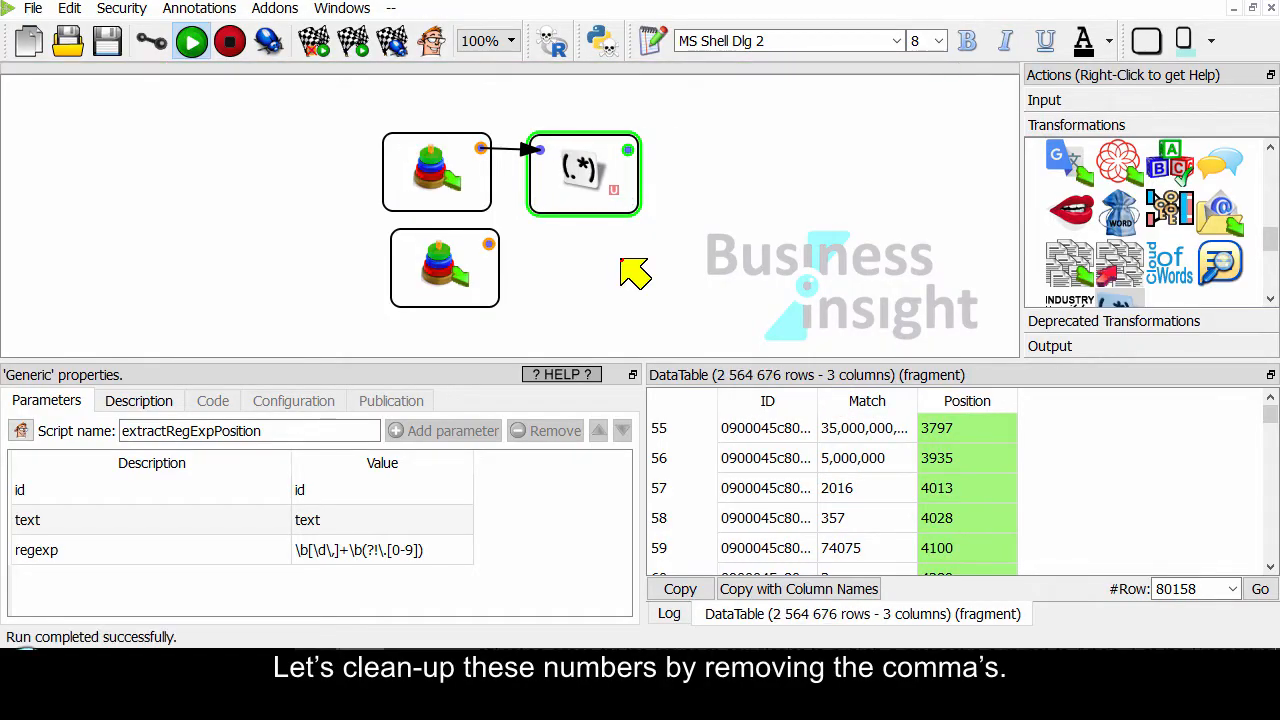
Step: Add a ReplaceStrings action after the regular expression extraction, with a partial string replacement row for the Match column
scroll(1270, 240, up, 6)
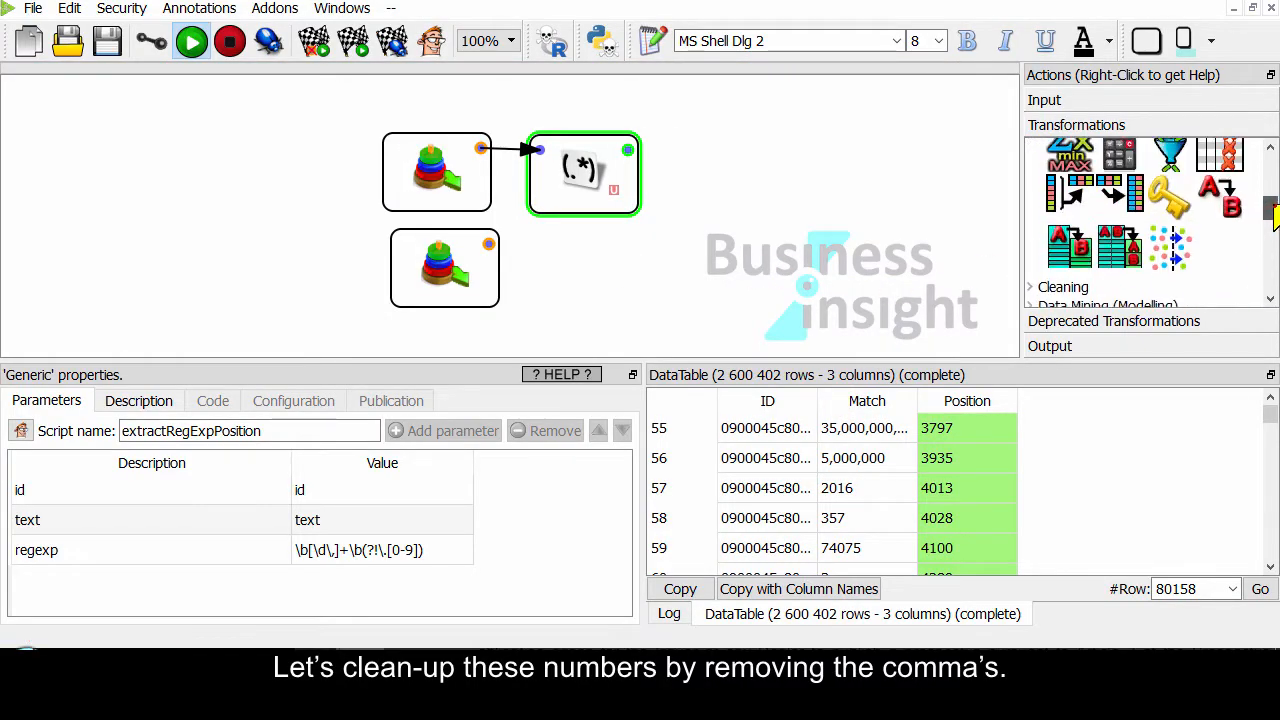
drag(1230, 238, 680, 168)
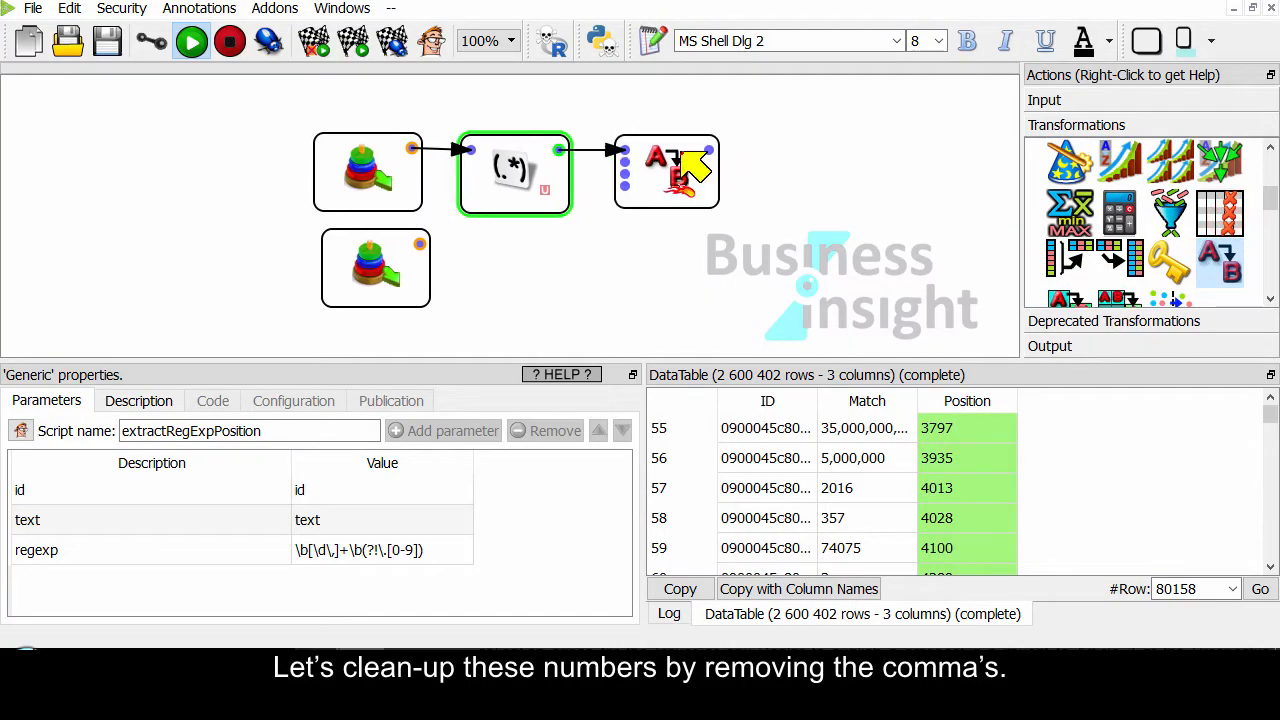
click(514, 459)
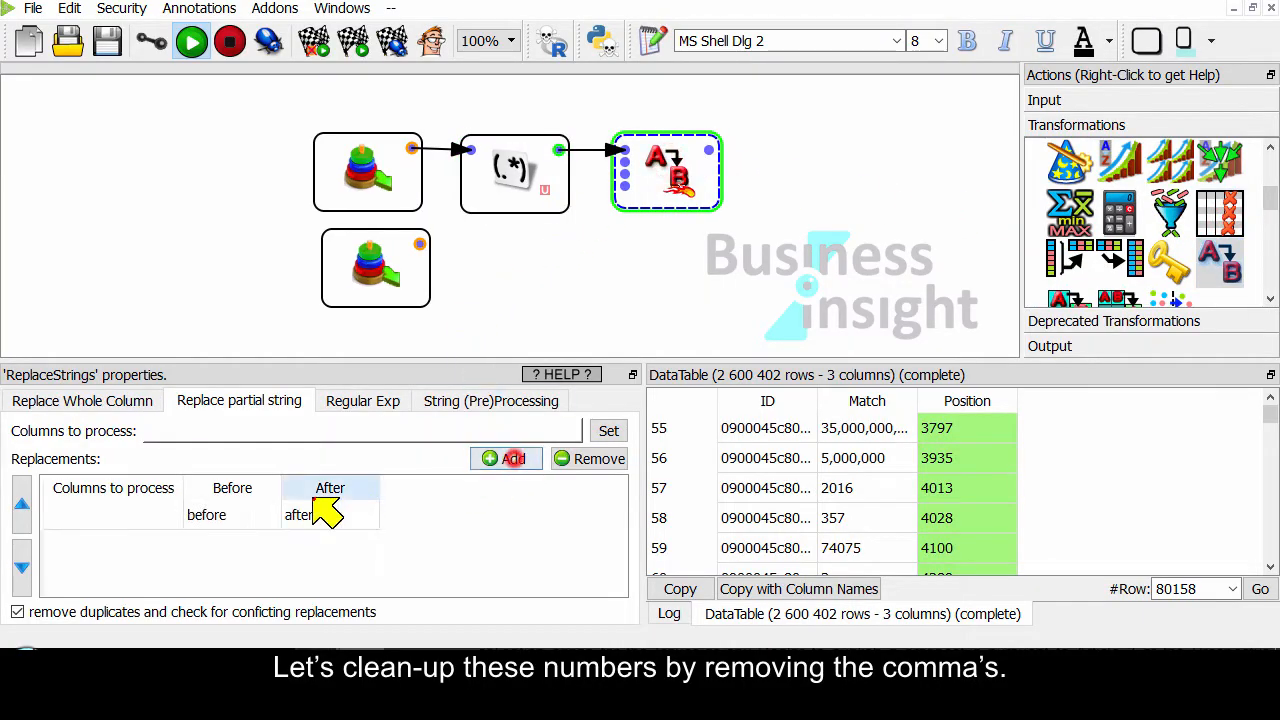
double_click(122, 522)
click(510, 126)
double_click(394, 271)
click(849, 523)
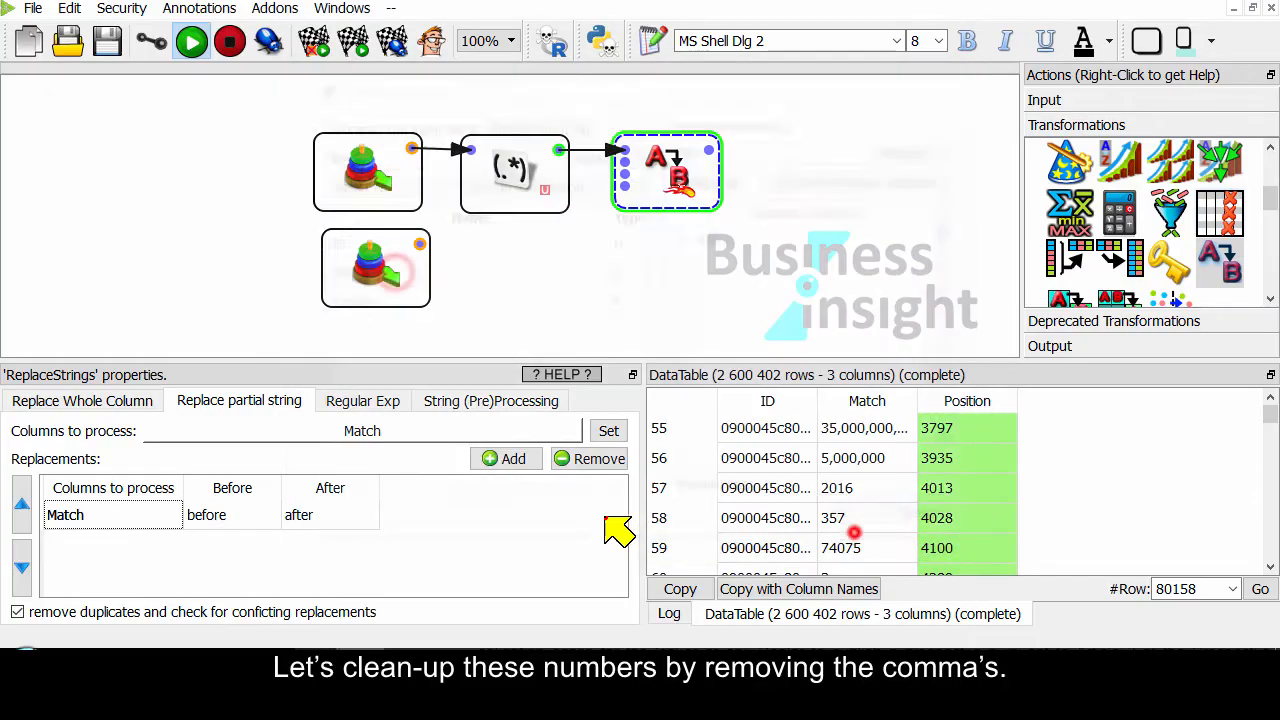
Step: Set the Match replacement to substitute commas (,) with an empty string
double_click(225, 515)
text(,)
double_click(330, 515)
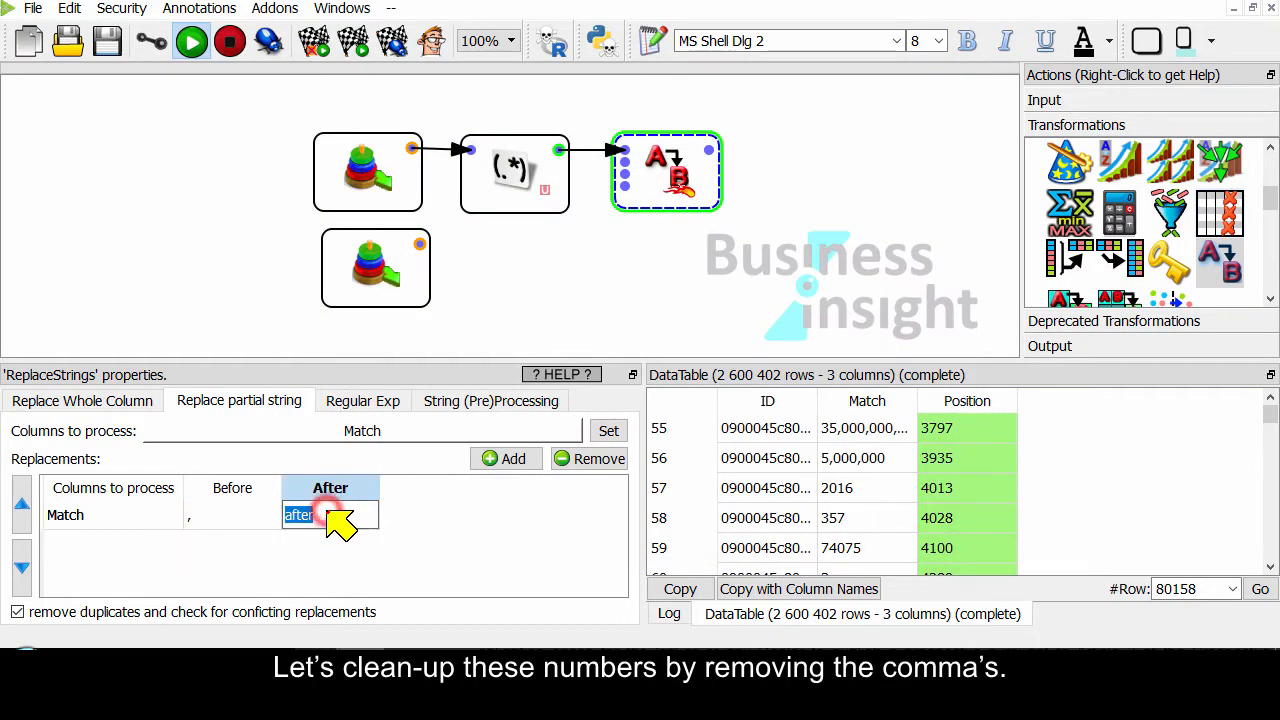
key(BackSpace)
click(425, 522)
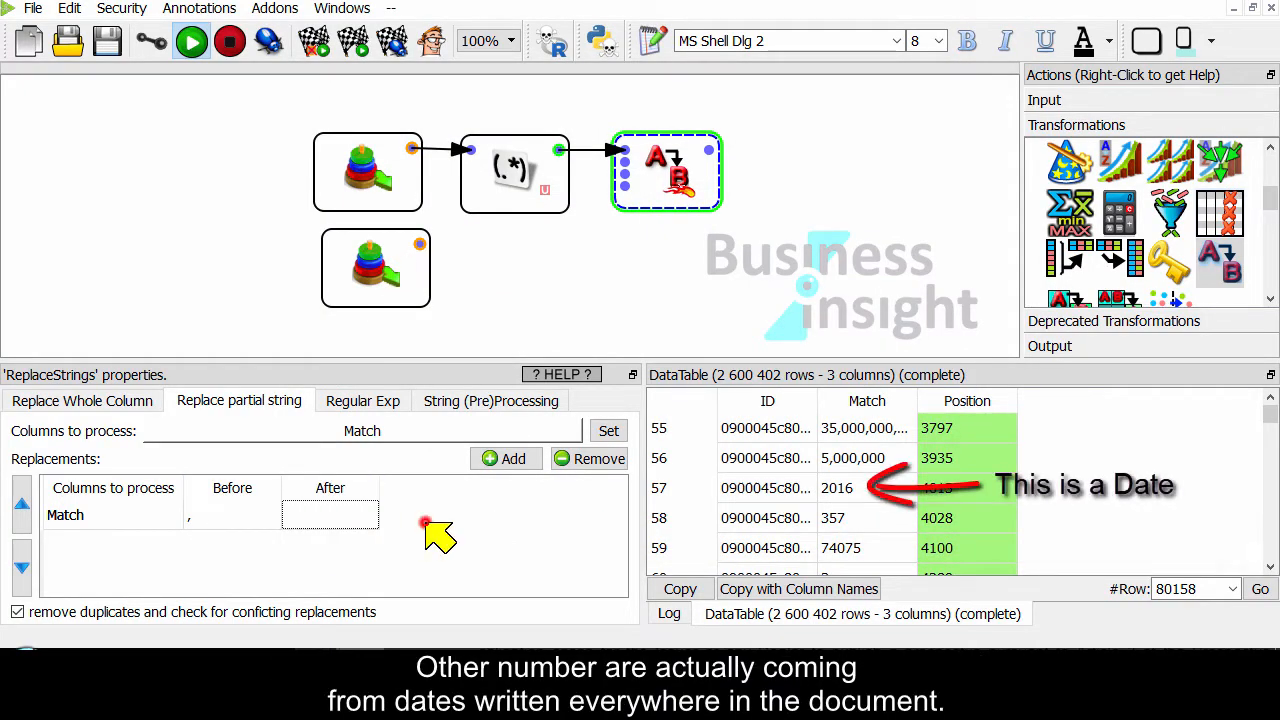
Step: Run the ReplaceStrings action and inspect its output table around row 55
click(708, 150)
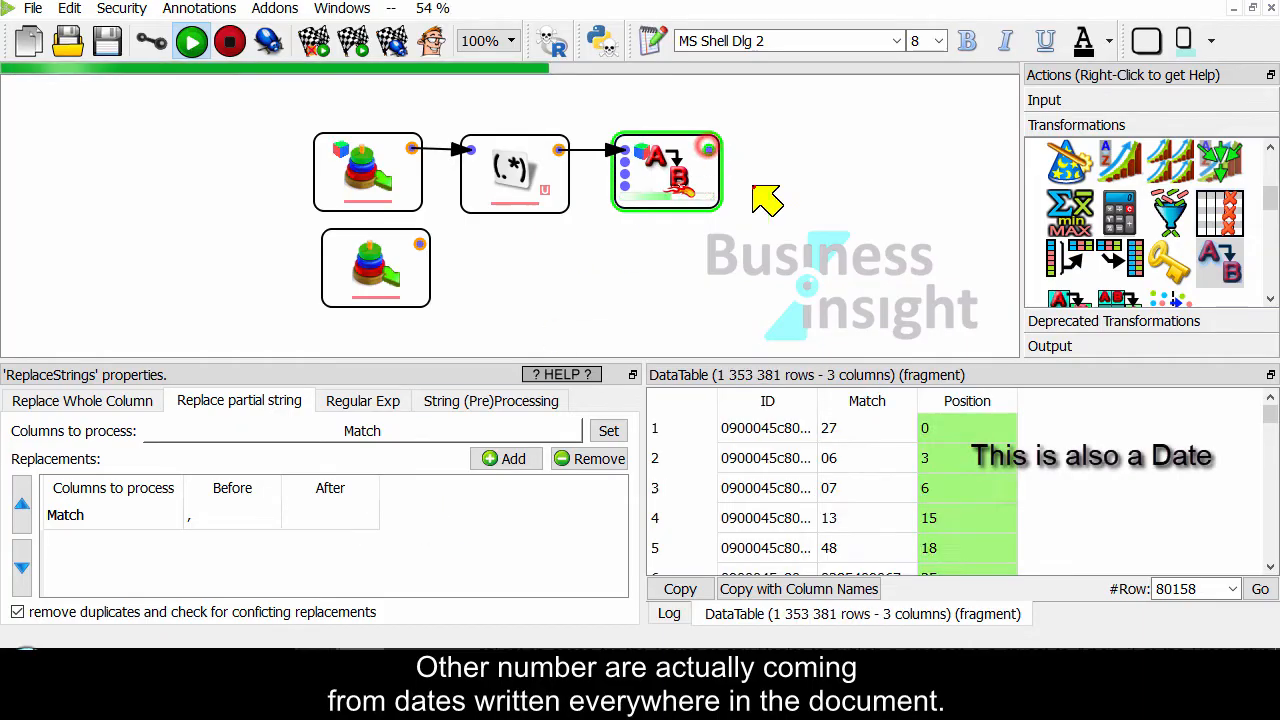
double_click(1170, 589)
text(55)
key(Return)
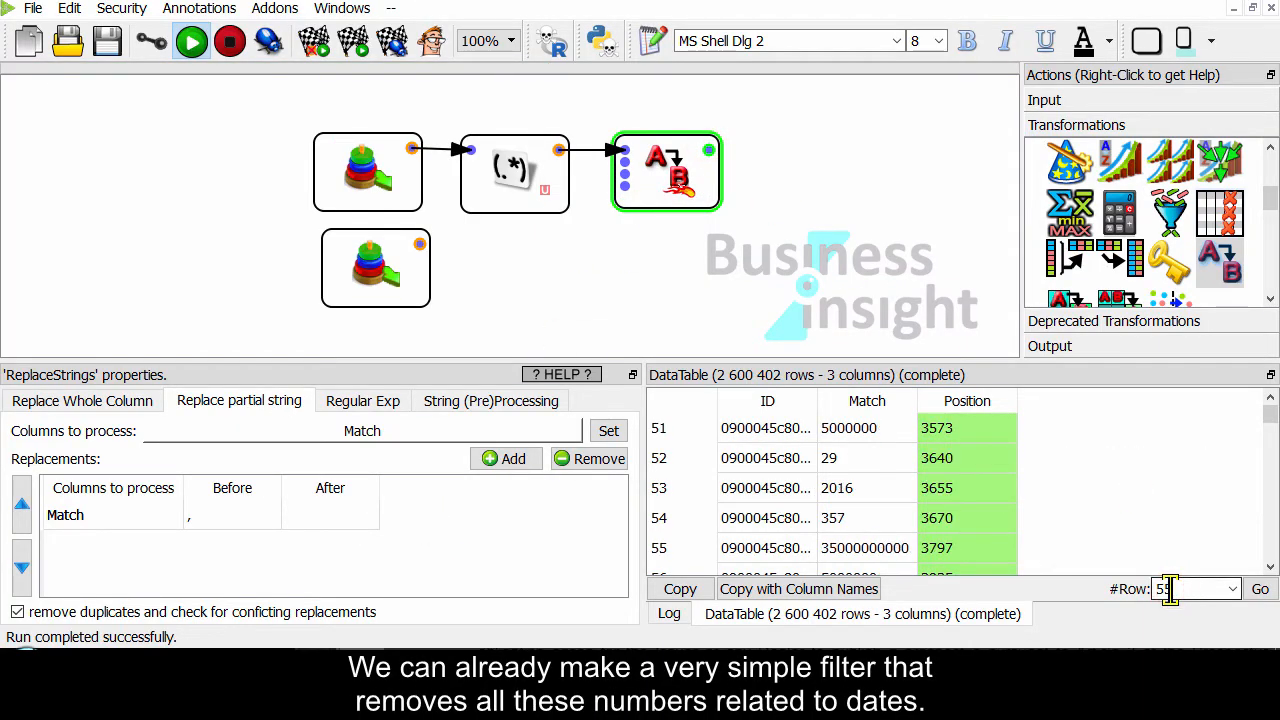
scroll(915, 537, down, 1)
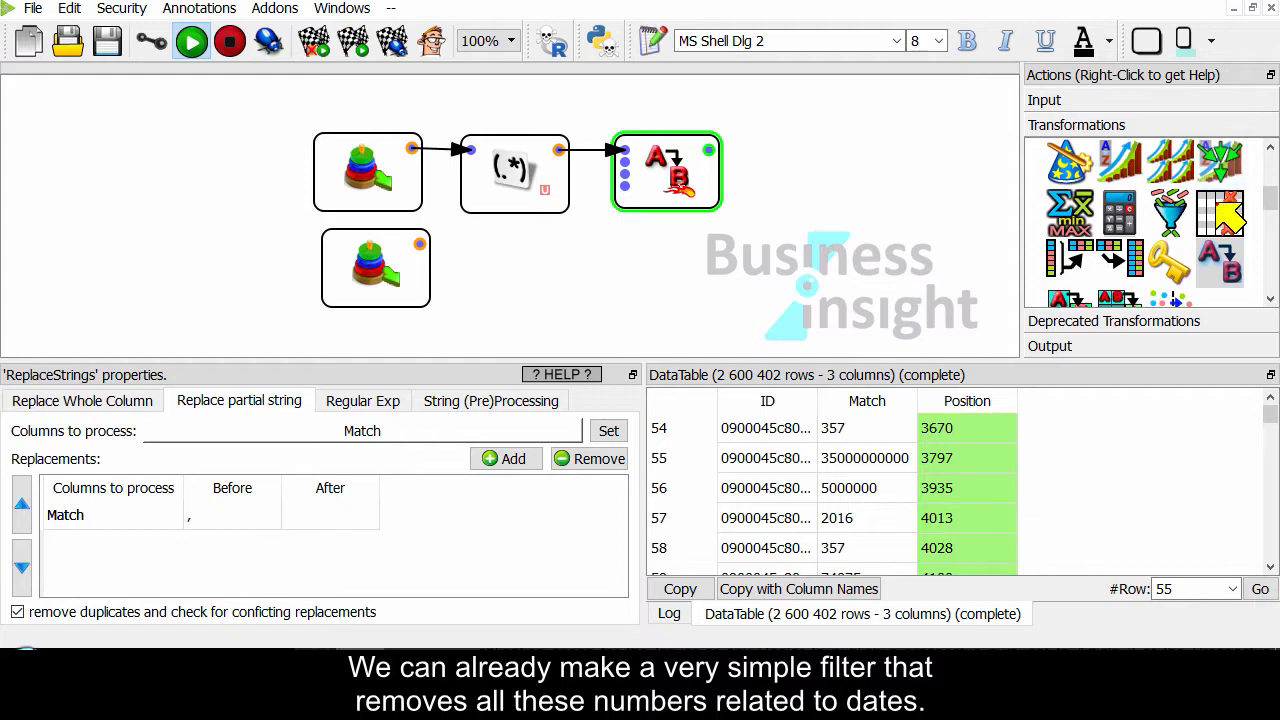
Step: Add a FilterRows action after the ReplaceStrings action and give it the Match column as a variable
drag(1168, 212, 760, 190)
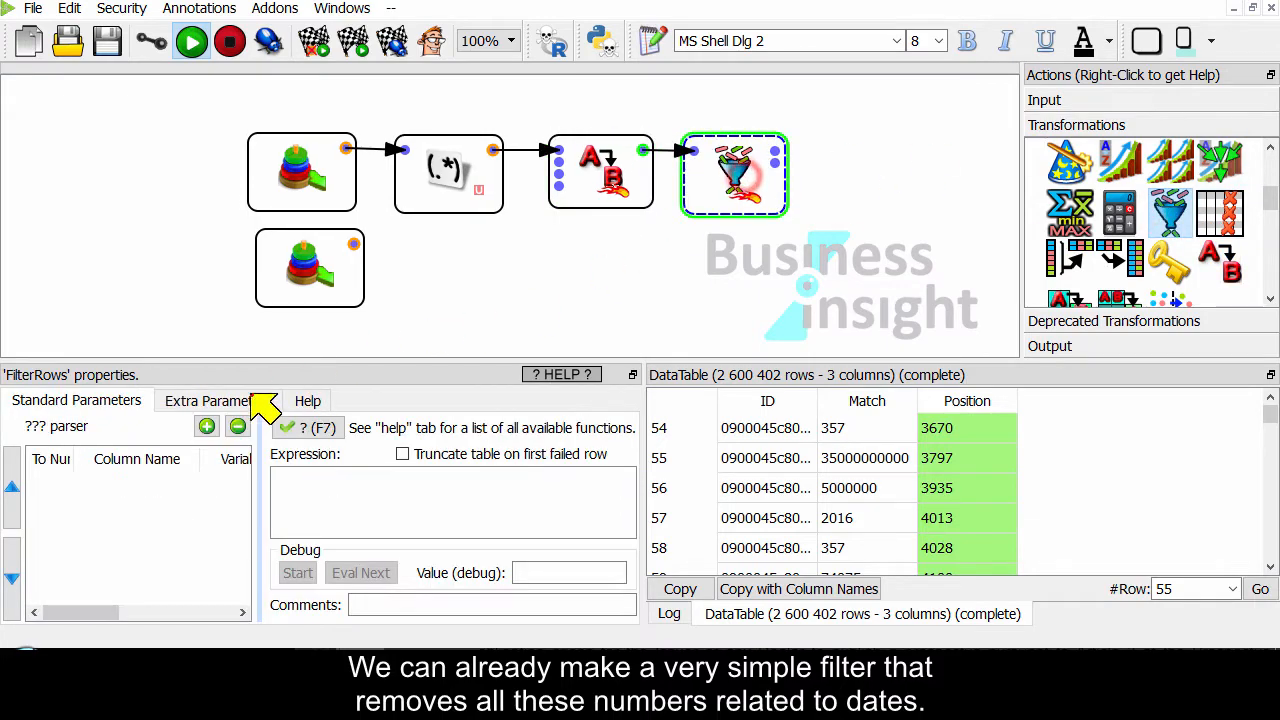
click(206, 426)
click(519, 123)
click(410, 272)
double_click(410, 272)
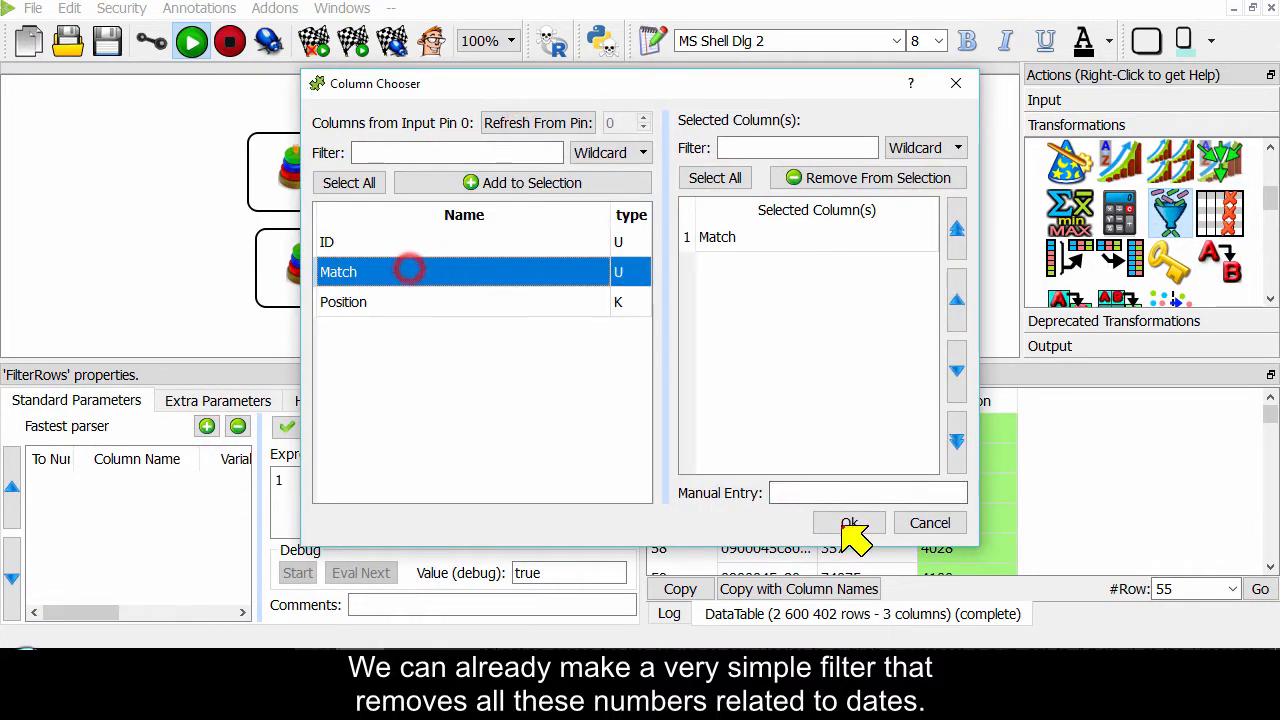
click(849, 523)
Step: Set the row filter's expression to (a<1900)||(a>2200)||(a=2000), with a standing for the Match column
click(238, 490)
click(319, 489)
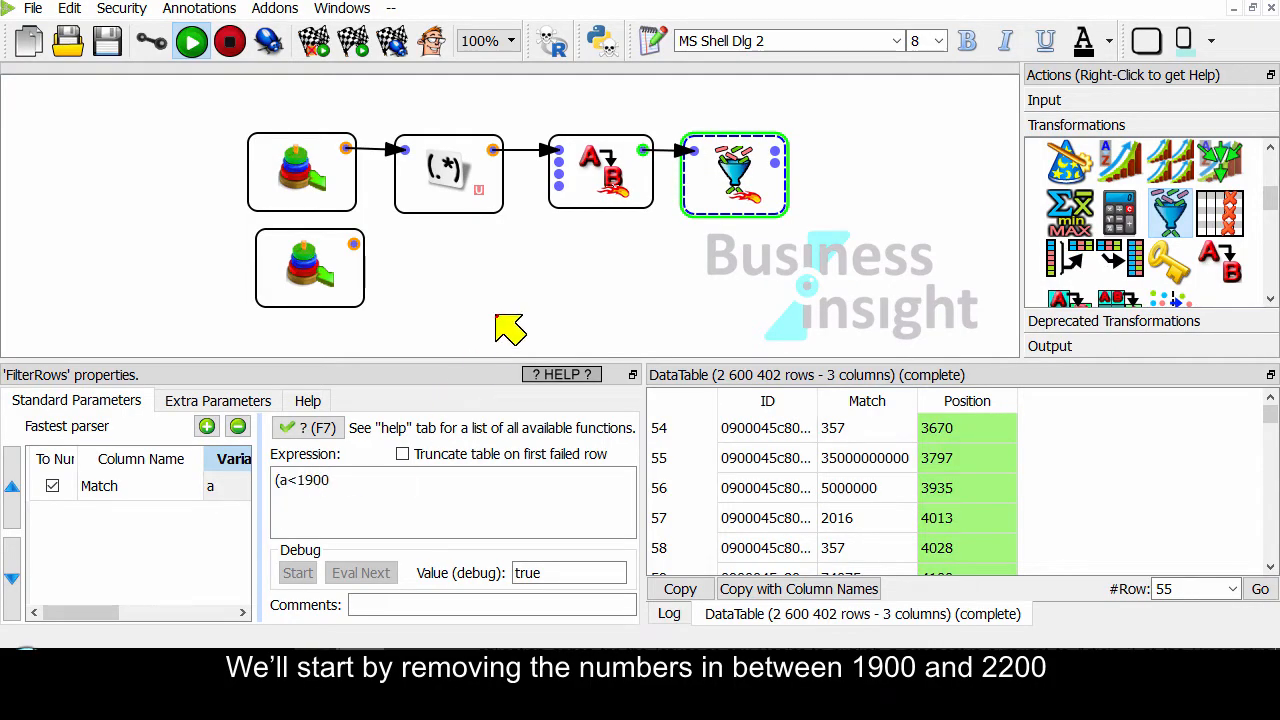
text((a<1900))
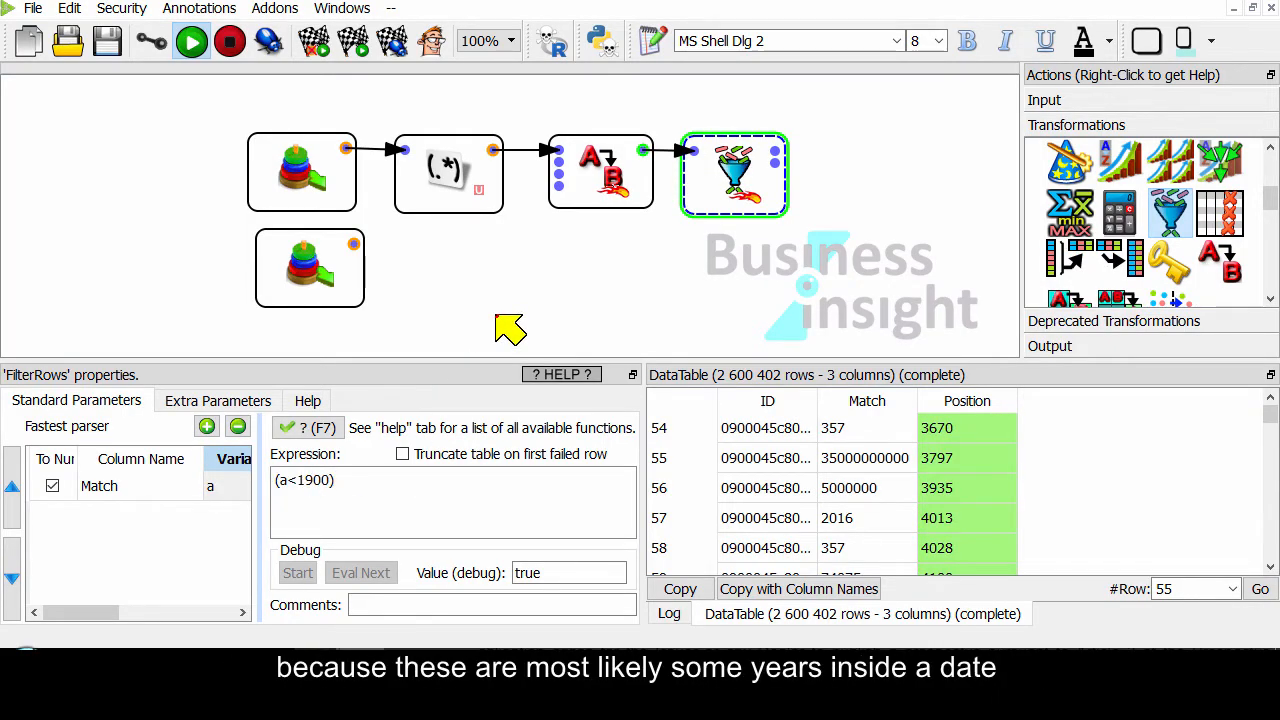
text(||-a>2200)
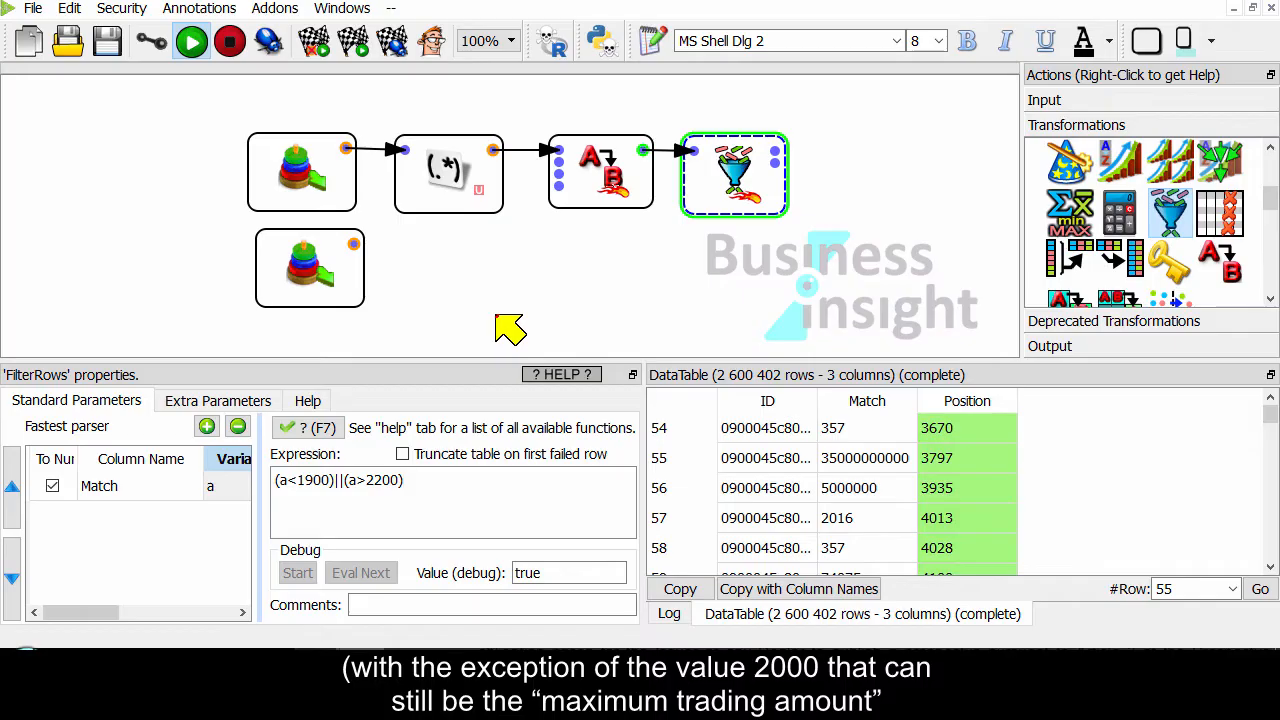
text(||(a=)
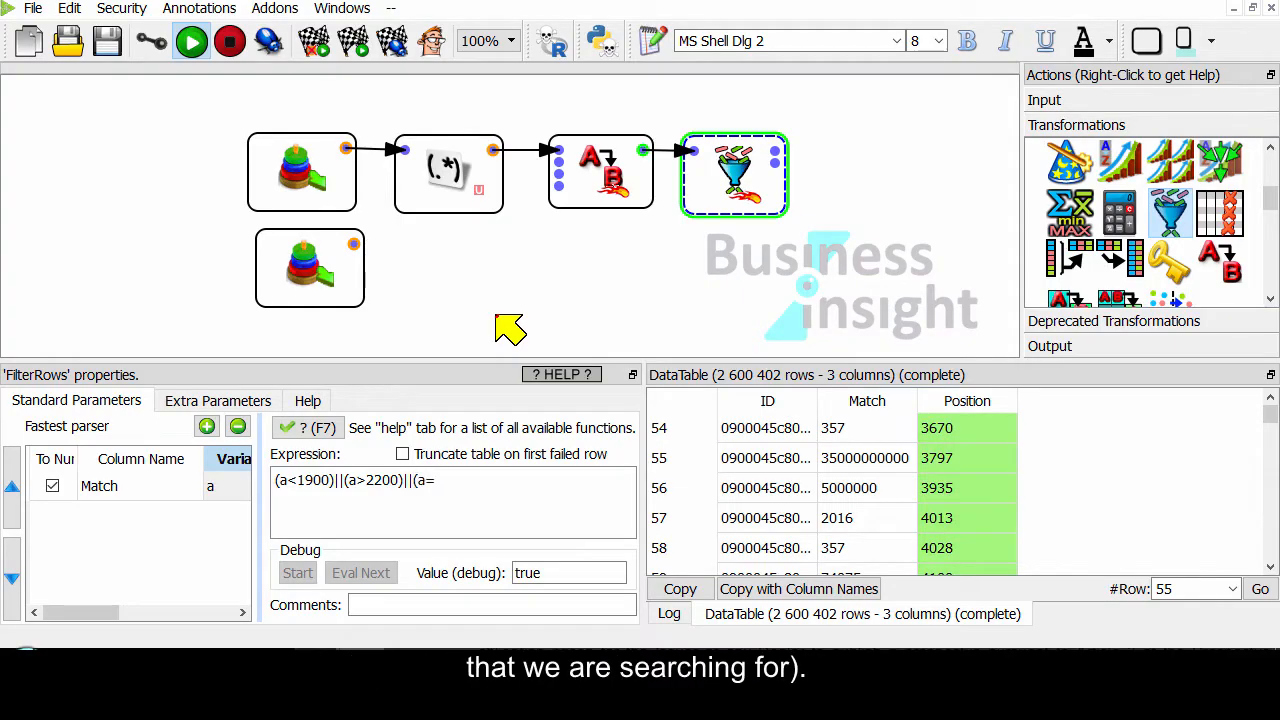
text(2000)
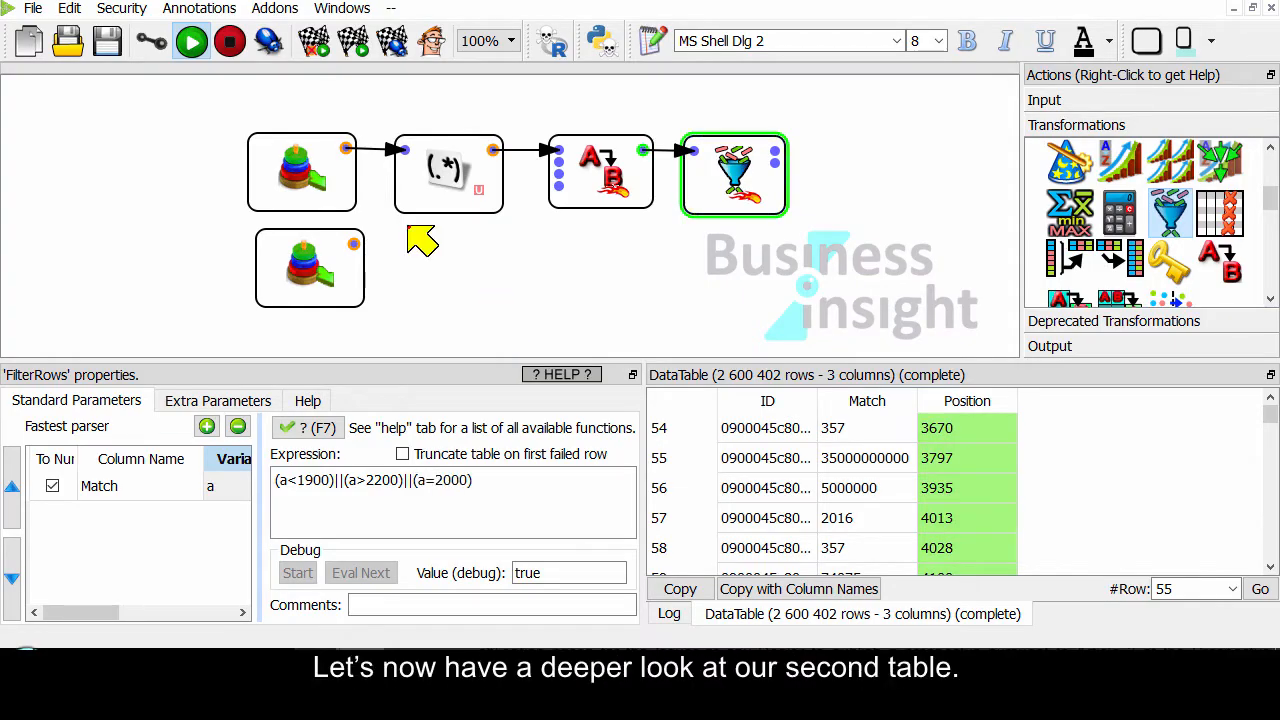
Step: Show the second table's data and attach an Aggregate action to it, grouped by AMOUNT
click(354, 245)
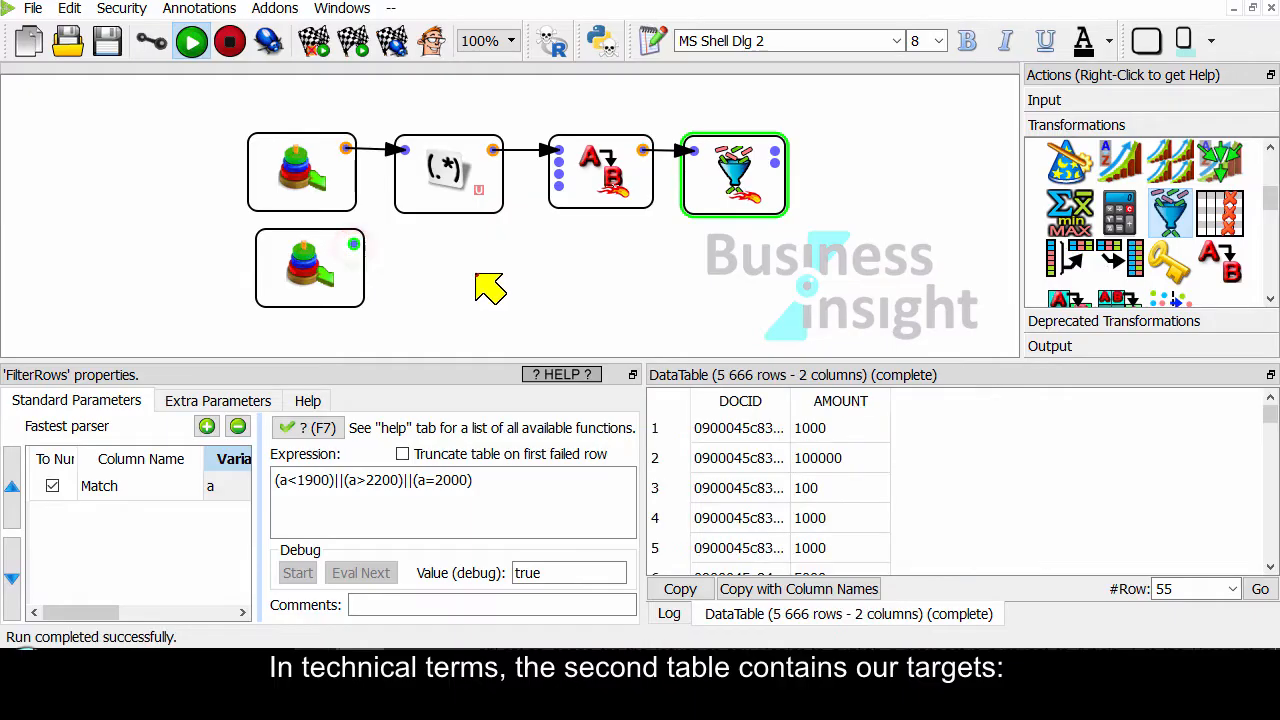
drag(1069, 212, 408, 240)
click(424, 252)
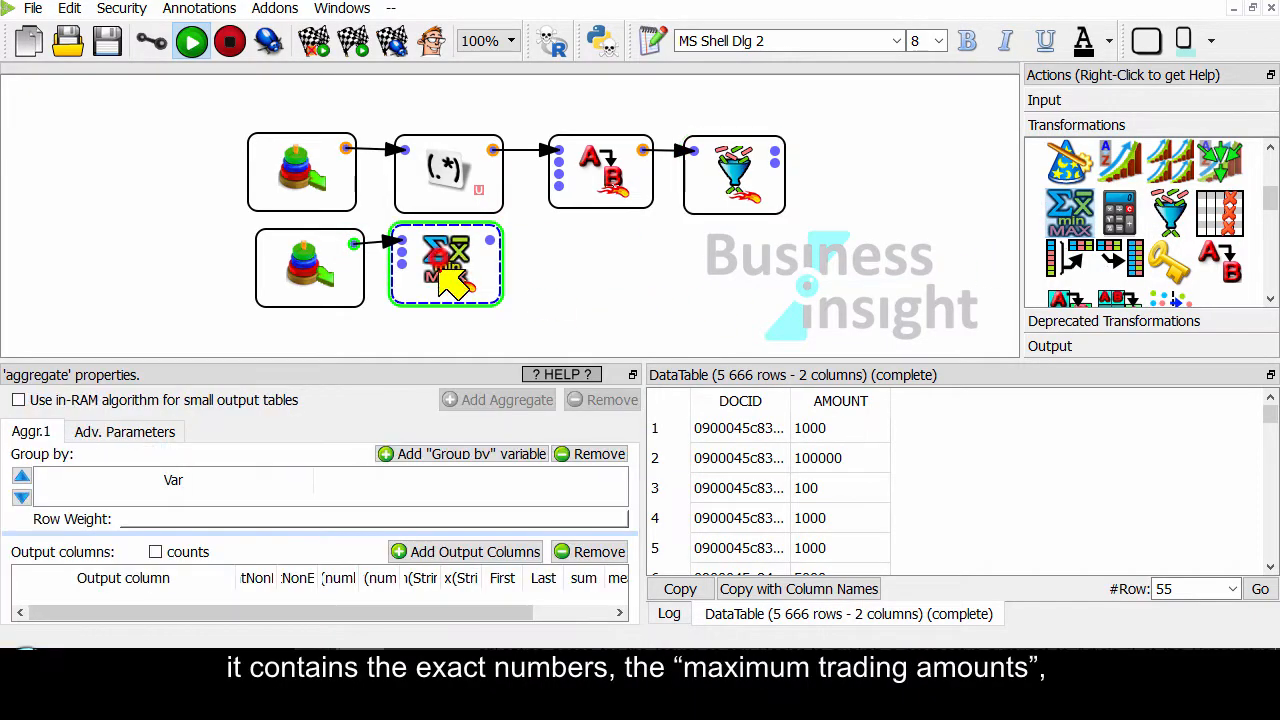
click(425, 455)
click(526, 123)
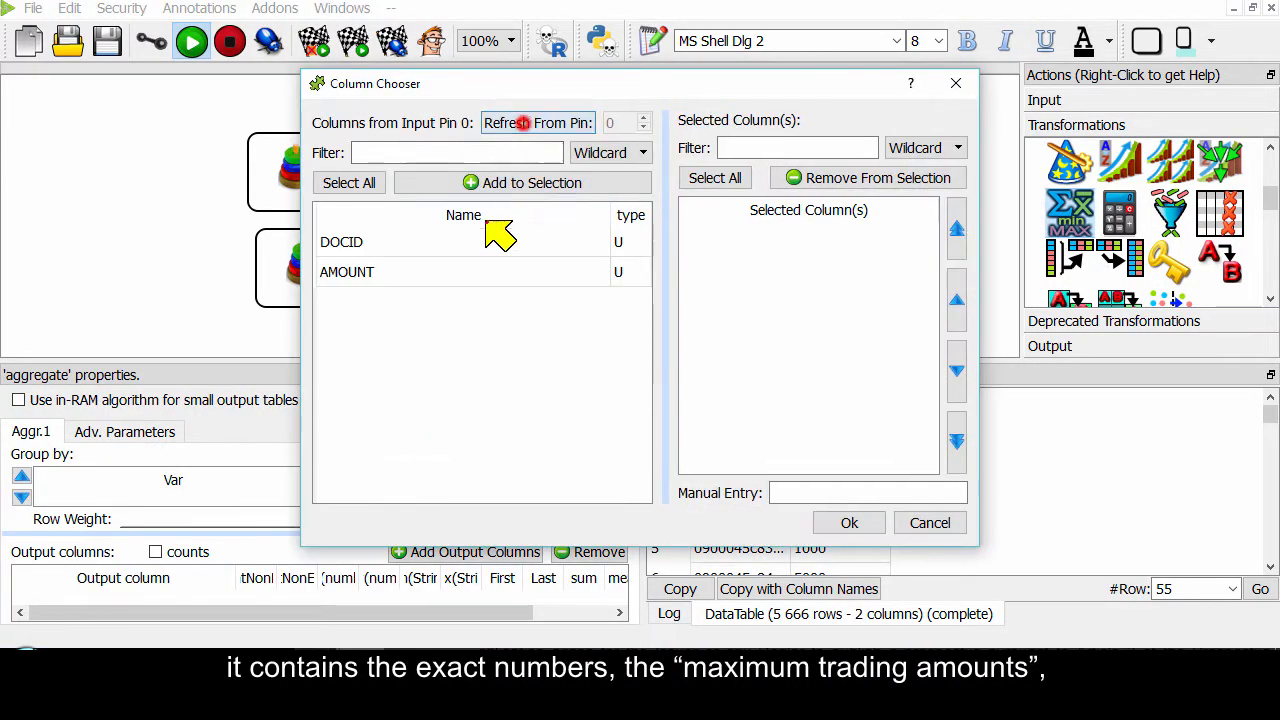
double_click(449, 274)
click(822, 517)
Step: Enable counts and the in-RAM algorithm for small output tables in the Aggregate action, and run it
drag(377, 358, 383, 310)
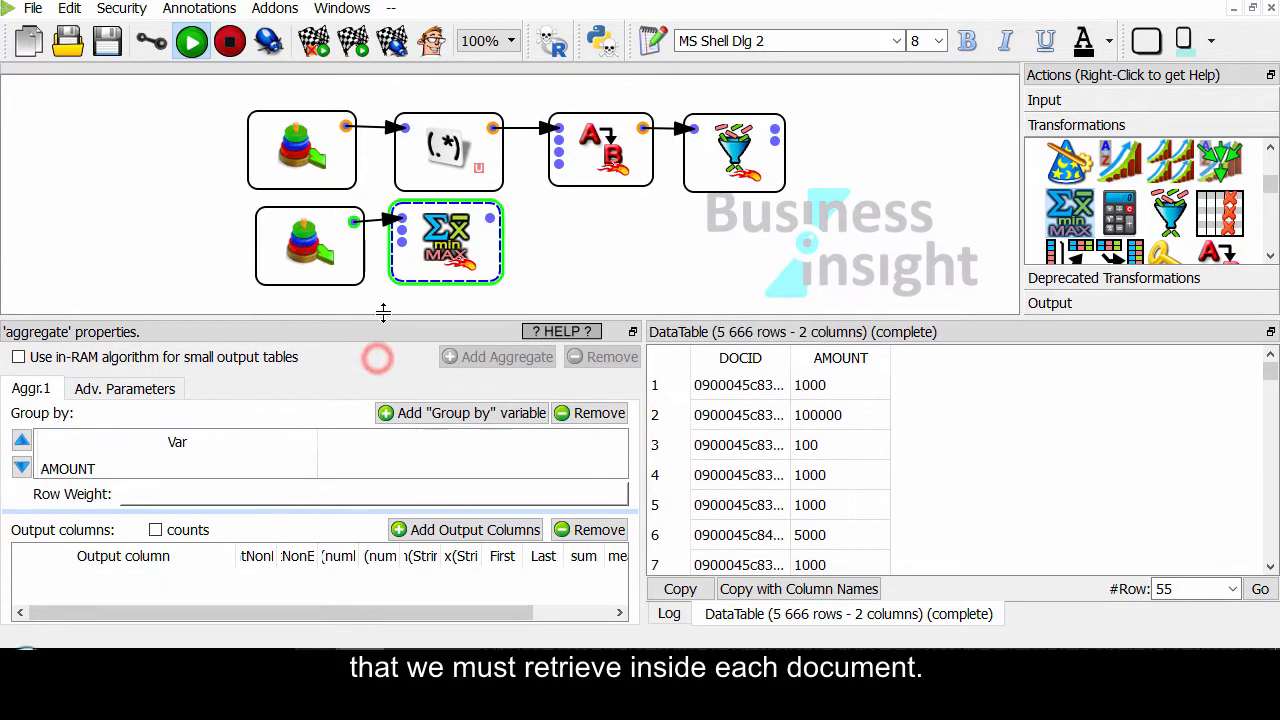
click(172, 528)
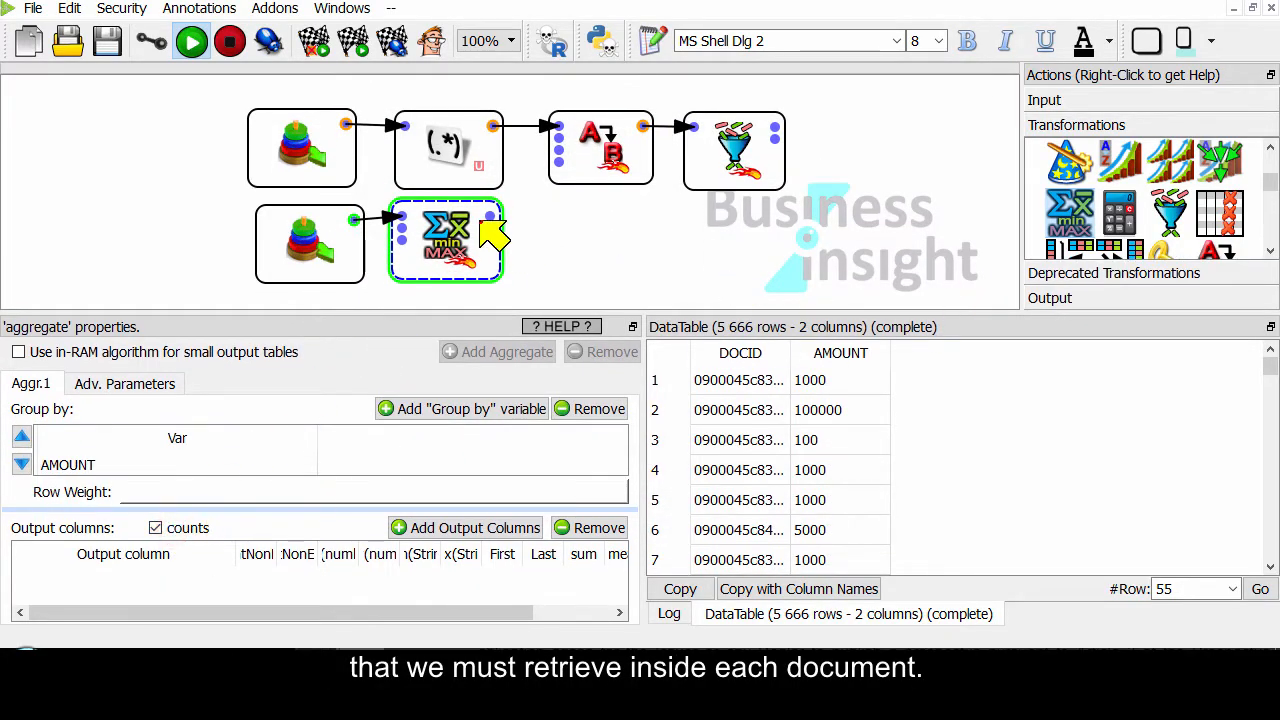
click(160, 352)
click(488, 232)
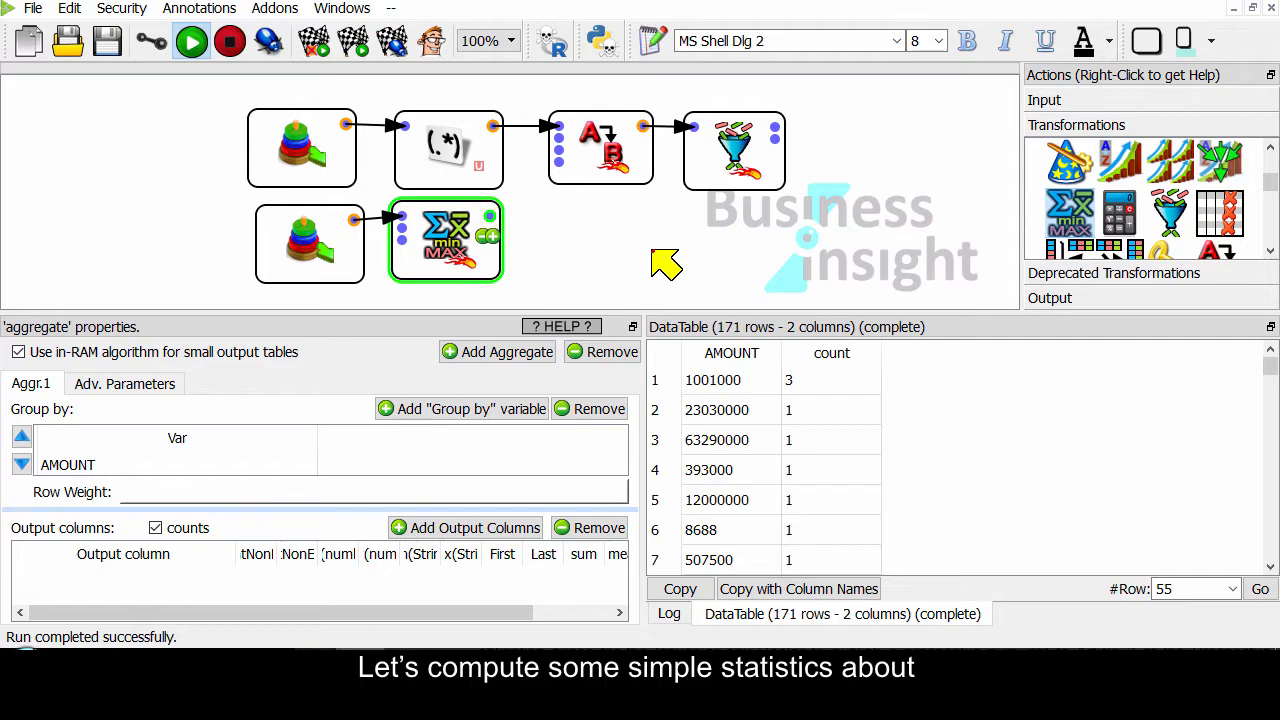
Step: Add a Sort action after the Aggregate action with count as its sort column
drag(1120, 170, 586, 258)
click(485, 390)
click(550, 123)
double_click(430, 272)
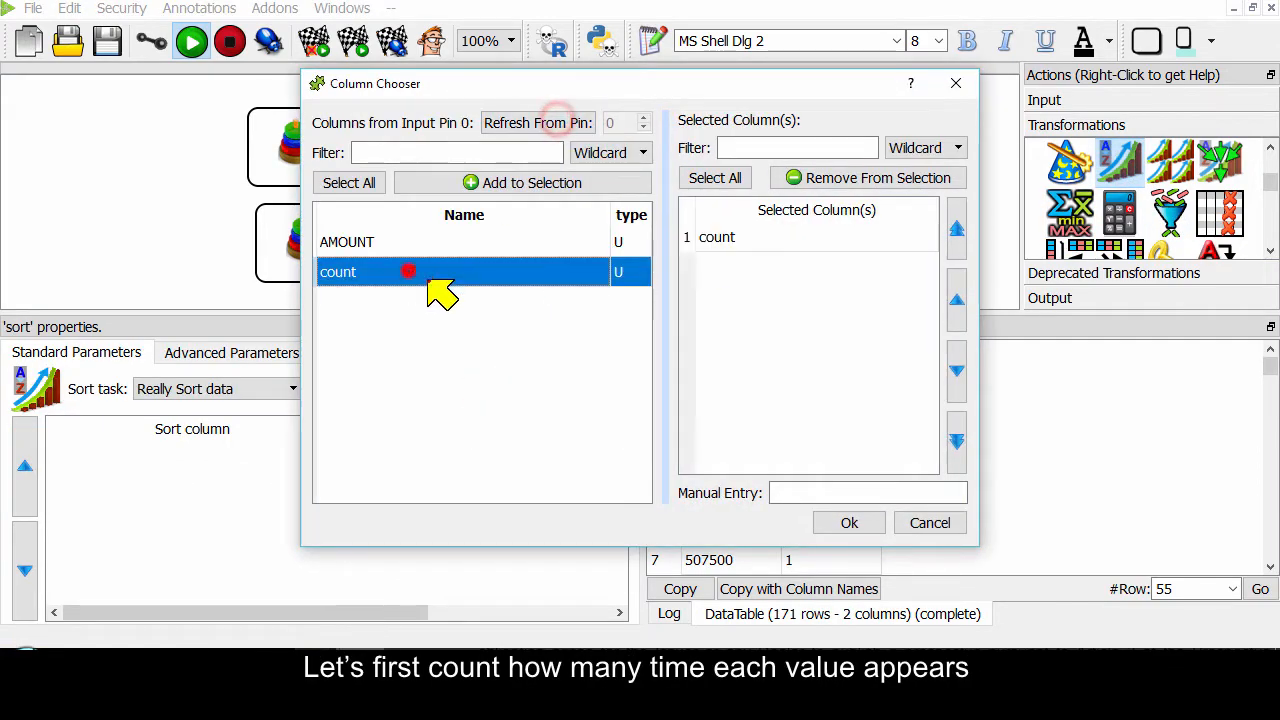
click(840, 521)
Step: Set the count column's sort type to Numerical order decreasing (9..0) and run the sort
click(447, 456)
click(458, 460)
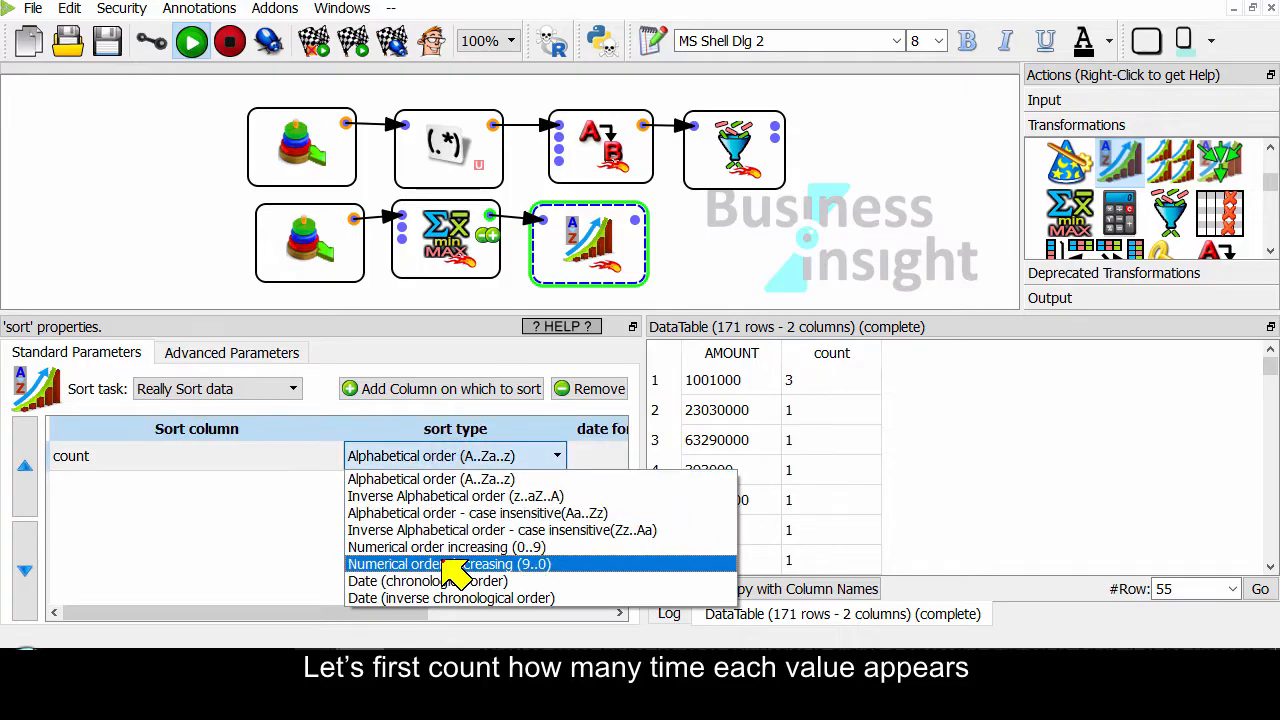
click(453, 563)
click(633, 220)
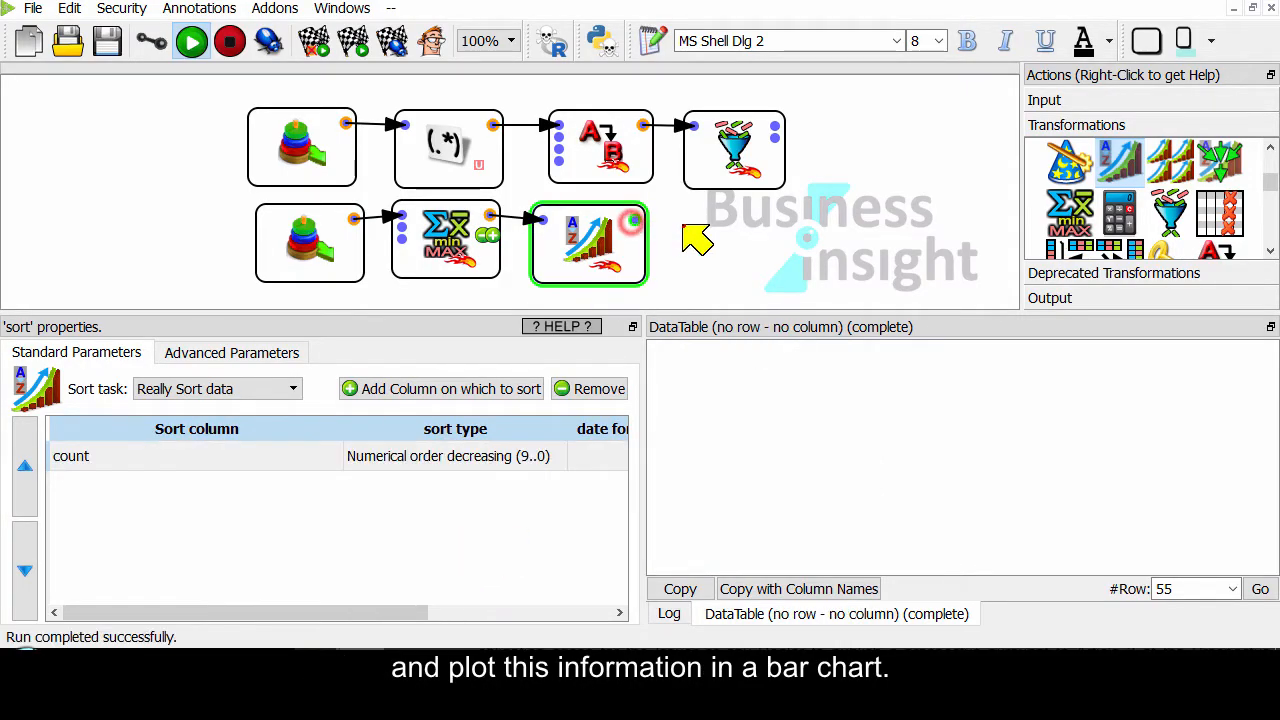
Step: Attach an R Descriptive bar chart to the Sort output, plot count per AMOUNT, and close the chart window
scroll(1160, 225, down, 5)
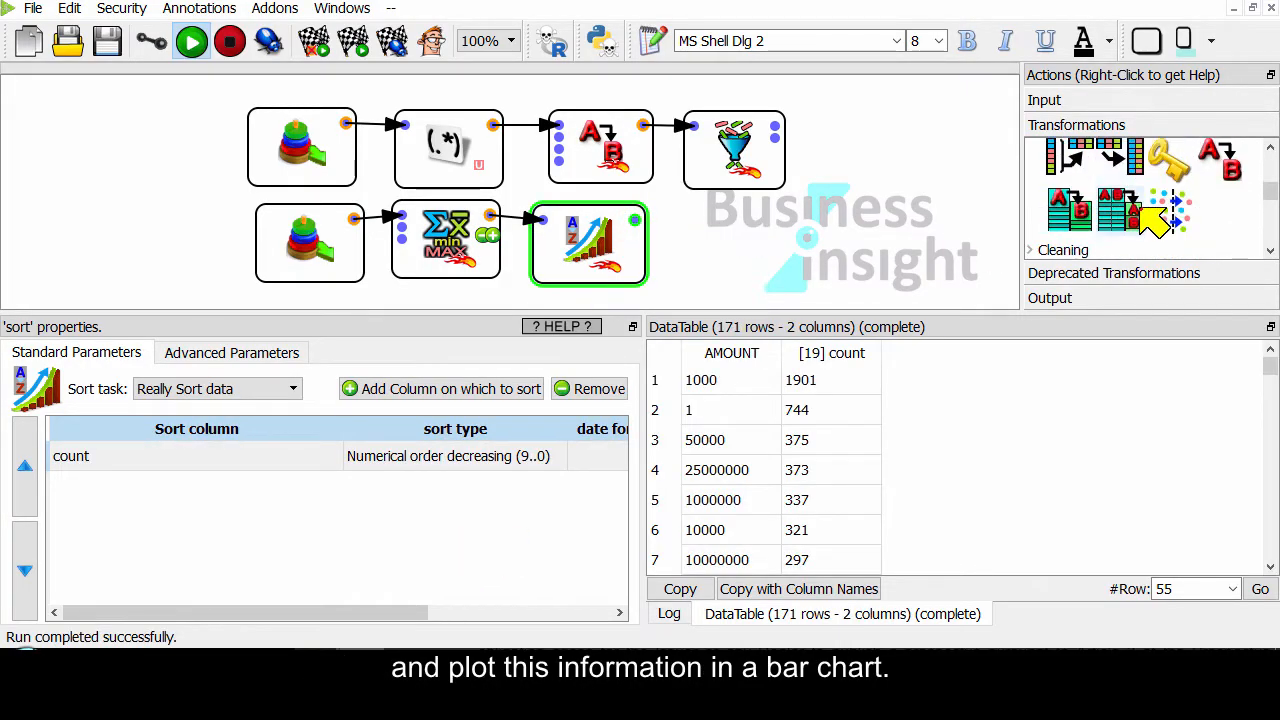
scroll(1160, 228, down, 4)
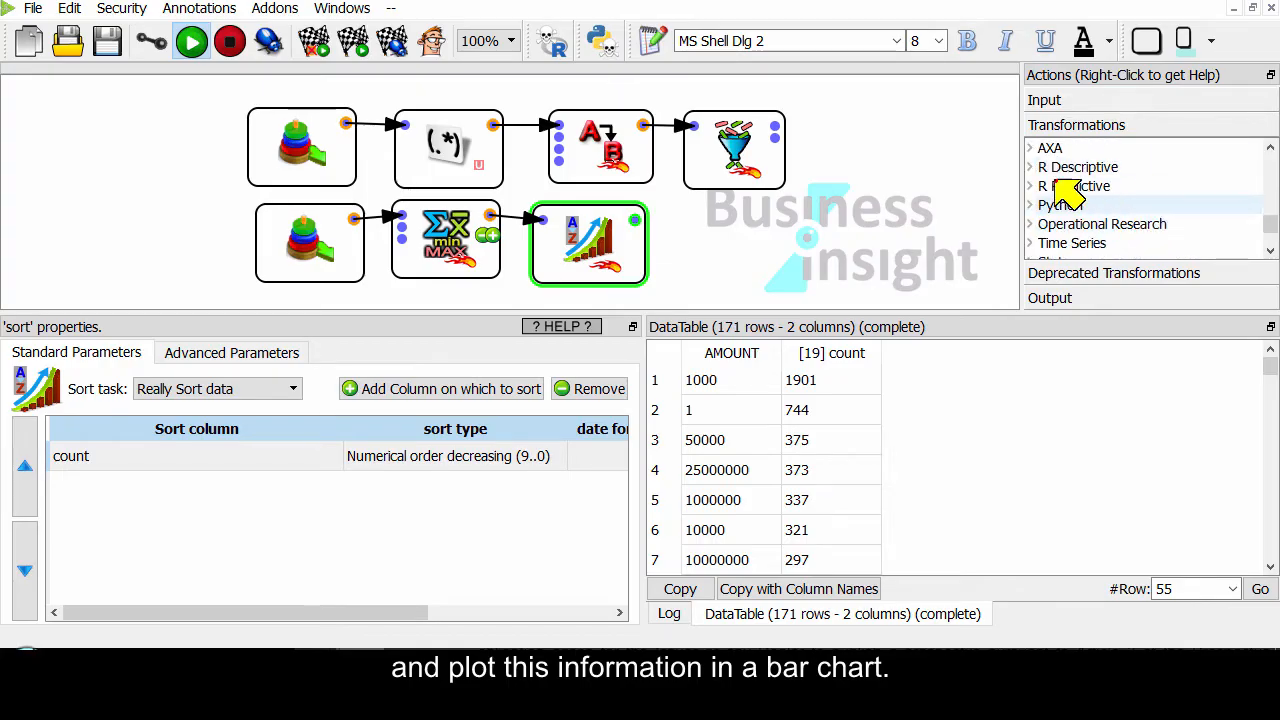
click(1031, 168)
drag(1075, 210, 728, 245)
mouse_move(749, 243)
click(731, 203)
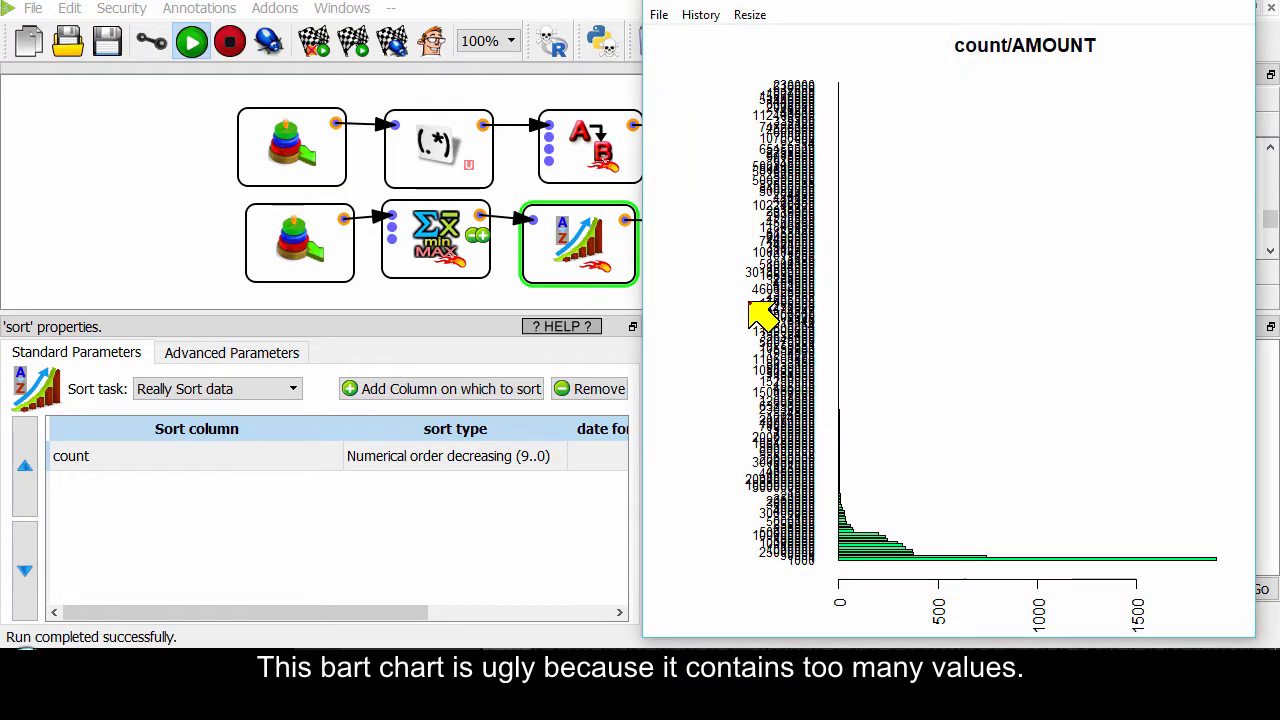
click(1240, 12)
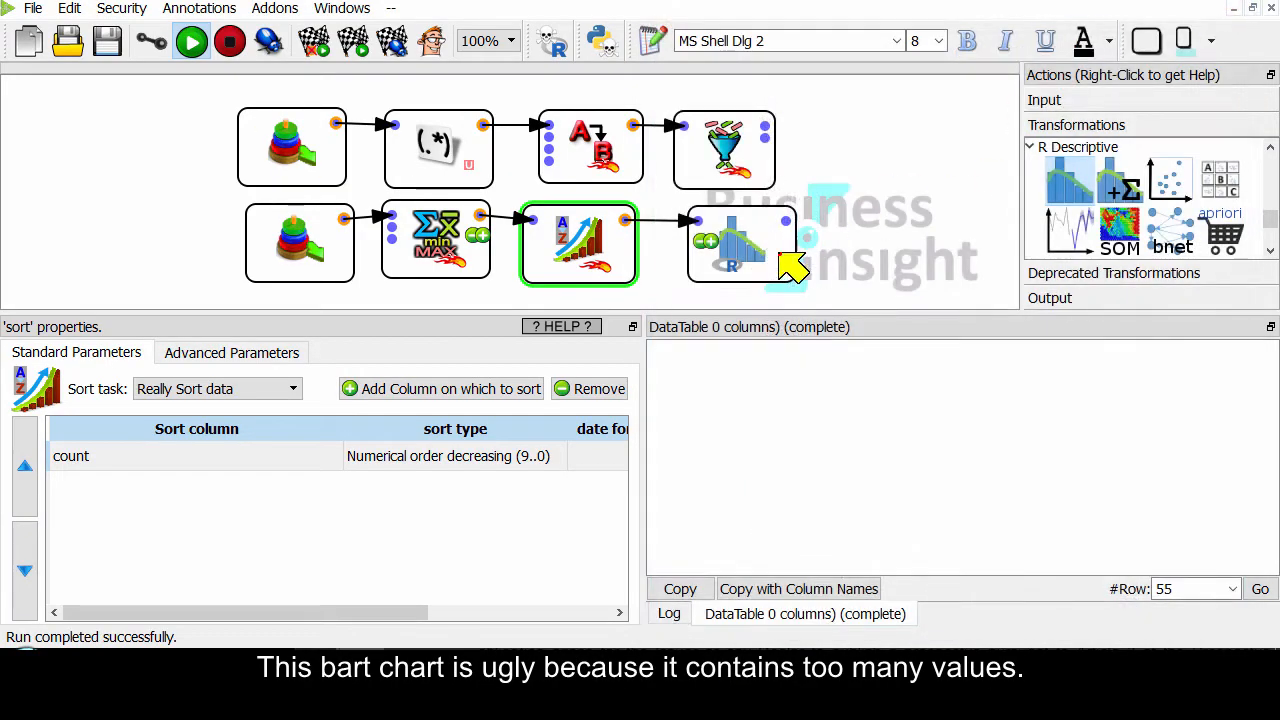
Step: Make room before the bar chart and insert a FilterRows action between the Sort action and the chart
drag(755, 249, 821, 250)
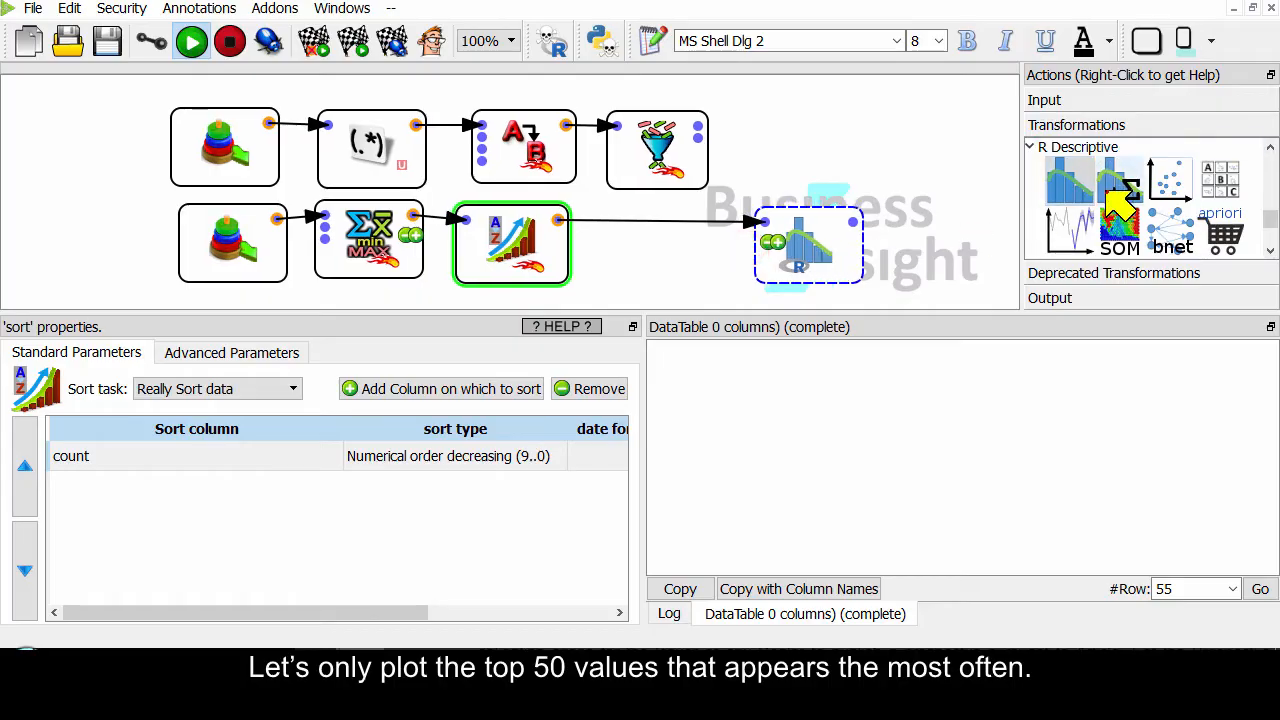
scroll(1120, 200, up, 10)
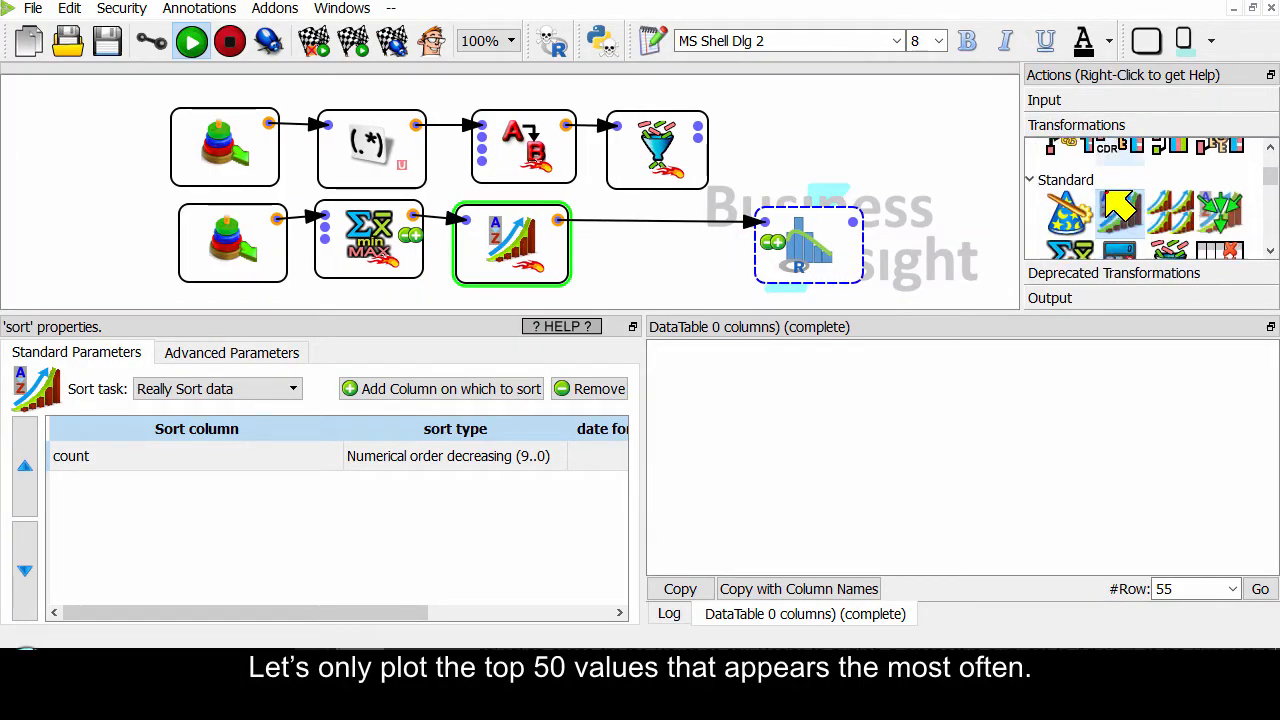
scroll(1120, 205, down, 1)
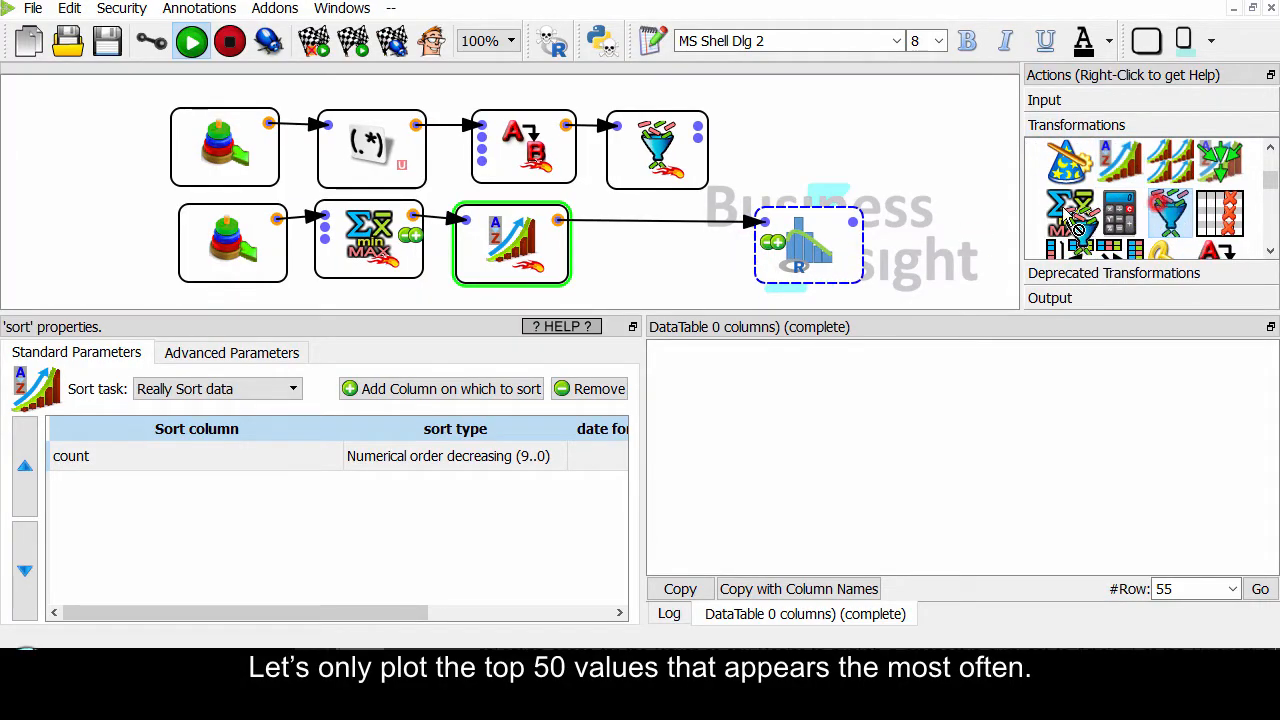
drag(1168, 212, 650, 240)
Step: Set the new filter to _n<50 with truncation at the first failed row, and plot the bar chart again
click(657, 249)
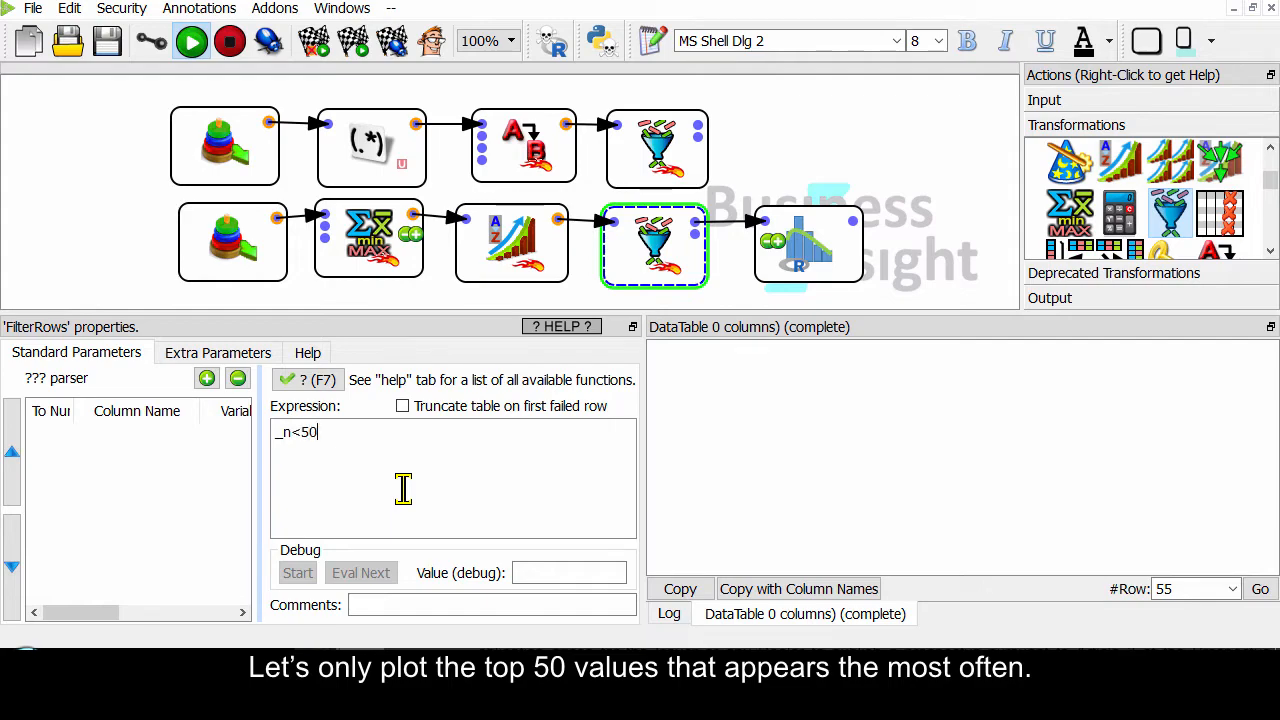
click(808, 262)
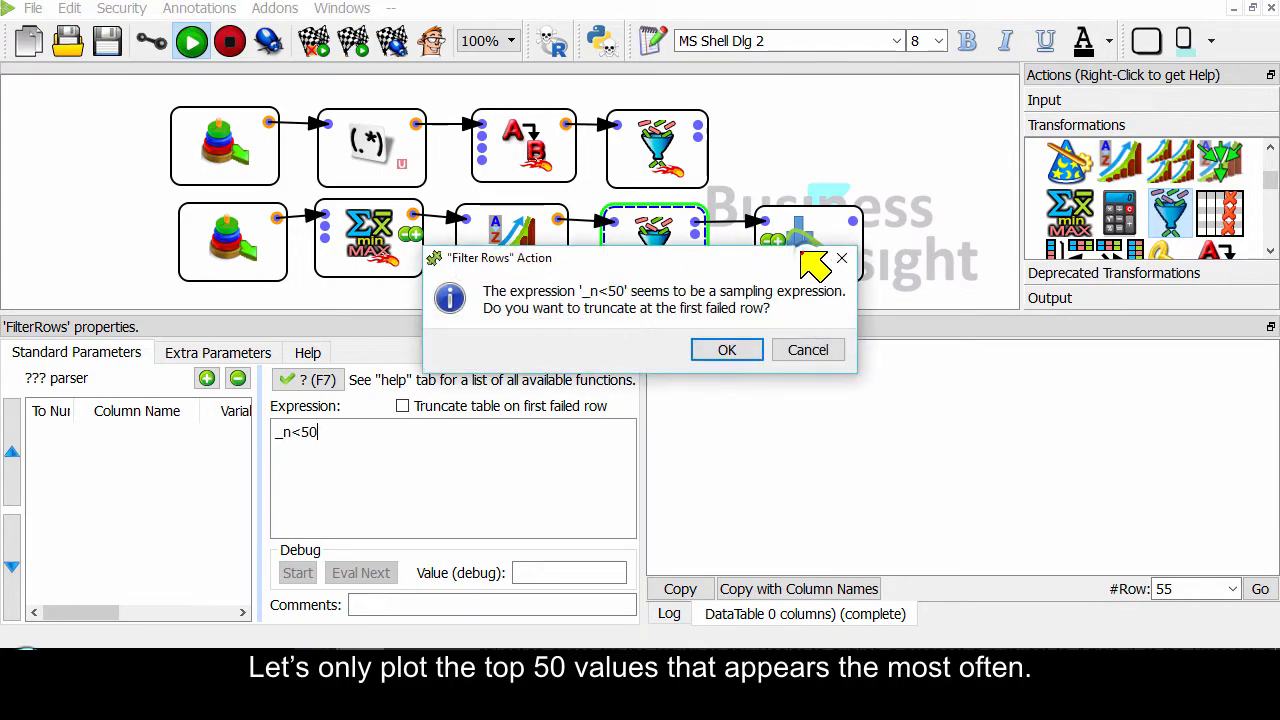
click(744, 348)
mouse_move(800, 285)
click(810, 228)
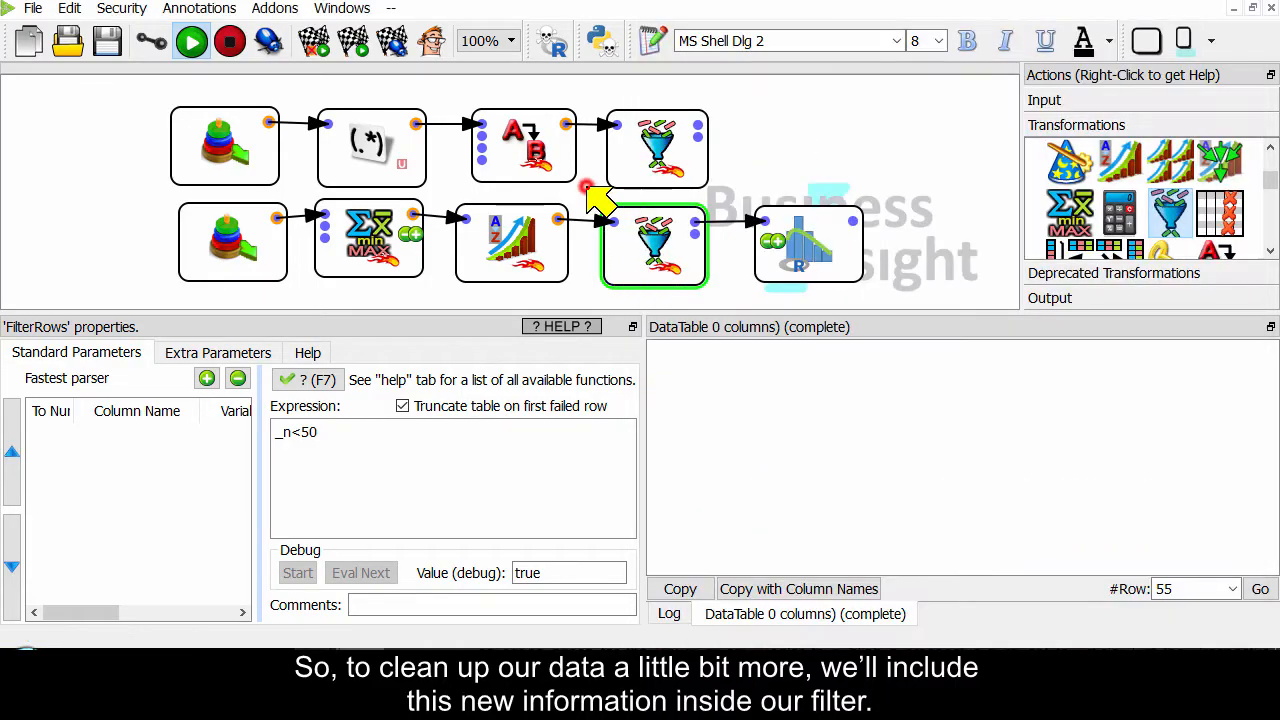
Step: Extend the date filter's expression with the condition (a>=100)||(a=1), combined by && with the existing year conditions
click(655, 143)
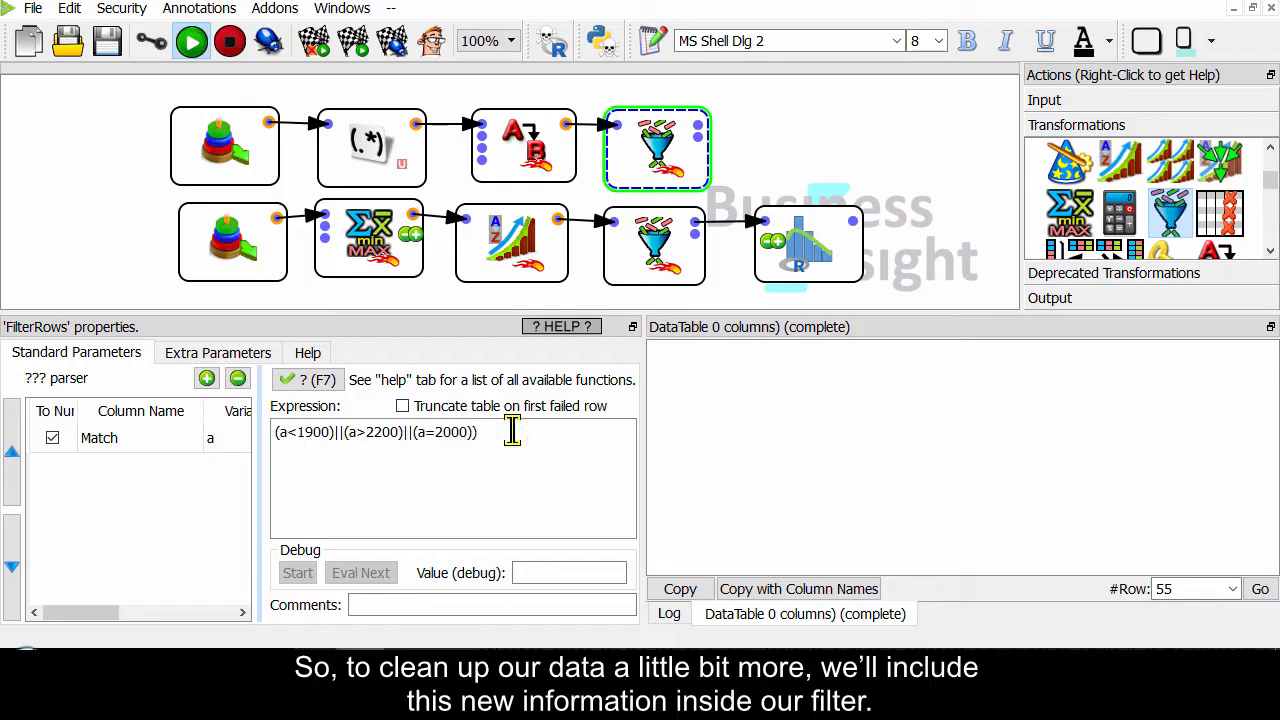
text(()
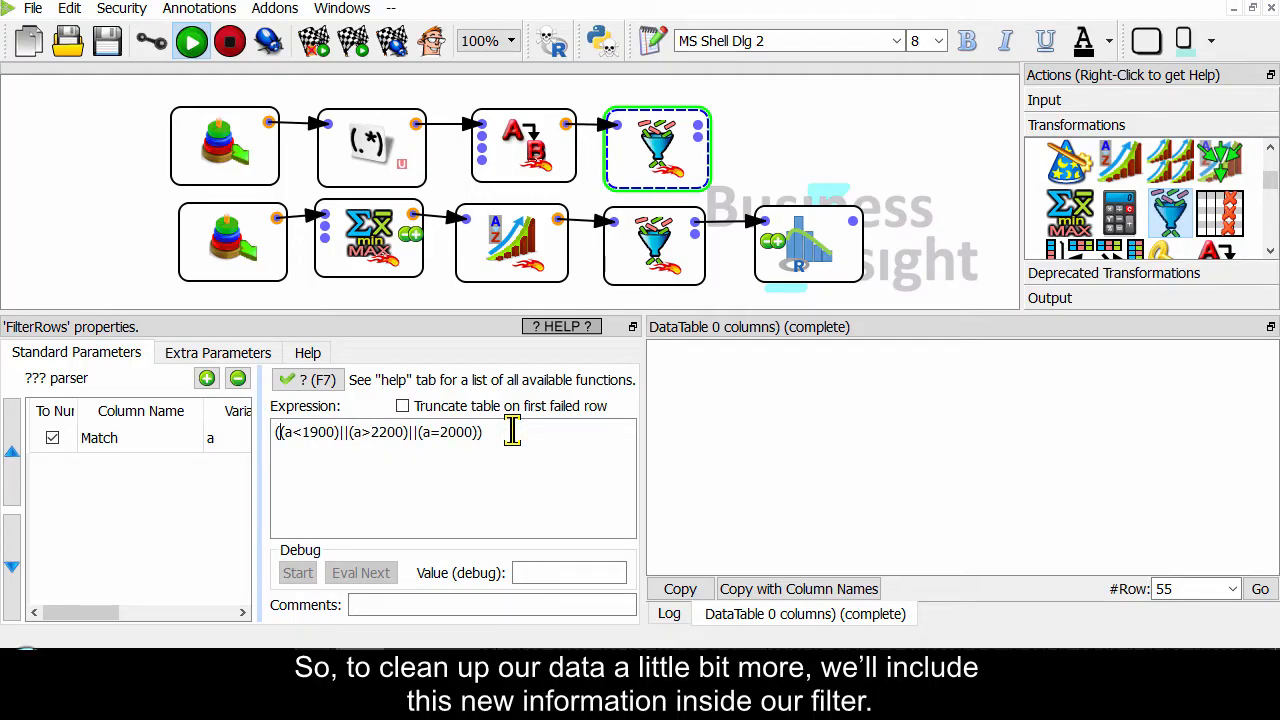
key(Return)
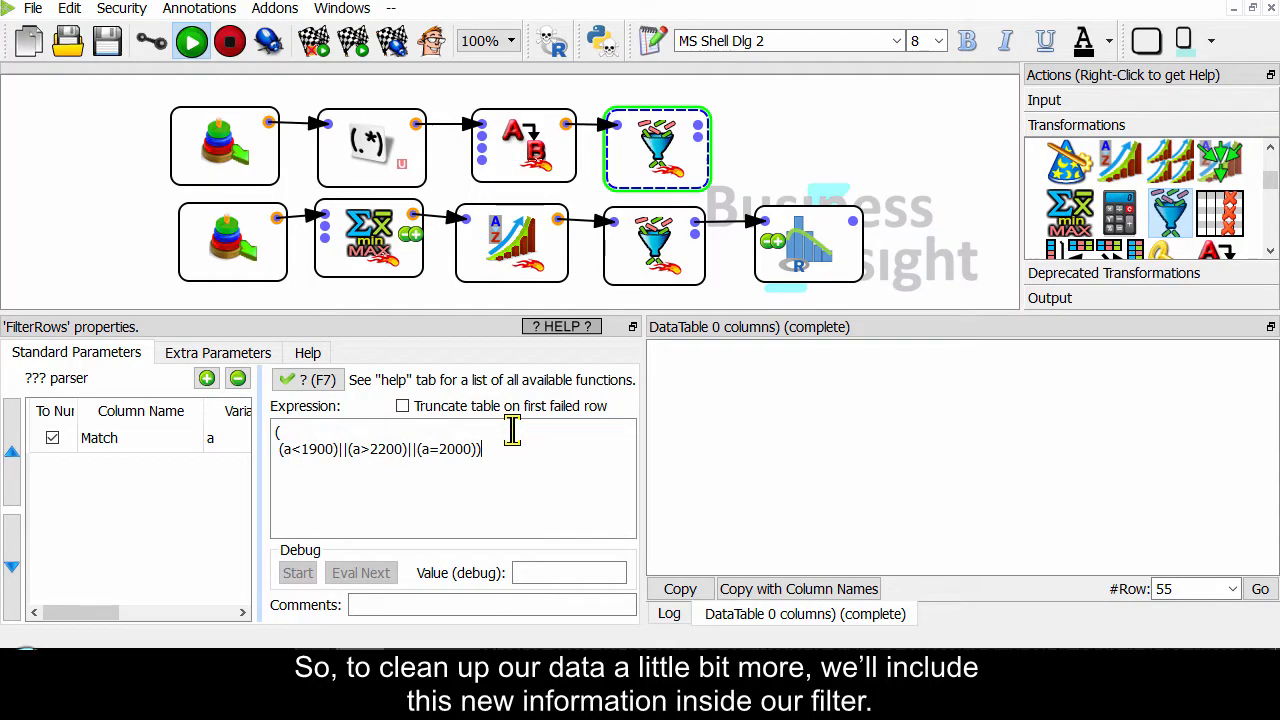
key(Up)
key(Return)
key(Up)
text(()
key(Return)
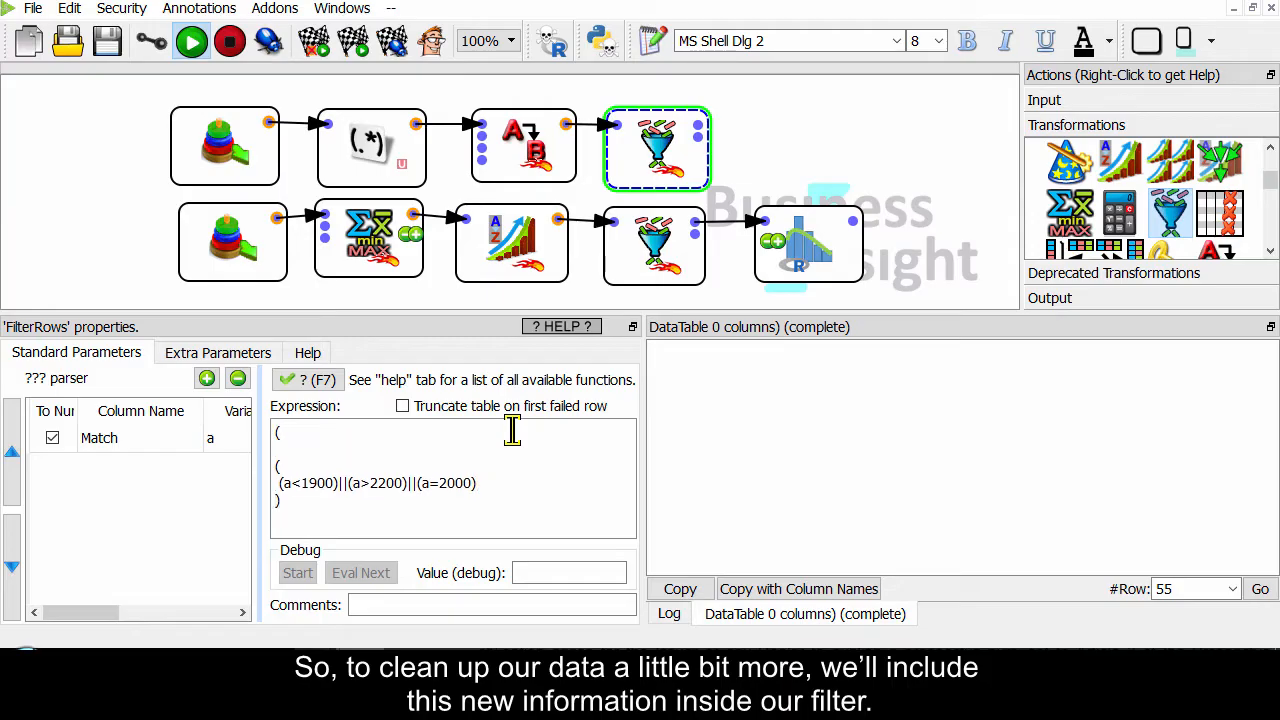
key(Return)
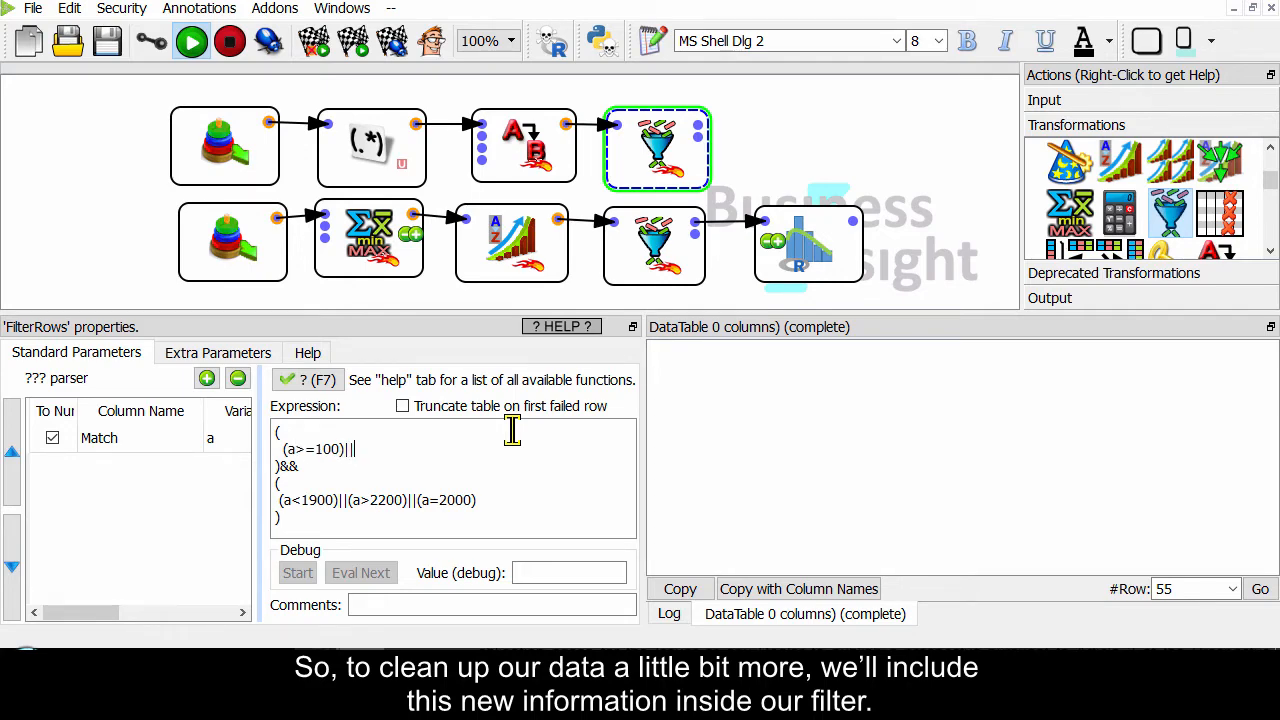
text((a>=100)||(a==1))
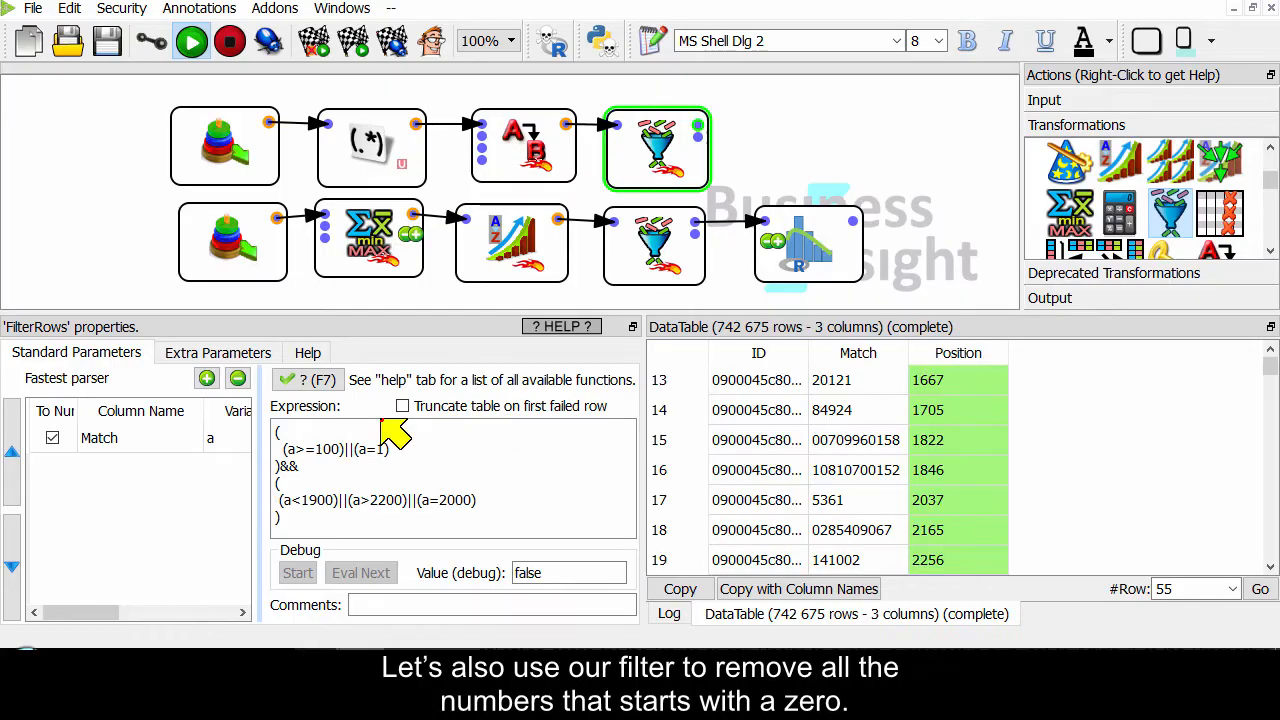
Step: Add the Match column a second time to the filter's inputs as variable b, without conversion to a number
click(206, 378)
click(523, 122)
double_click(430, 272)
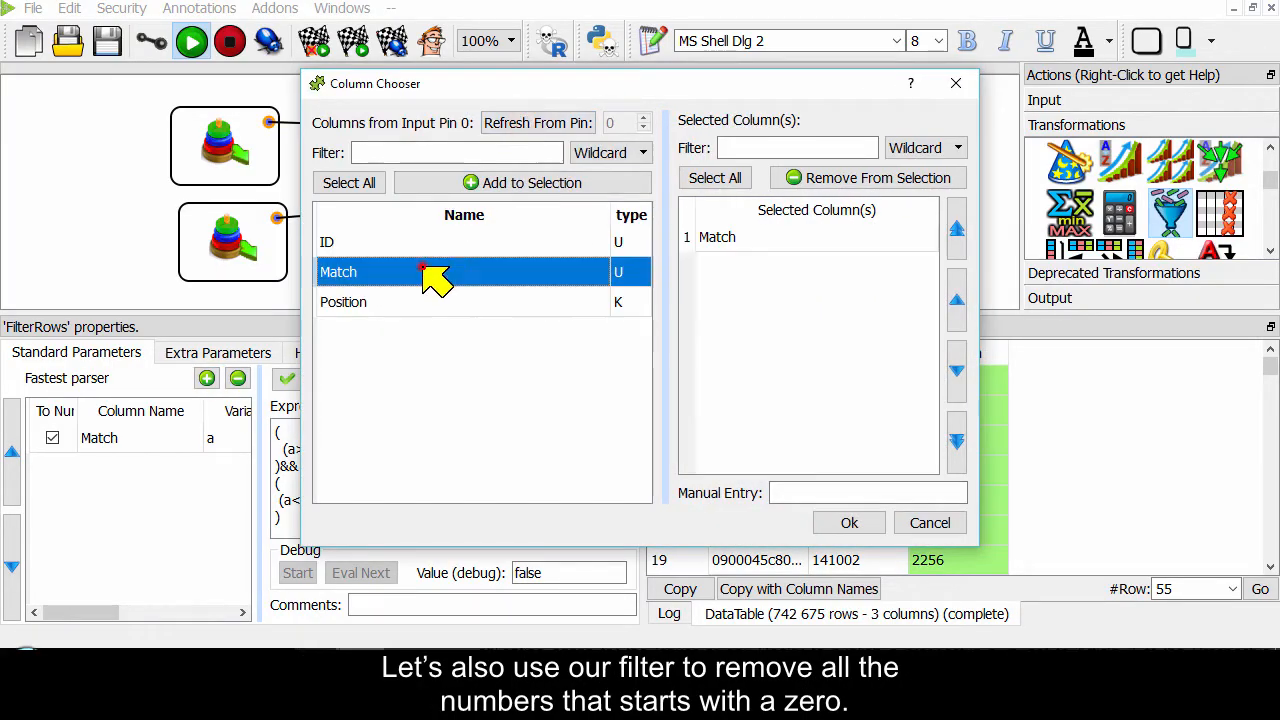
click(835, 518)
double_click(210, 468)
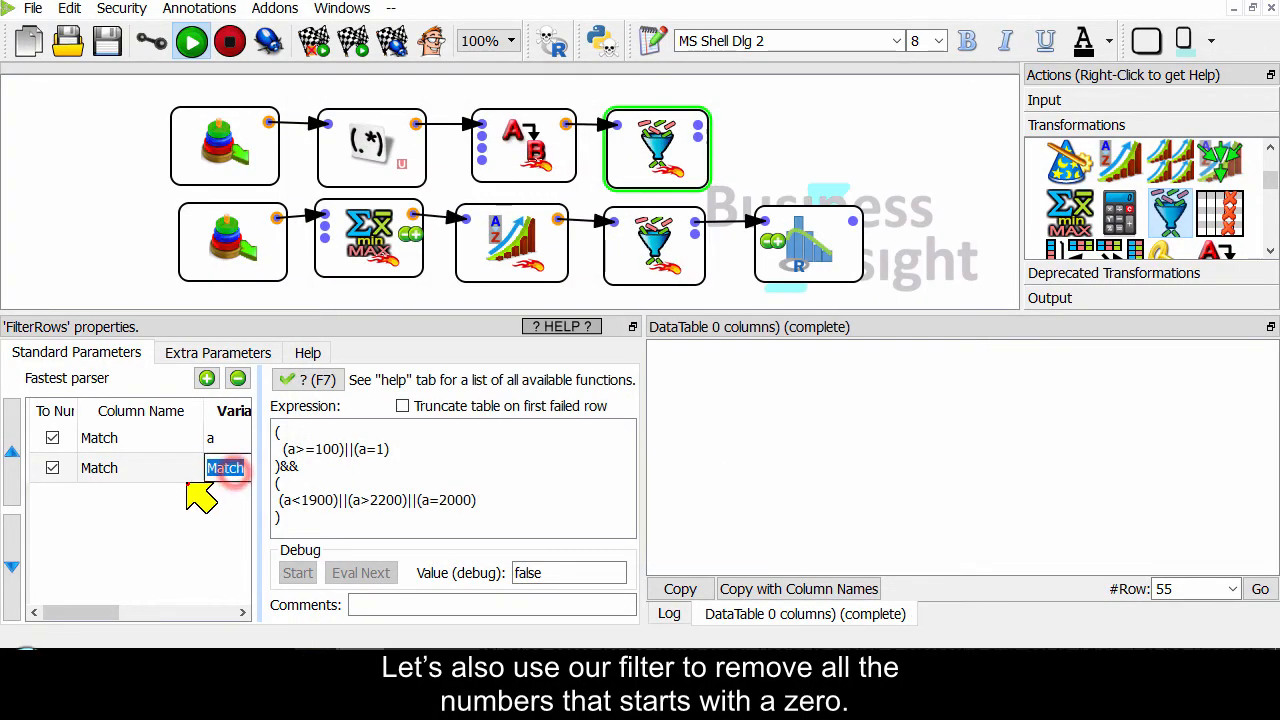
text(n)
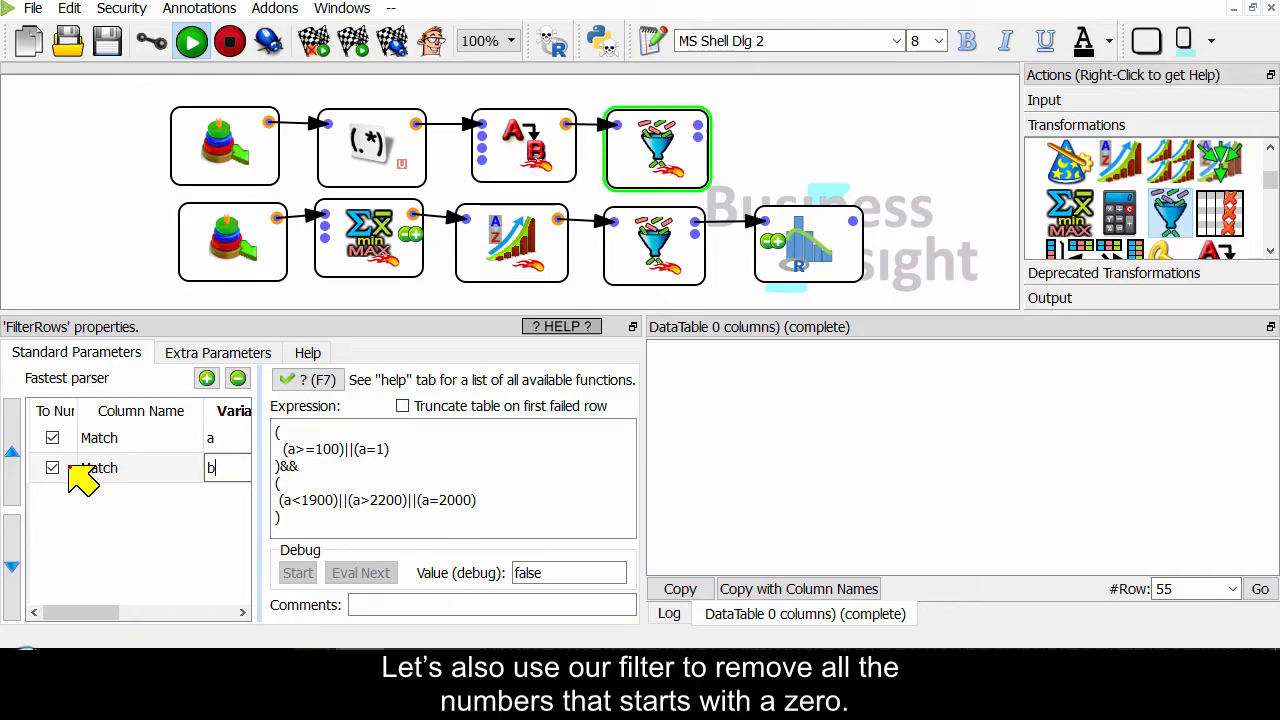
click(52, 468)
Step: Append &&not(startsWith(b,"0")) to the filter expression and run the filter's output
click(325, 520)
key(Return)
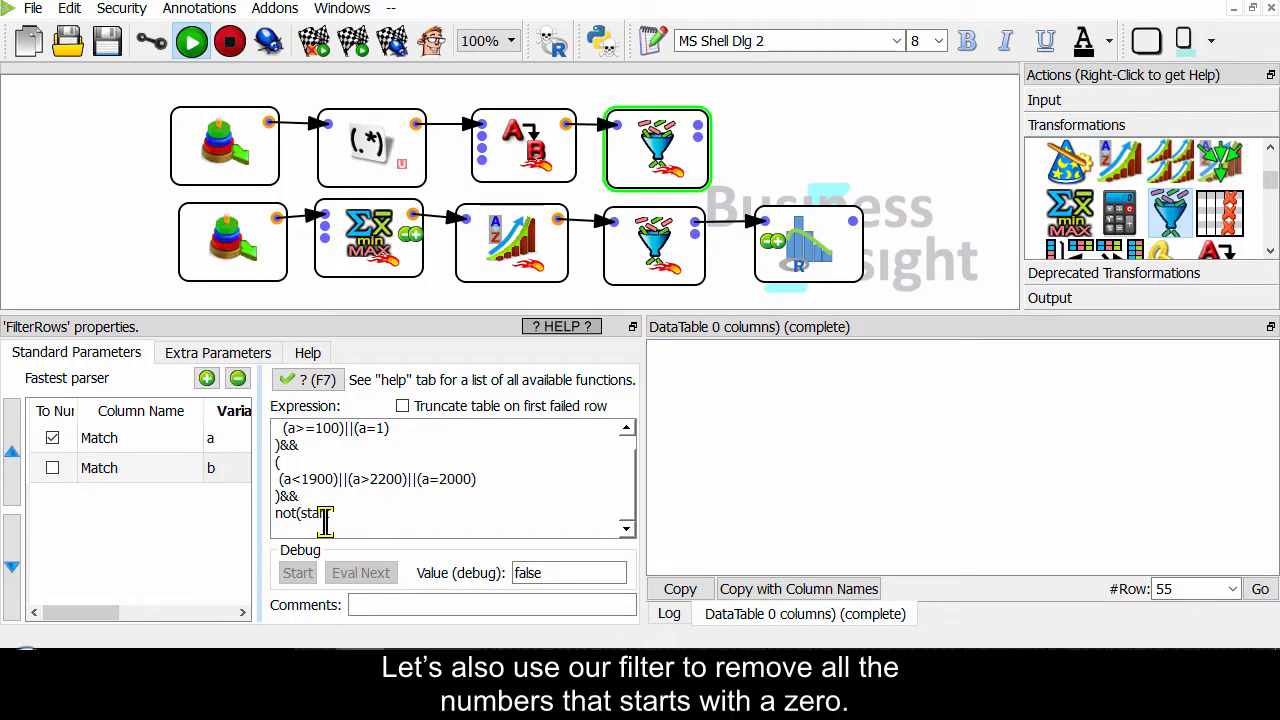
text(not(startsWith()
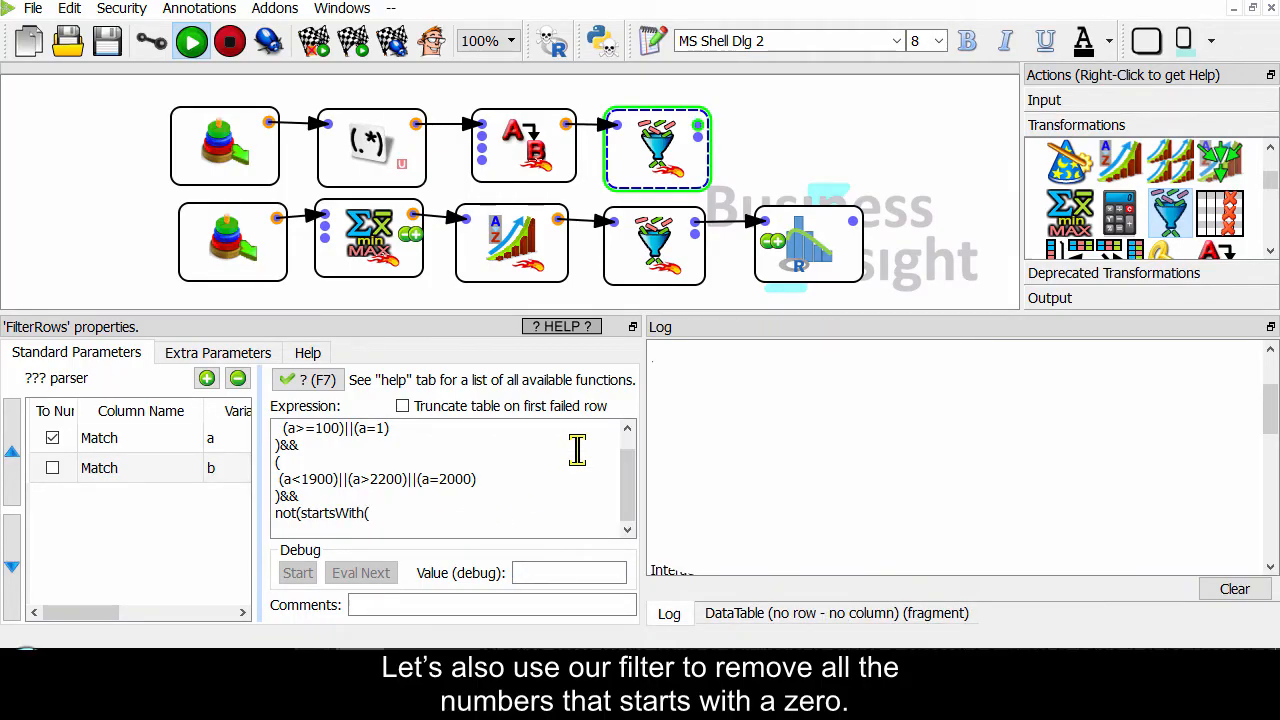
text(b,"0")))
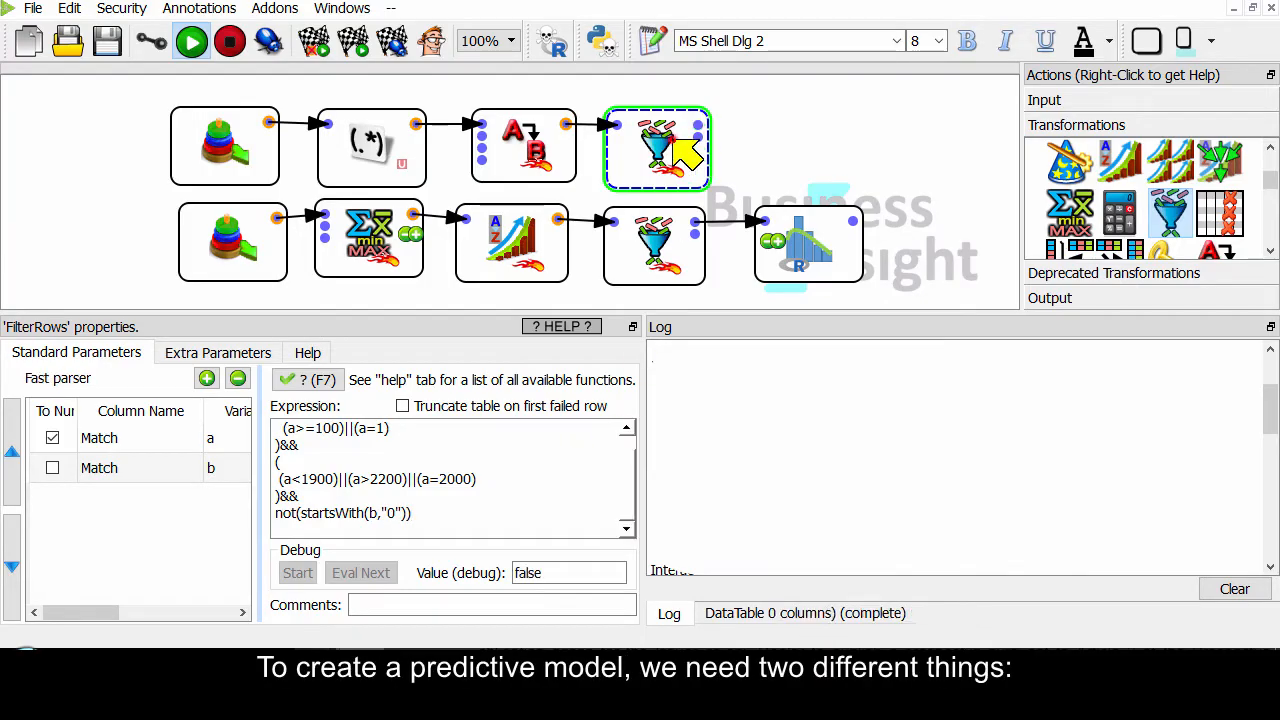
click(698, 124)
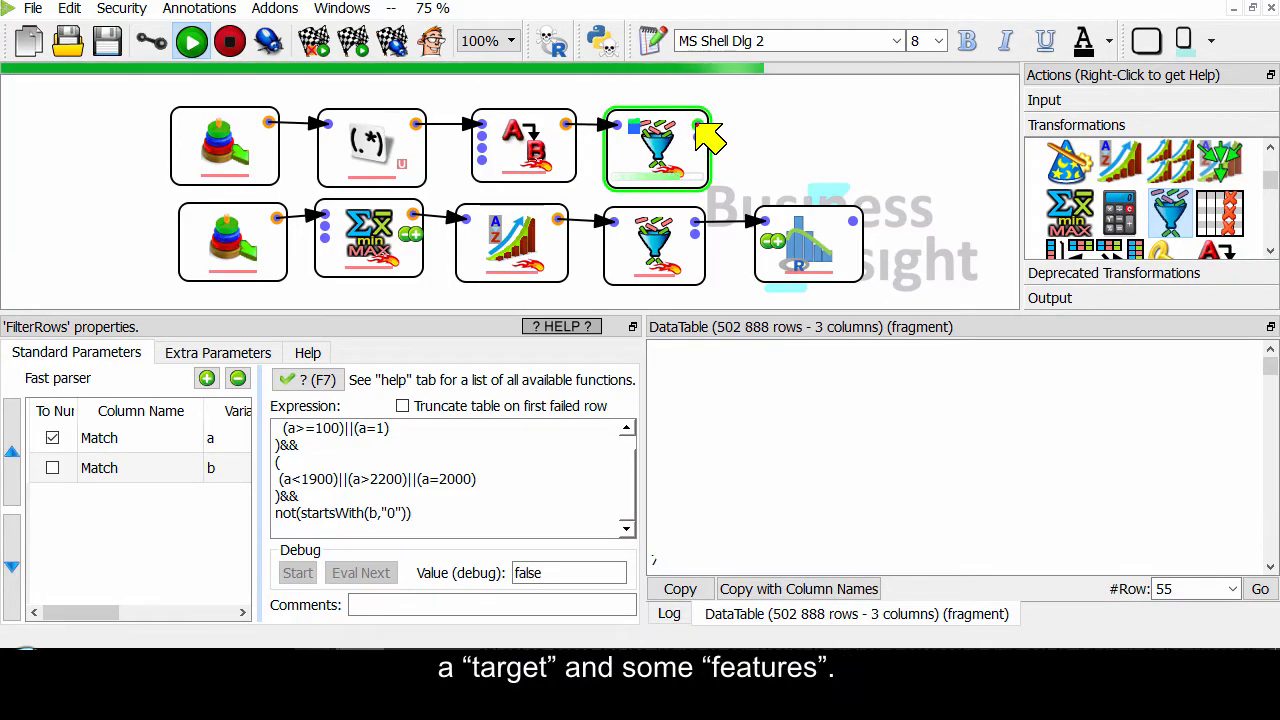
Step: Rearrange the second table's branch below the filter and attach a Calculator action to the FilterRows output
drag(716, 256, 643, 323)
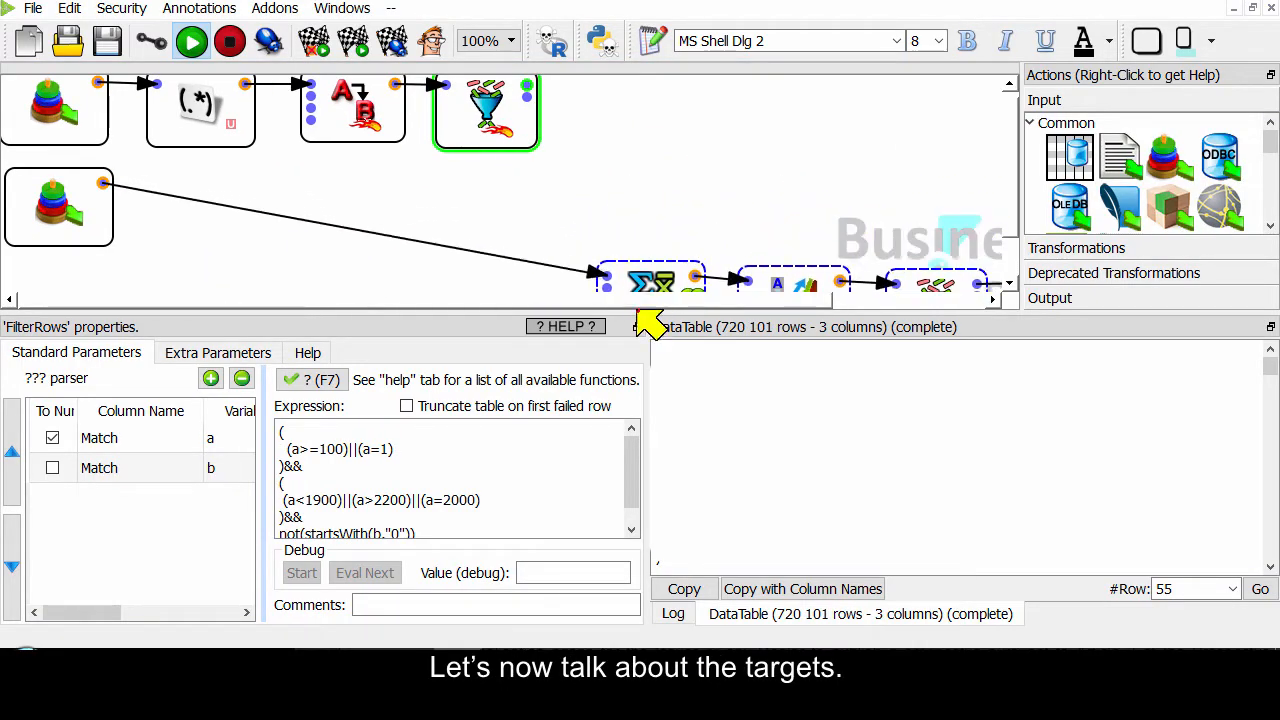
drag(48, 208, 487, 209)
click(1070, 249)
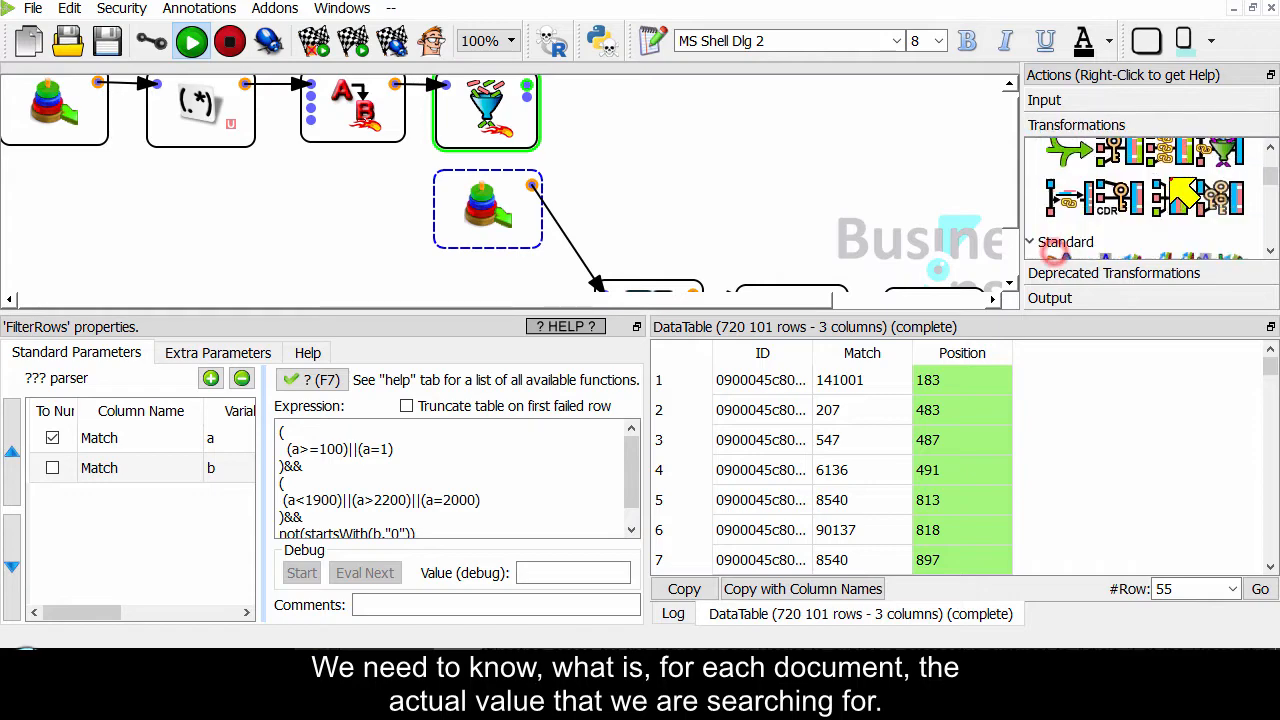
drag(1120, 162, 600, 110)
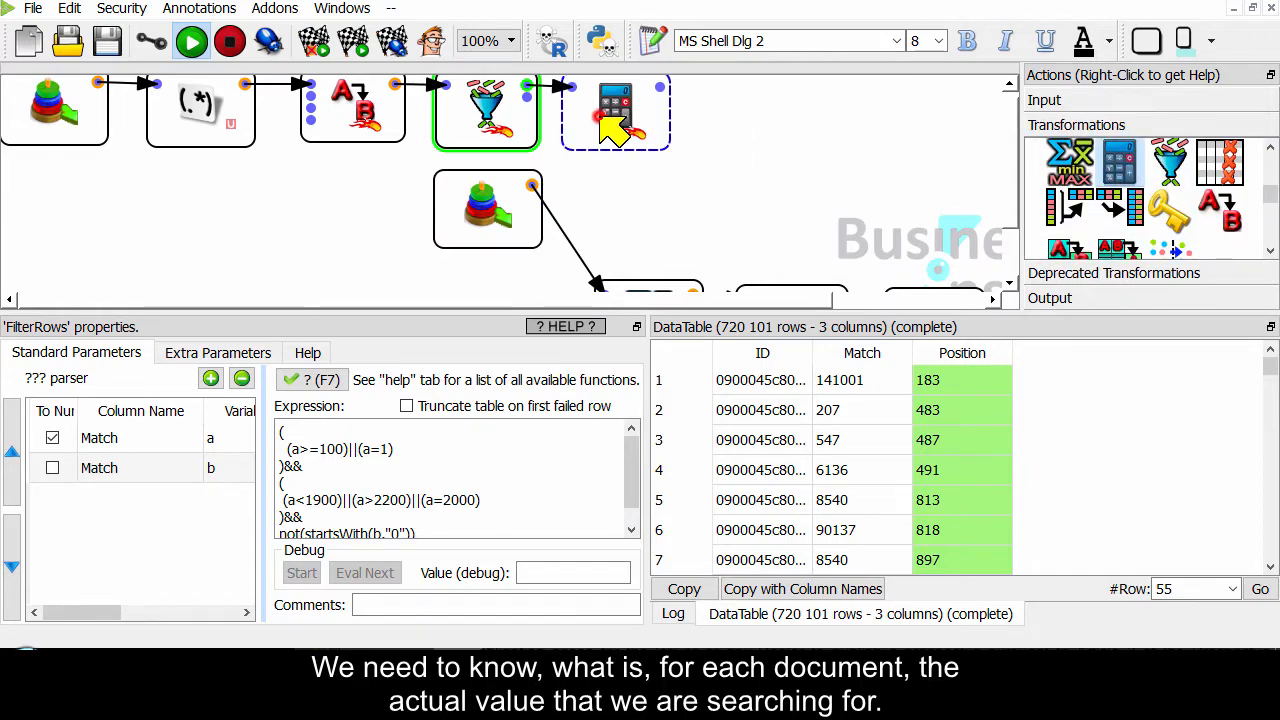
Step: Load the ID and Match columns into the Calculator as variables a and b, without conversion to numbers
click(256, 378)
click(531, 122)
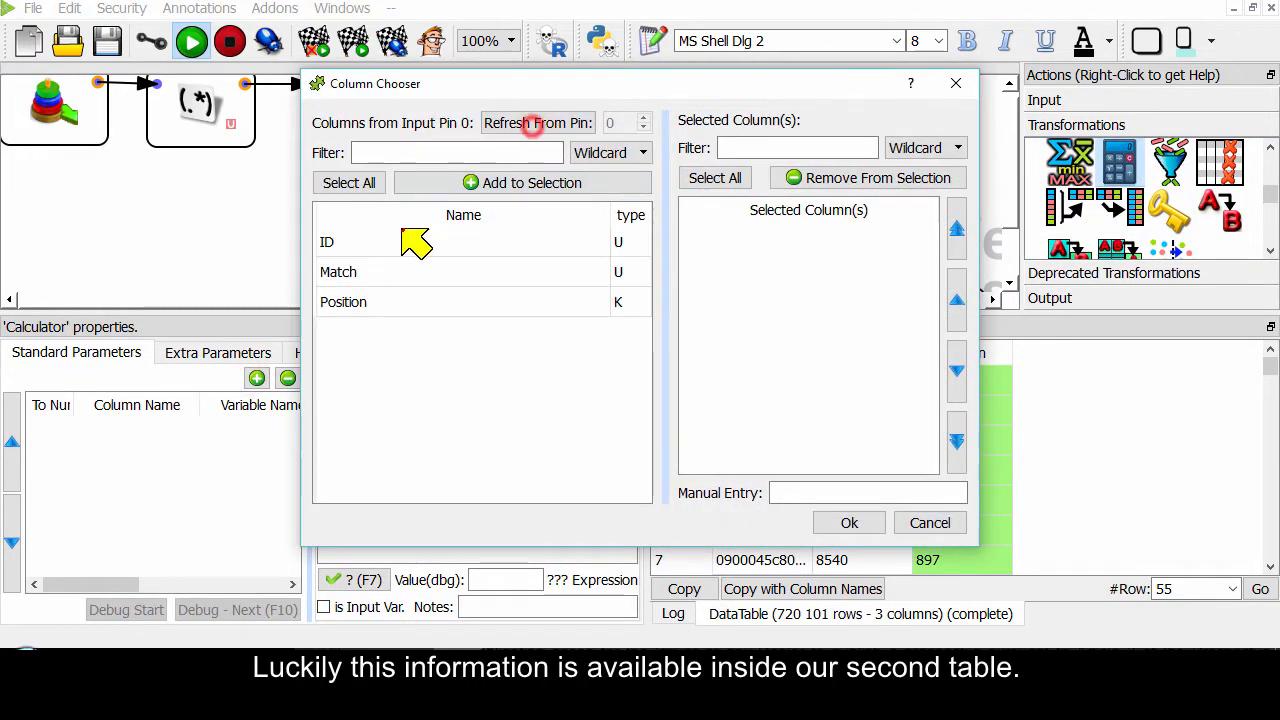
drag(414, 240, 414, 269)
click(528, 183)
click(848, 522)
double_click(245, 432)
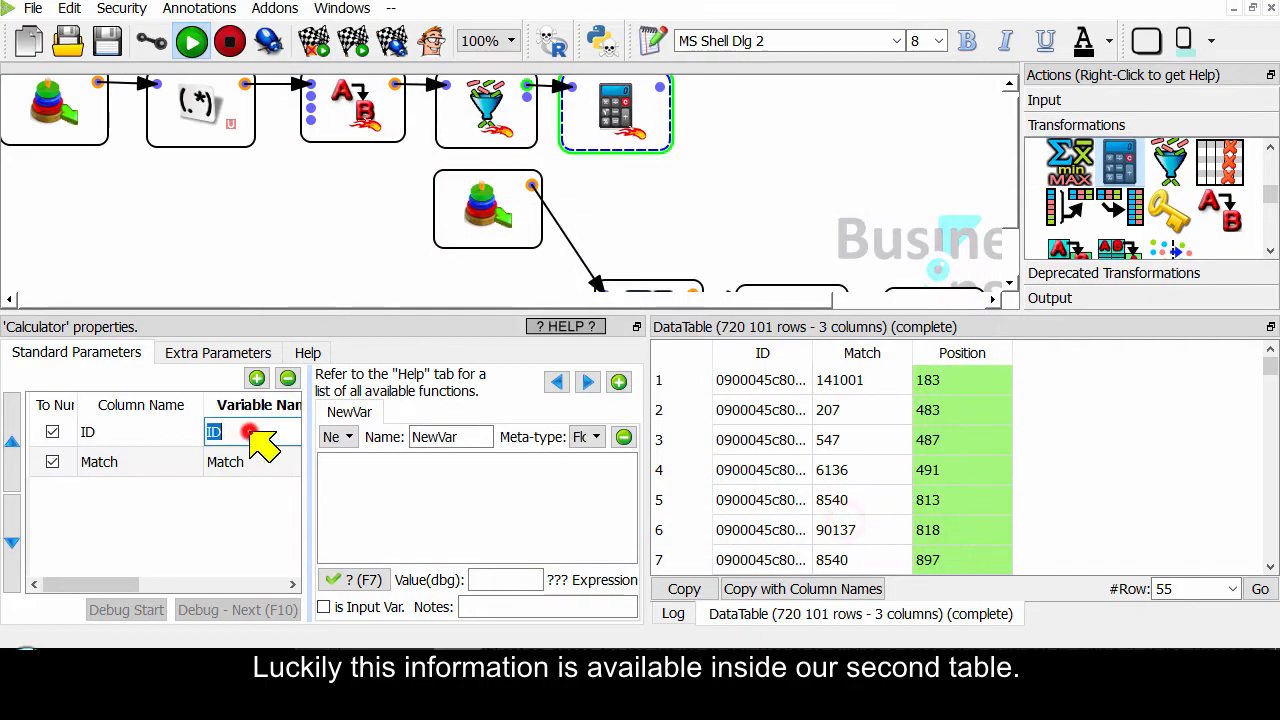
text(a)
double_click(245, 462)
text(b)
click(54, 431)
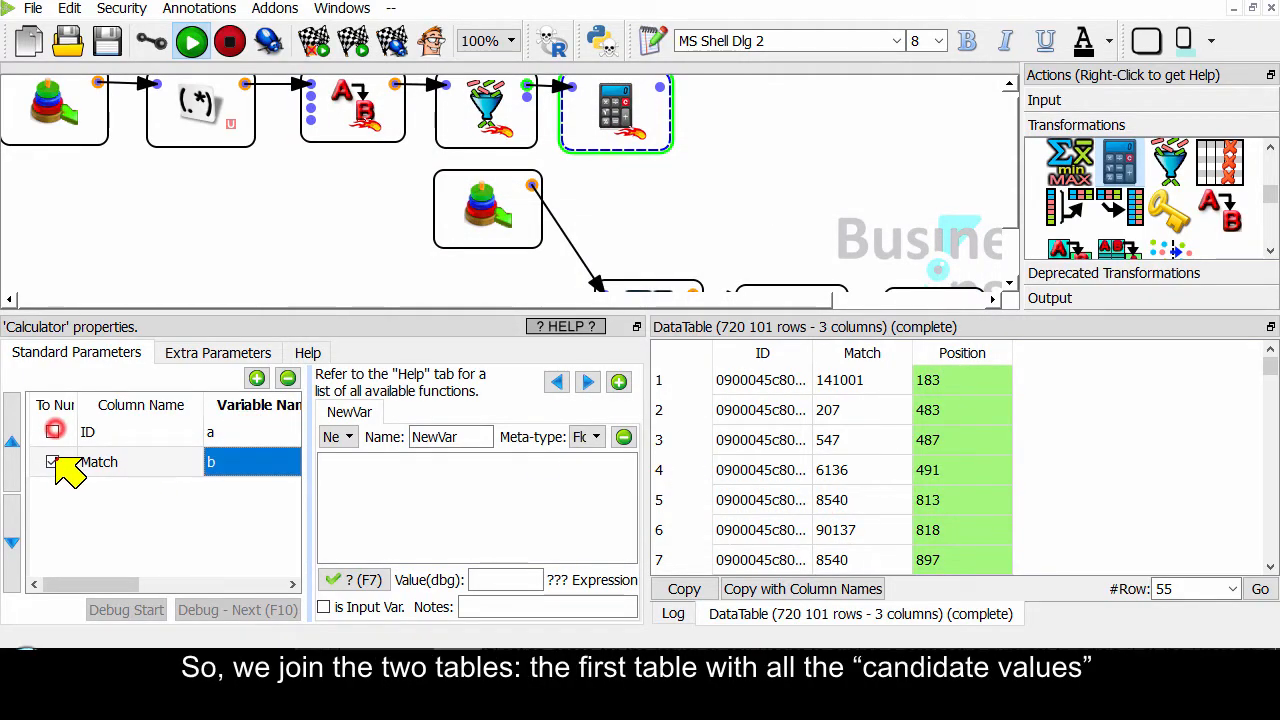
Step: Define the Calculator's new variable k with the String meta-type and the expression a//" "//b, and check the expression
double_click(450, 437)
text(k)
click(580, 437)
click(600, 489)
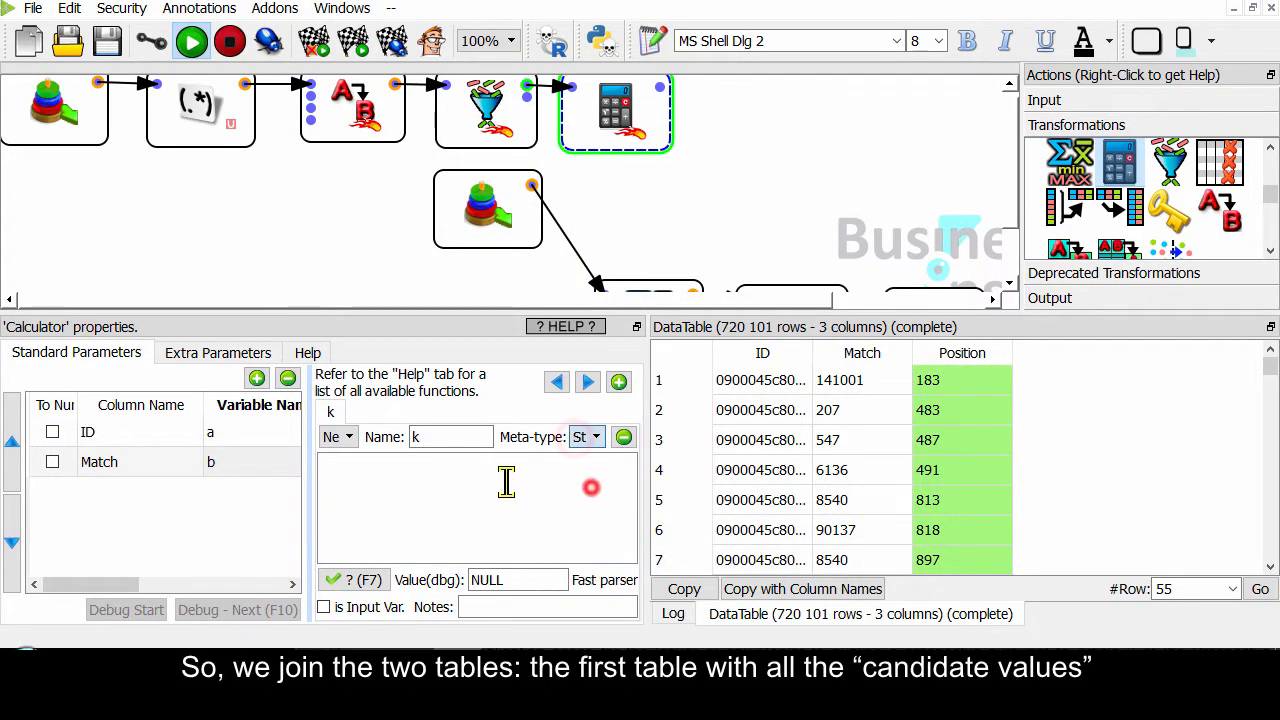
click(503, 480)
text(a//" "//b)
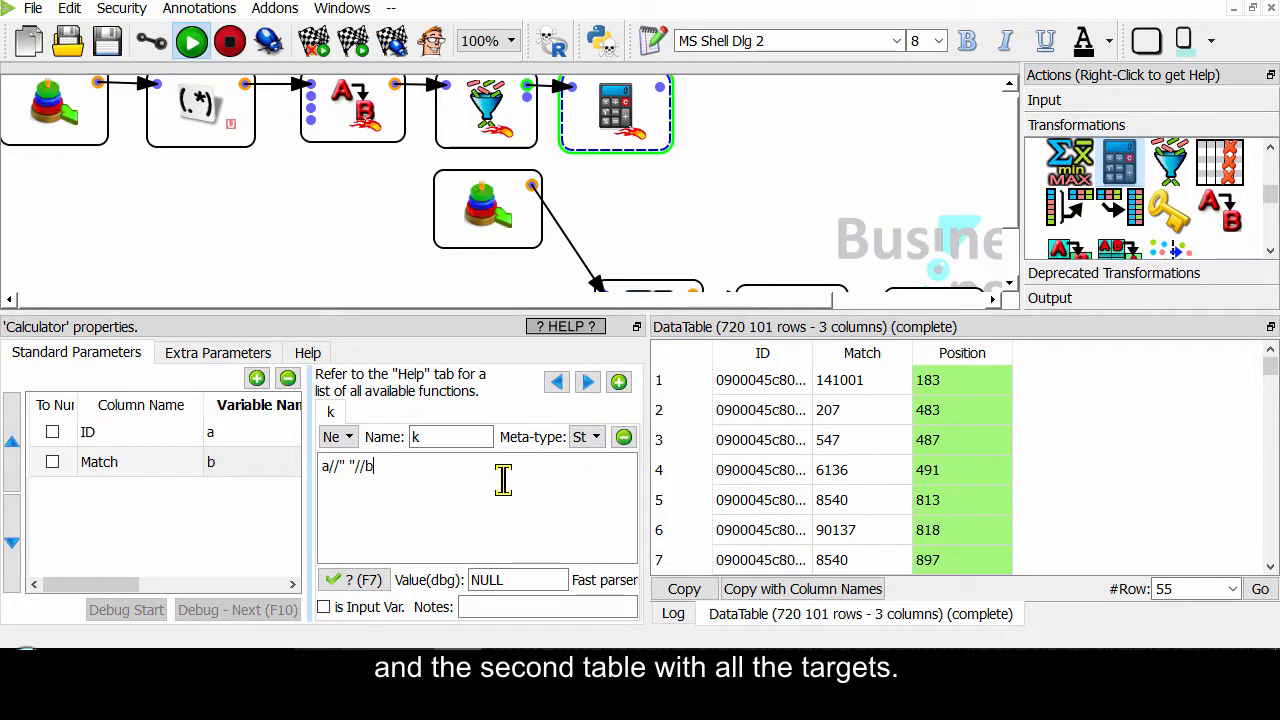
click(352, 580)
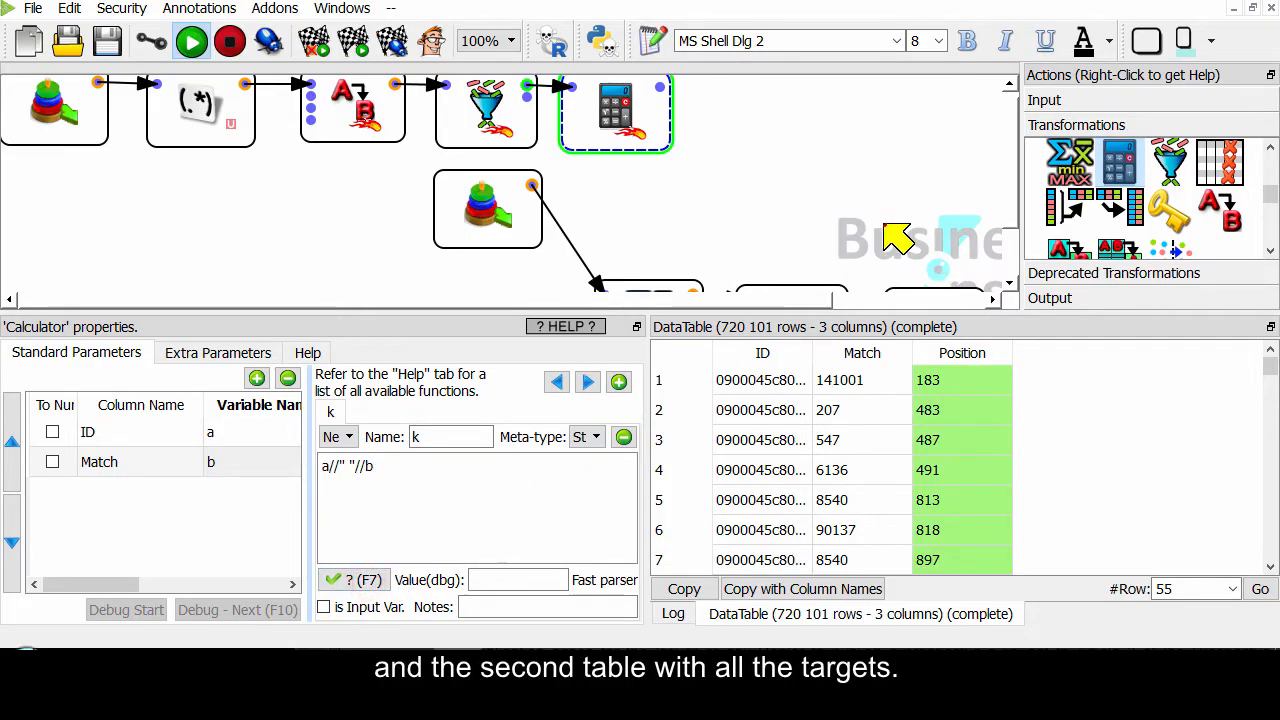
Step: Attach a second Calculator to the target table and load DOCID and AMOUNT as variables a and b, without conversion to numbers
drag(1118, 165, 590, 195)
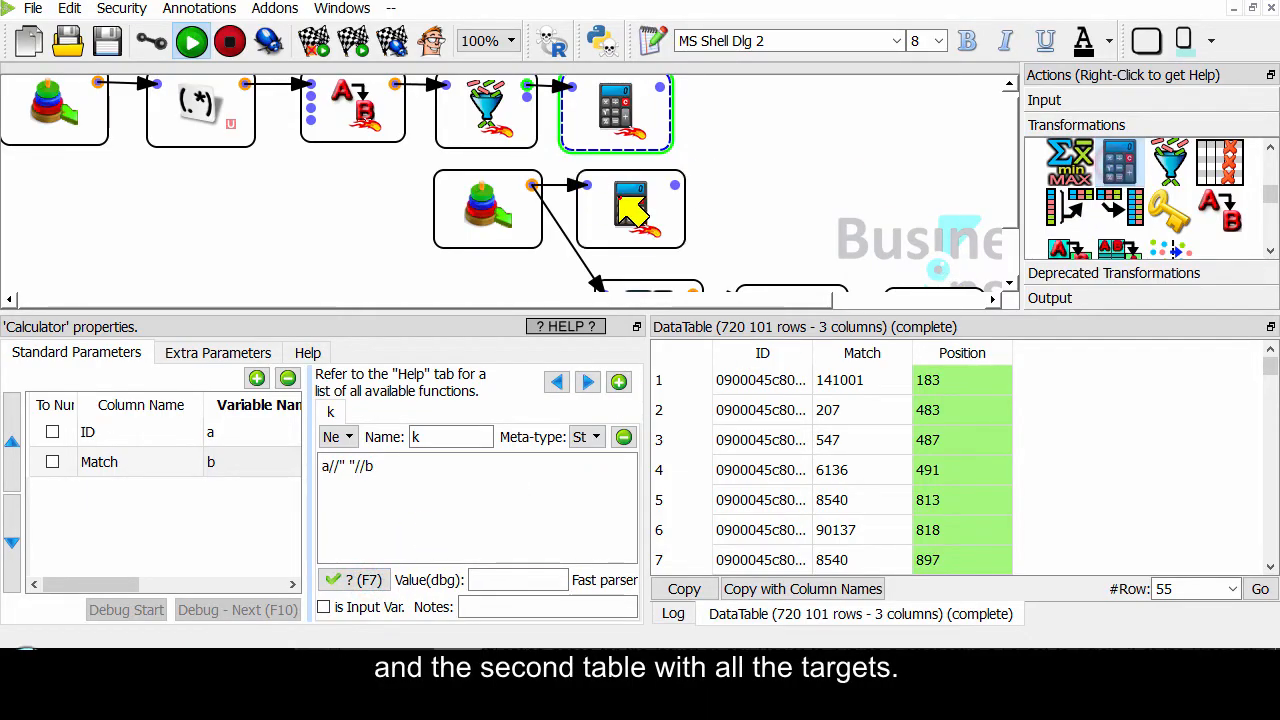
click(256, 377)
click(537, 122)
click(385, 244)
click(510, 183)
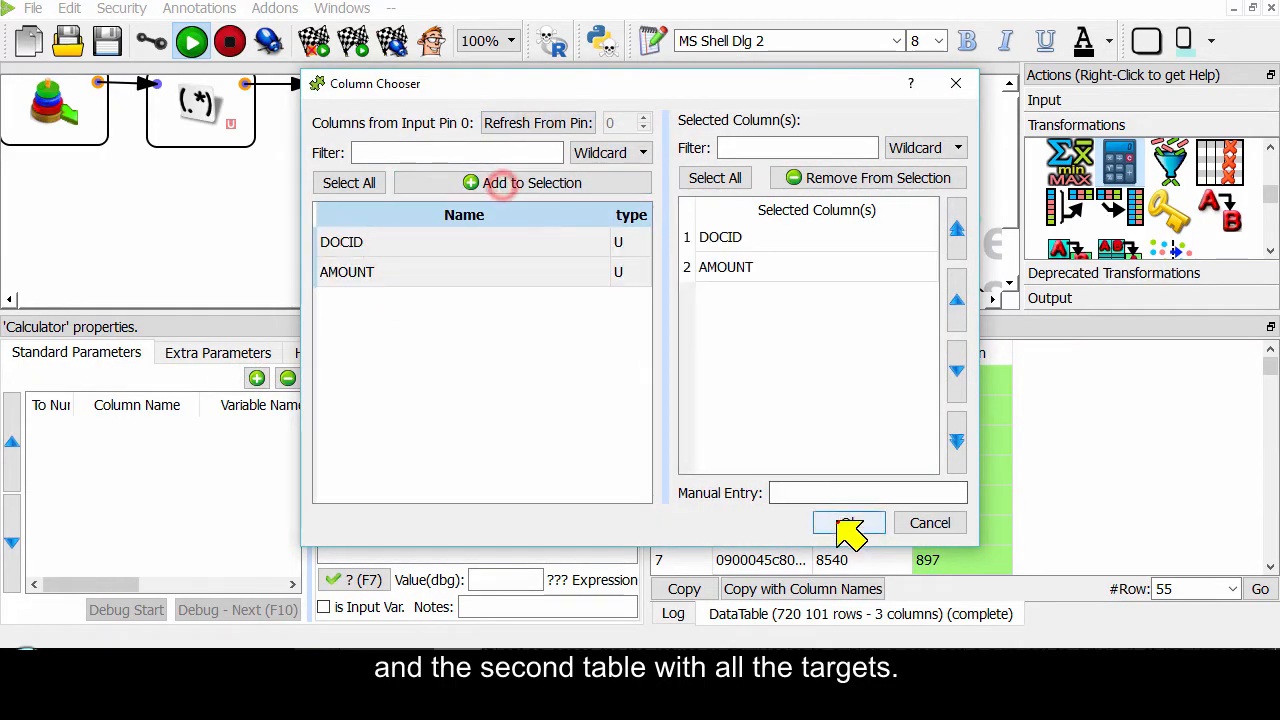
click(849, 522)
click(240, 433)
text(a)
click(265, 461)
text(b)
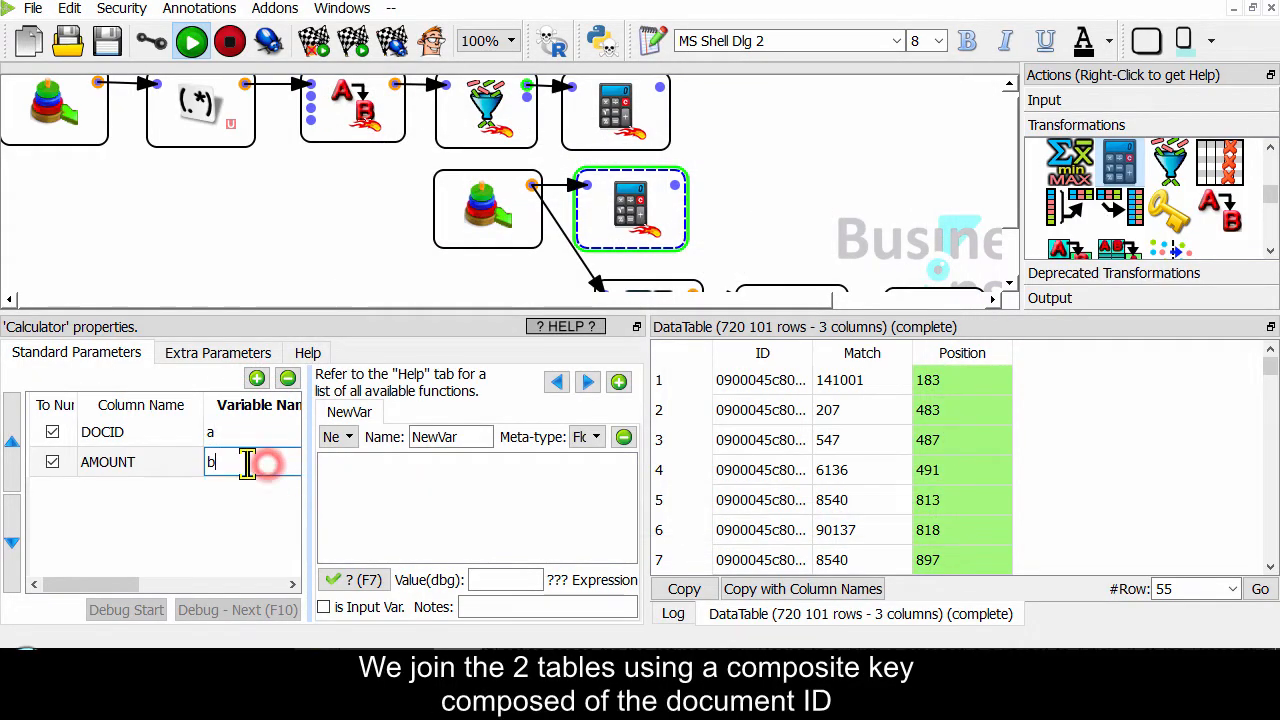
click(50, 431)
click(52, 461)
Step: Define the variable k in the target table's Calculator with the String meta-type and the expression a//" "//b
double_click(450, 437)
text(k)
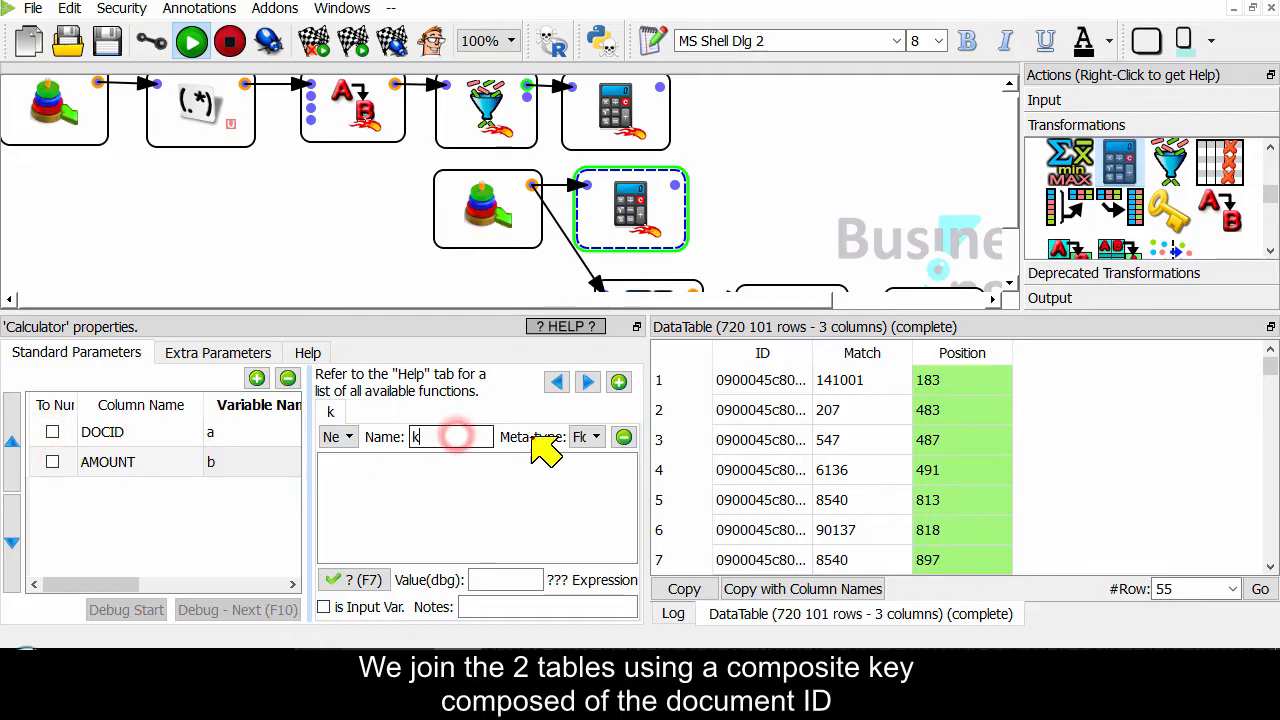
click(597, 437)
click(590, 490)
click(539, 477)
text(a//" "//b)
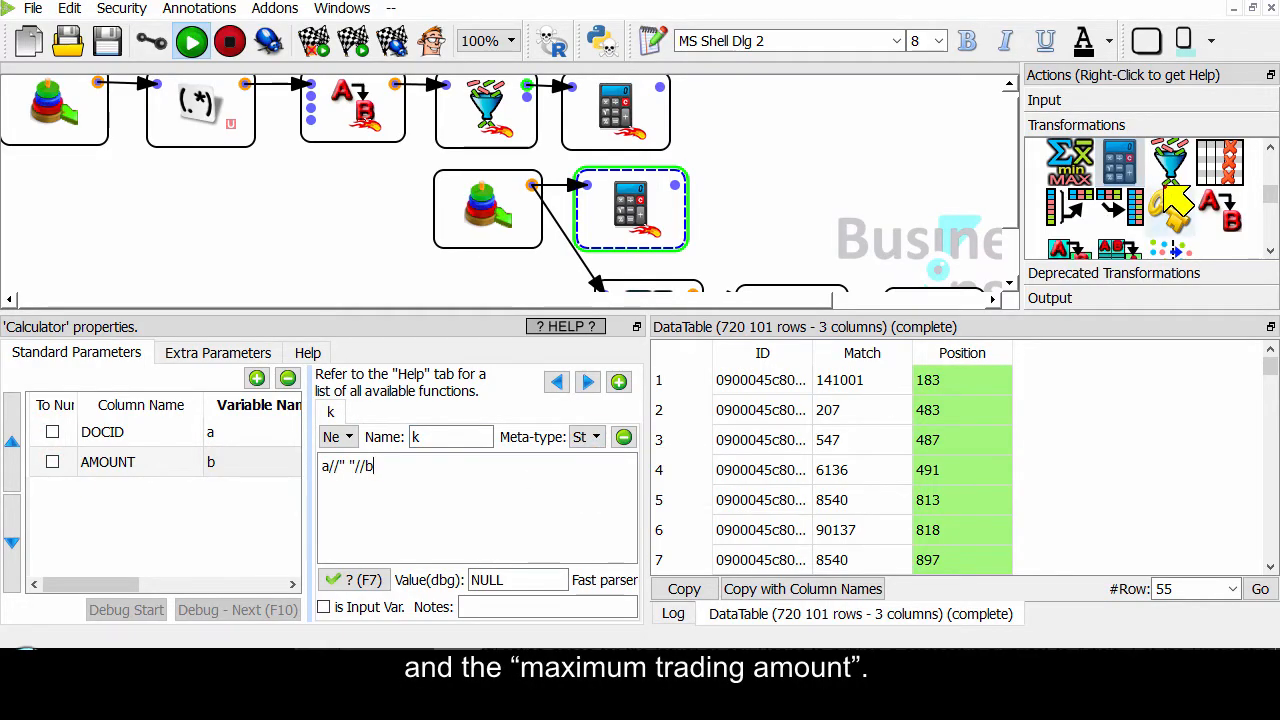
Step: Add a MultiJoin action after the first Calculator and connect the target table's Calculator as its slave input
scroll(1168, 192, down, 5)
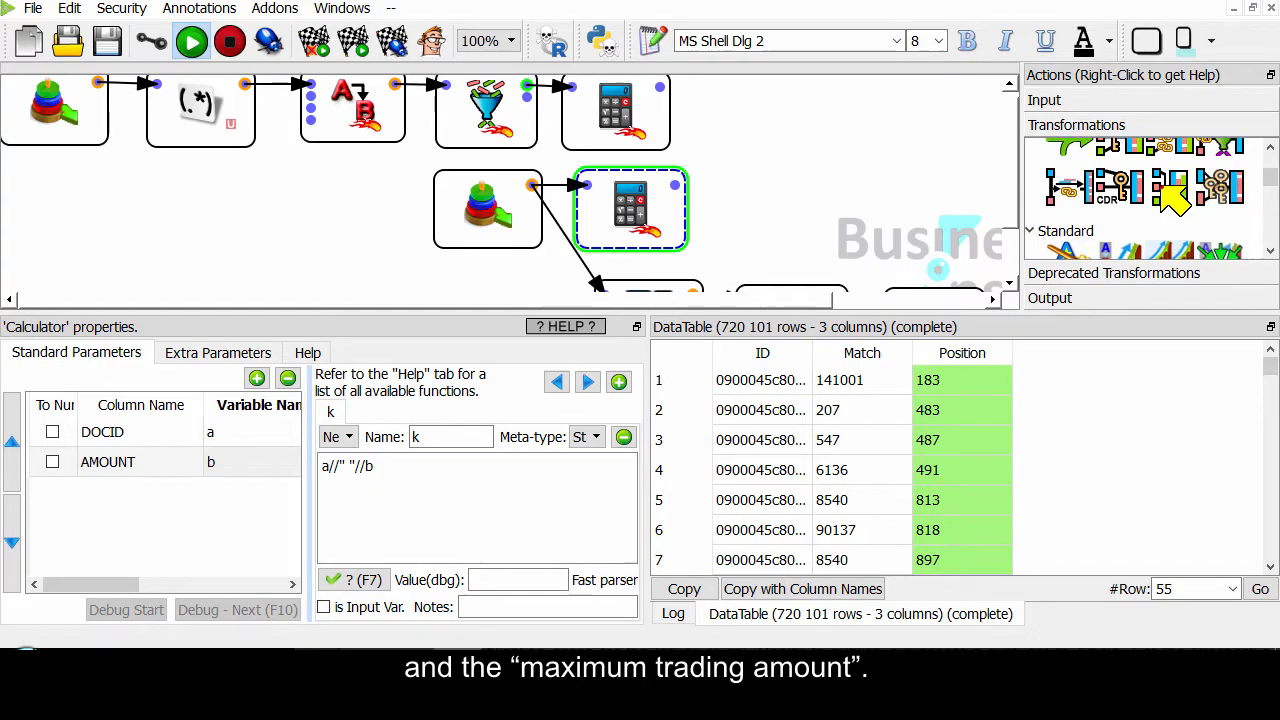
drag(1168, 160, 745, 108)
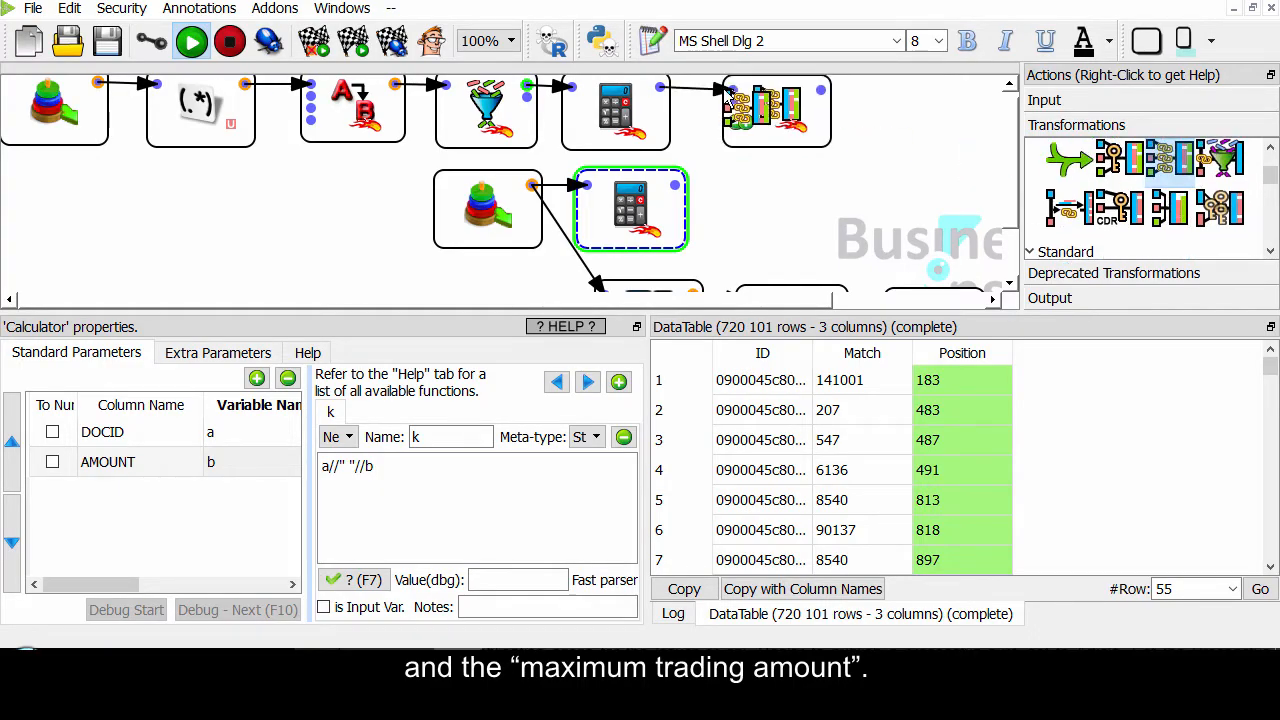
drag(680, 188, 733, 103)
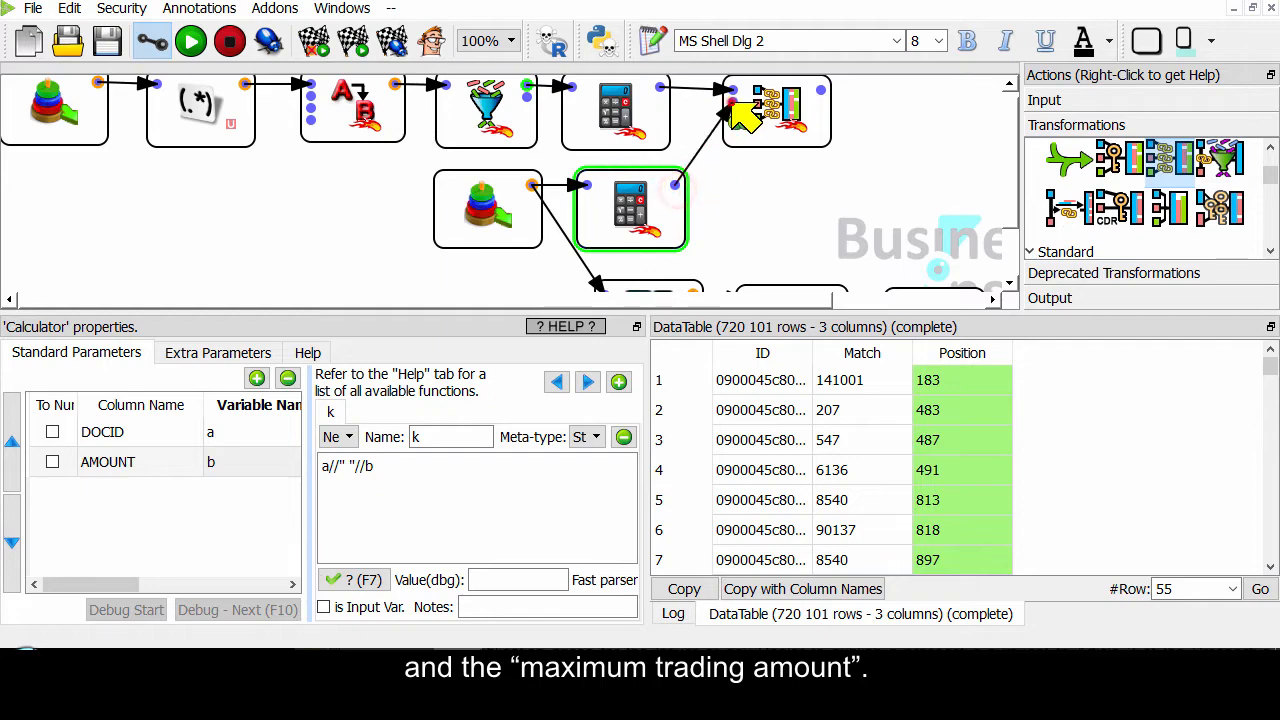
Step: Add a second variable named Target with the Key meta-type to the target table's Calculator
click(619, 381)
double_click(467, 432)
text(Target)
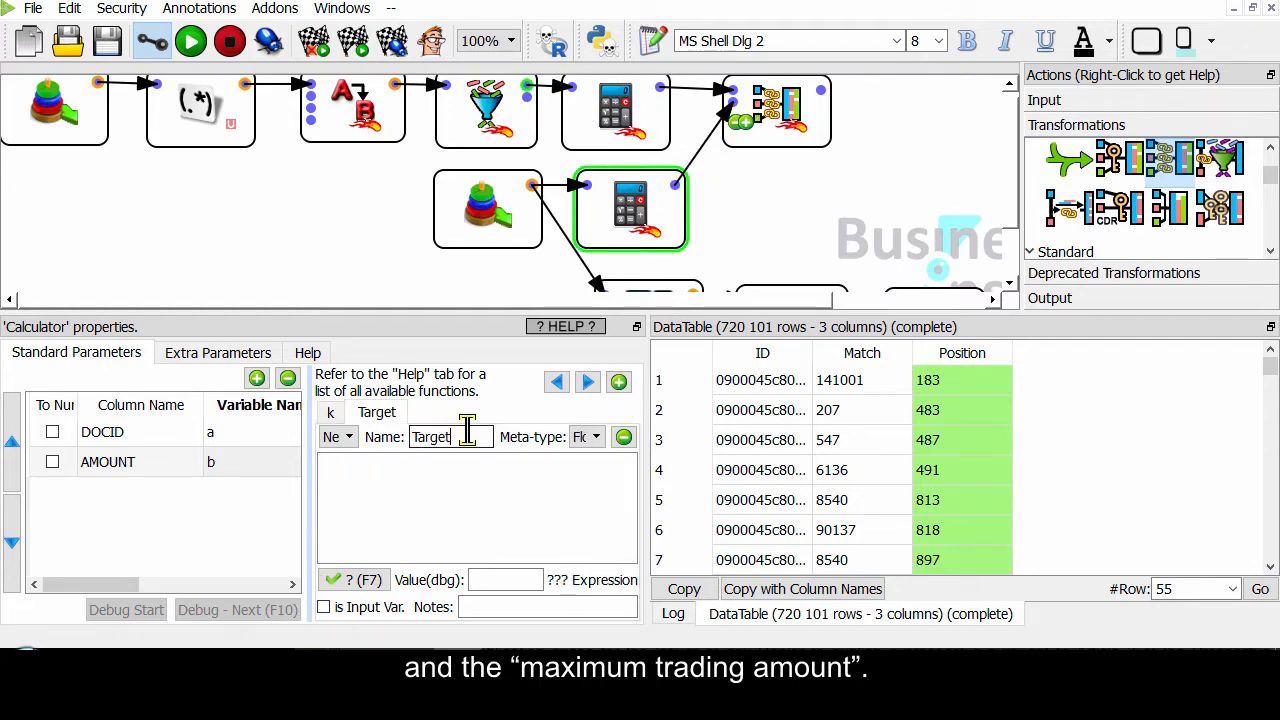
click(588, 437)
click(560, 474)
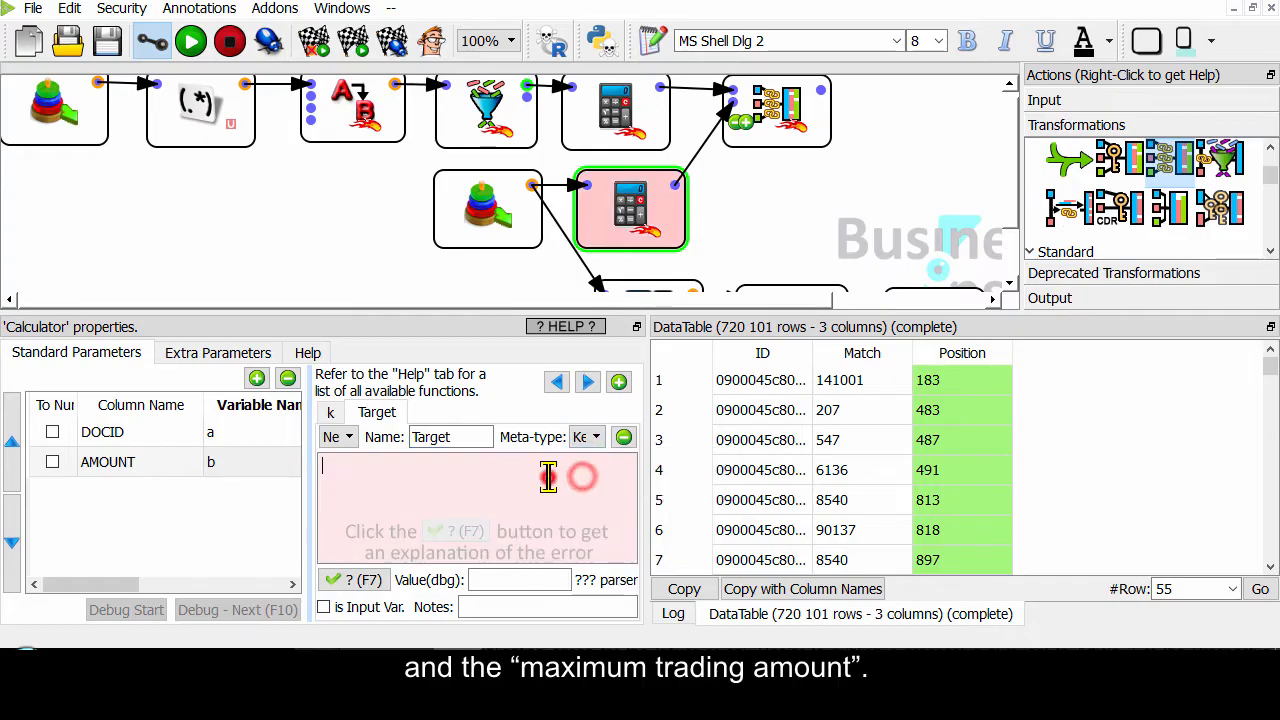
click(548, 477)
Step: Add a join to the MultiJoin with k as the foreign key in the master and k as the primary key in the slave
click(776, 112)
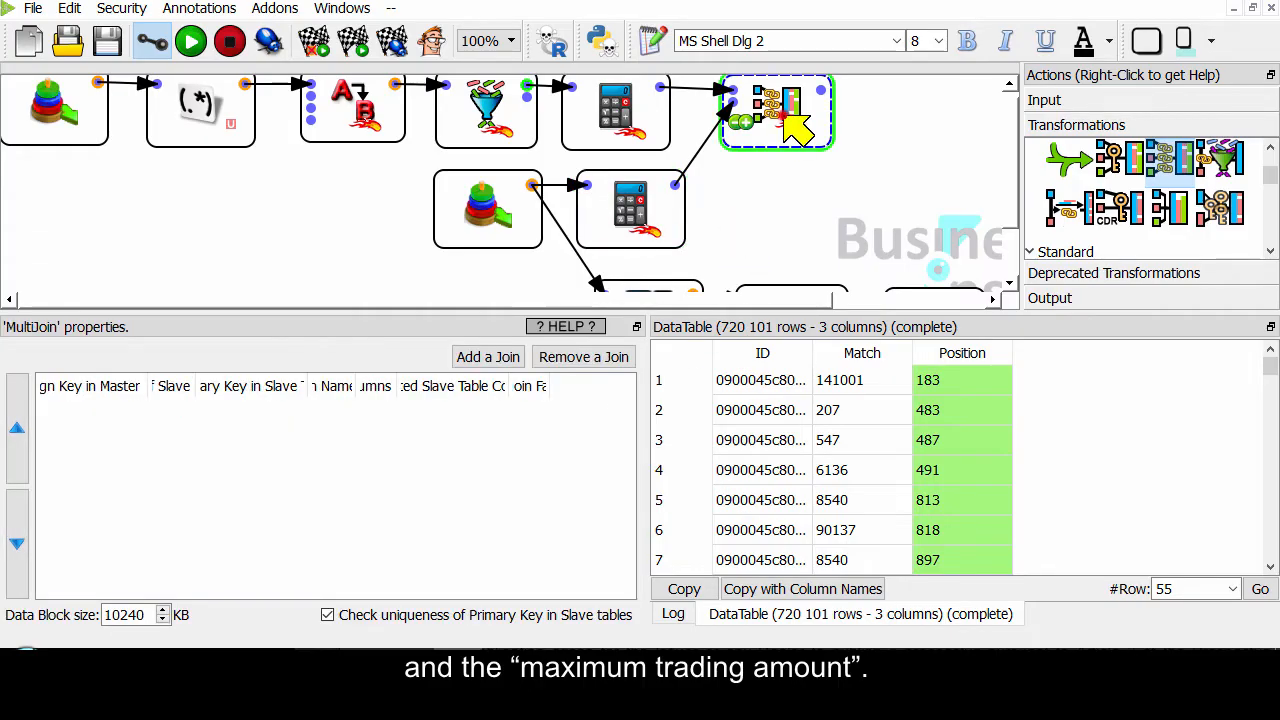
click(486, 356)
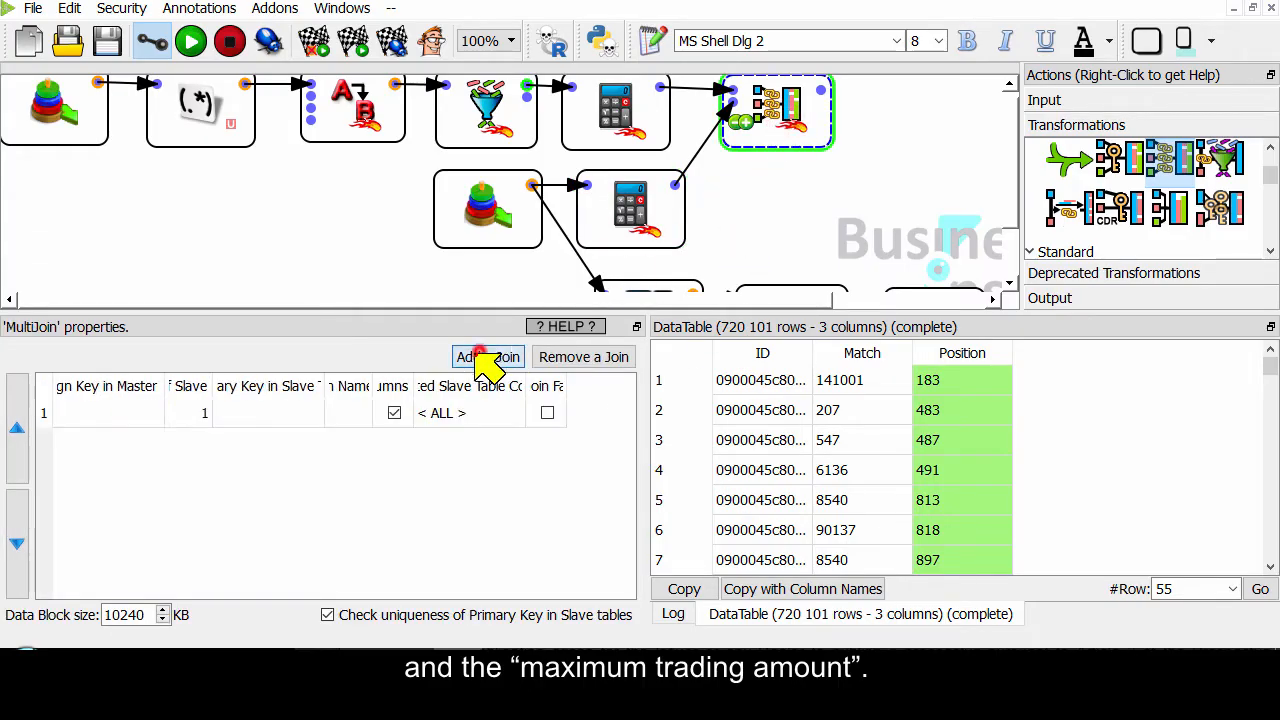
click(88, 415)
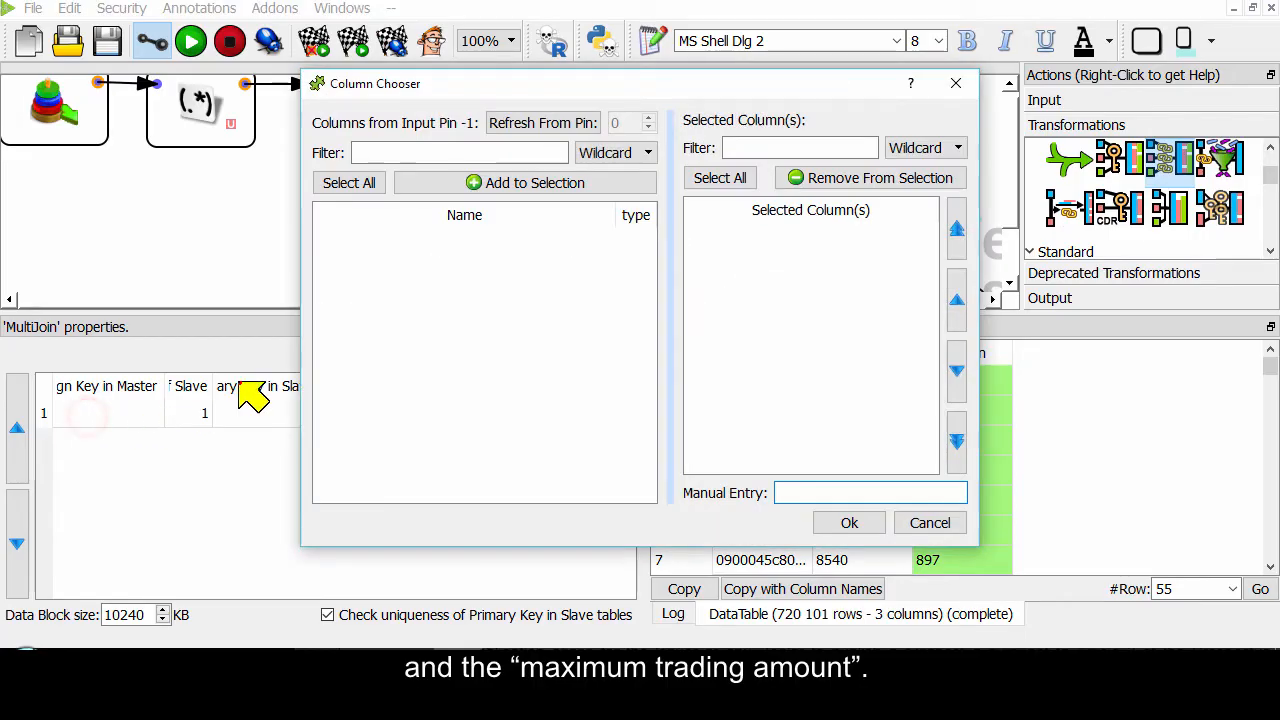
click(543, 123)
double_click(375, 330)
click(849, 523)
click(266, 413)
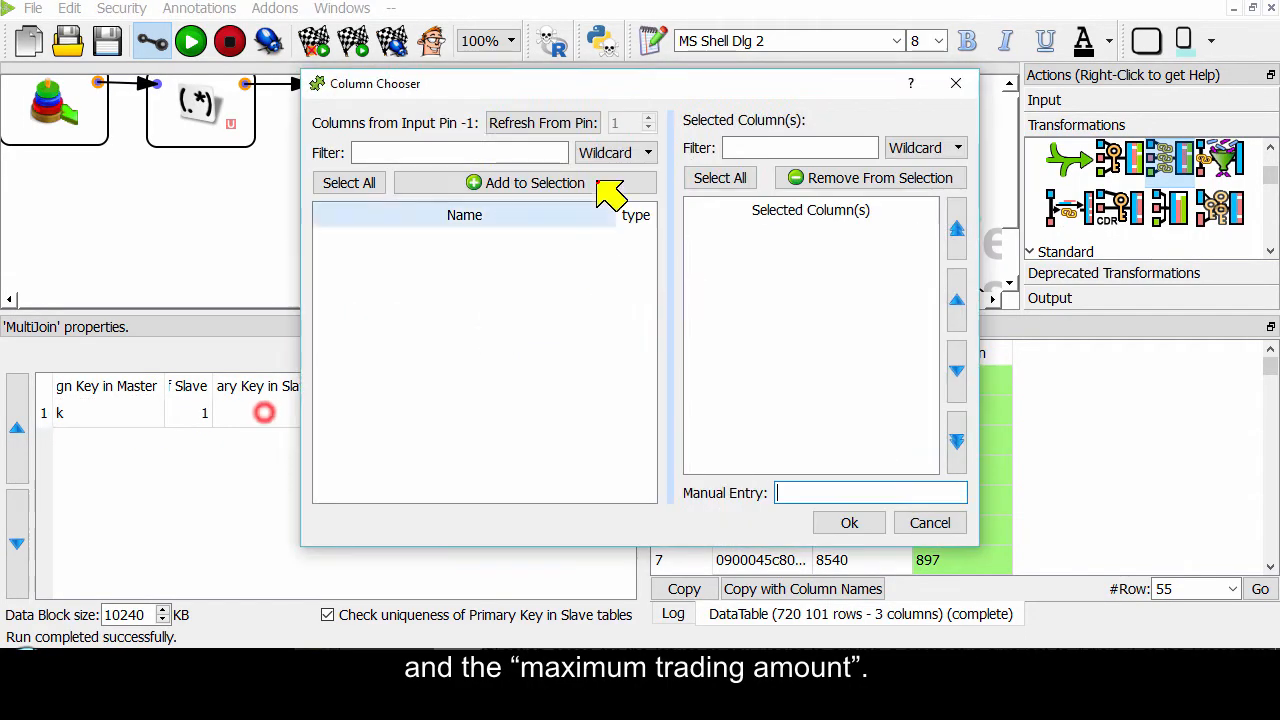
click(560, 123)
double_click(414, 301)
click(830, 524)
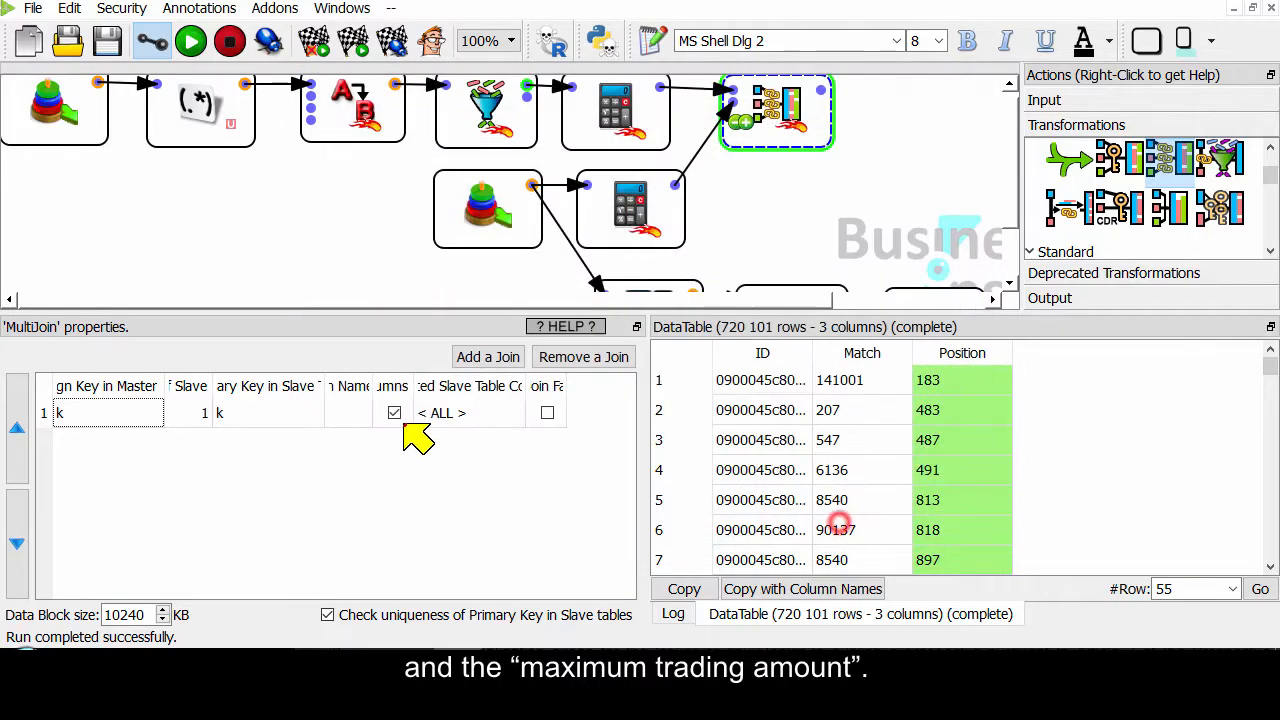
Step: Restrict the slave table columns added by the join to Target only
click(391, 414)
click(530, 124)
double_click(400, 334)
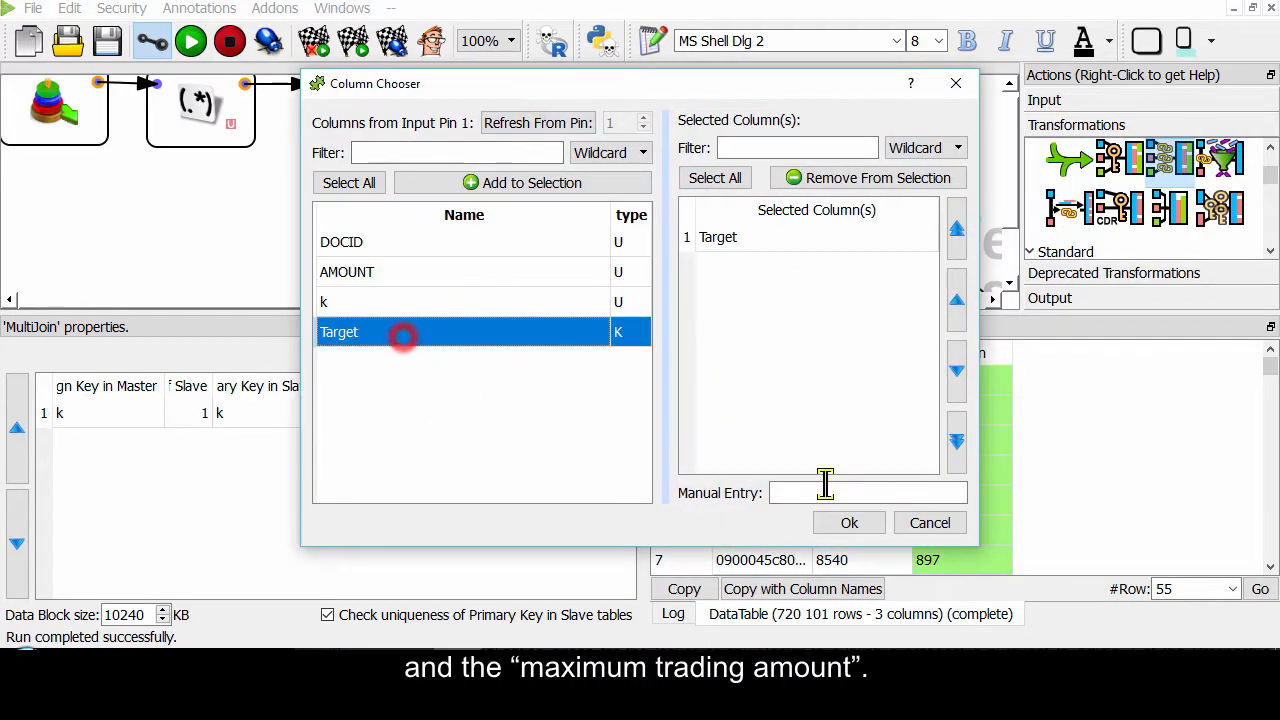
click(847, 526)
Step: Run the MultiJoin output and examine the Target flags beside the candidate matches, widening the ID column to show the full identifiers
right_click(781, 202)
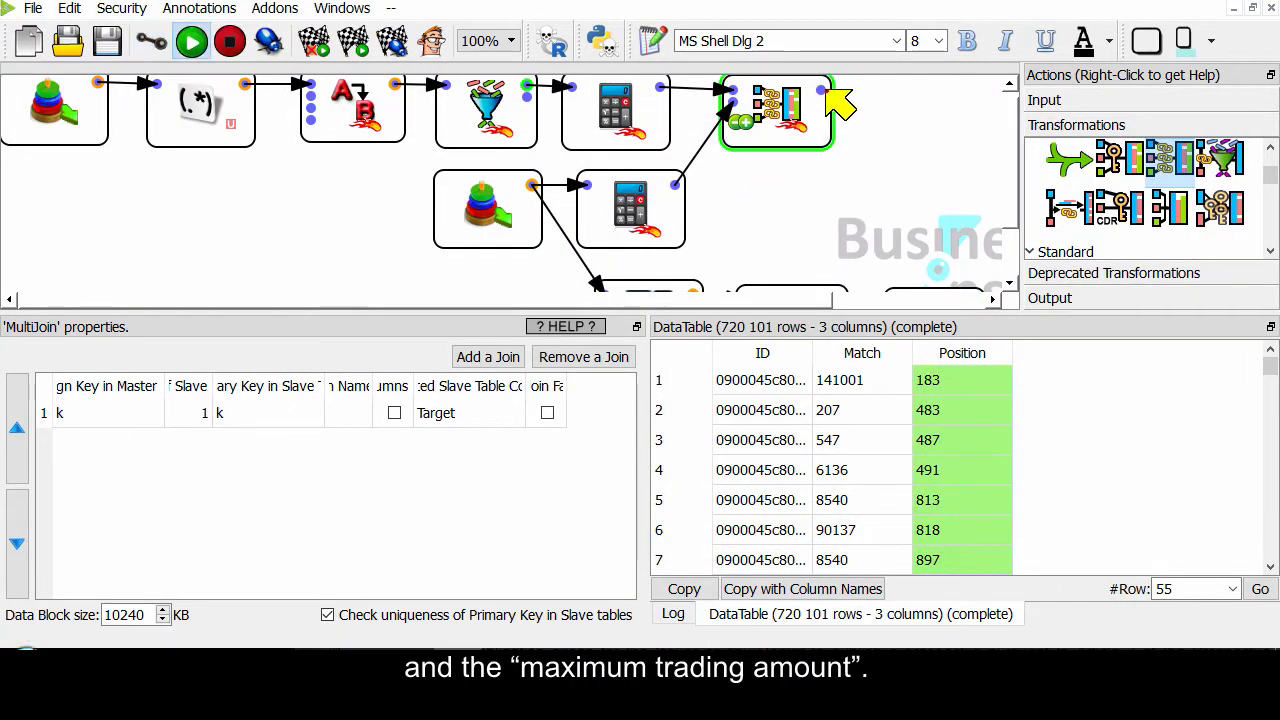
click(821, 90)
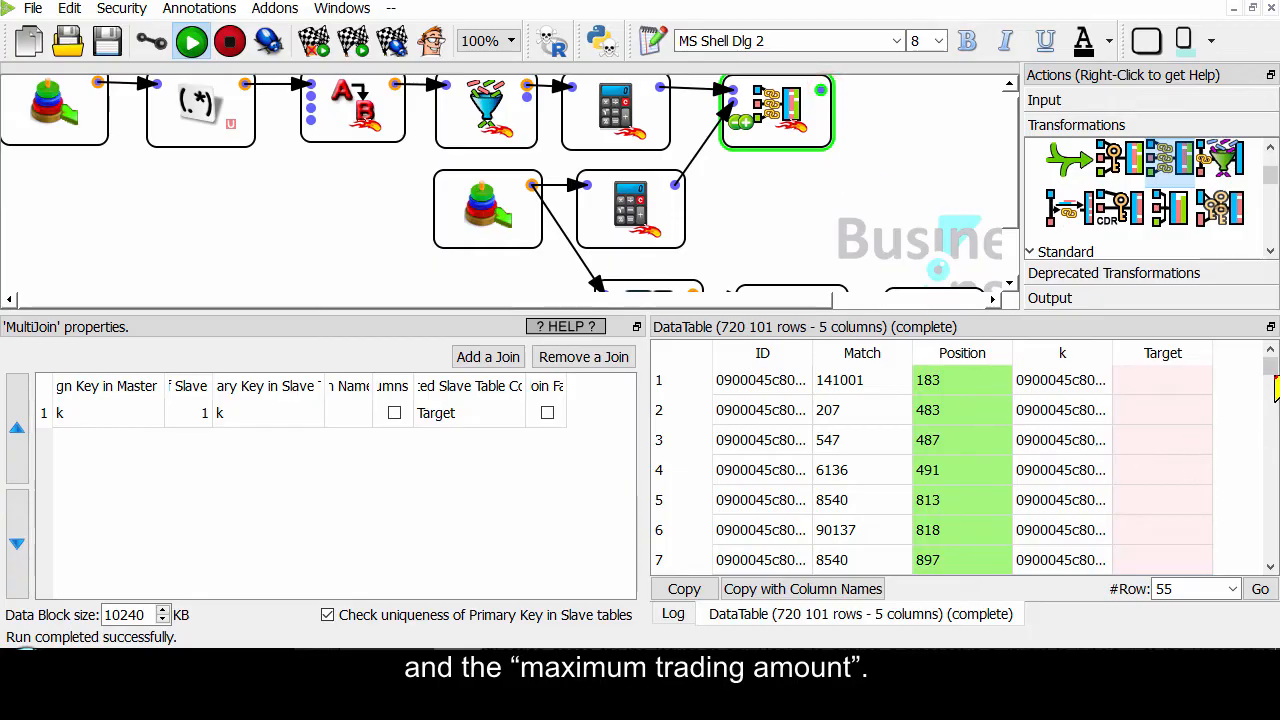
mouse_move(1270, 368)
mouse_down()
mouse_move(1272, 385)
mouse_move(1270, 372)
mouse_up()
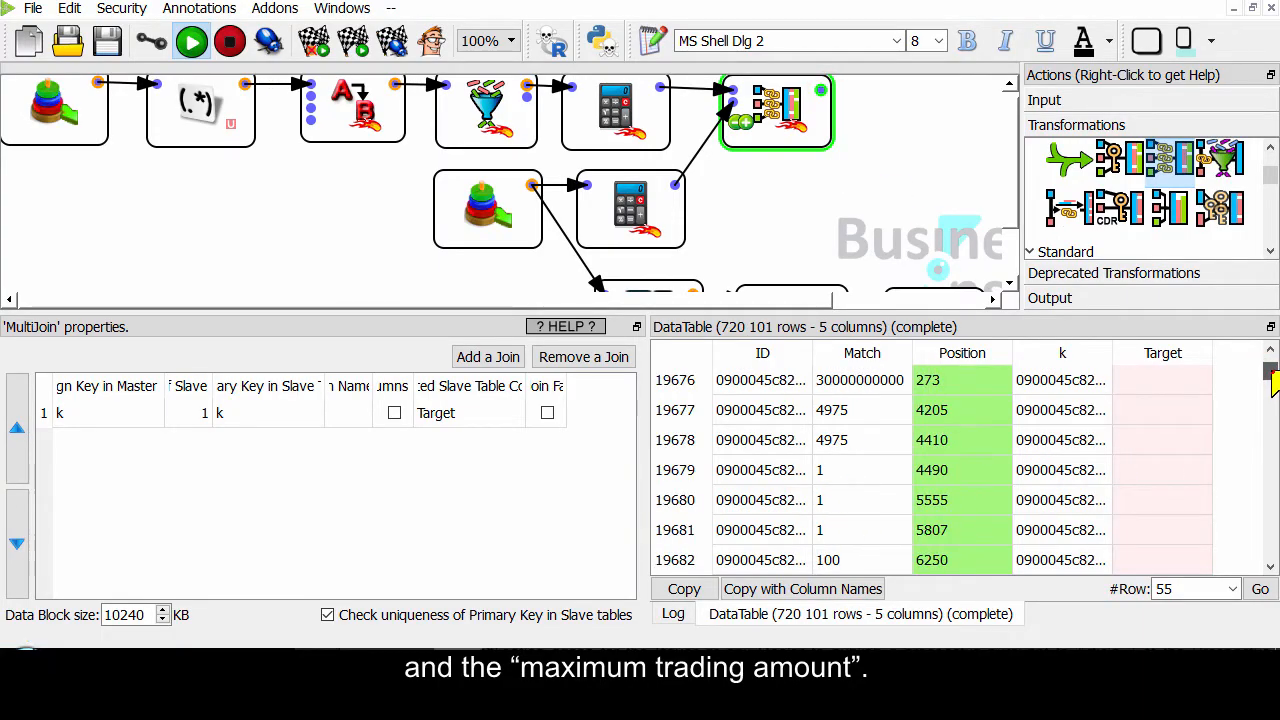
scroll(1194, 440, down, 6)
scroll(1130, 435, up, 20)
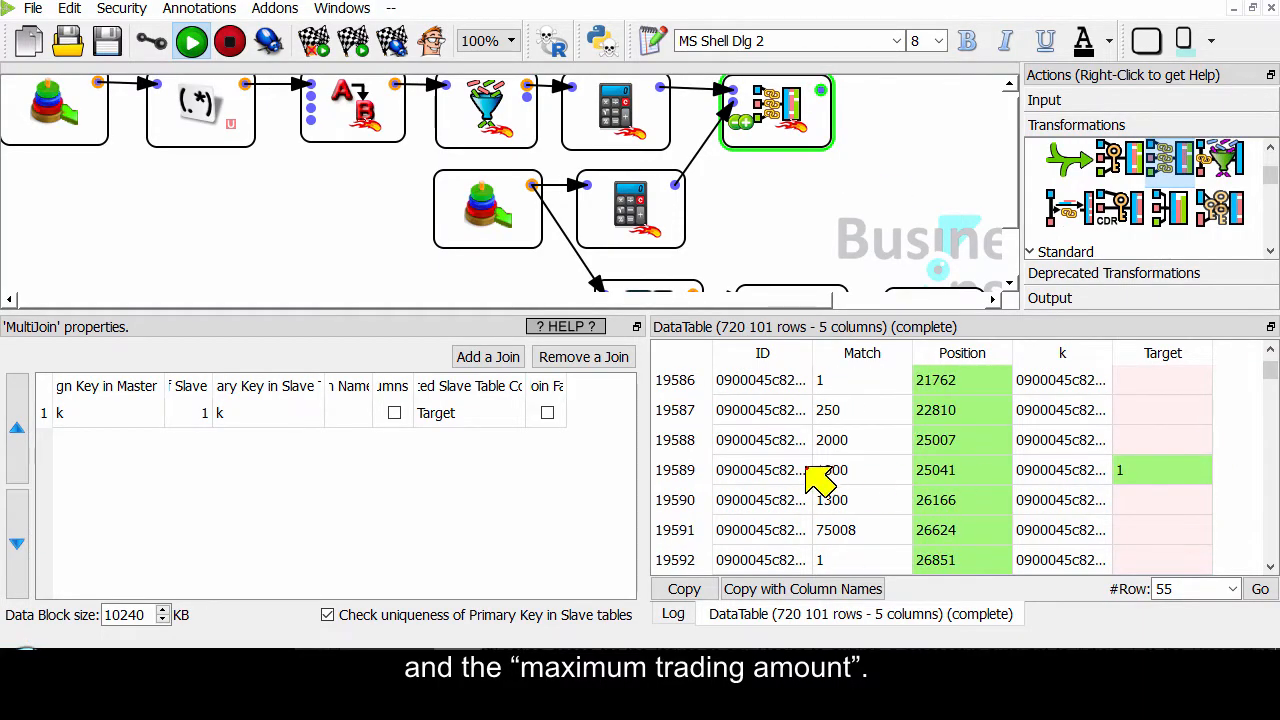
drag(812, 352, 855, 352)
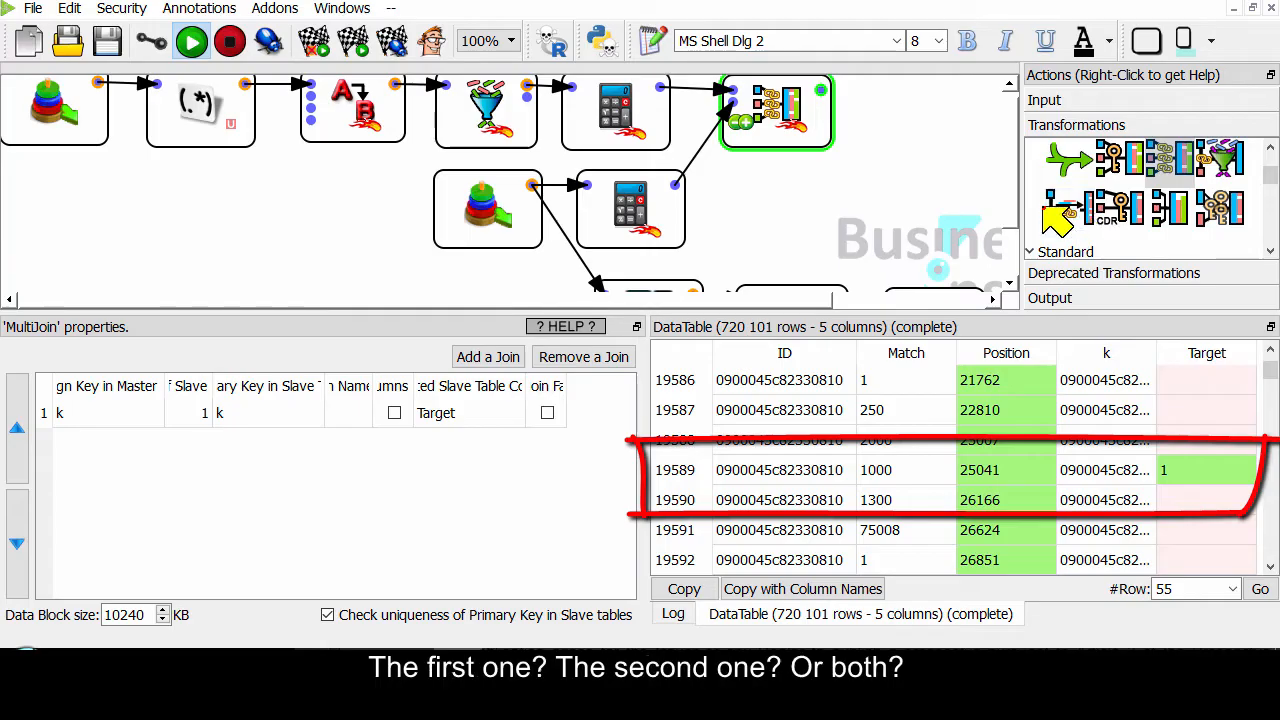
Step: Add an Aggregate action after the MultiJoin and group it by ID
scroll(1125, 222, up, 1)
scroll(1125, 222, up, 3)
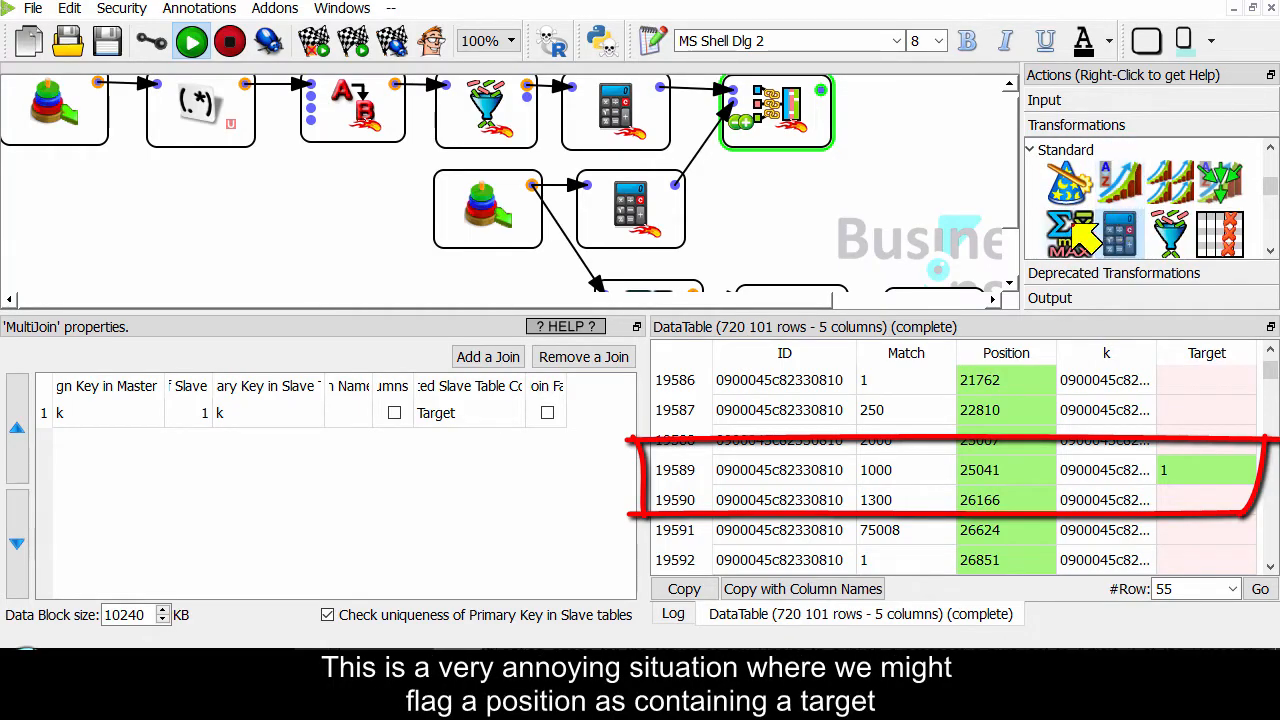
drag(1070, 232, 870, 100)
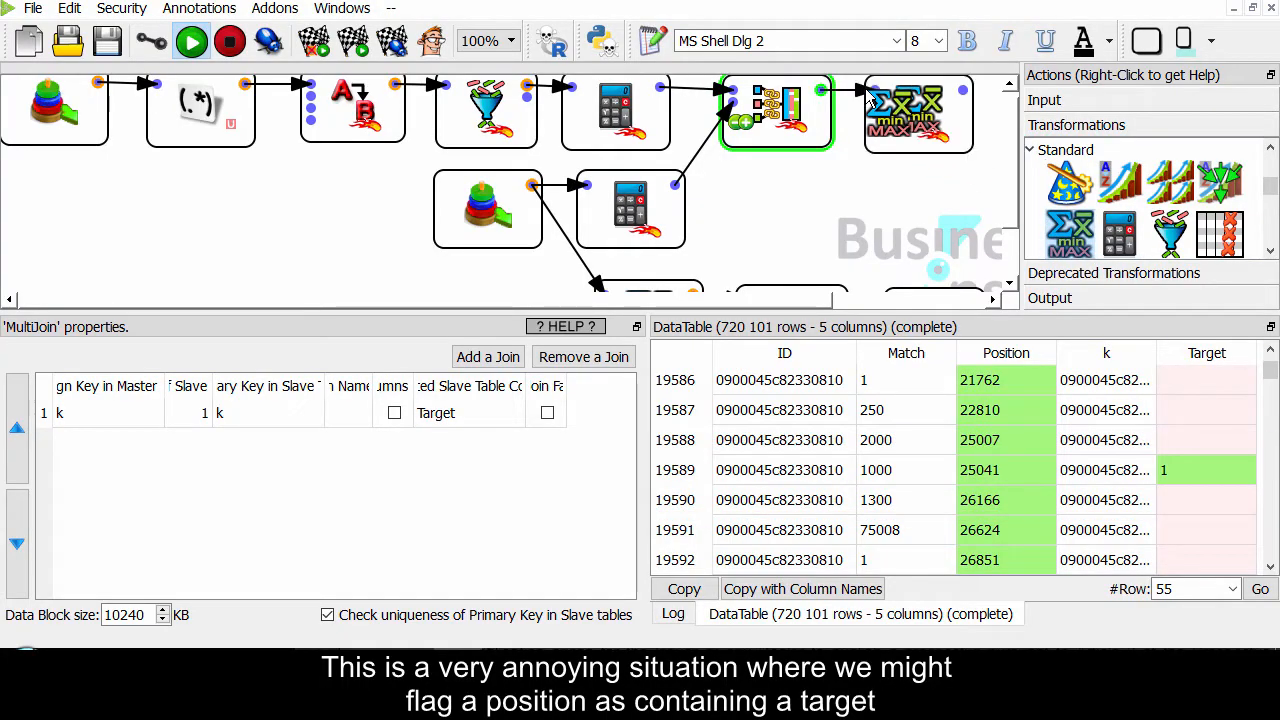
click(940, 118)
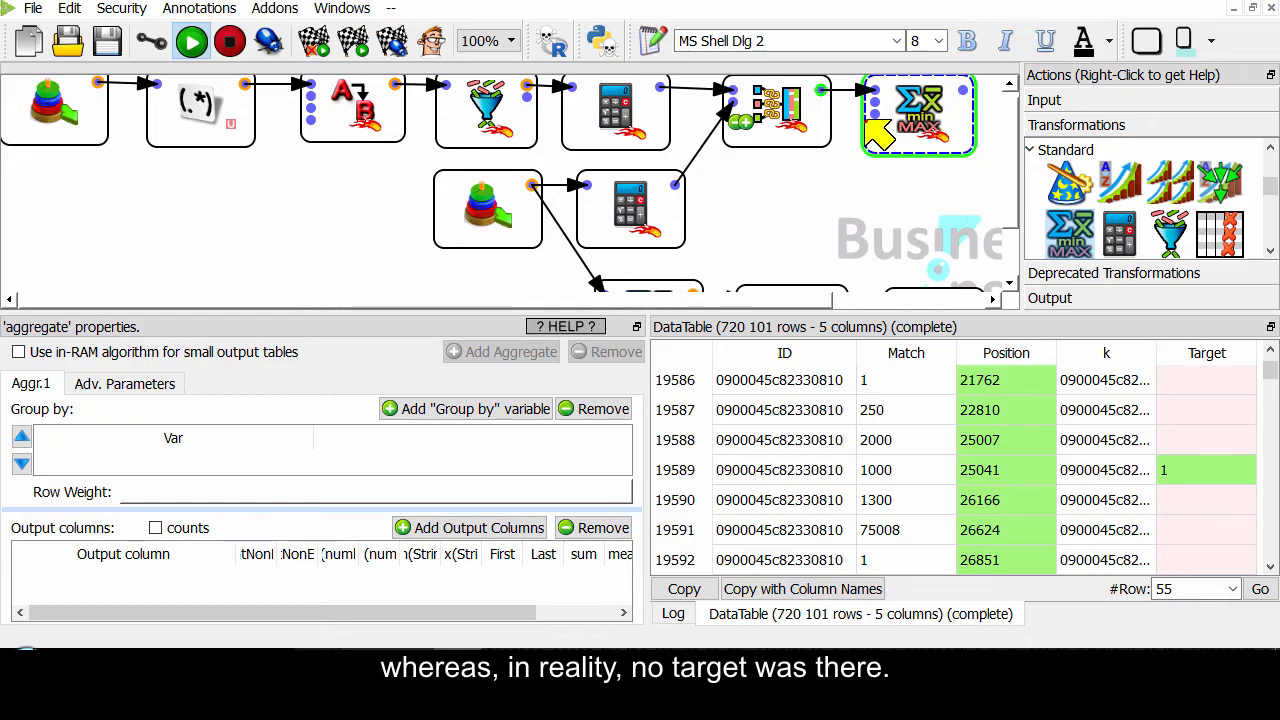
click(466, 409)
click(557, 122)
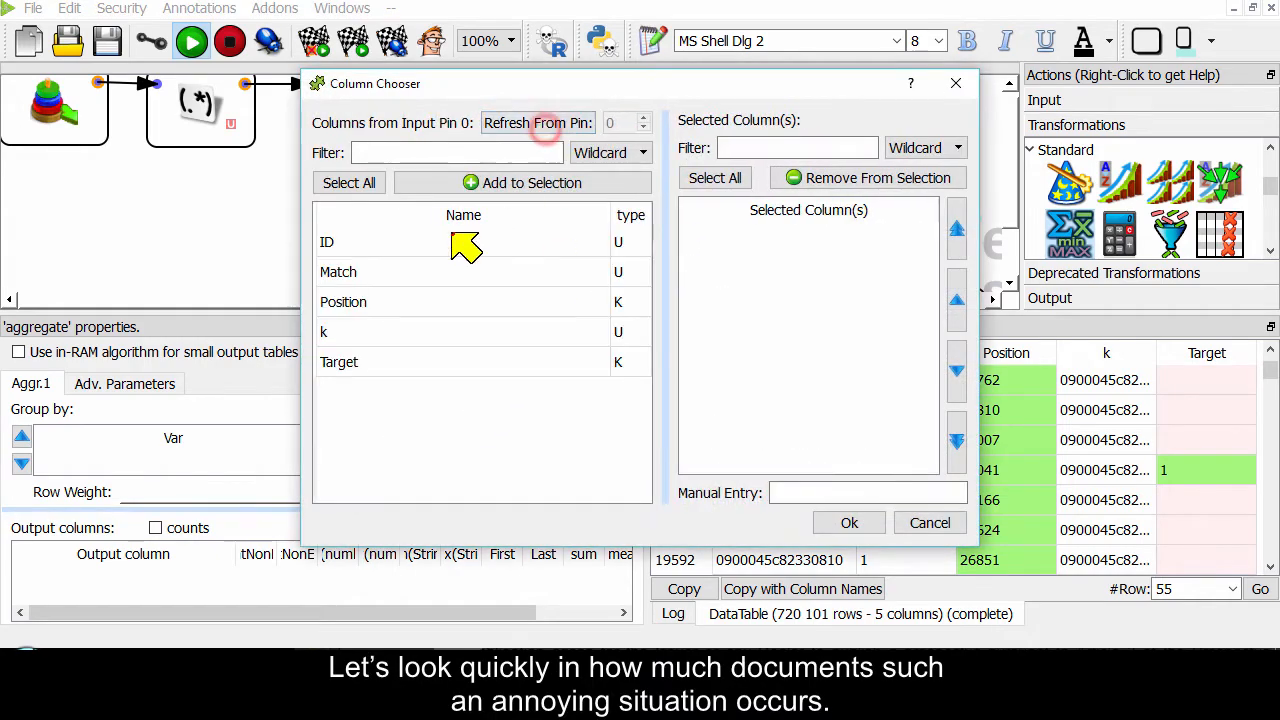
double_click(455, 240)
click(849, 523)
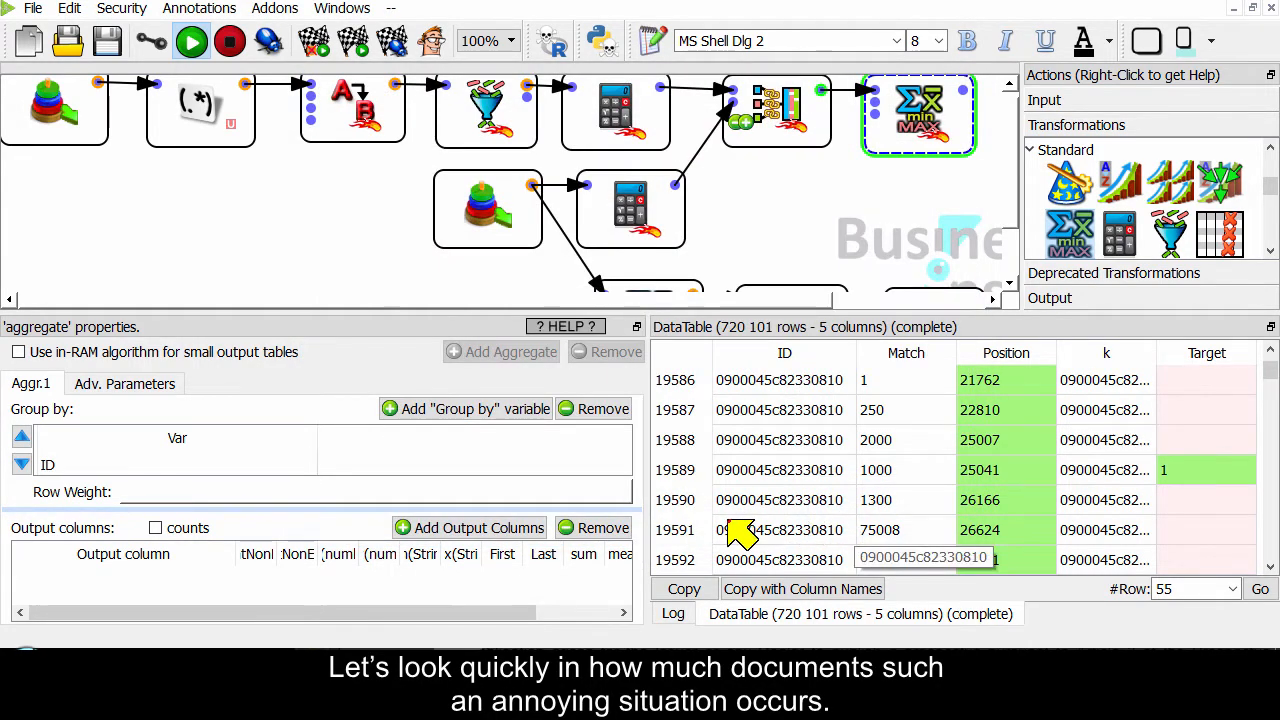
Step: Output the sum of Target from the Aggregate using the in-RAM algorithm for small output tables, and run it
click(519, 526)
click(563, 128)
double_click(386, 361)
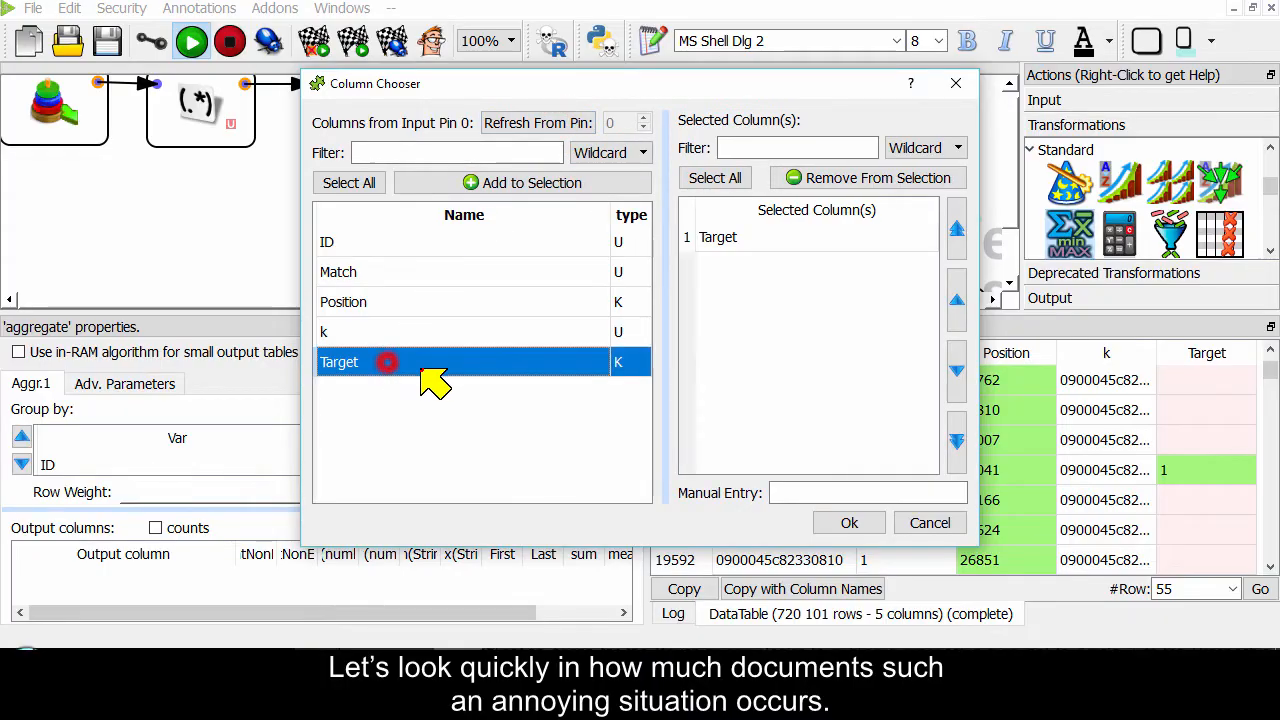
click(849, 523)
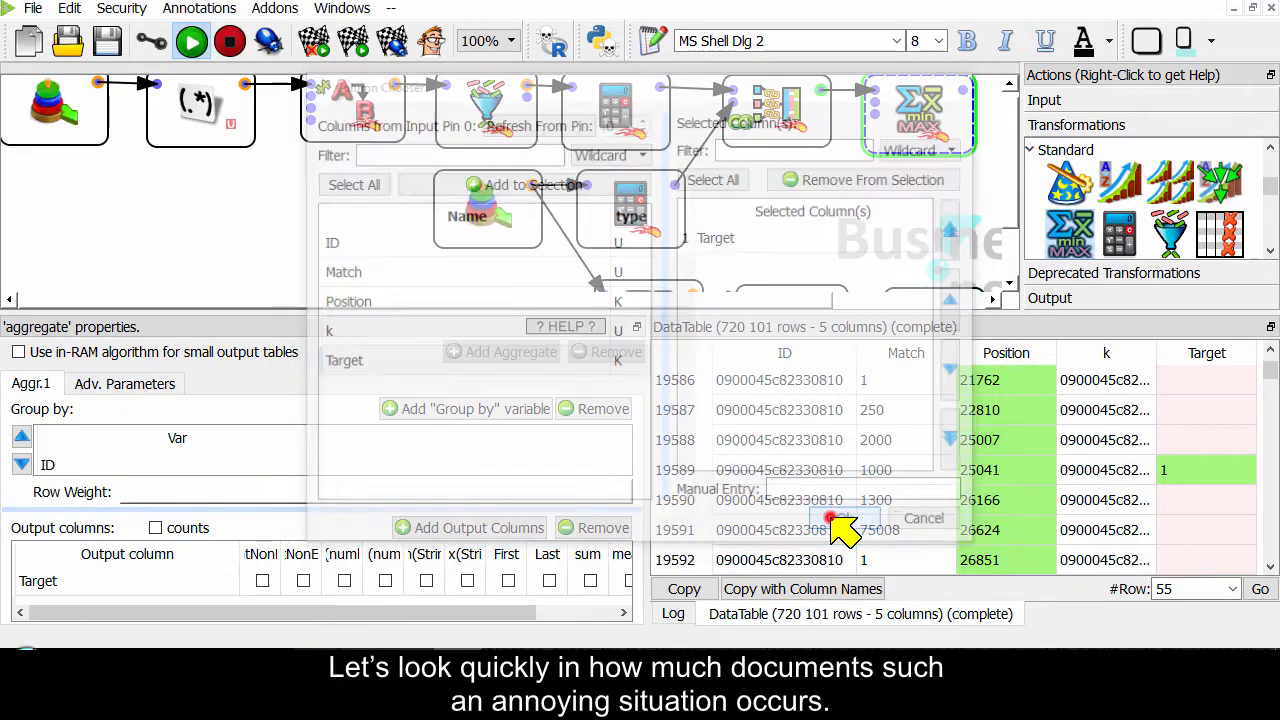
click(590, 581)
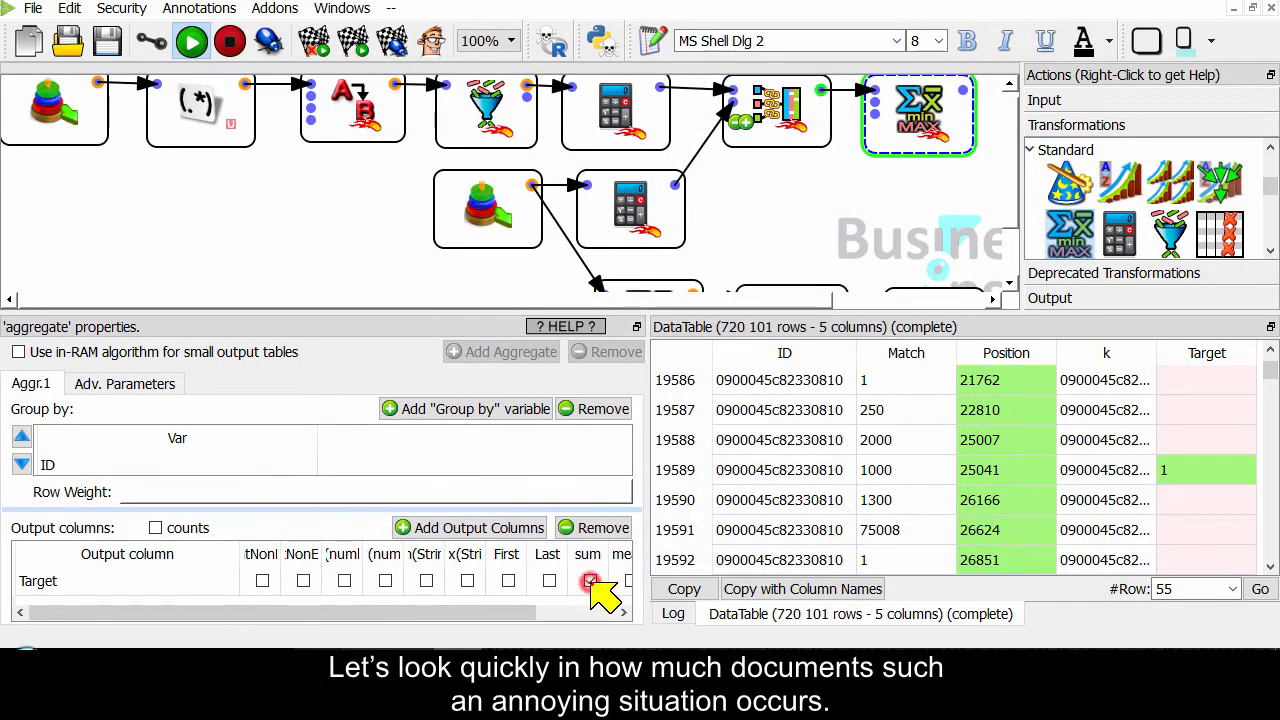
click(262, 352)
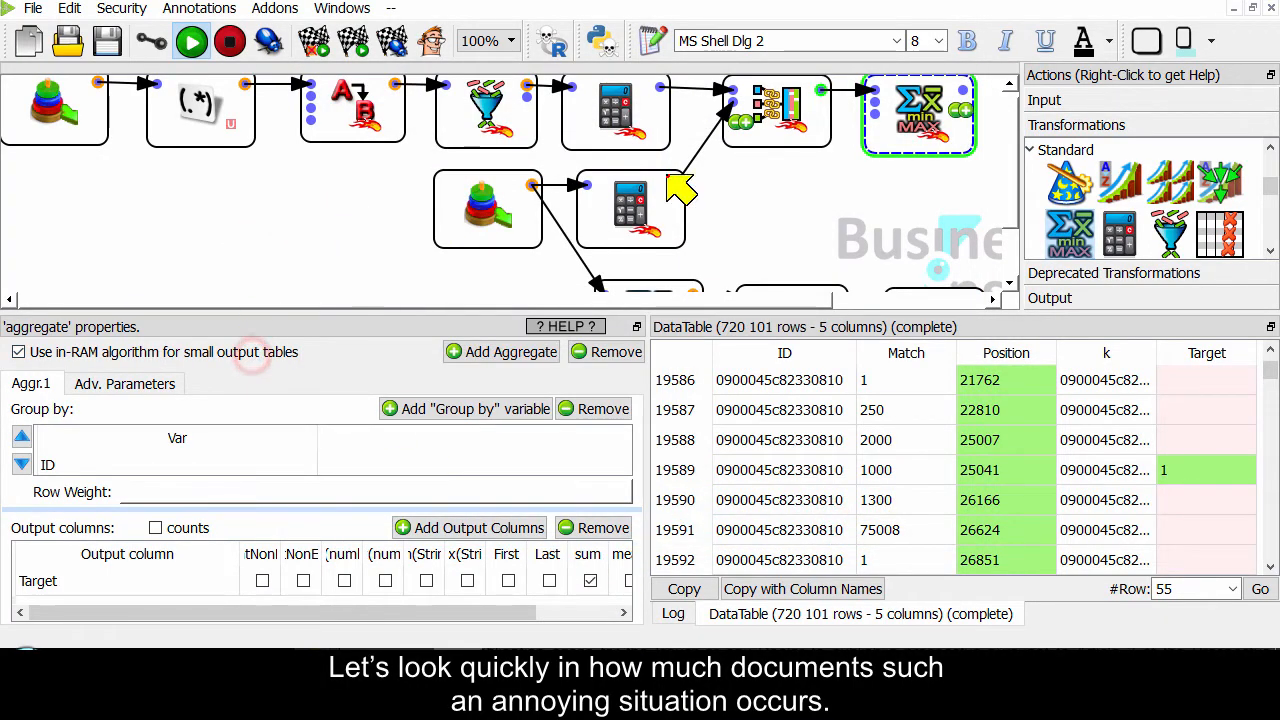
click(958, 95)
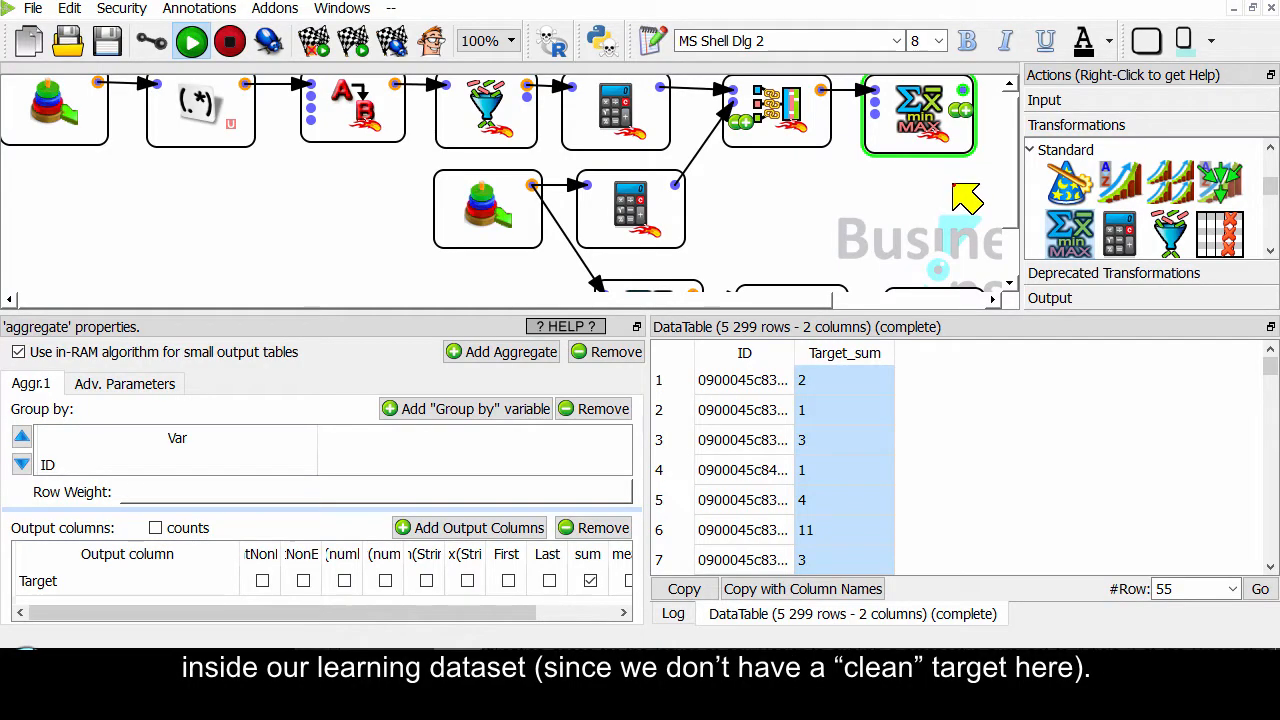
Step: Move the Aggregate below the MultiJoin's row and attach a FilterRows action to its output
drag(924, 125, 921, 188)
drag(809, 299, 965, 298)
drag(1170, 234, 860, 176)
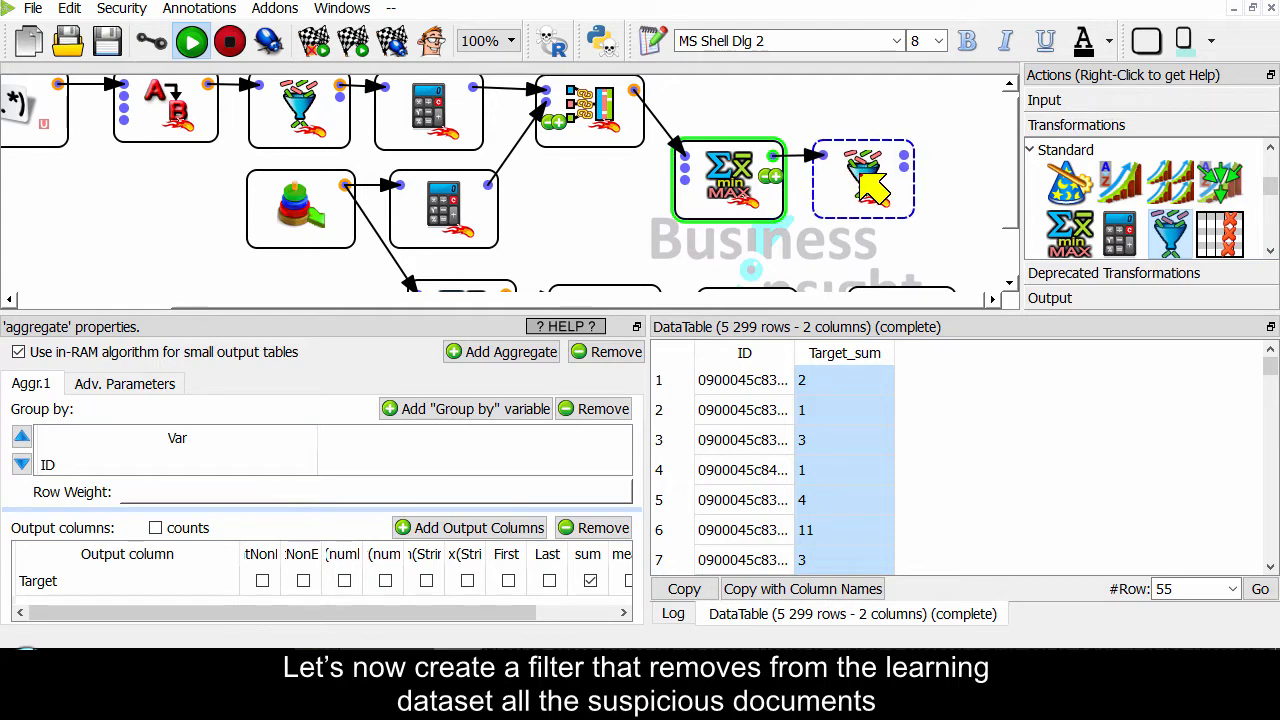
click(868, 183)
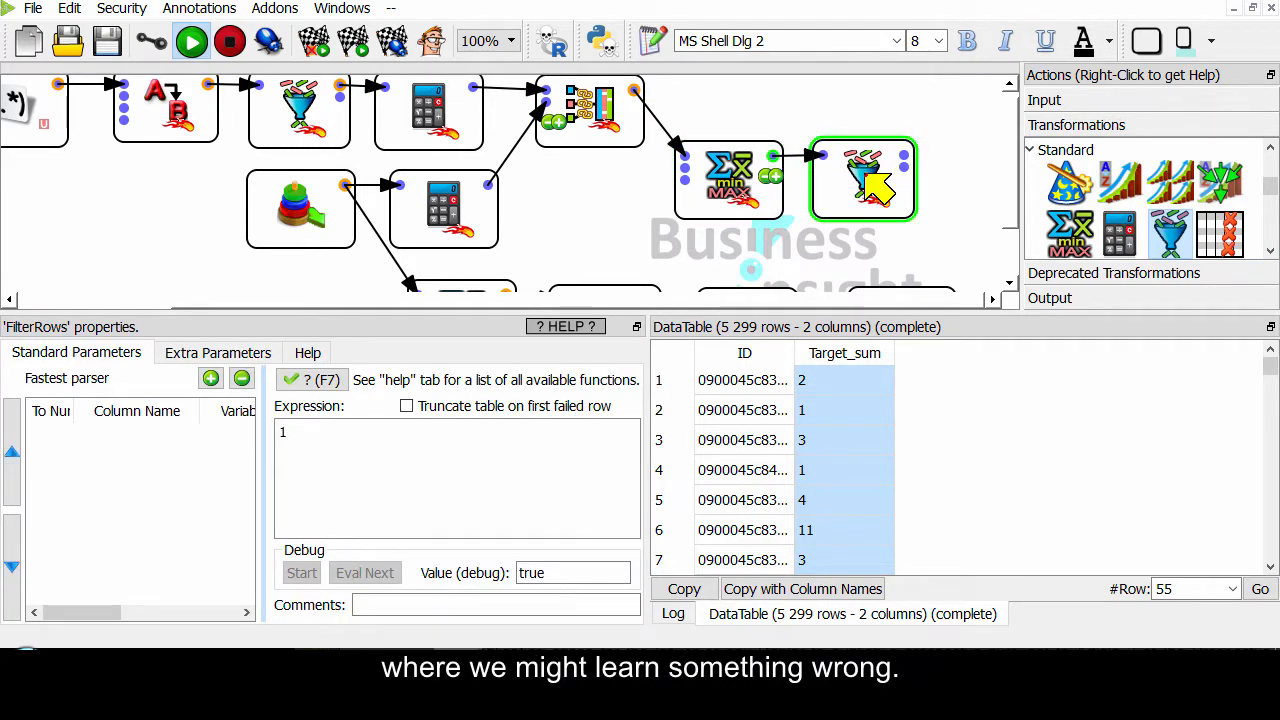
Step: Load Target_sum as variable a in the new FilterRows action, converted to a number
click(210, 378)
click(528, 118)
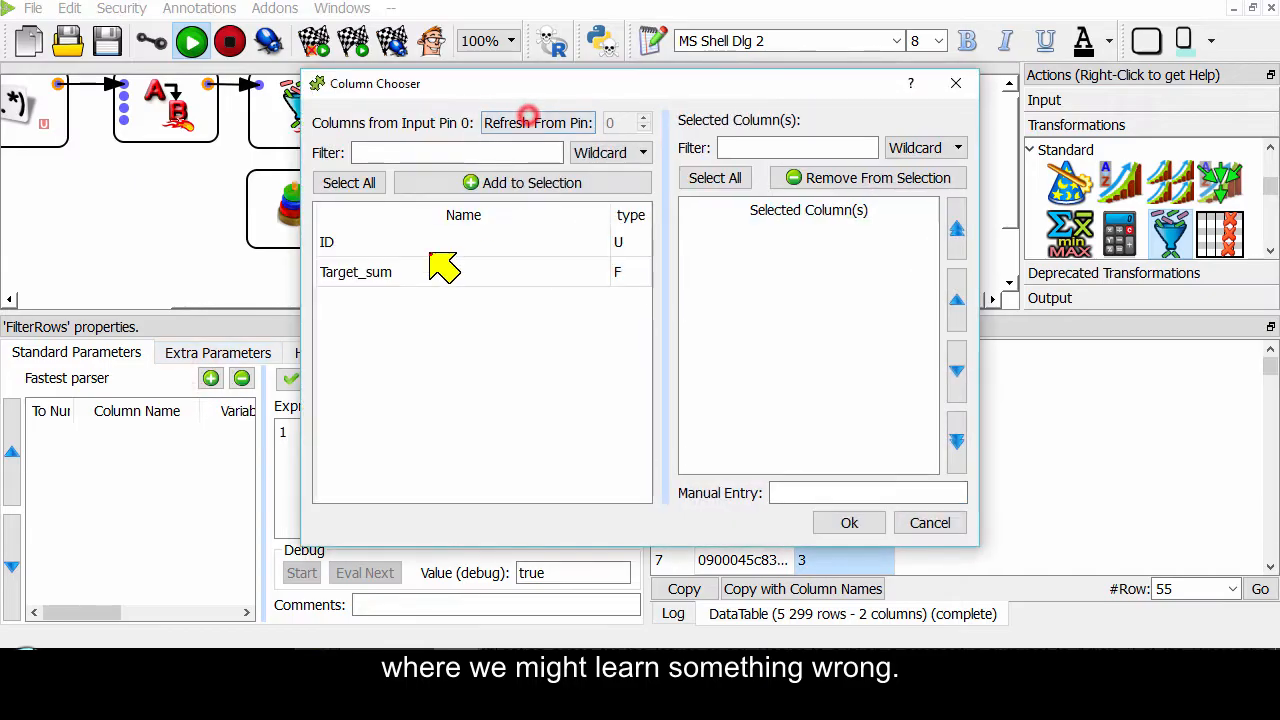
double_click(443, 265)
click(849, 523)
Step: Set the FilterRows expression to (a>0)&&(a<=4) and run the filter
double_click(315, 434)
text(a)
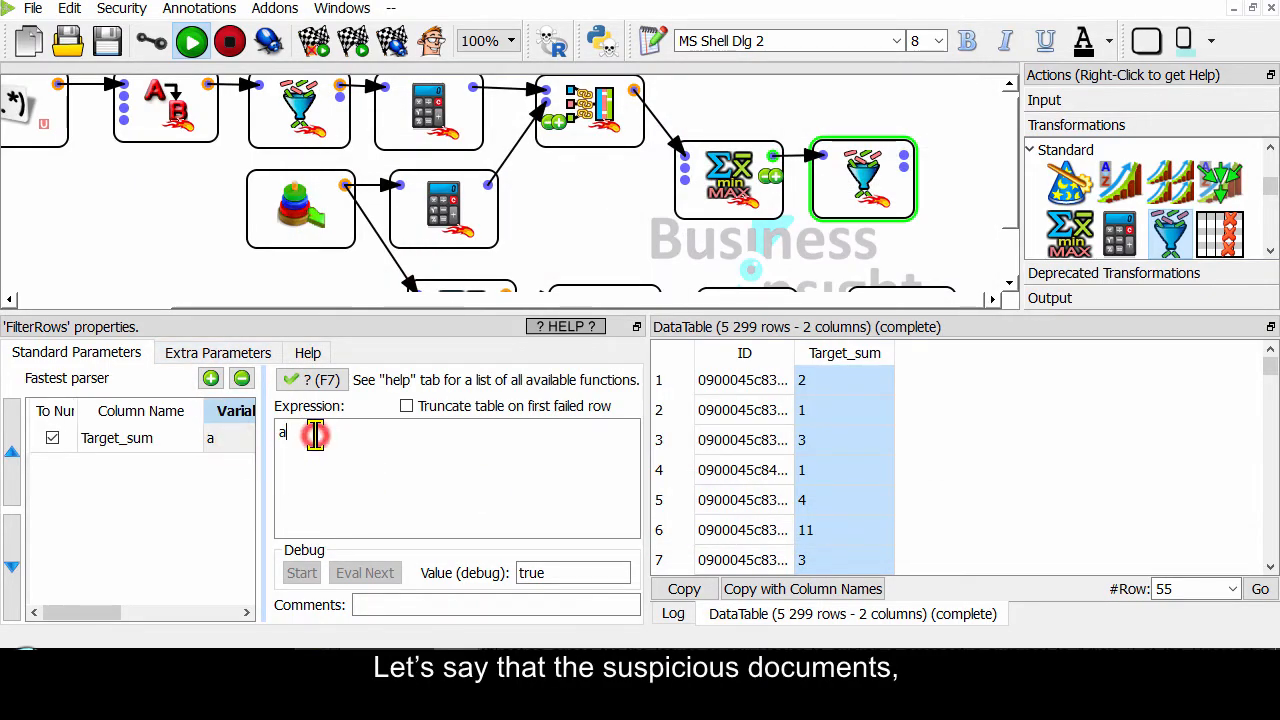
text(>)
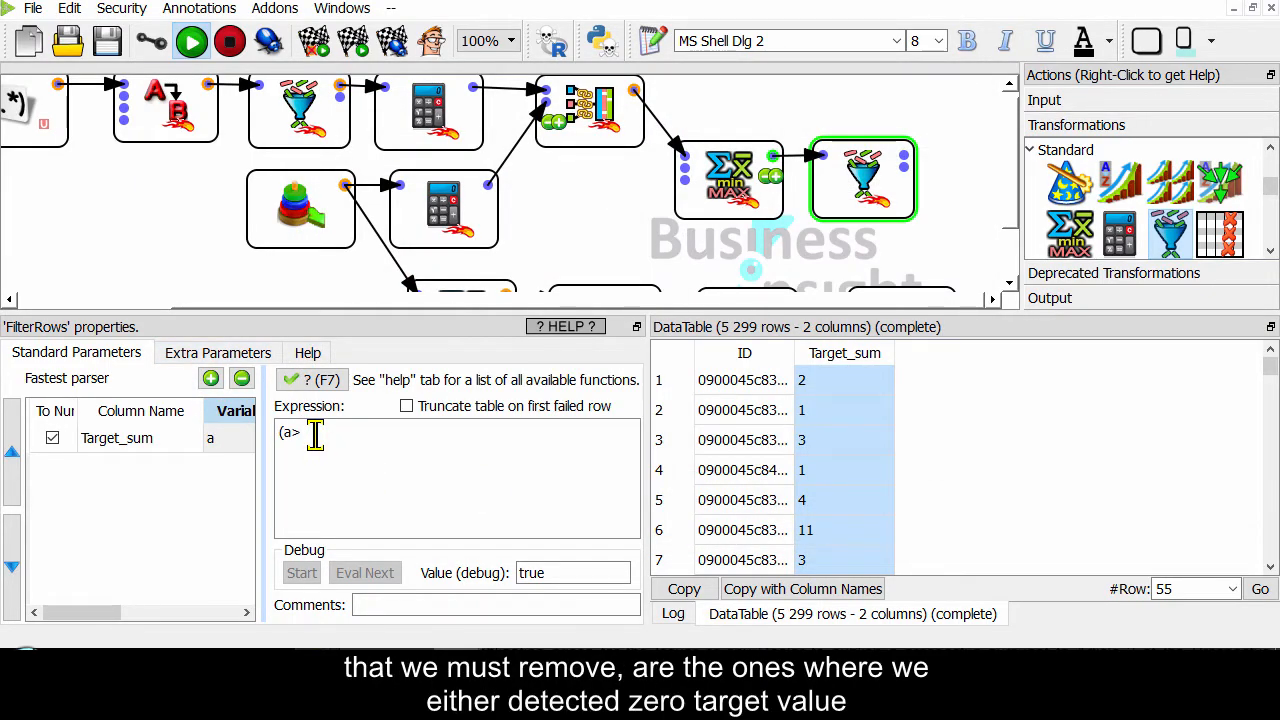
text(0)&&)
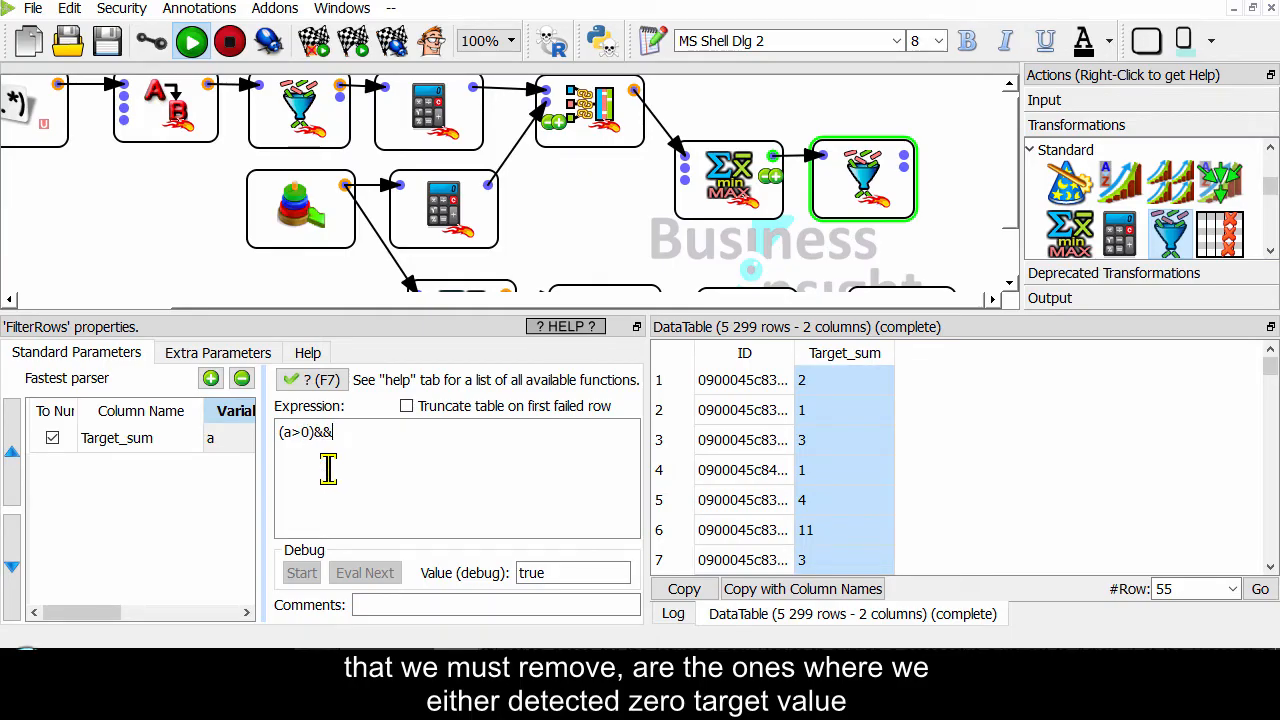
text((a)
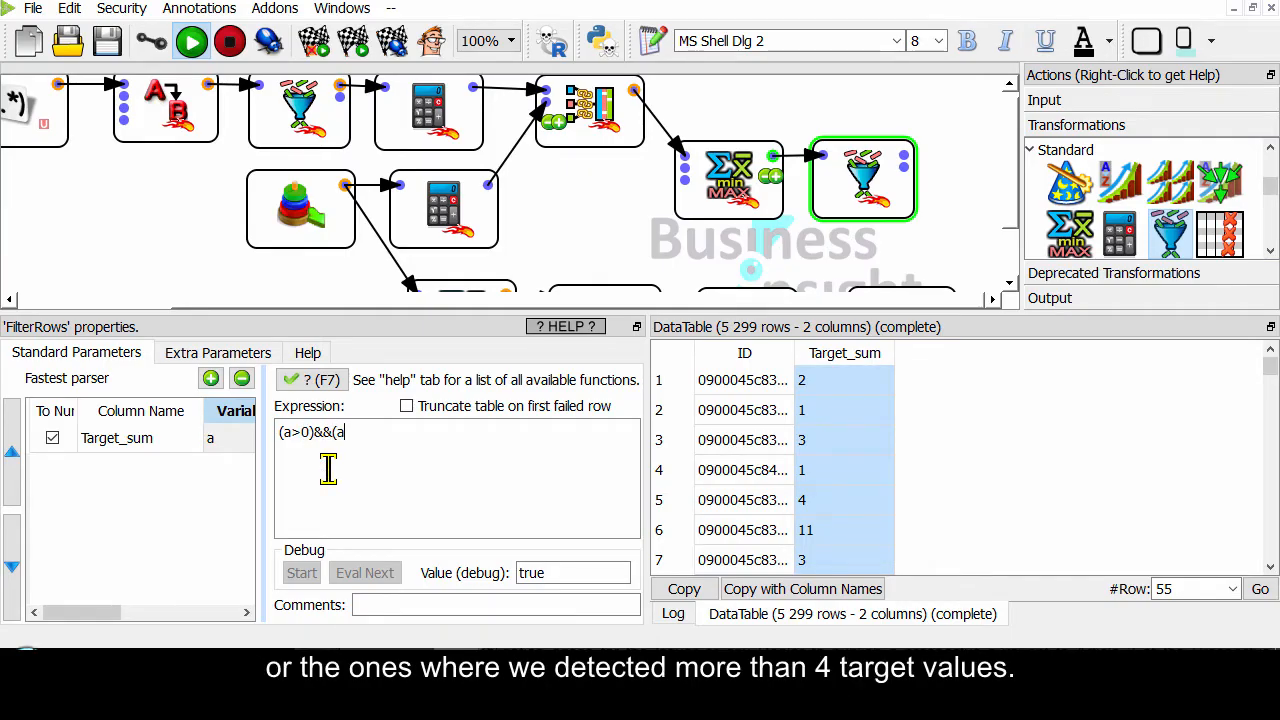
text(<=4))
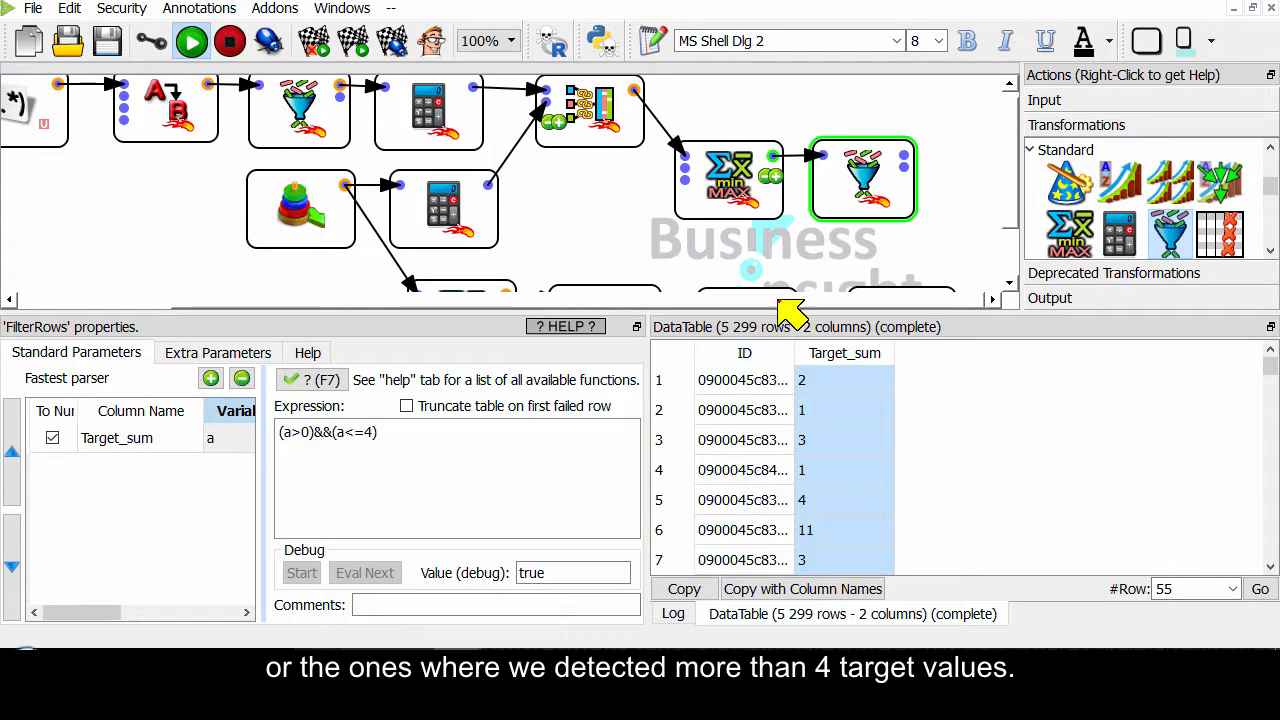
click(906, 155)
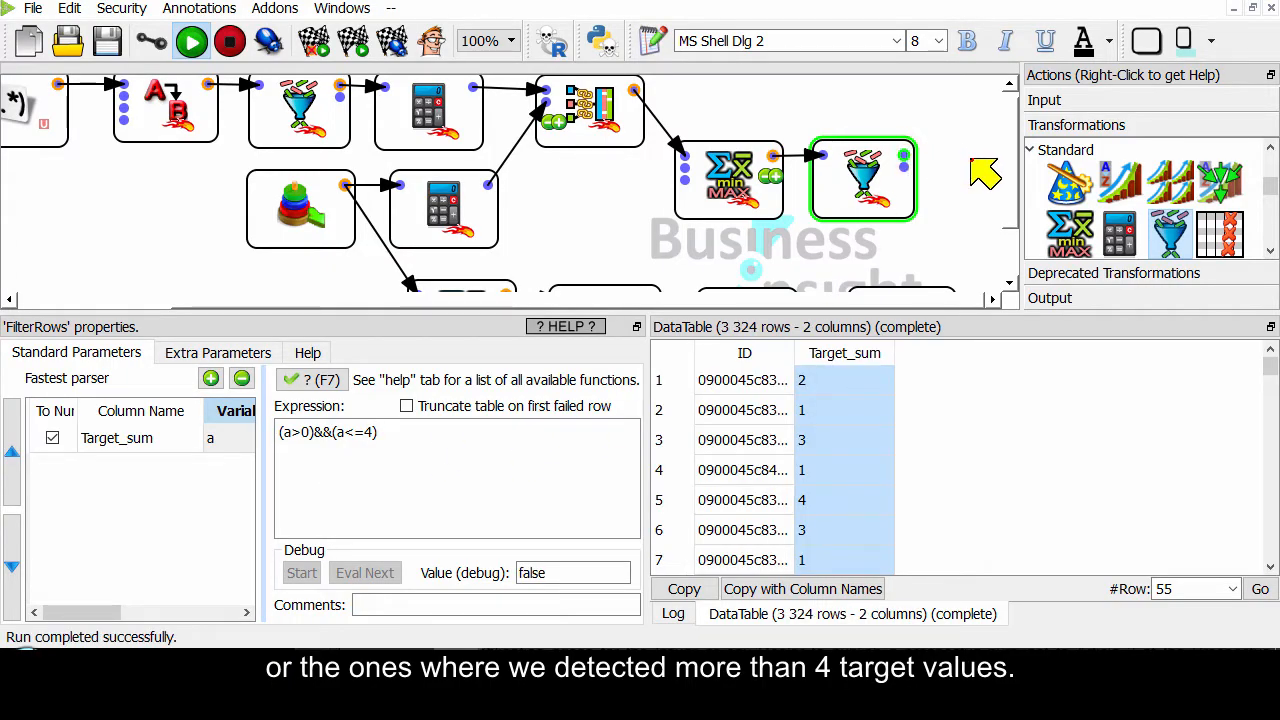
Step: Add a RowCounter after the MultiJoin, above the Aggregate branch, with compact visualization turned off
scroll(1266, 176, up, 2)
scroll(1266, 180, up, 2)
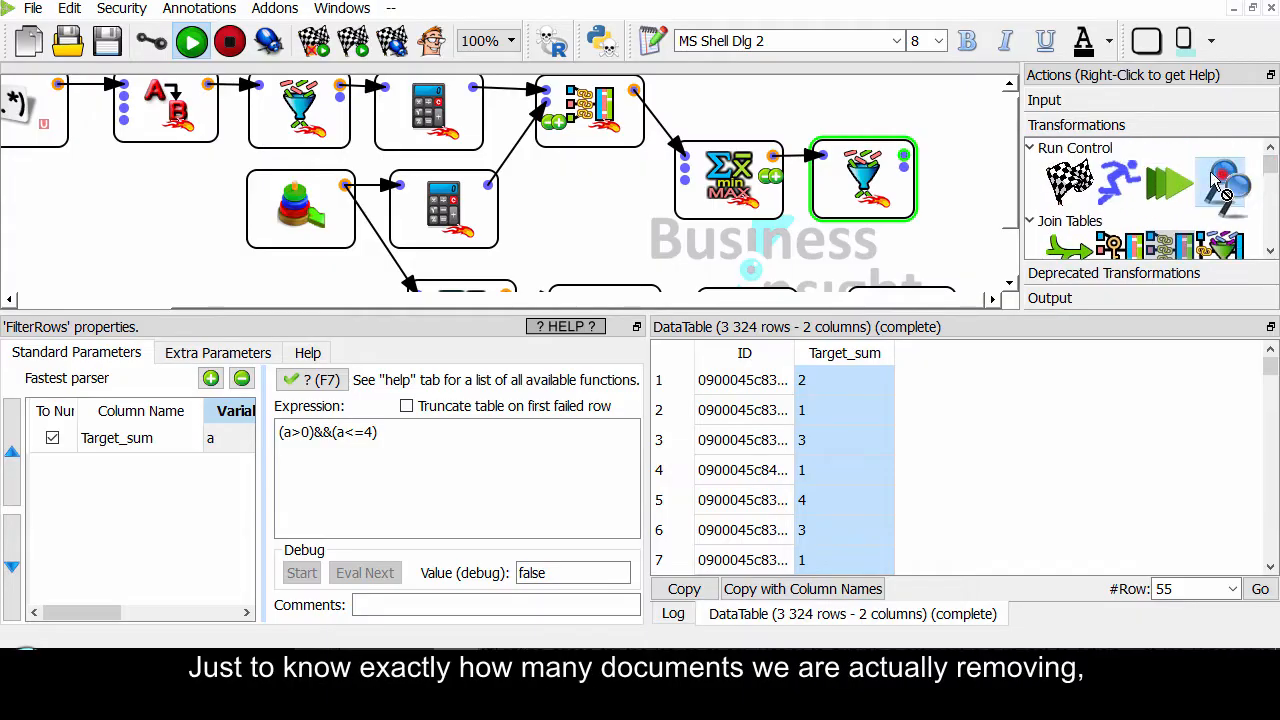
drag(1222, 180, 811, 101)
click(249, 377)
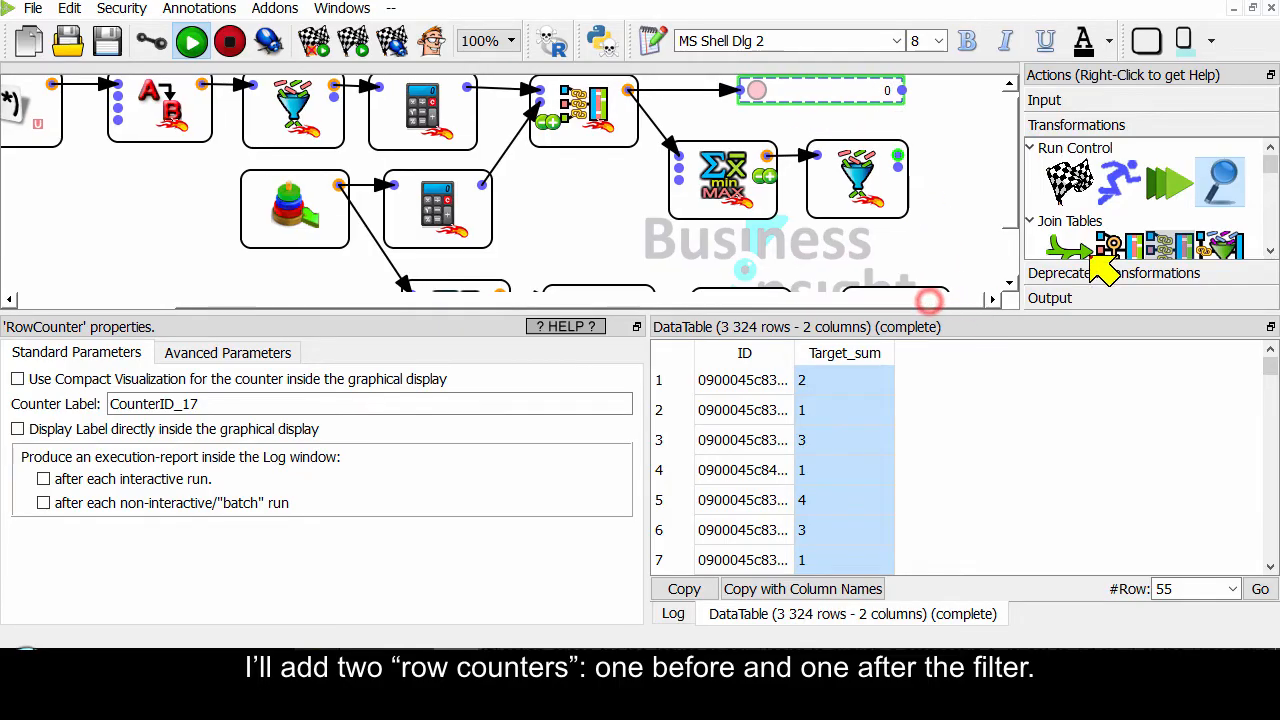
Step: Add a FilterOnKey action after the RowCounter and connect the FilterRows output as its reference table
drag(1215, 245, 962, 105)
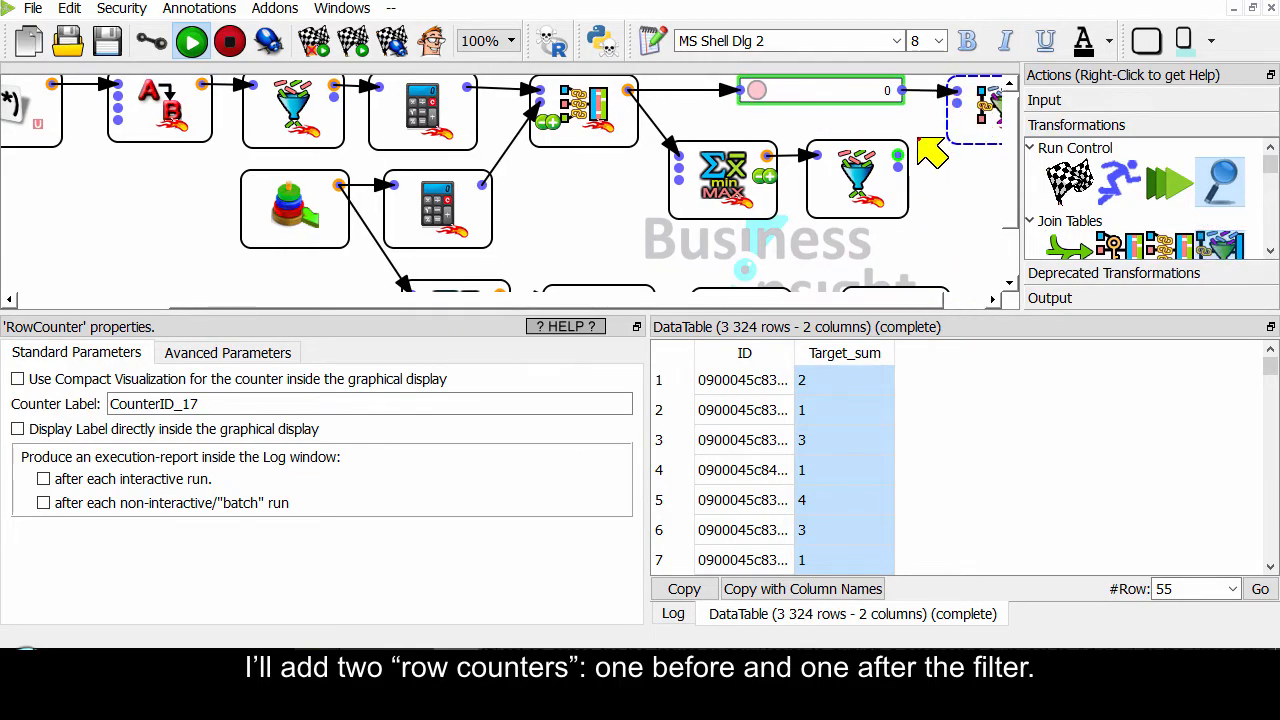
click(992, 299)
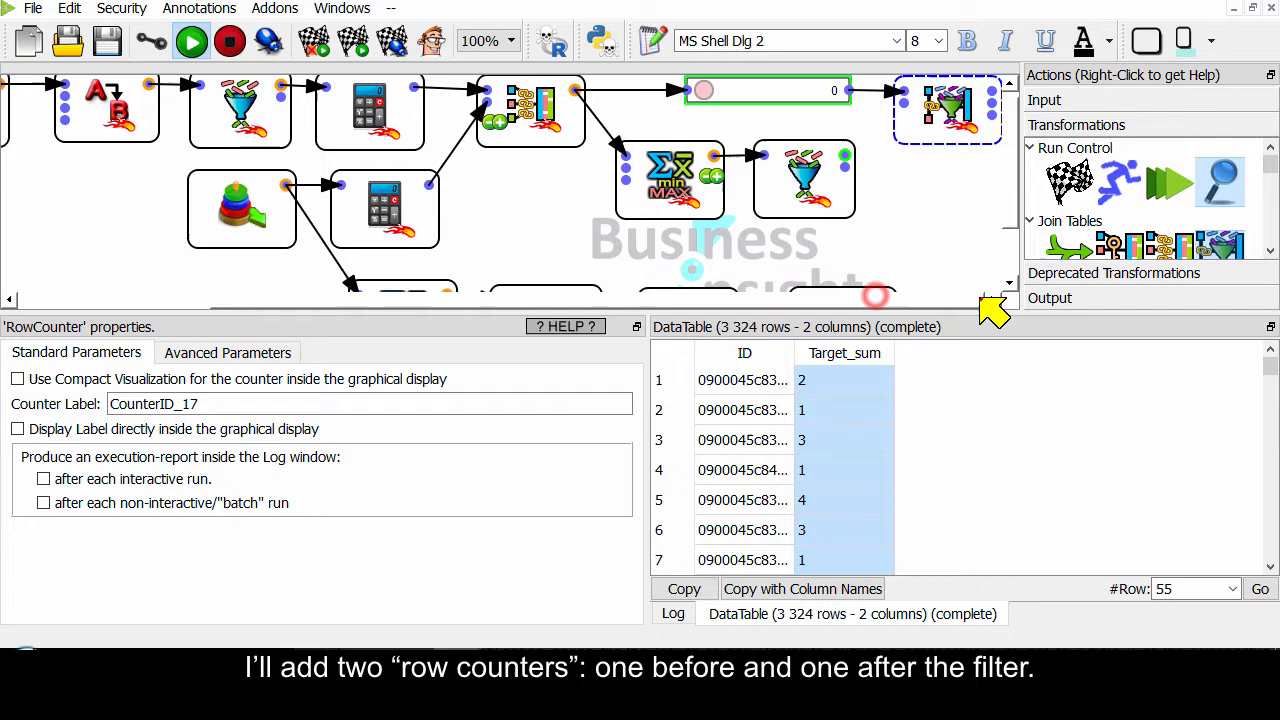
click(152, 40)
drag(843, 157, 940, 105)
Step: Set ID as the key column of both the master and reference tables in the FilterOnKey action
click(472, 360)
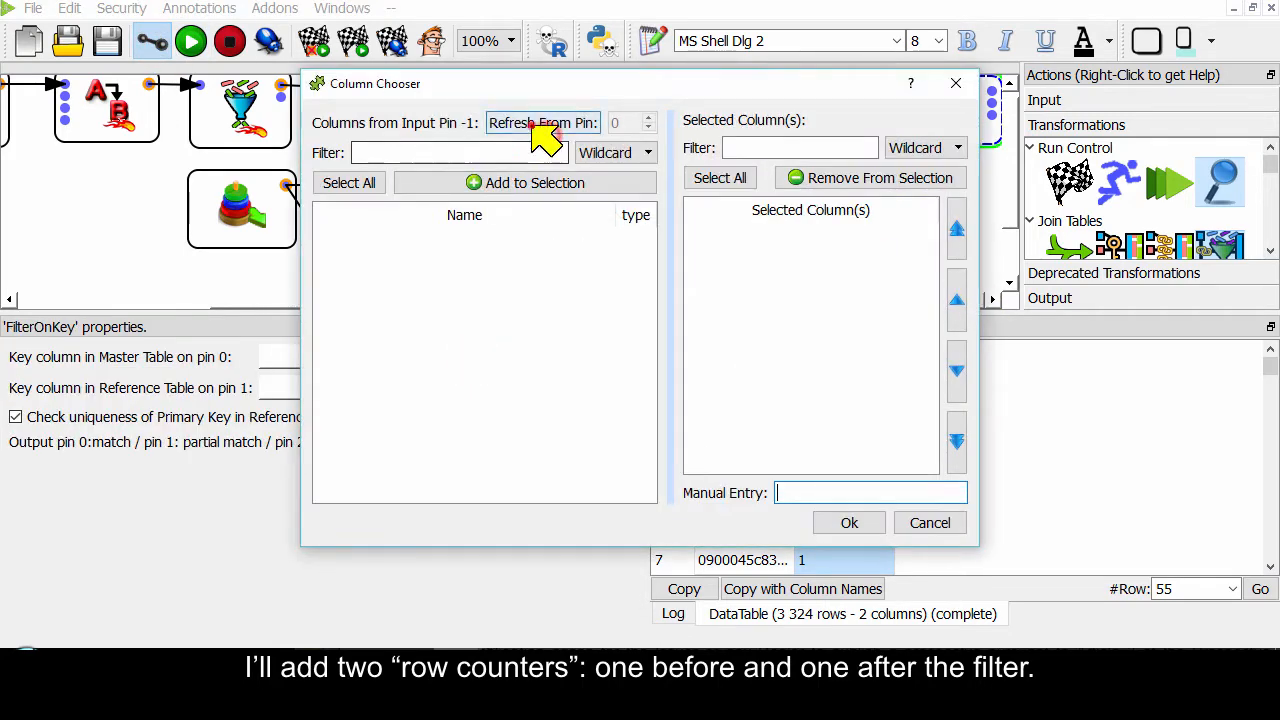
click(537, 123)
click(423, 251)
double_click(409, 241)
click(849, 523)
click(455, 388)
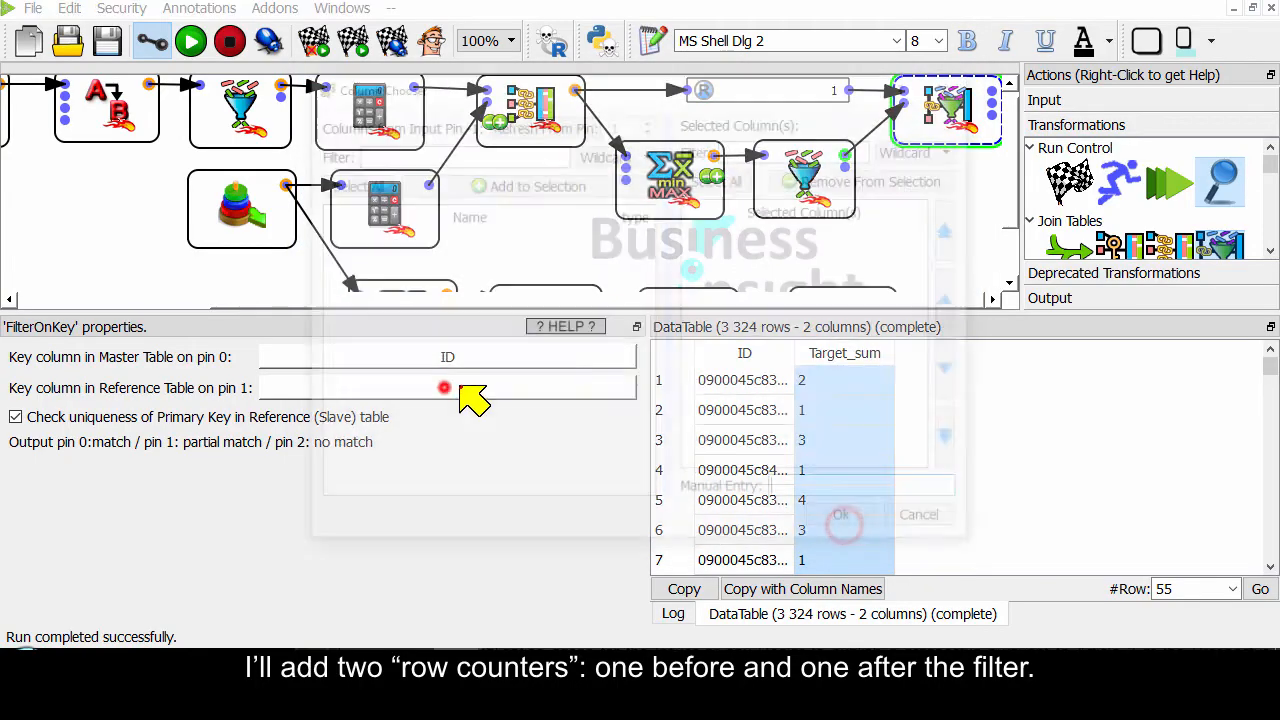
click(560, 122)
double_click(430, 241)
click(845, 522)
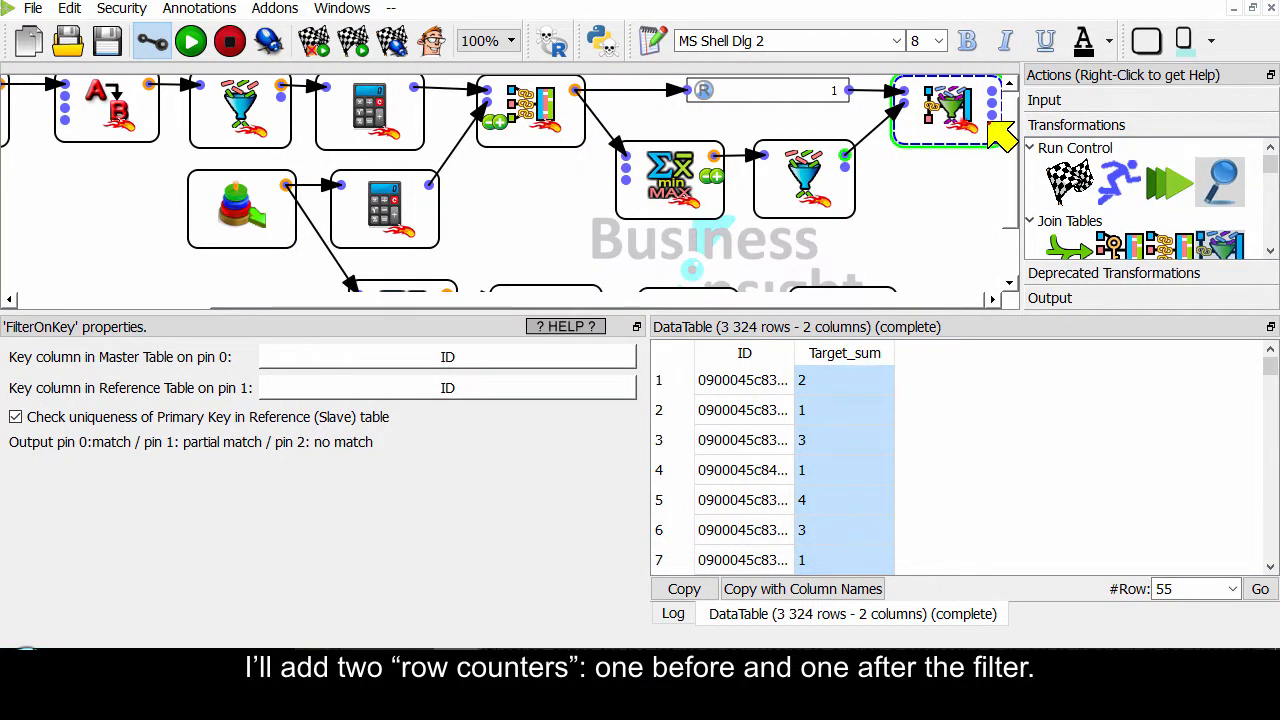
Step: Add a RowCounter after the FilterOnKey action with compact visualization turned off, and run the flow up to it
drag(988, 124, 962, 126)
drag(857, 300, 1108, 271)
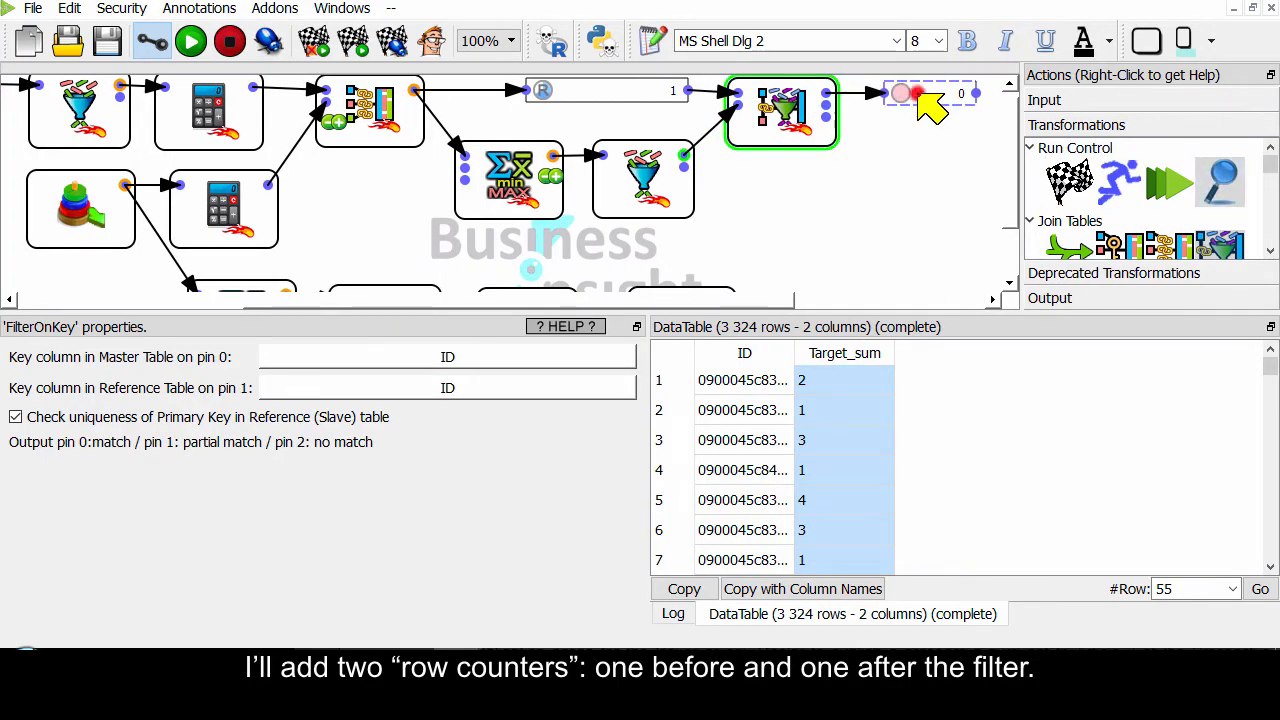
click(905, 97)
click(158, 379)
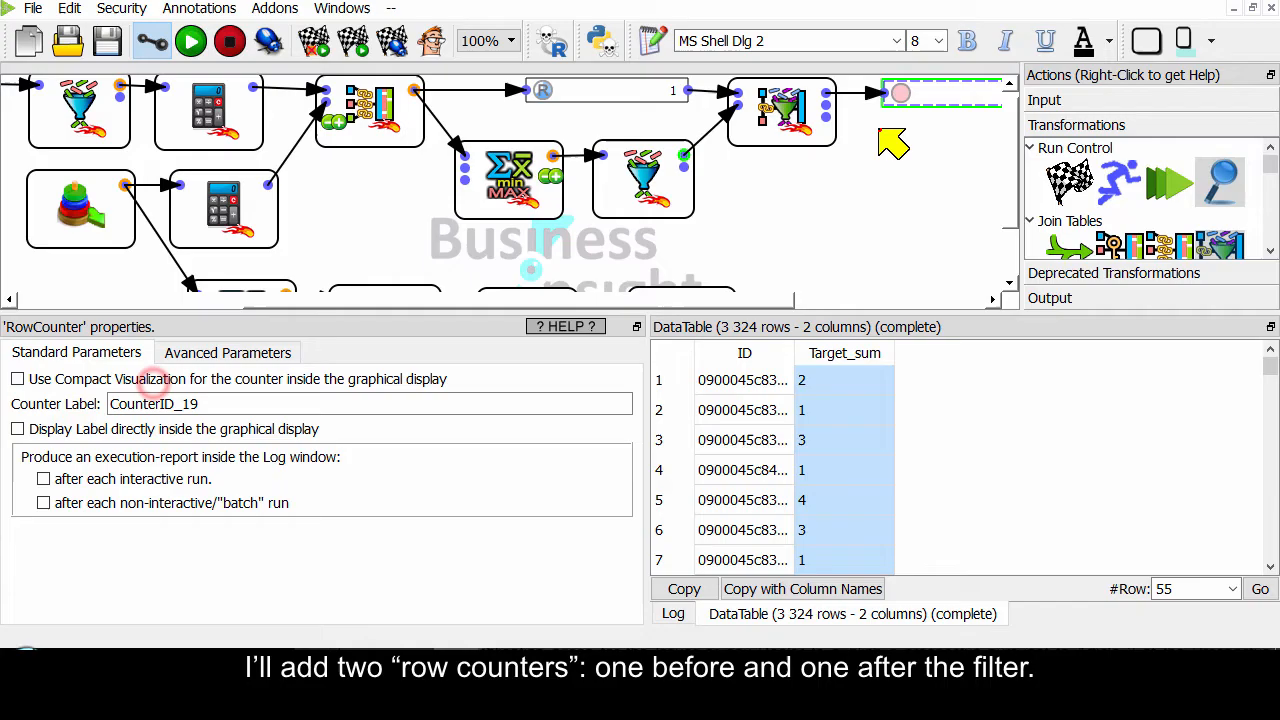
click(935, 300)
drag(903, 305, 872, 302)
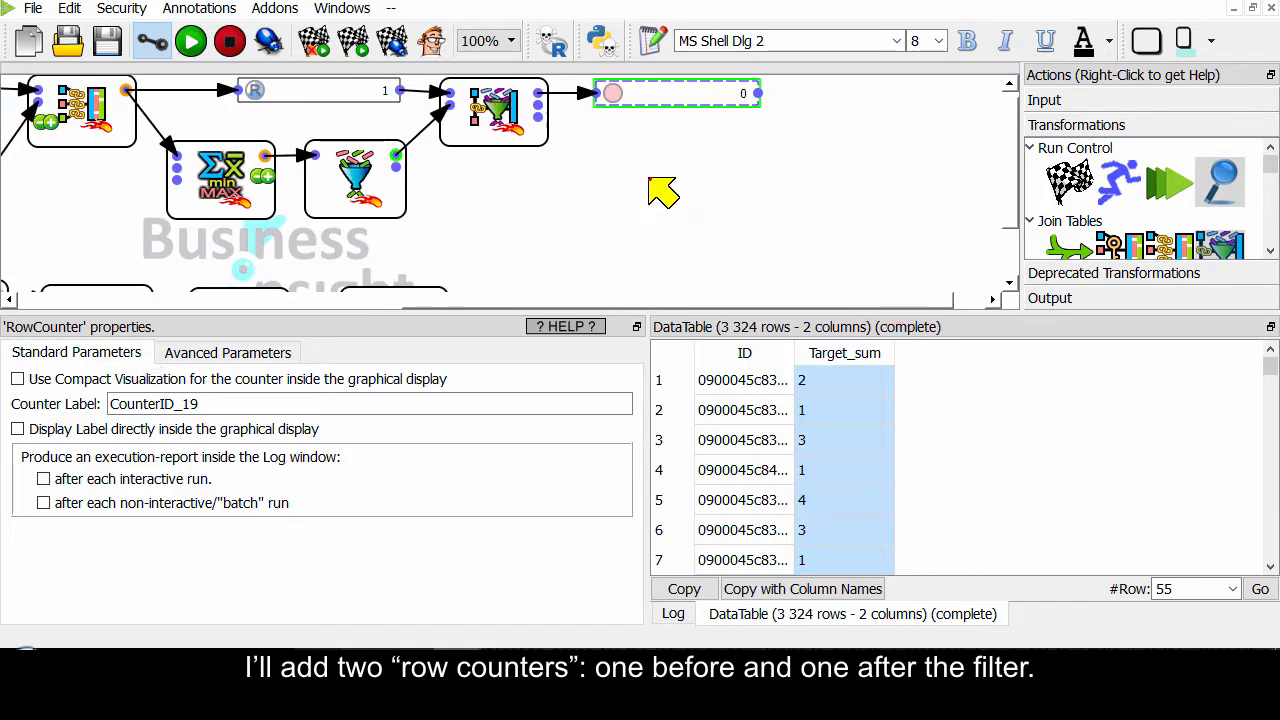
key(F5)
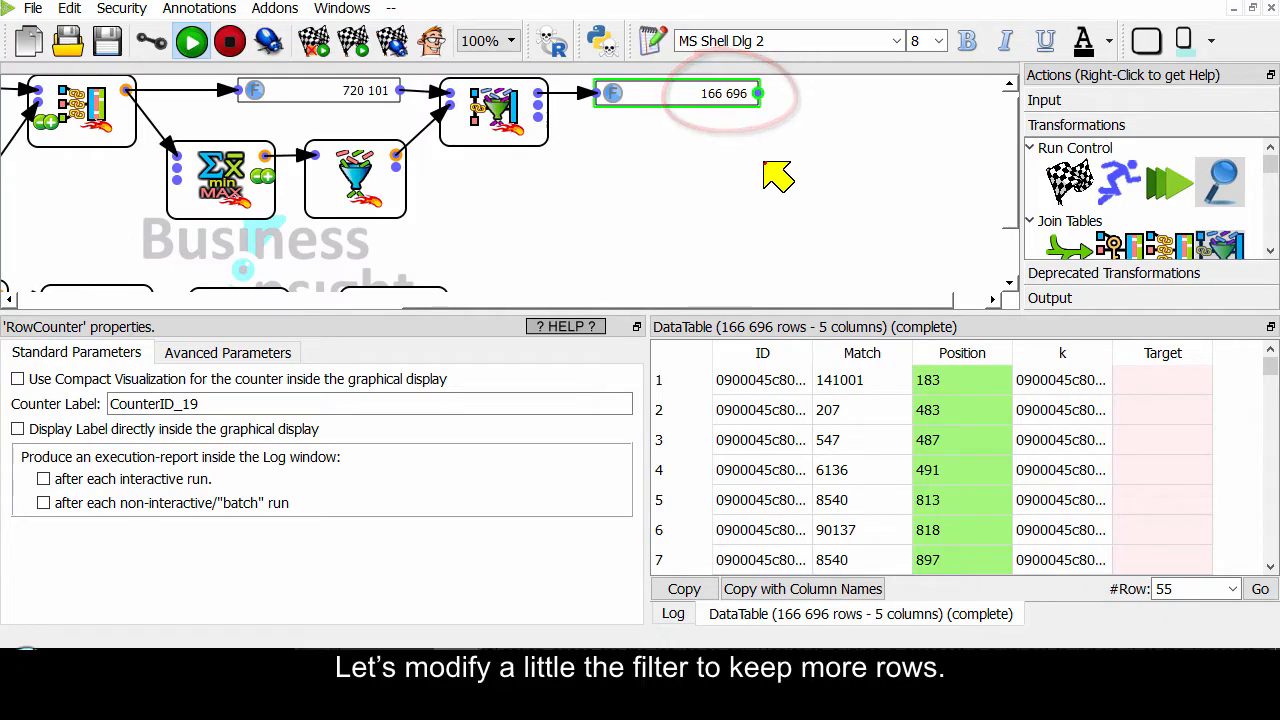
Step: Change the Target_sum FilterRows expression to (a>0)&&(a<=5) and rerun the flow up to the last RowCounter
click(394, 177)
text(5)
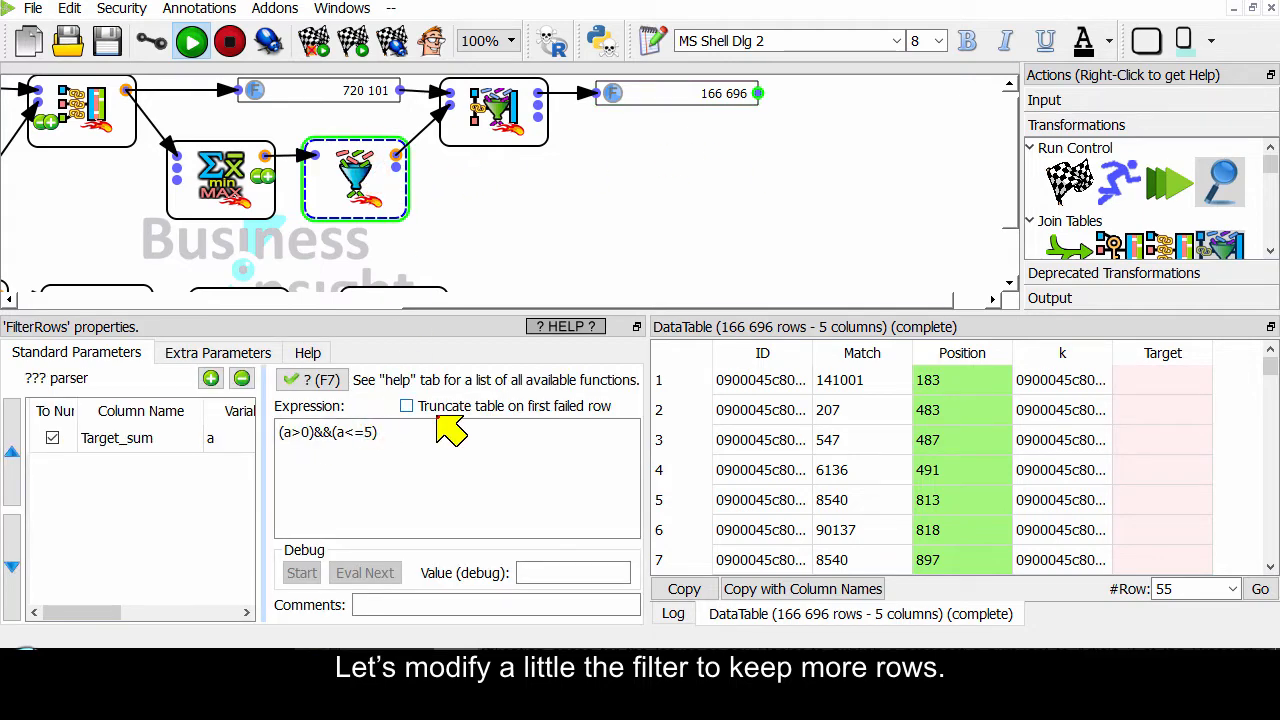
click(651, 168)
click(760, 93)
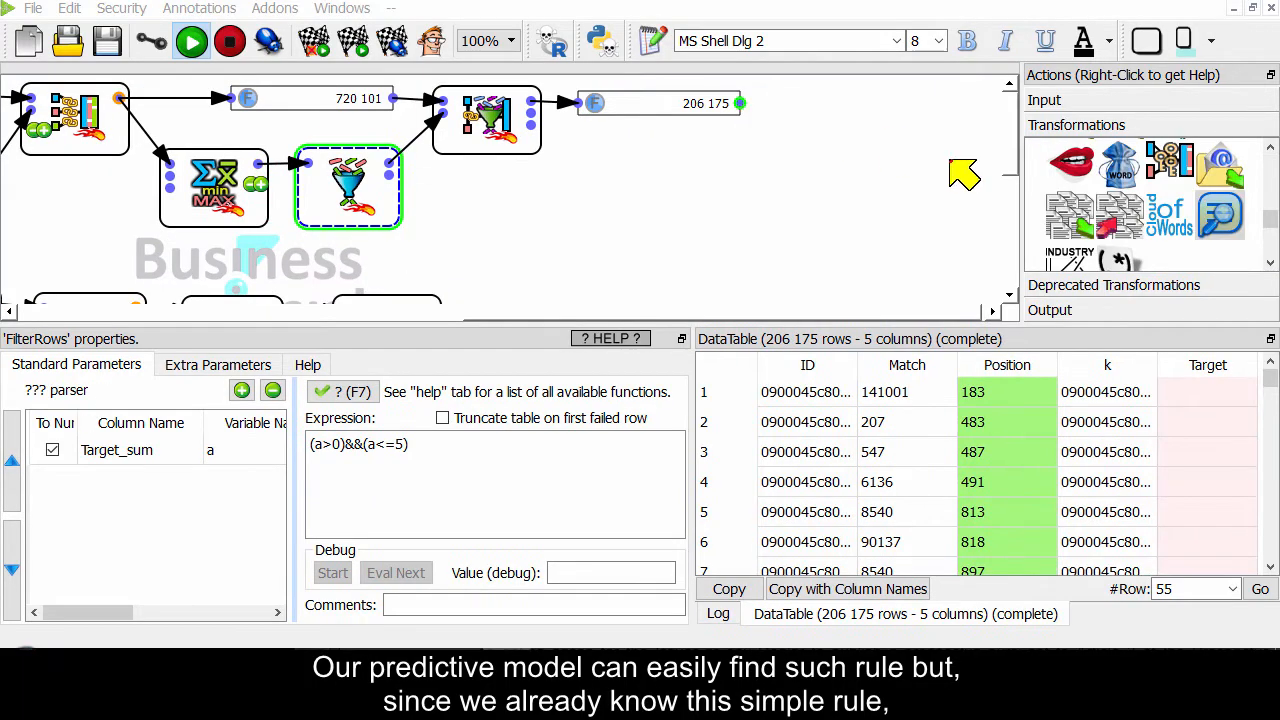
Step: Add a Join action in the empty area below the flow, with a Sort action feeding its master input
scroll(1140, 222, down, 3)
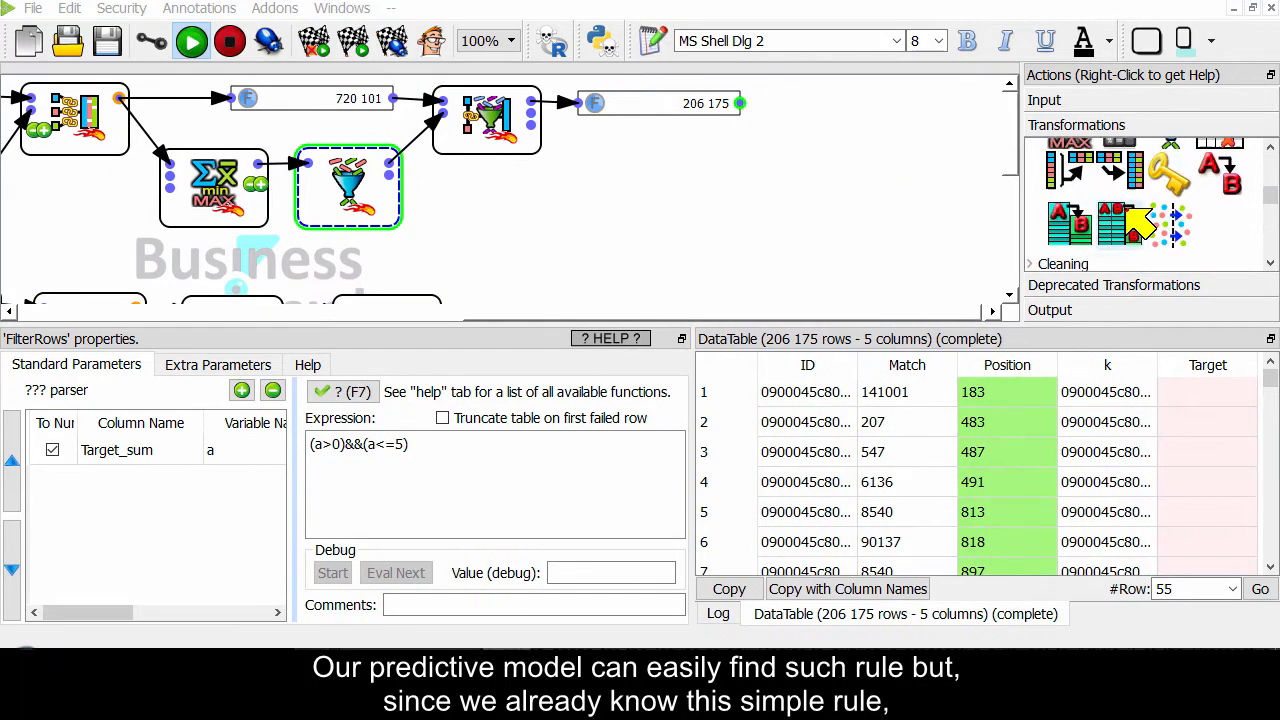
scroll(1130, 212, up, 5)
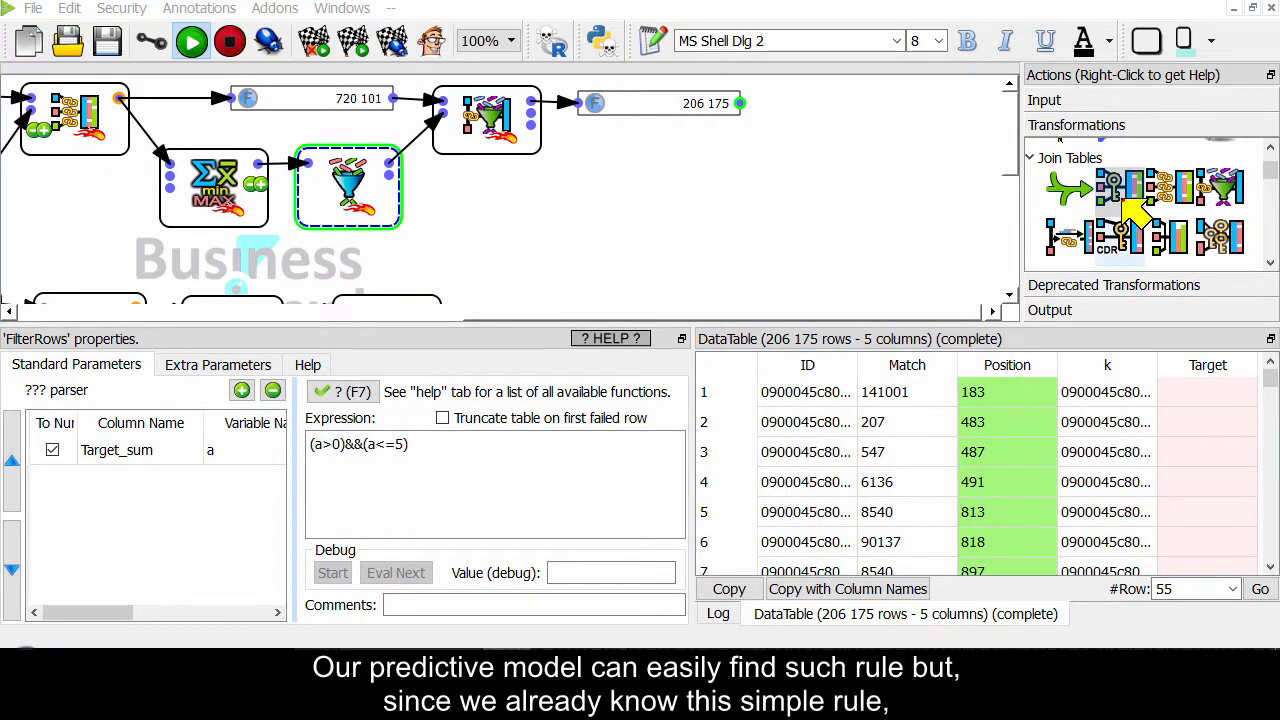
scroll(668, 222, down, 4)
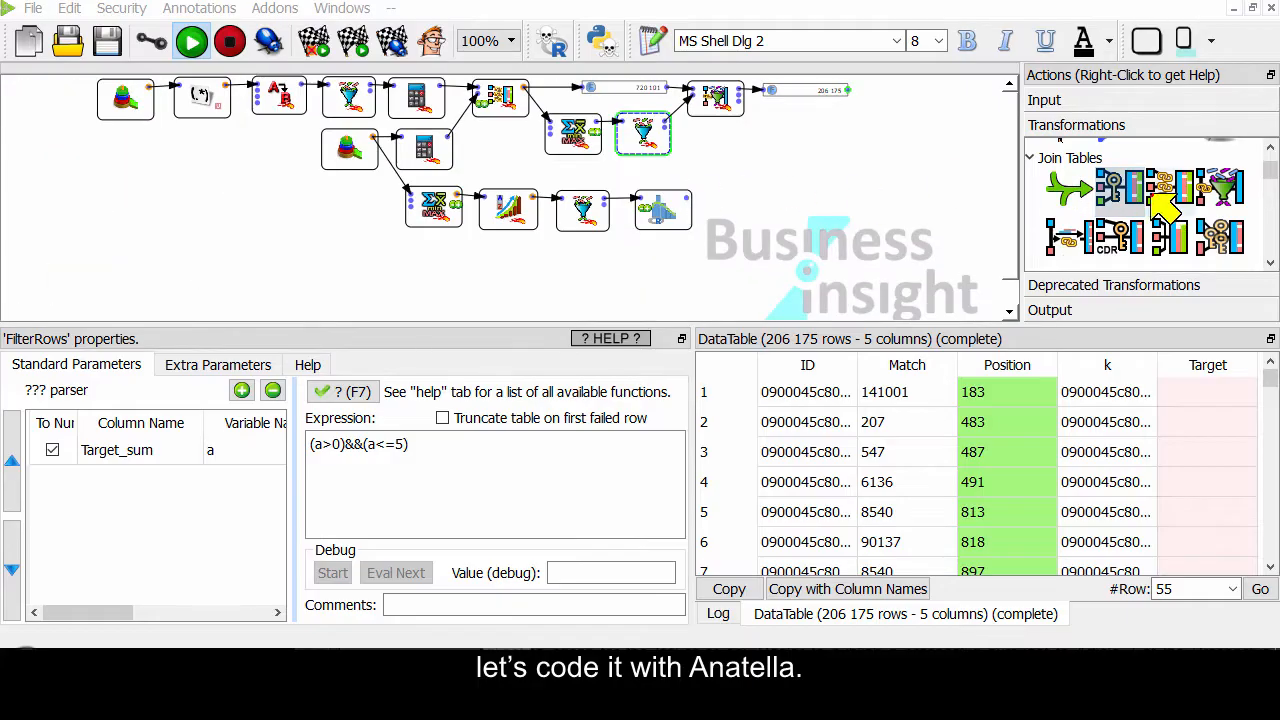
drag(1117, 188, 250, 284)
scroll(1150, 225, up, 2)
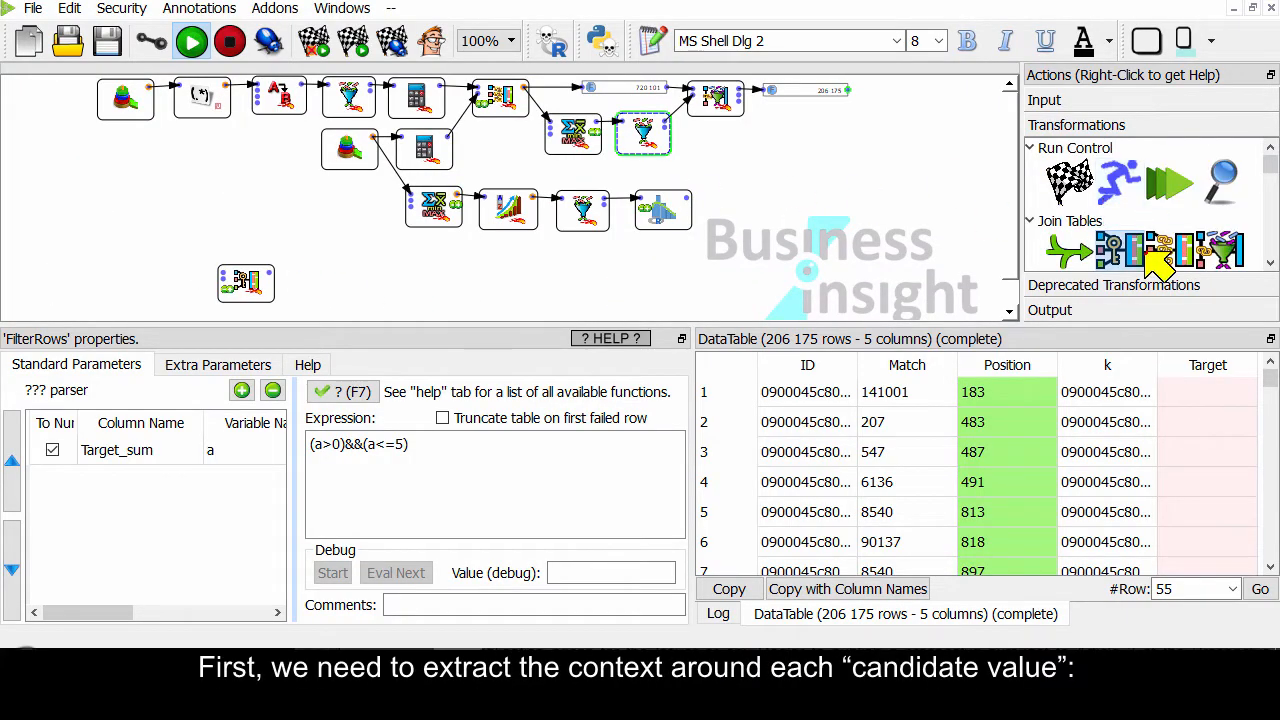
scroll(1160, 255, down, 3)
scroll(1158, 257, down, 3)
drag(1118, 250, 175, 287)
Step: Connect a copy of the flow's first reader as the Join's slave table, and the last RowCounter's output to the Sort
scroll(196, 251, down, 1)
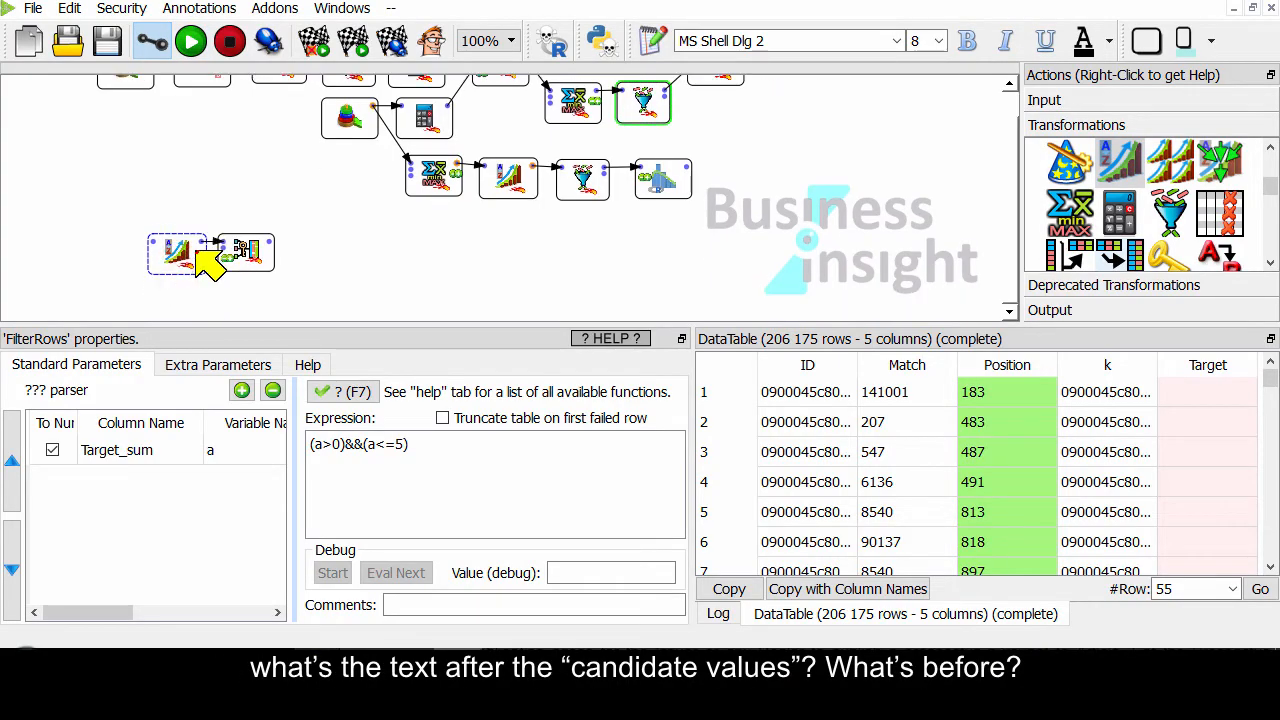
ctrl+click(128, 87)
drag(128, 84, 257, 246)
scroll(812, 244, up, 1)
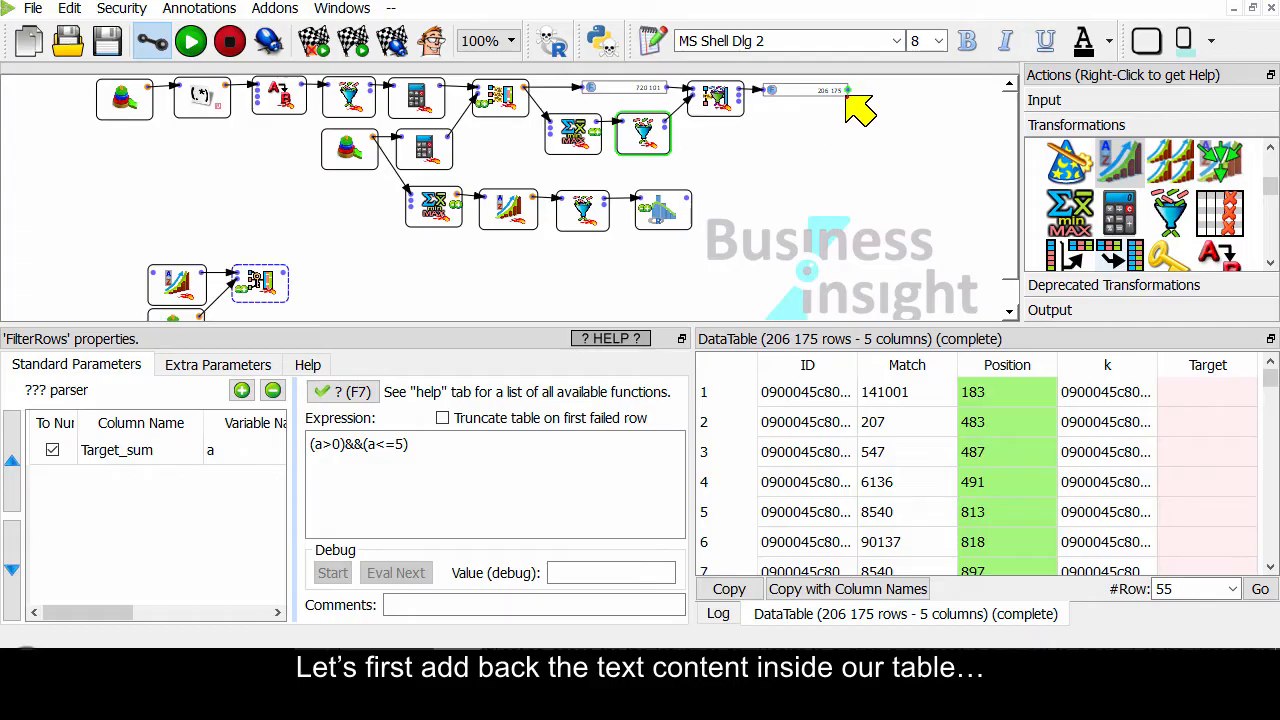
drag(848, 91, 161, 247)
click(154, 272)
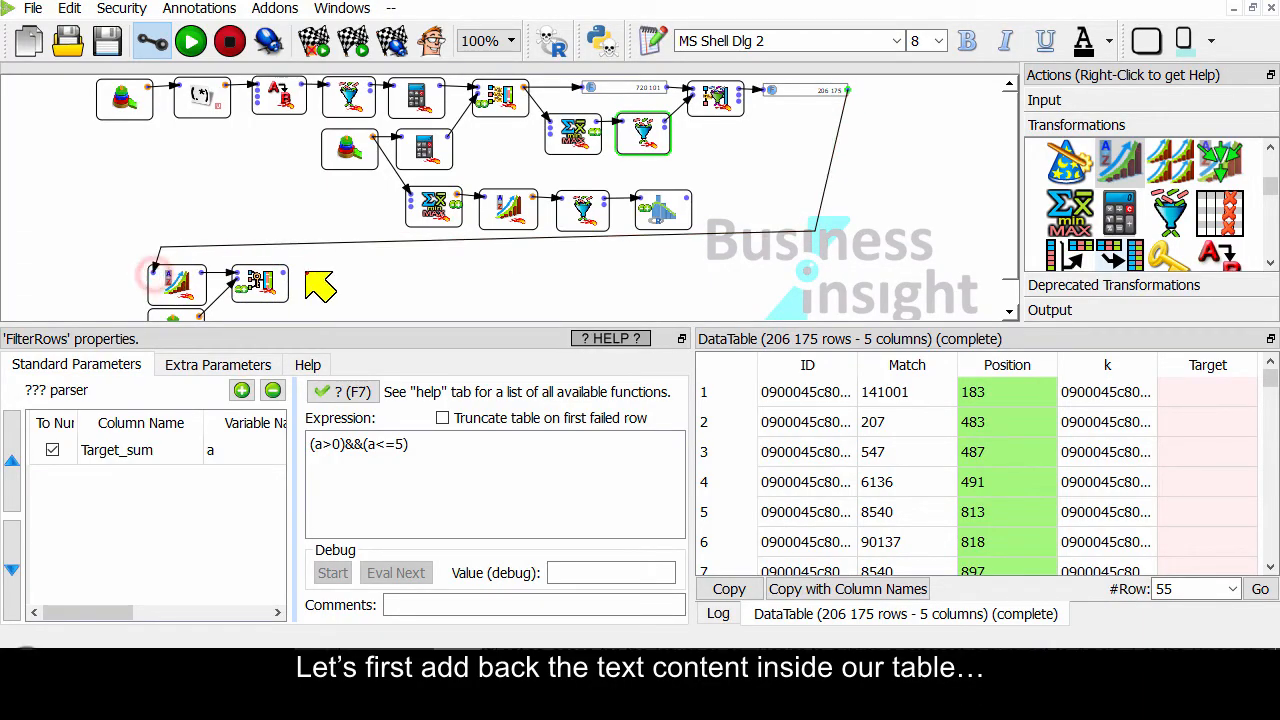
Step: Set the Sort action to sort on the ID column in alphabetical order
scroll(310, 276, down, 1)
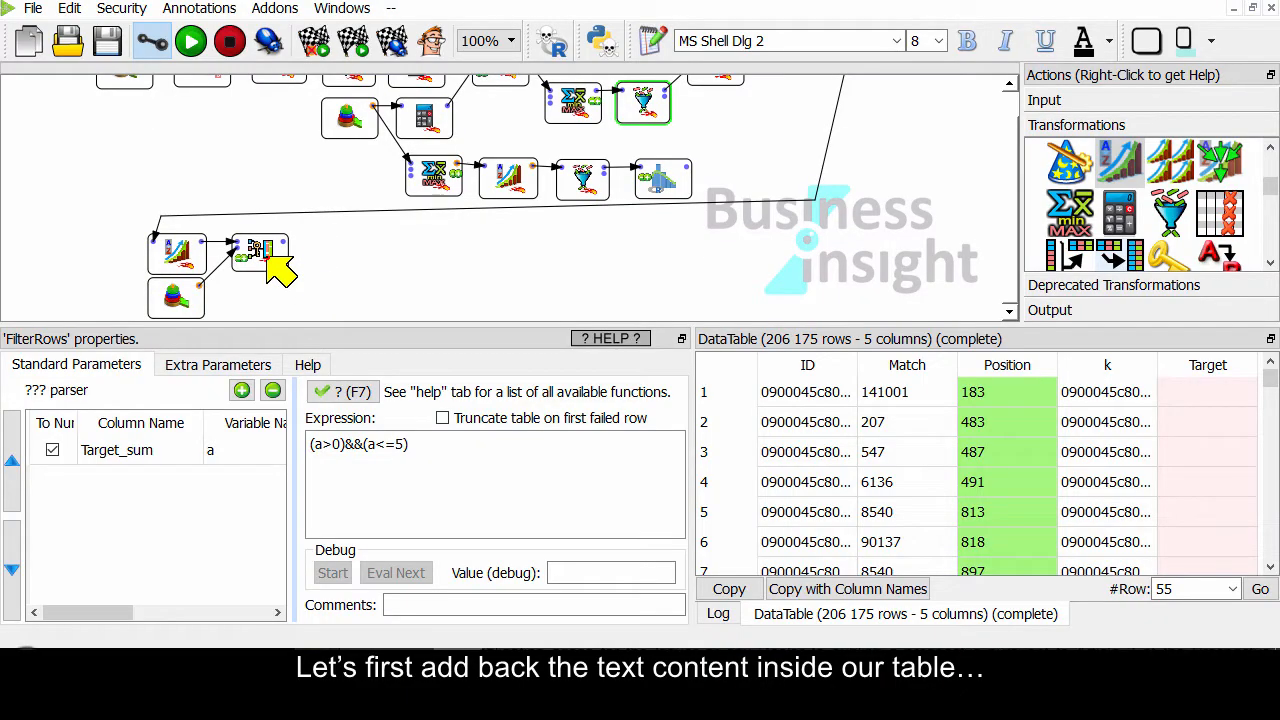
click(186, 258)
click(449, 403)
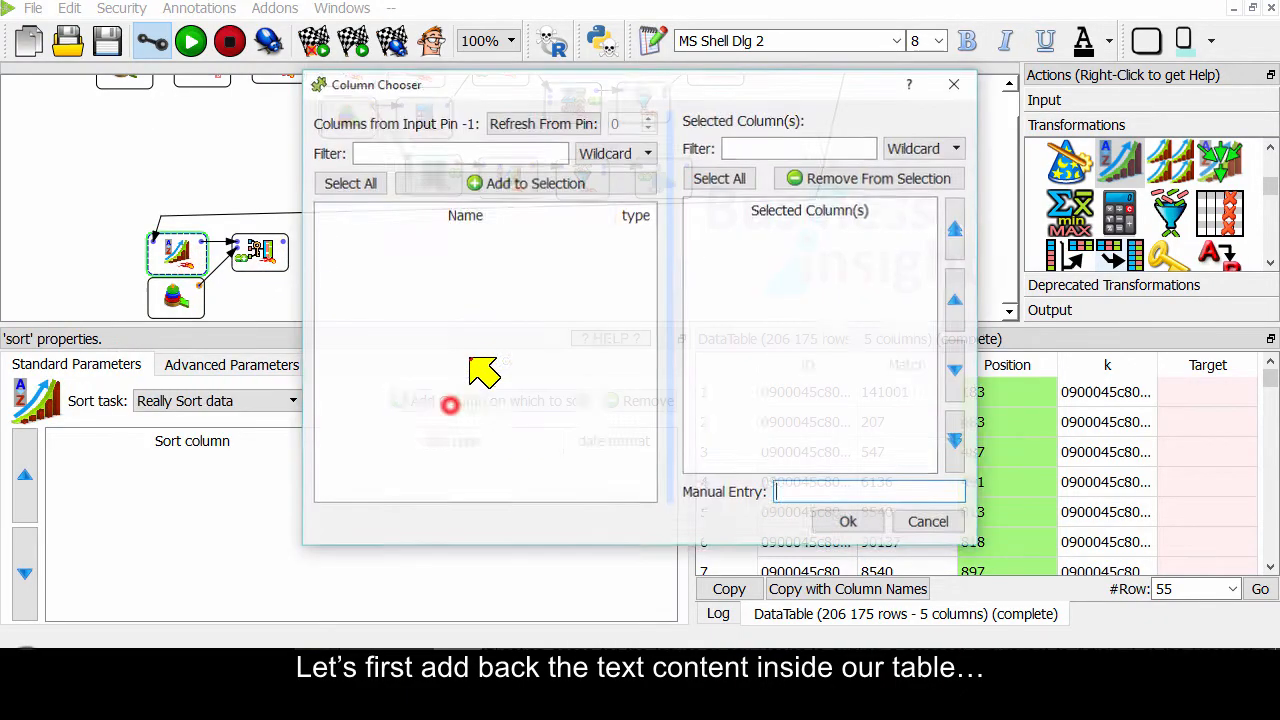
click(537, 124)
double_click(412, 246)
click(849, 523)
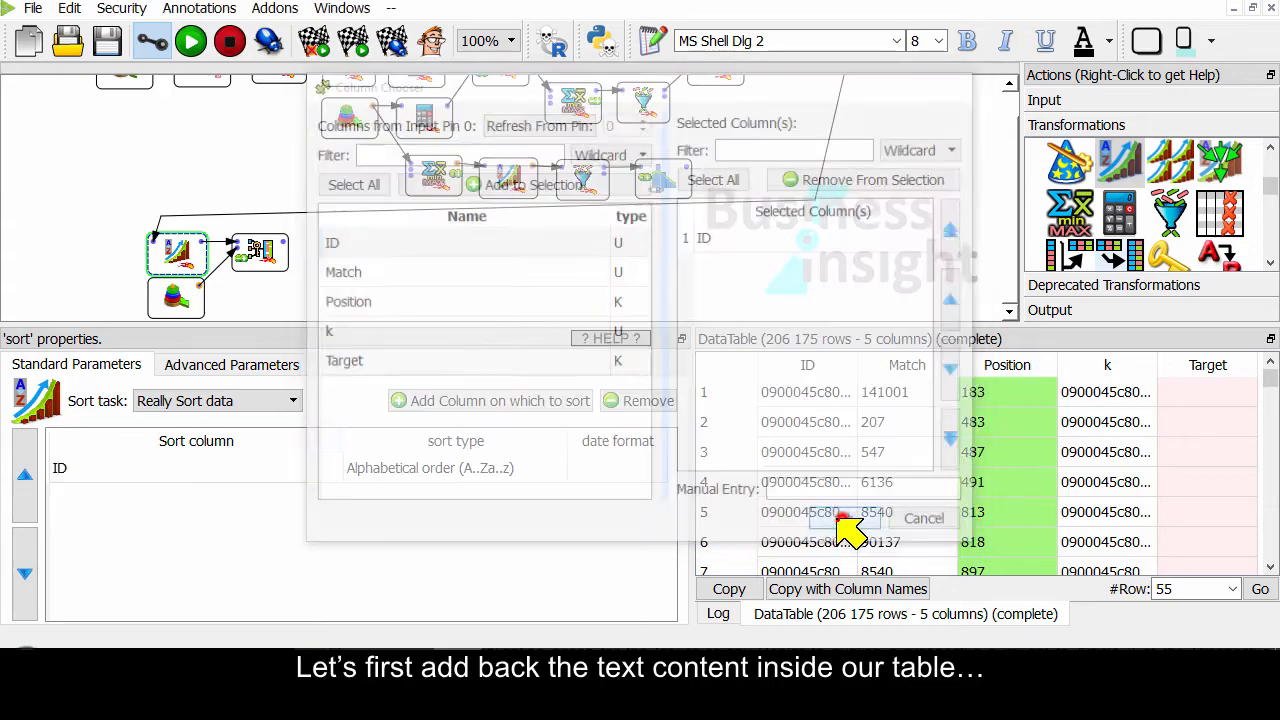
Step: Set the Join's master key to ID and the key of the slave table on pin 1 to id
click(265, 258)
click(366, 400)
click(553, 124)
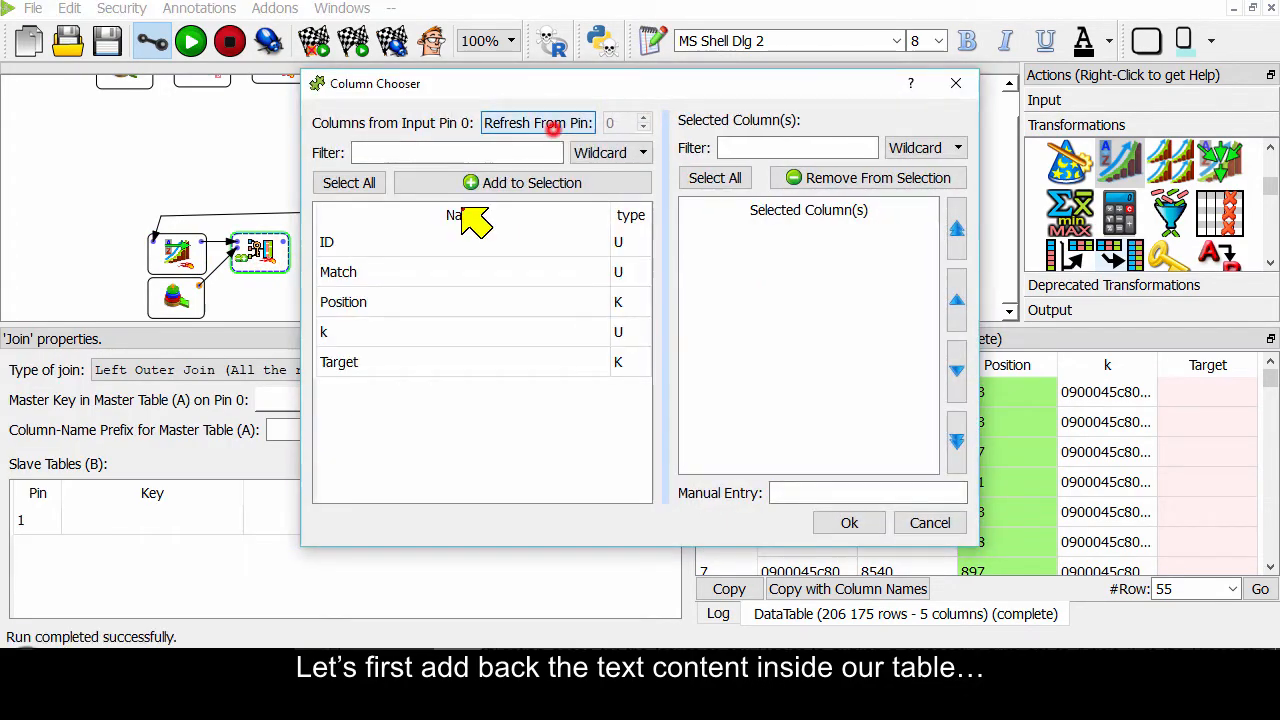
double_click(414, 241)
click(849, 523)
click(169, 510)
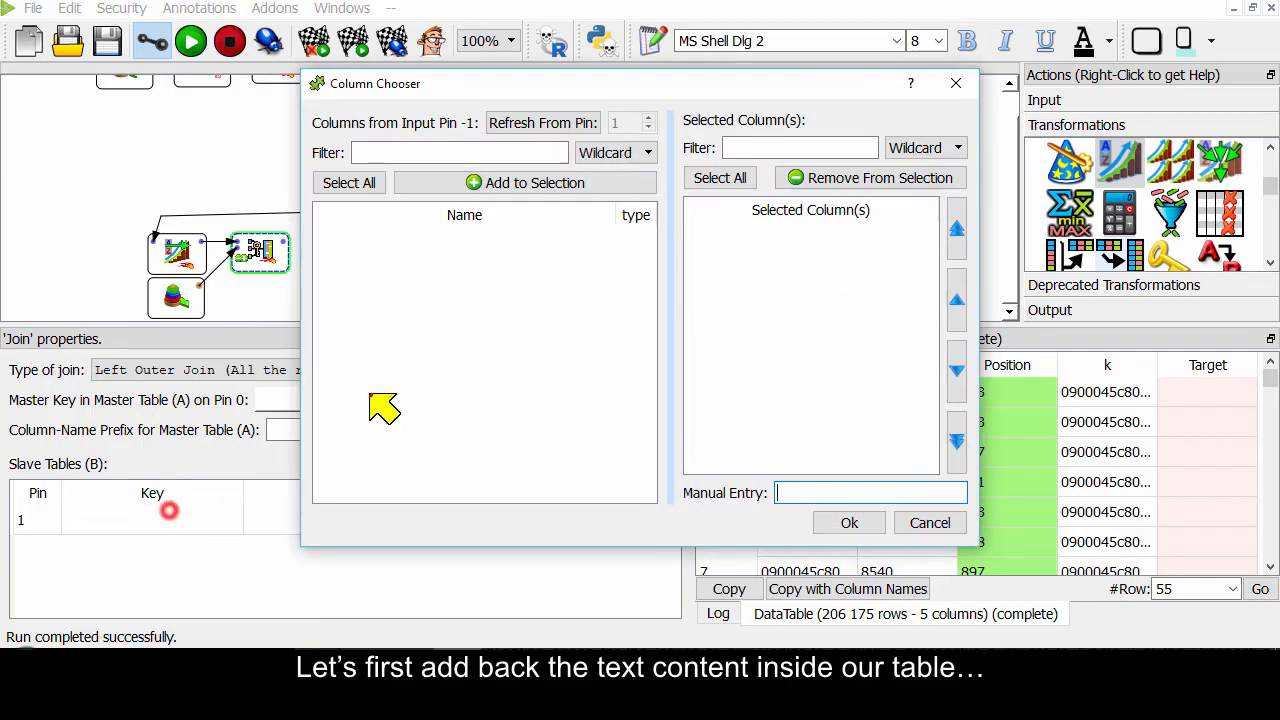
click(569, 122)
double_click(443, 243)
click(849, 523)
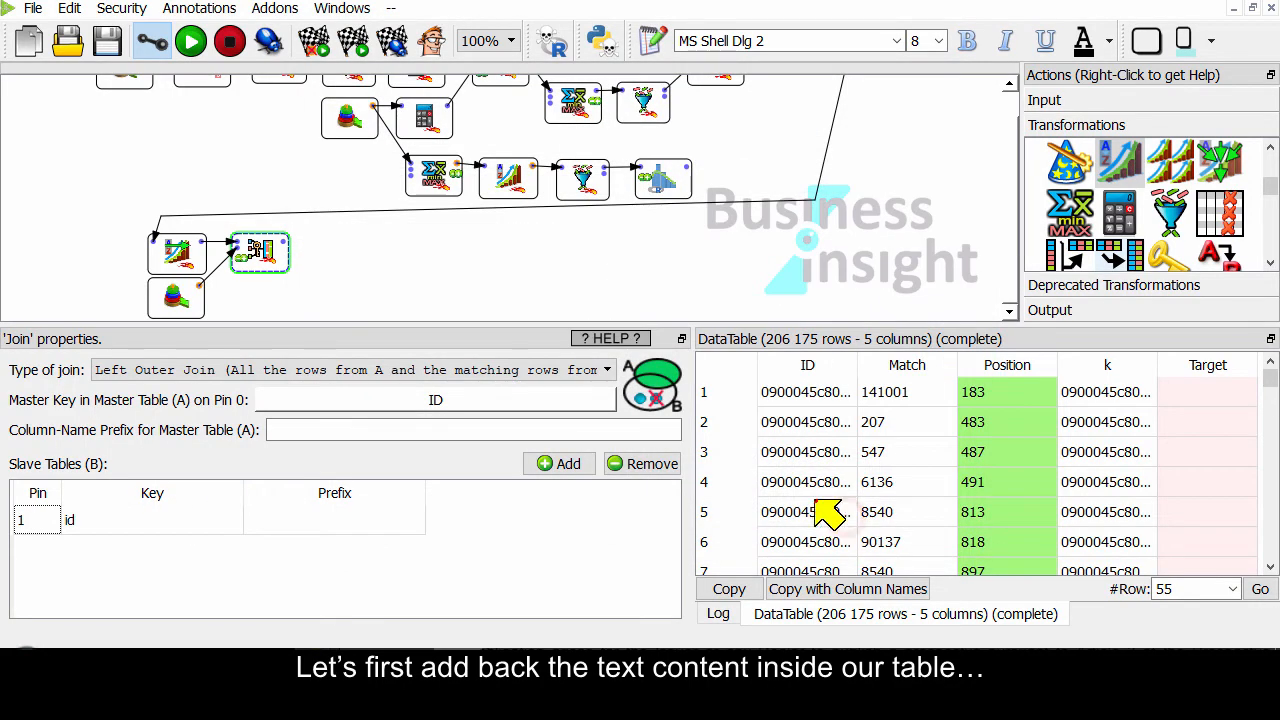
Step: Add an extractSurroundingLines action after the Join and set its text to analyse to the text column
scroll(1110, 230, down, 8)
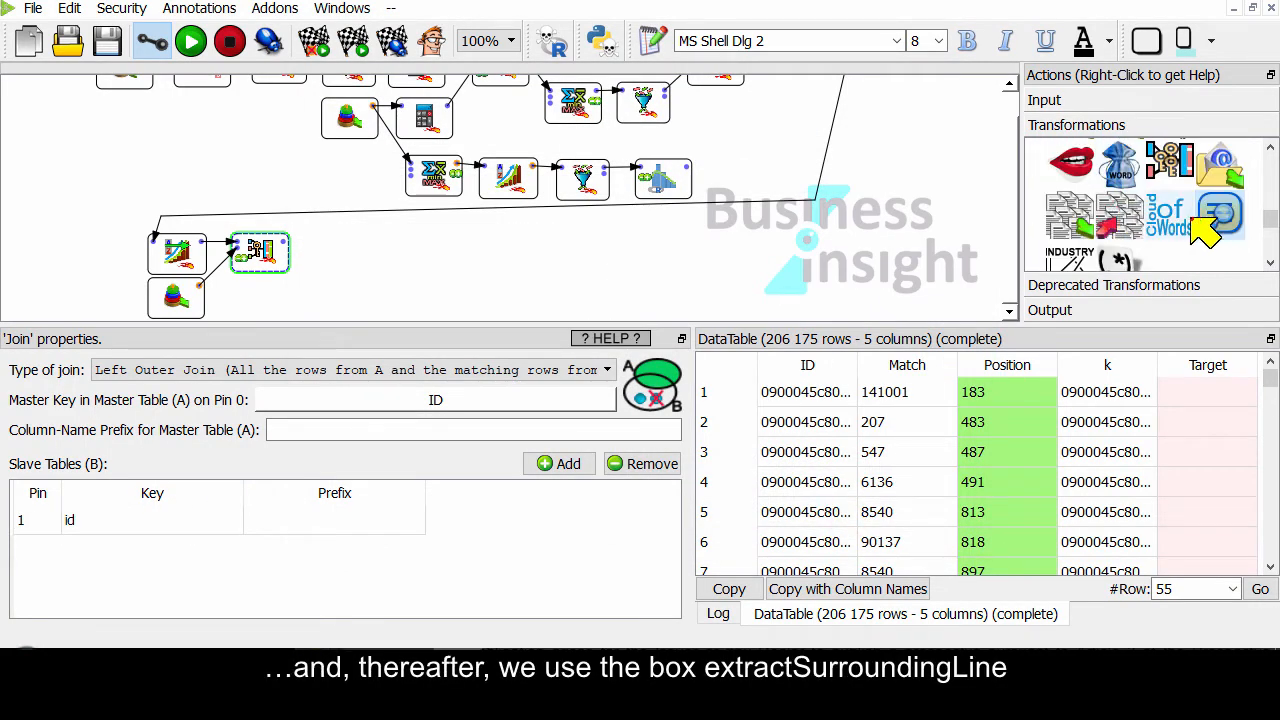
drag(1118, 210, 339, 252)
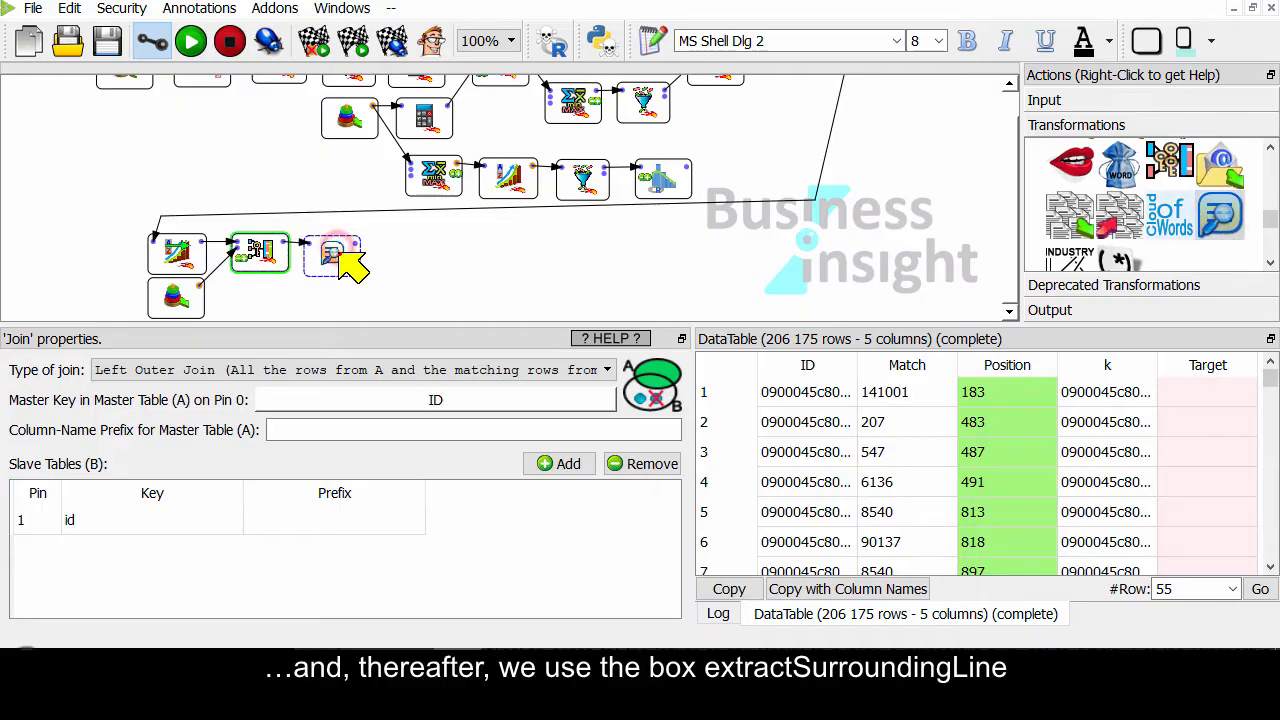
double_click(338, 252)
click(388, 455)
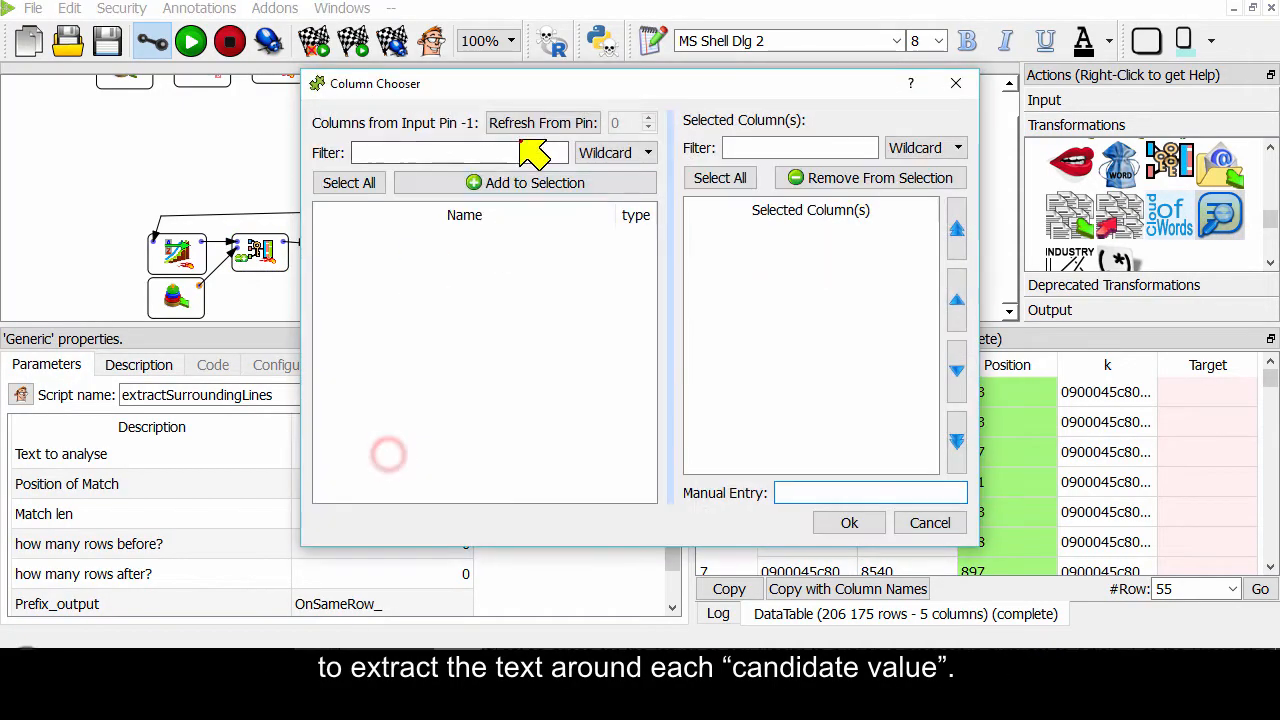
click(537, 122)
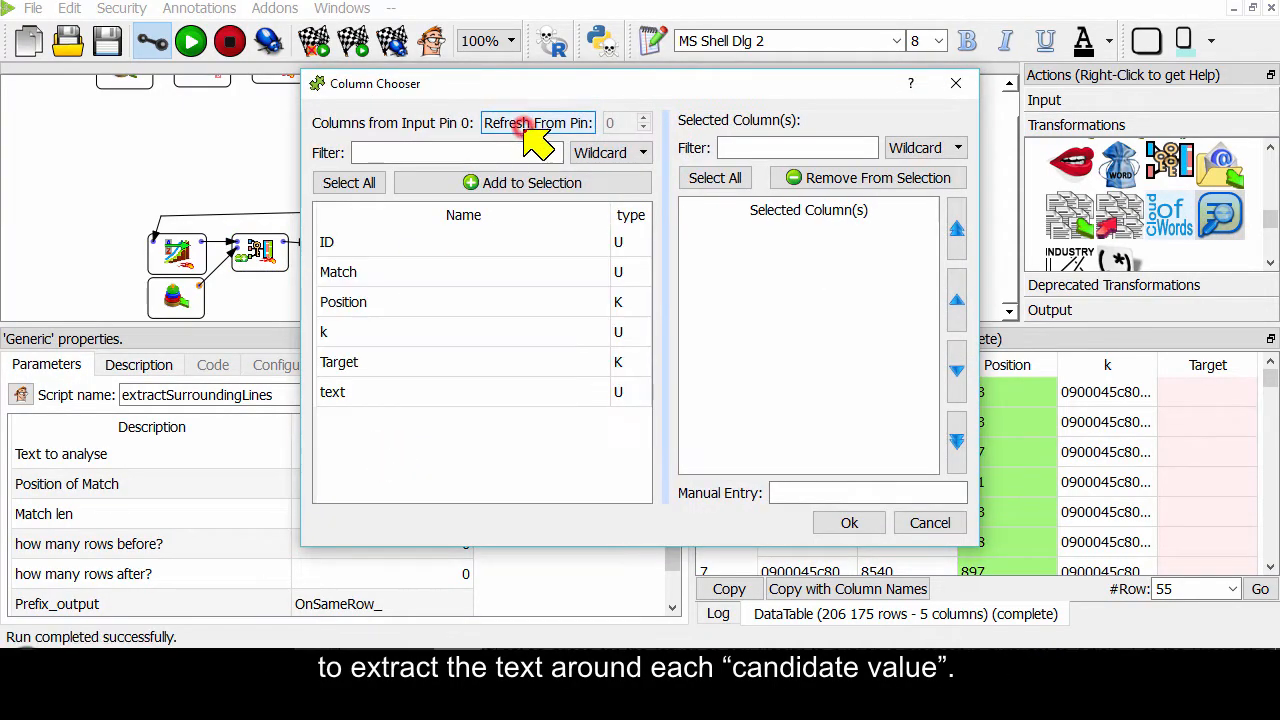
double_click(400, 392)
click(845, 521)
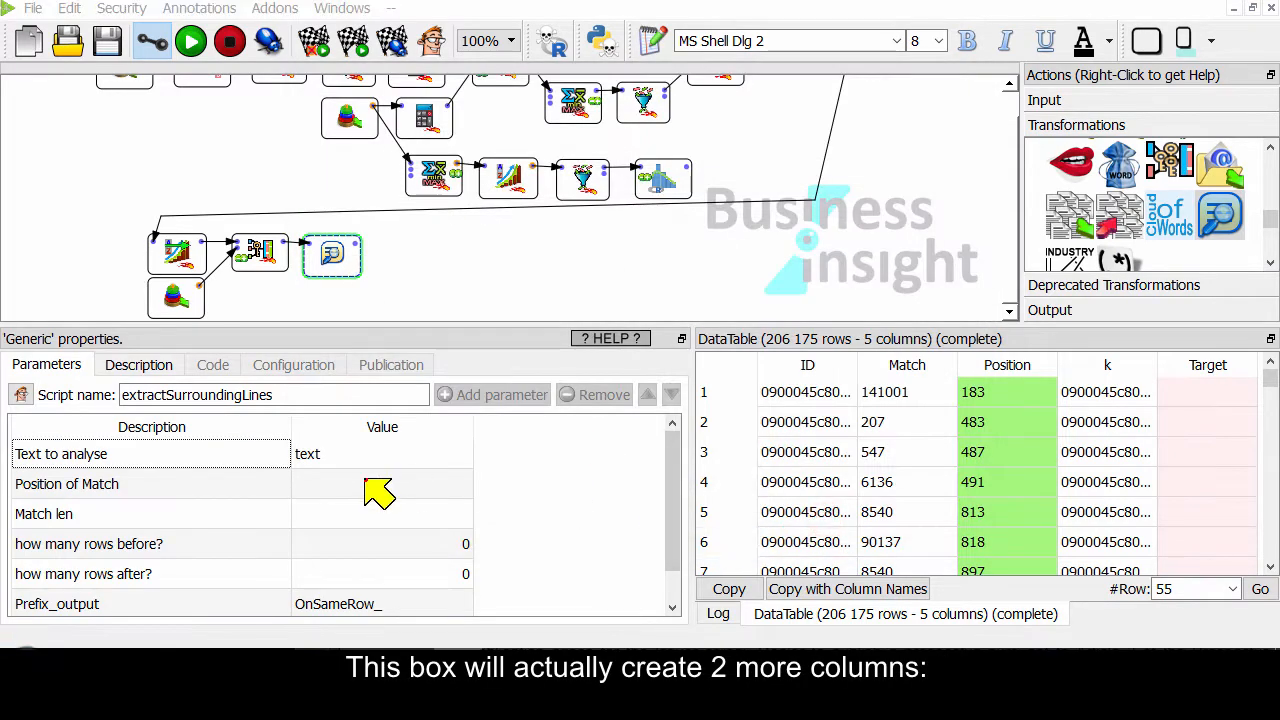
Step: Set the extractSurroundingLines match position to the Position column and enlarge the flow area
click(380, 486)
click(530, 122)
double_click(400, 301)
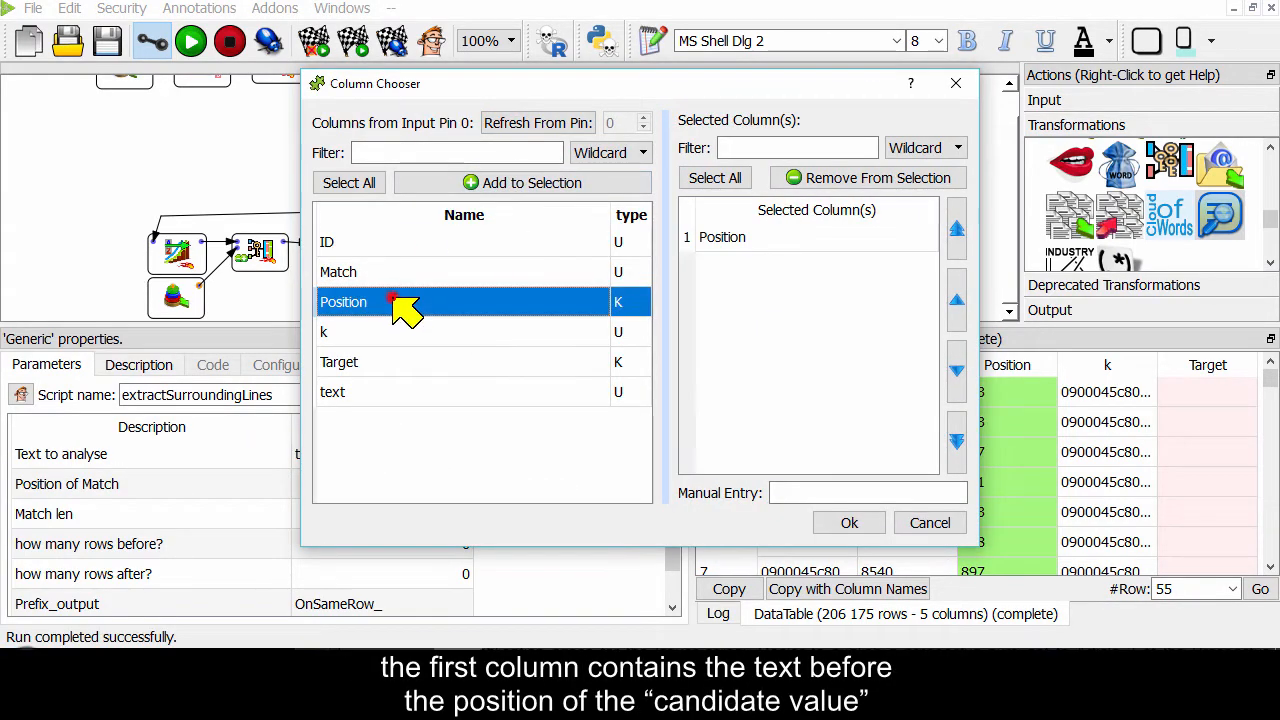
click(846, 523)
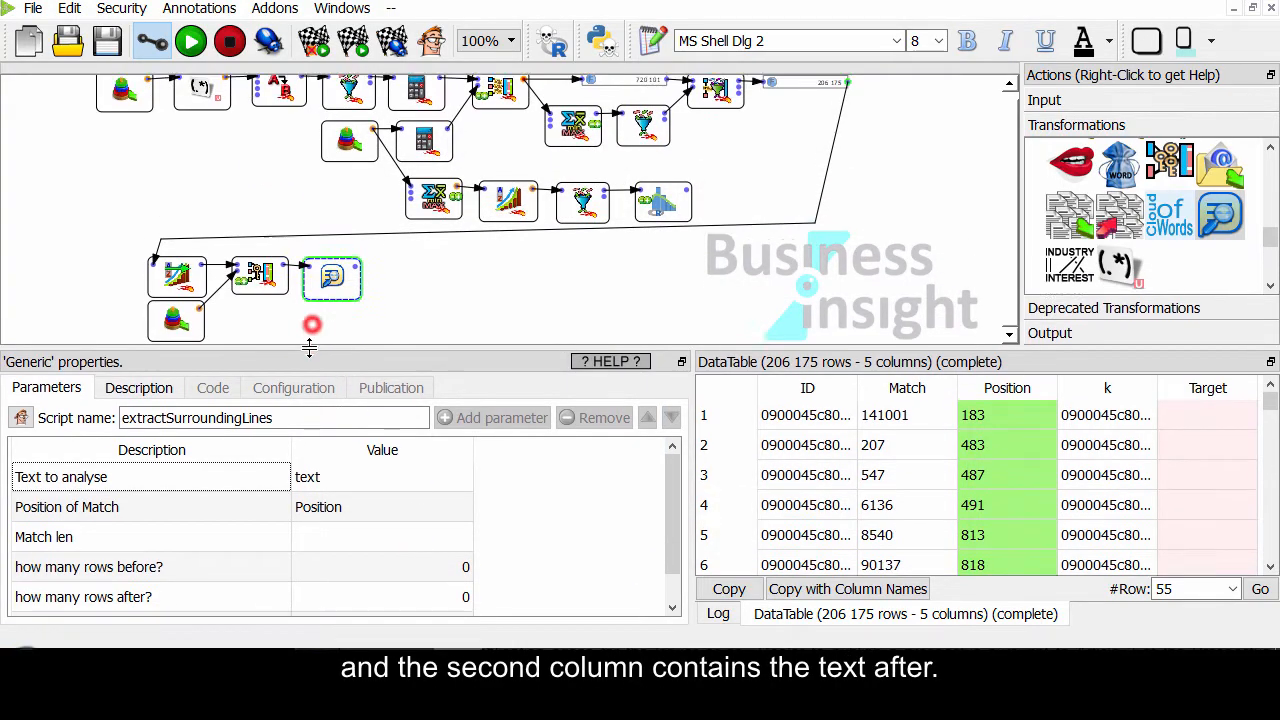
drag(312, 326, 312, 361)
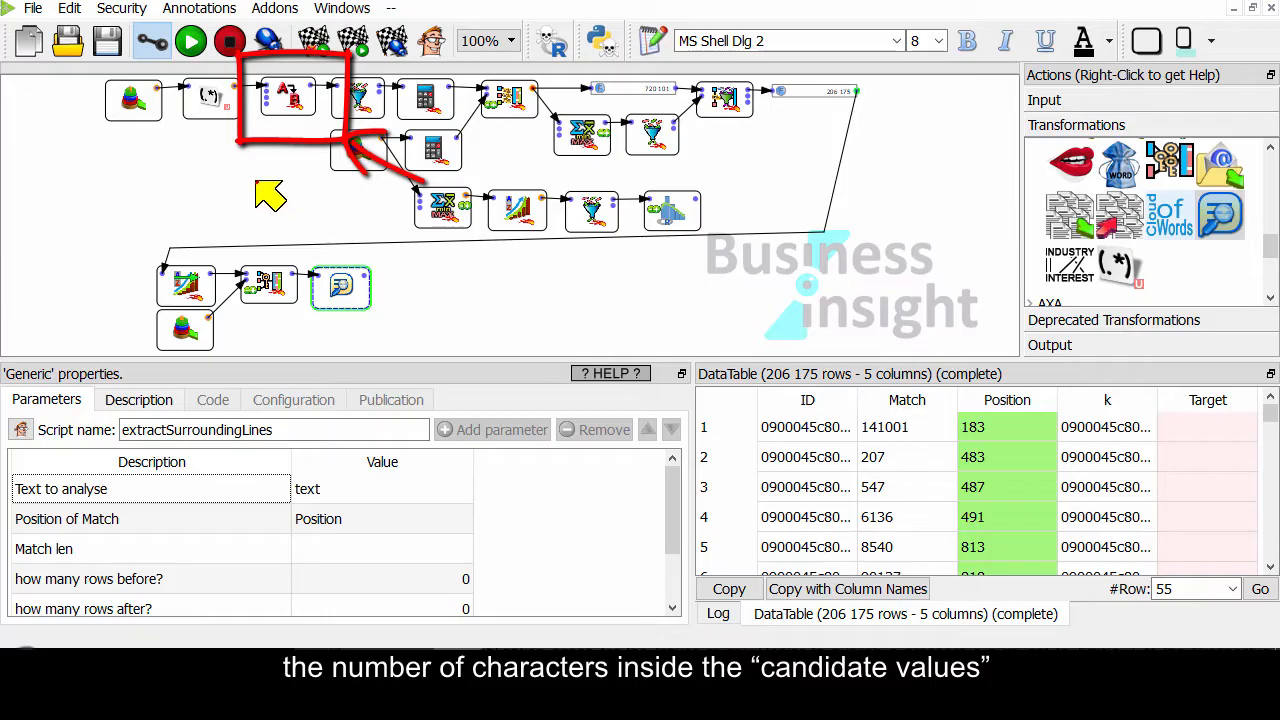
Step: Shift the first two boxes of the flow aside and insert a Calculator action before the stringReplace box
drag(214, 107, 151, 106)
click(1124, 240)
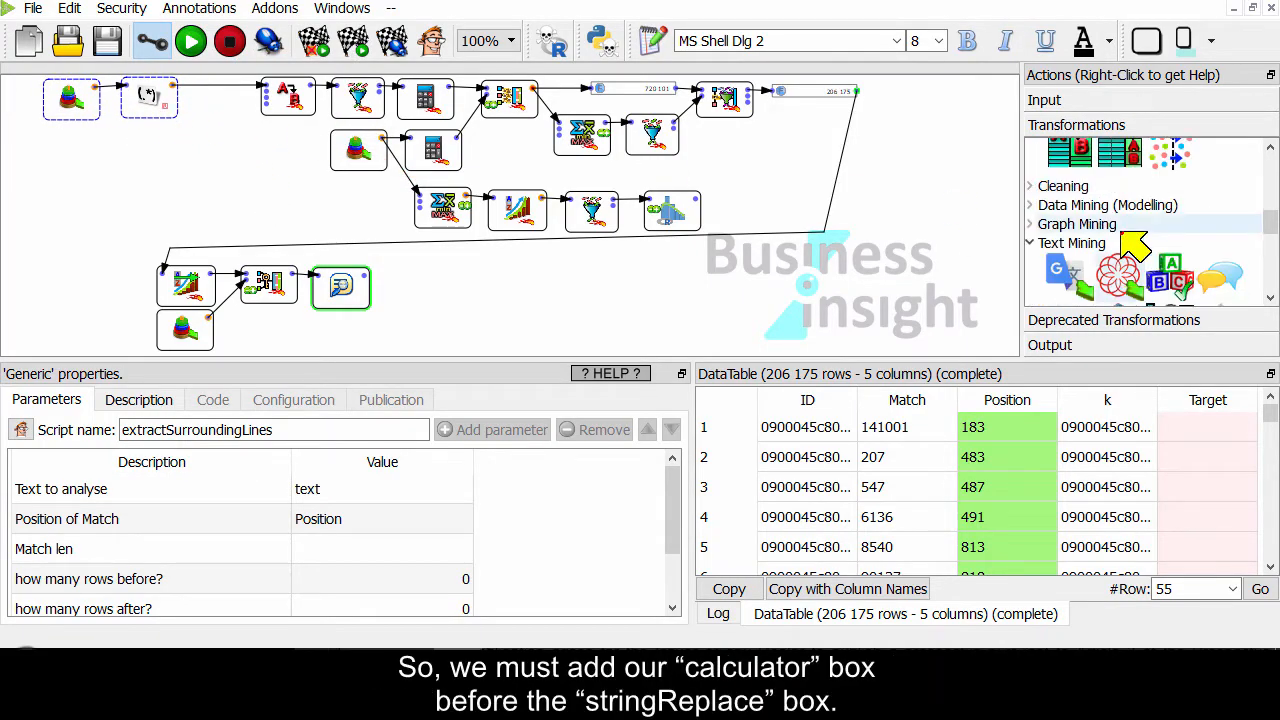
scroll(1130, 243, up, 5)
drag(1120, 265, 213, 92)
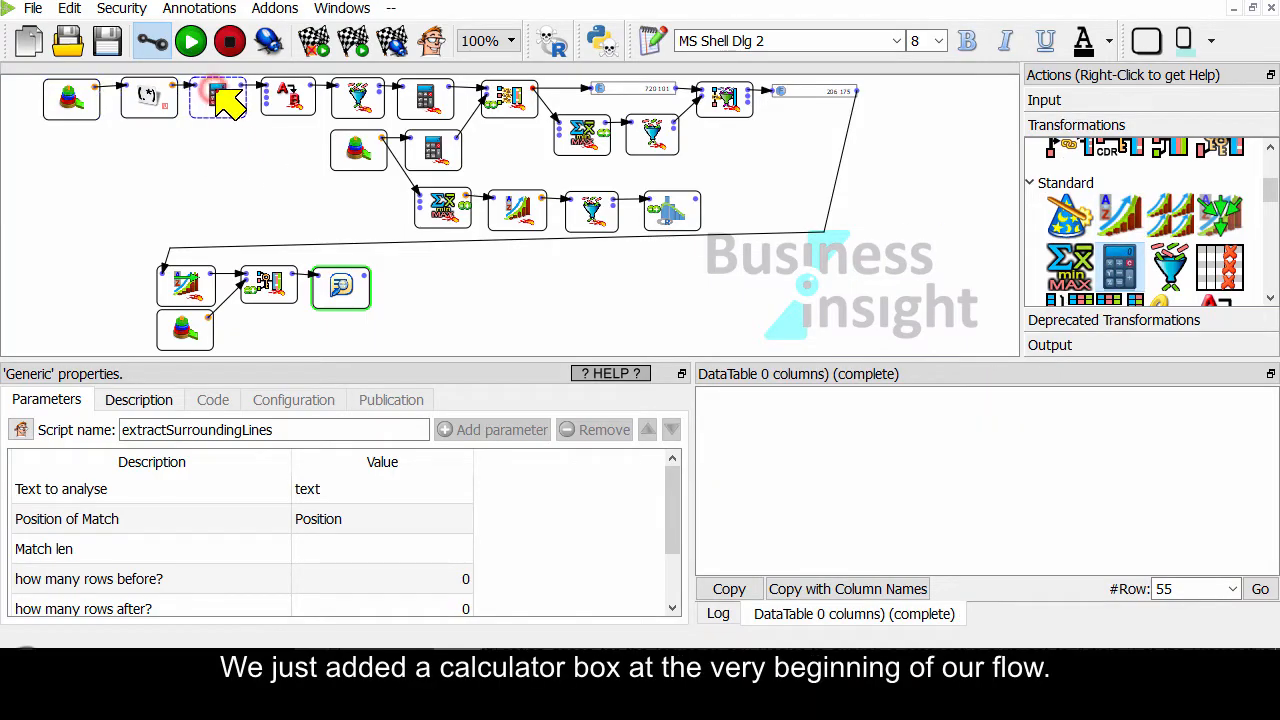
Step: Name the new variable in the inserted Calculator MatchLen
click(222, 96)
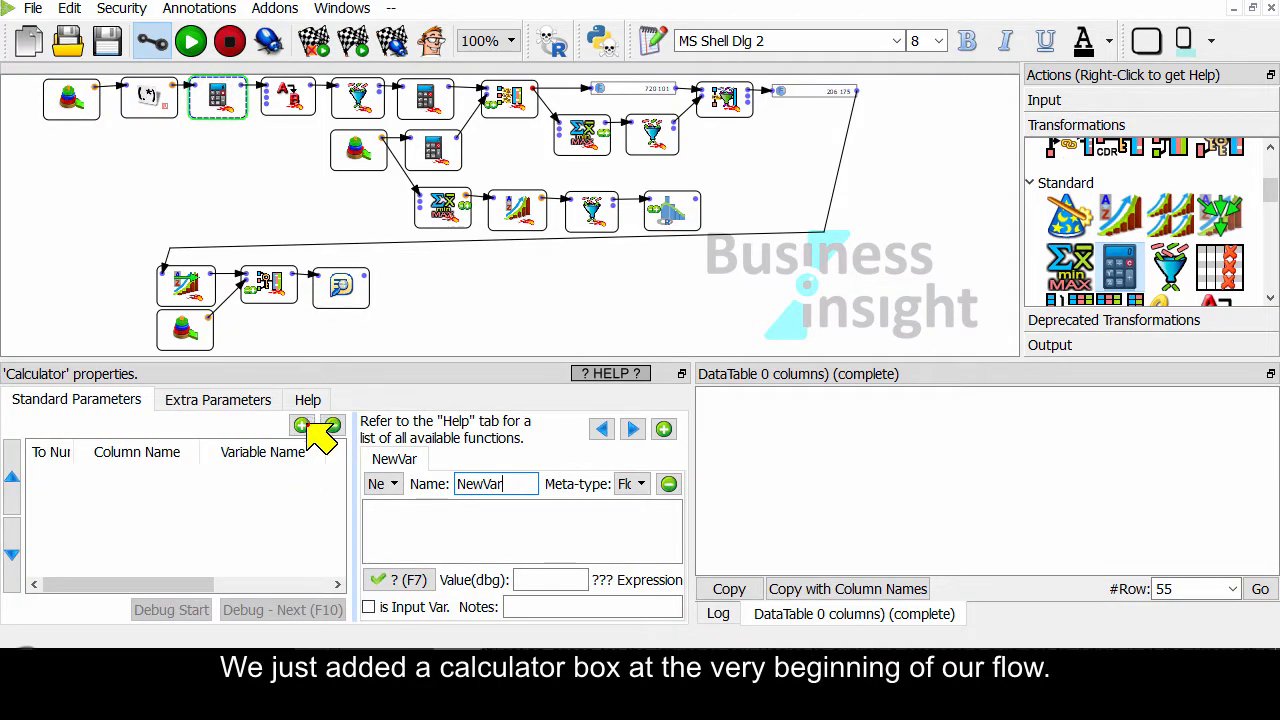
double_click(508, 484)
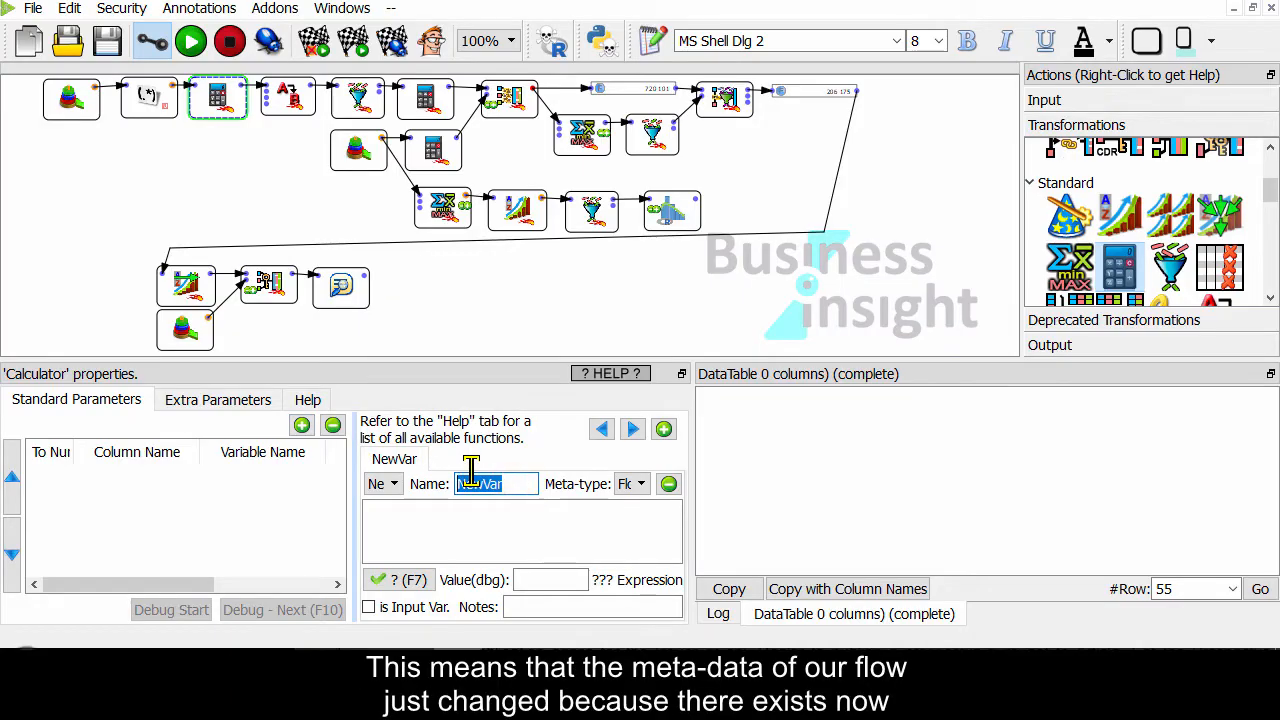
text(MatchLen)
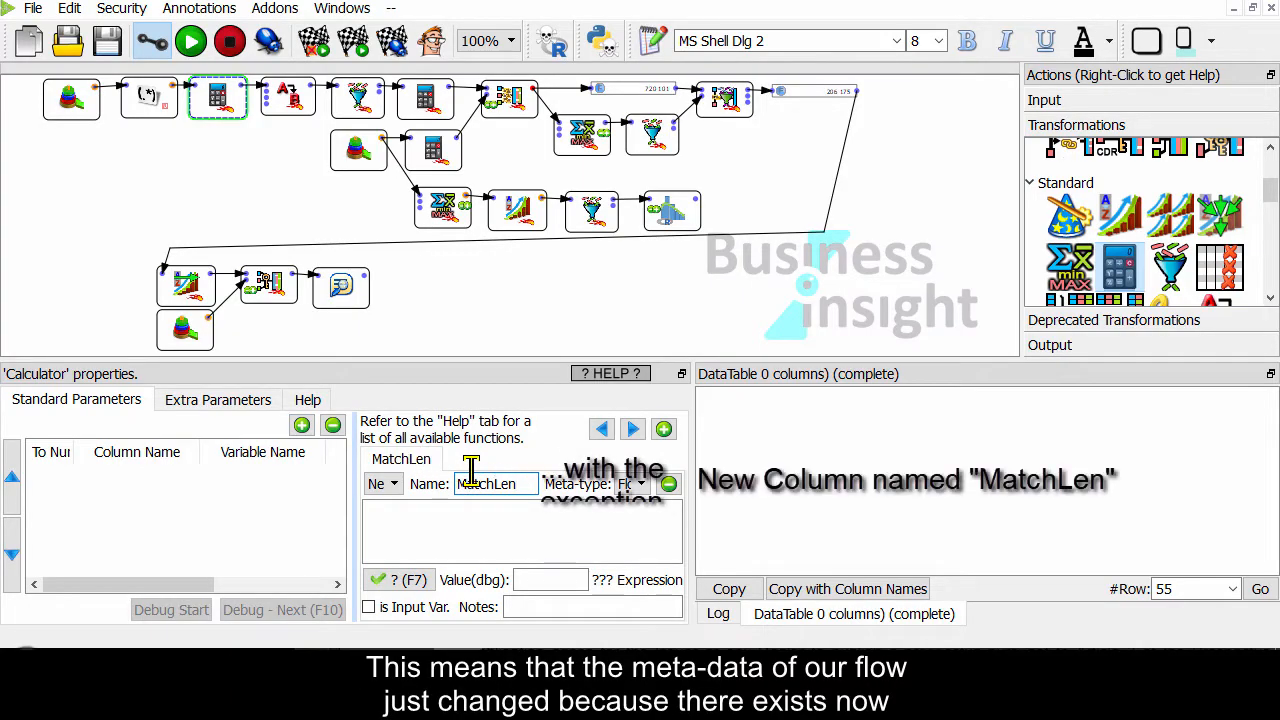
Step: Add the Match column to the input variables of the Calculator that computes MatchLen
click(301, 425)
click(525, 128)
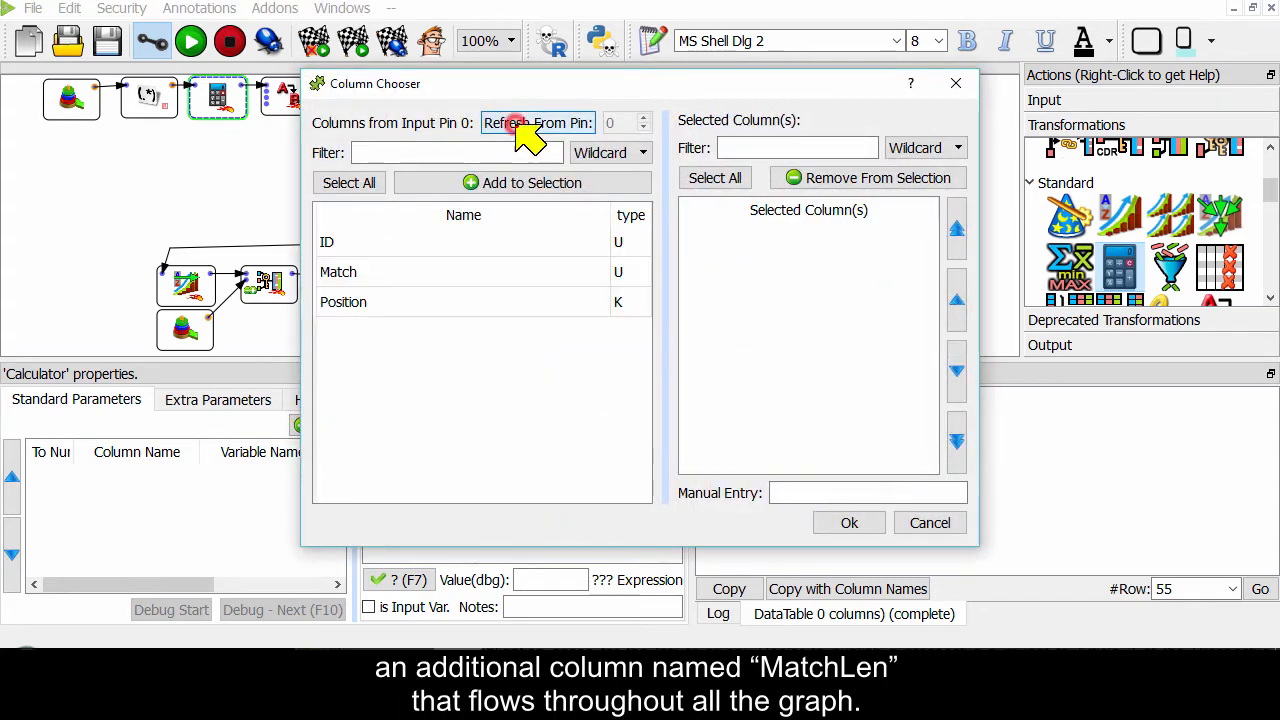
double_click(395, 272)
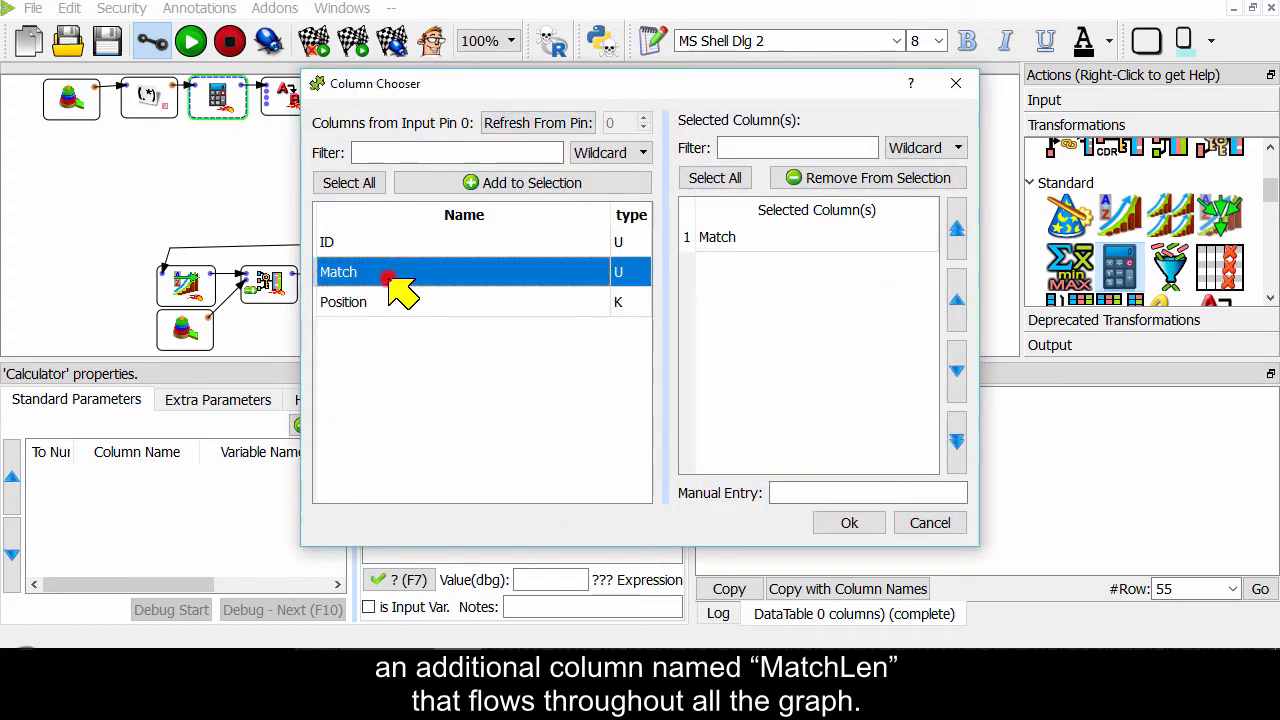
click(846, 523)
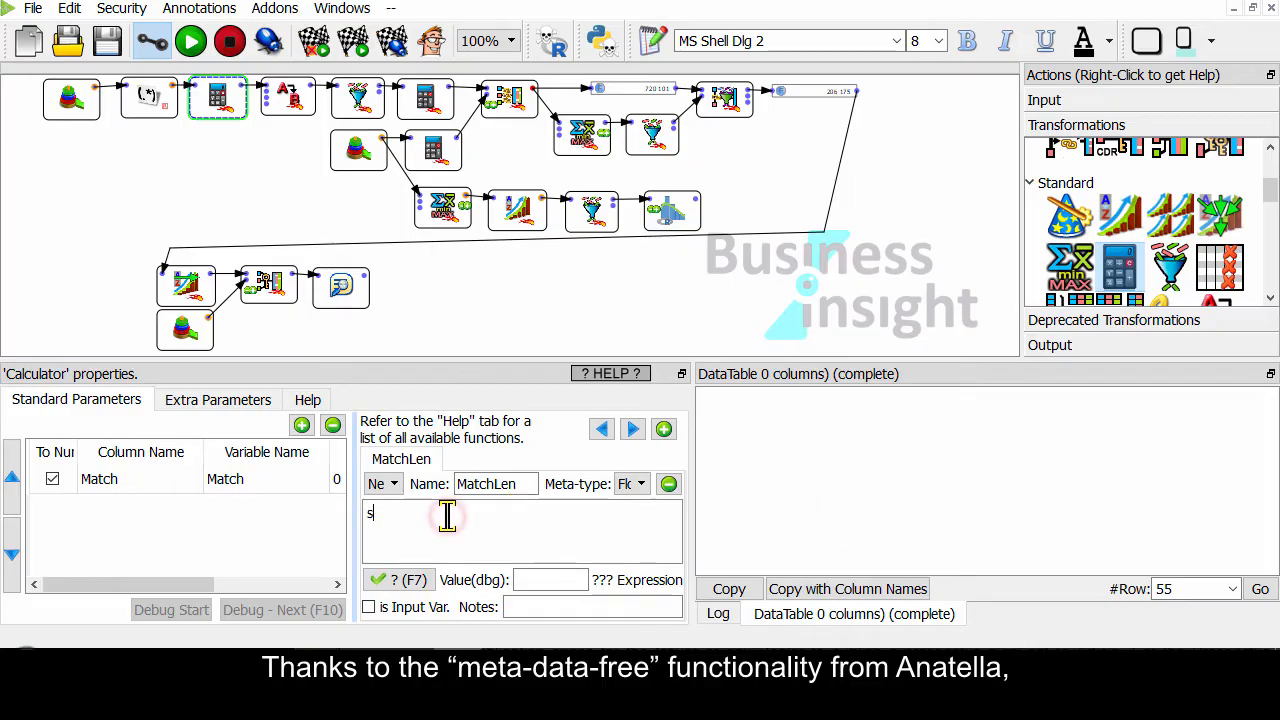
Step: Define MatchLen with the expression strlen( Match ), turning off numeric conversion for the Match variable, and check the expression
text(len)
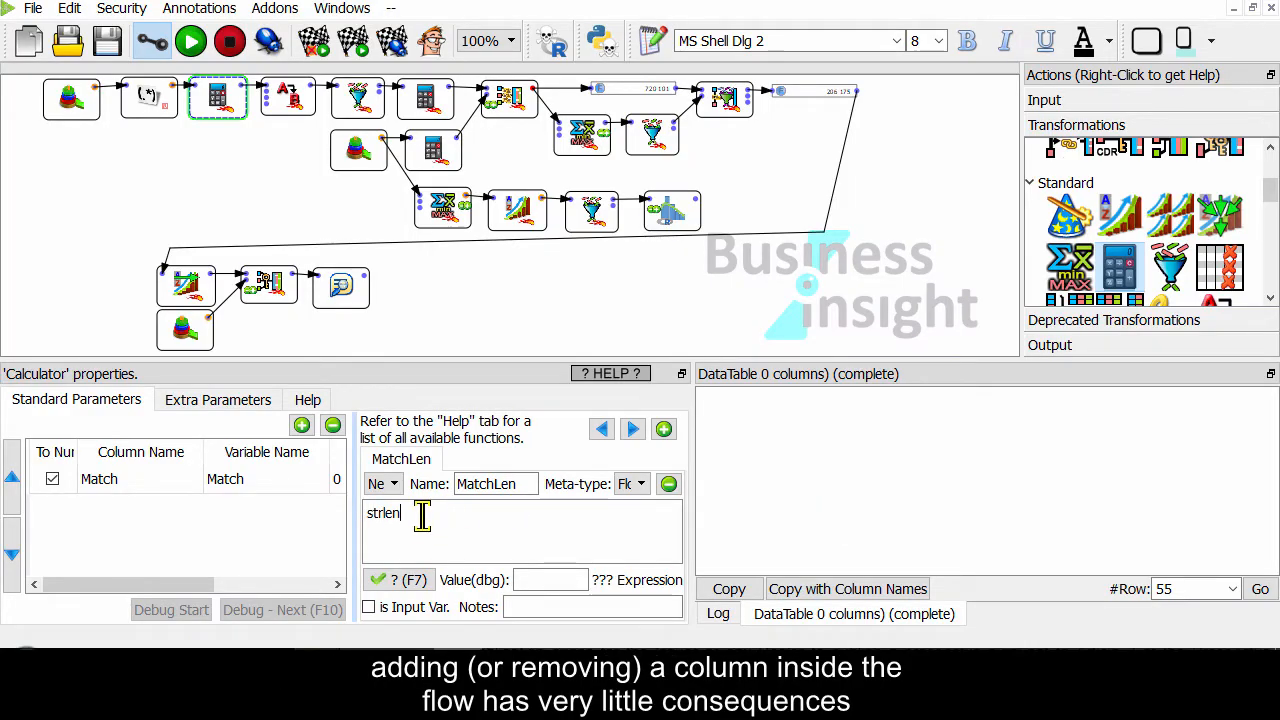
click(52, 479)
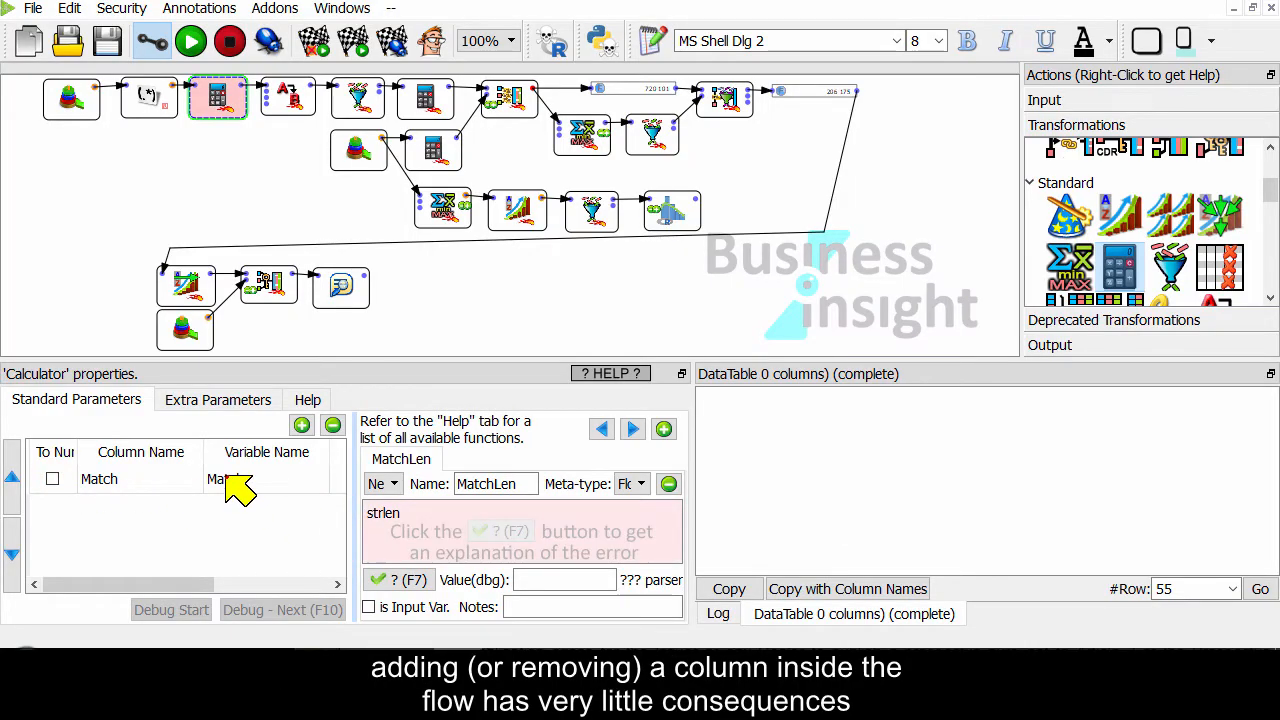
double_click(228, 480)
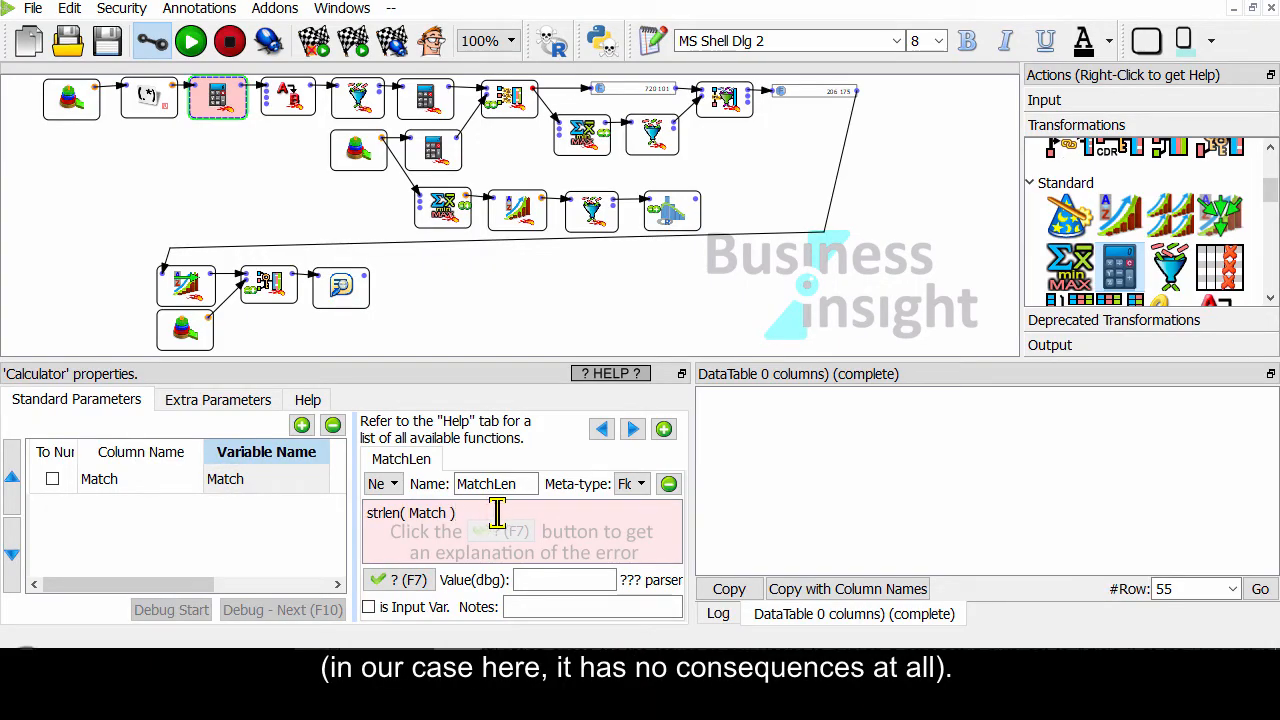
click(432, 580)
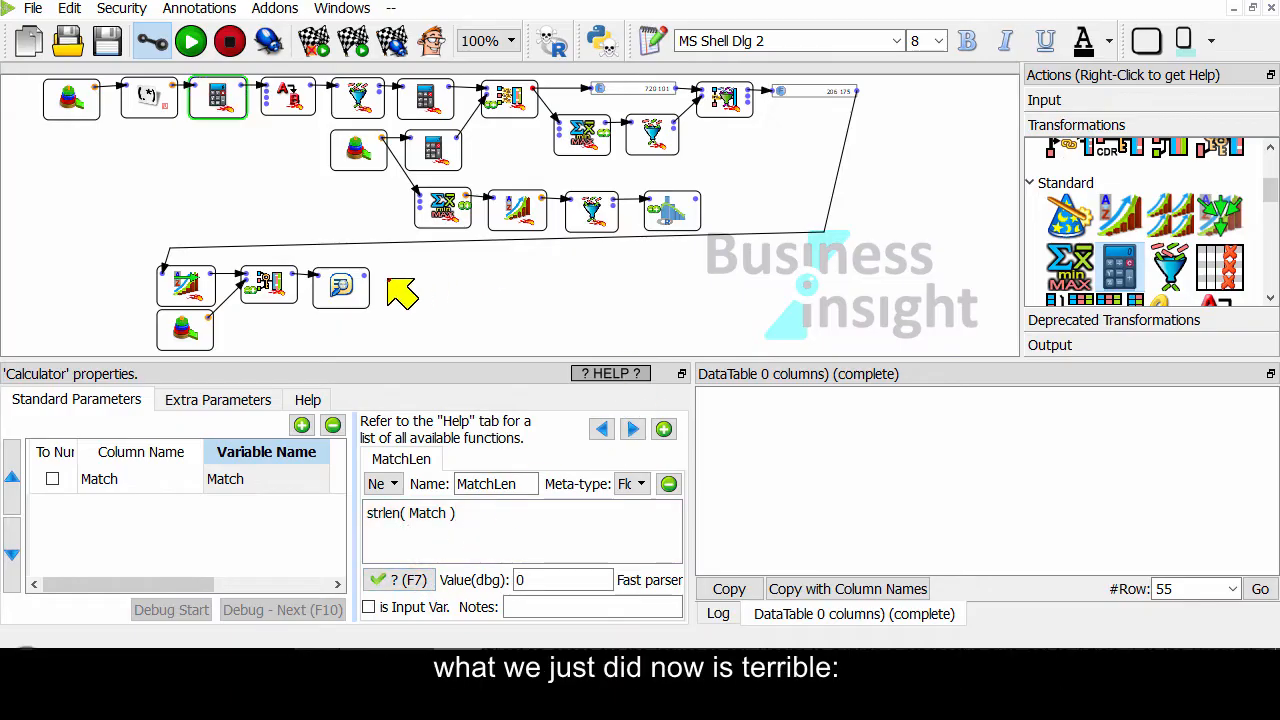
Step: Set the match length parameter of the extractSurroundingLines action to the MatchLen column
click(341, 290)
click(340, 546)
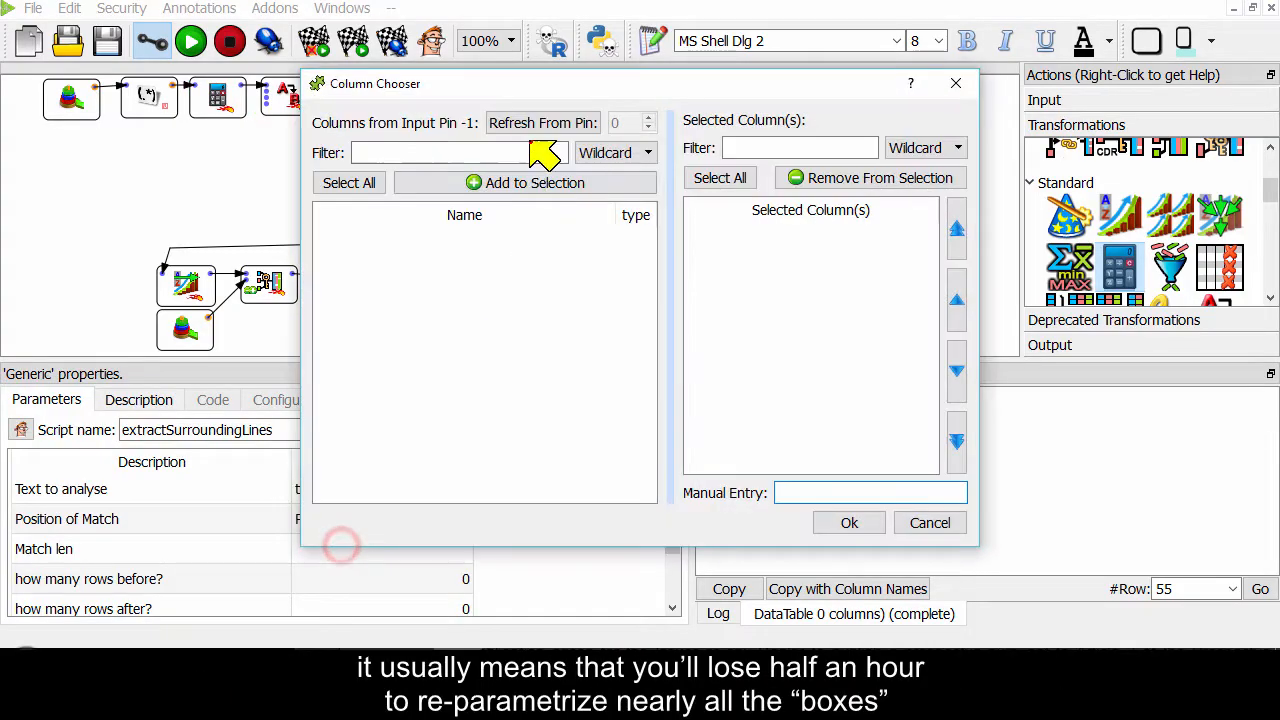
click(538, 123)
double_click(393, 333)
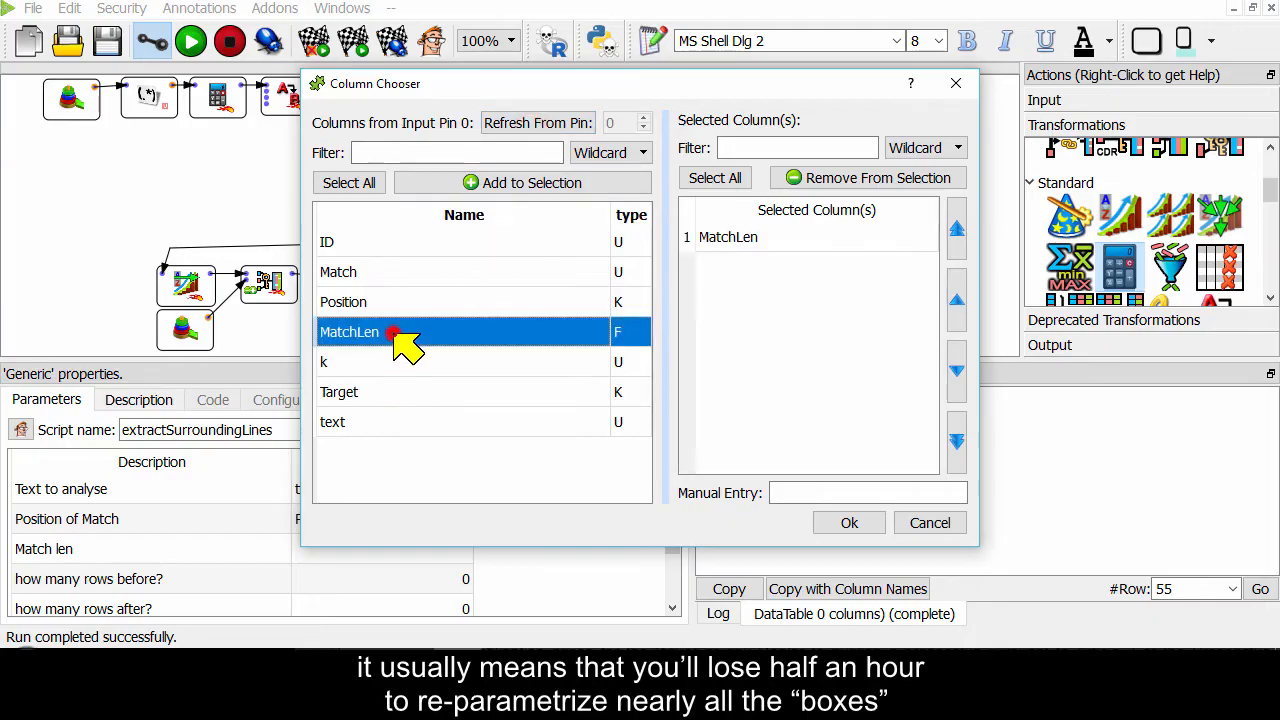
click(840, 524)
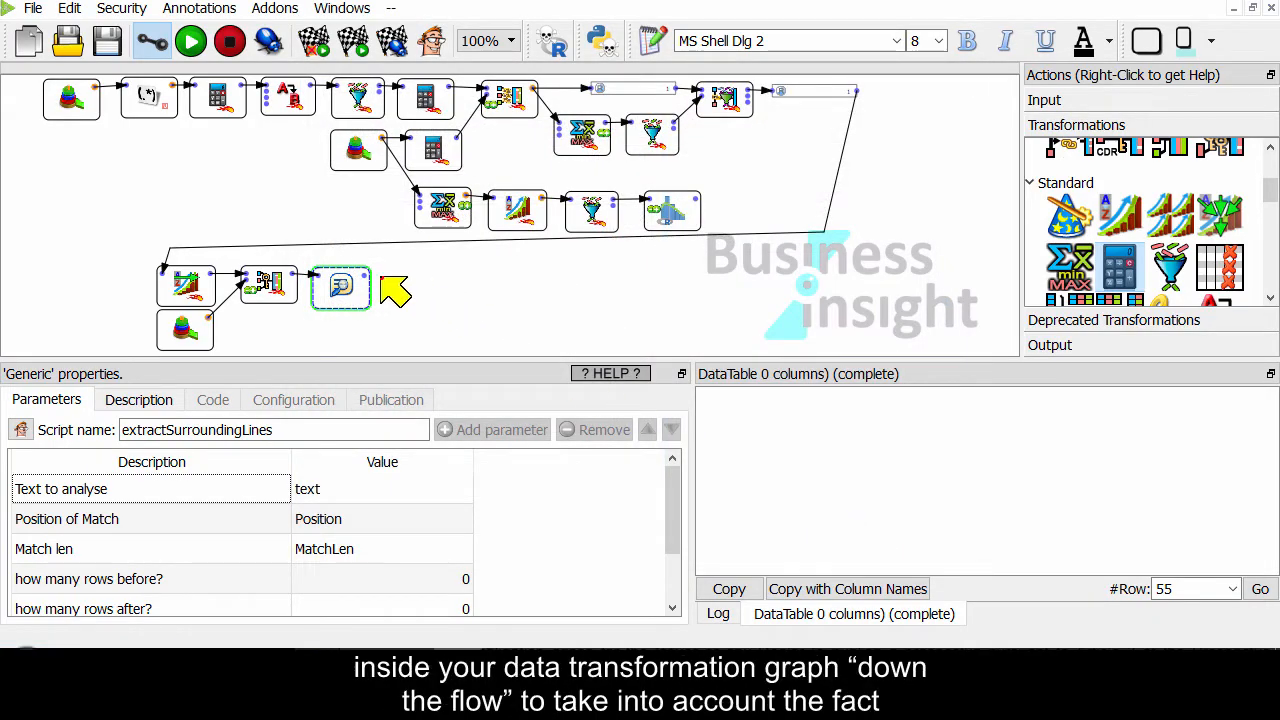
Step: Run the extractSurroundingLines action and examine the OnSameRow_before and OnSameRow_after columns in its output table, widening them for reading
key(F5)
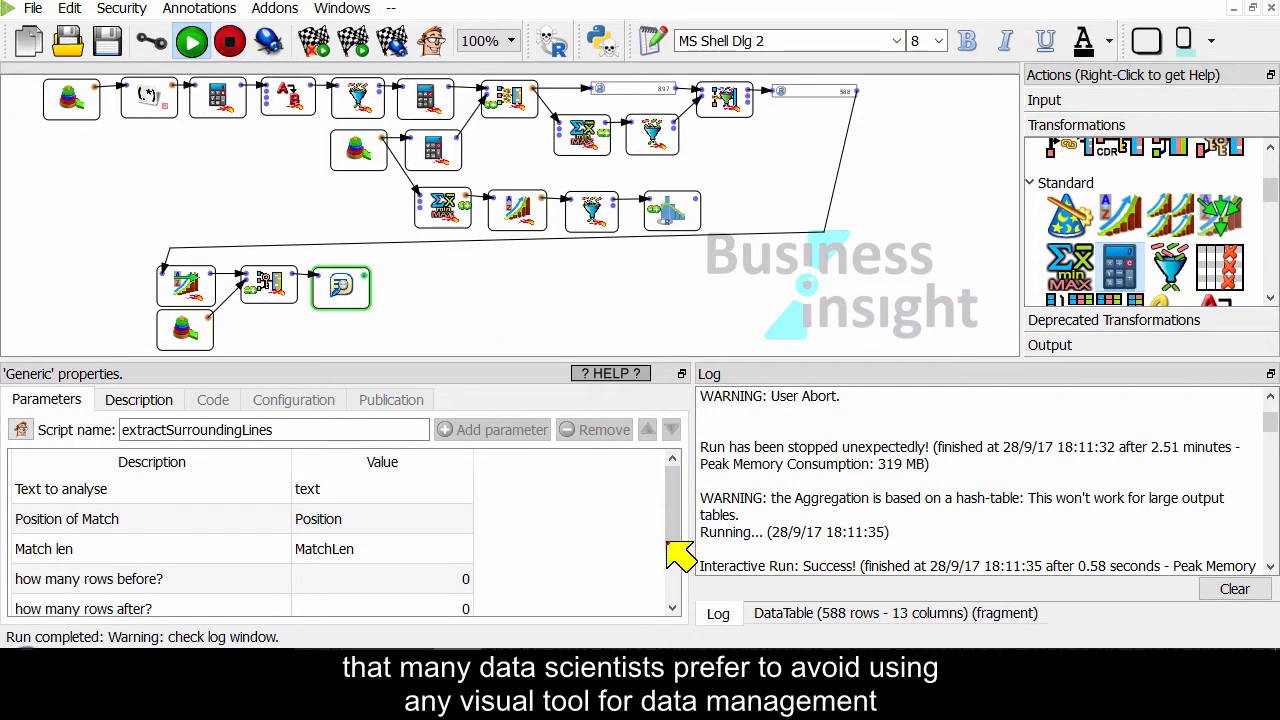
click(840, 613)
drag(858, 566, 1120, 575)
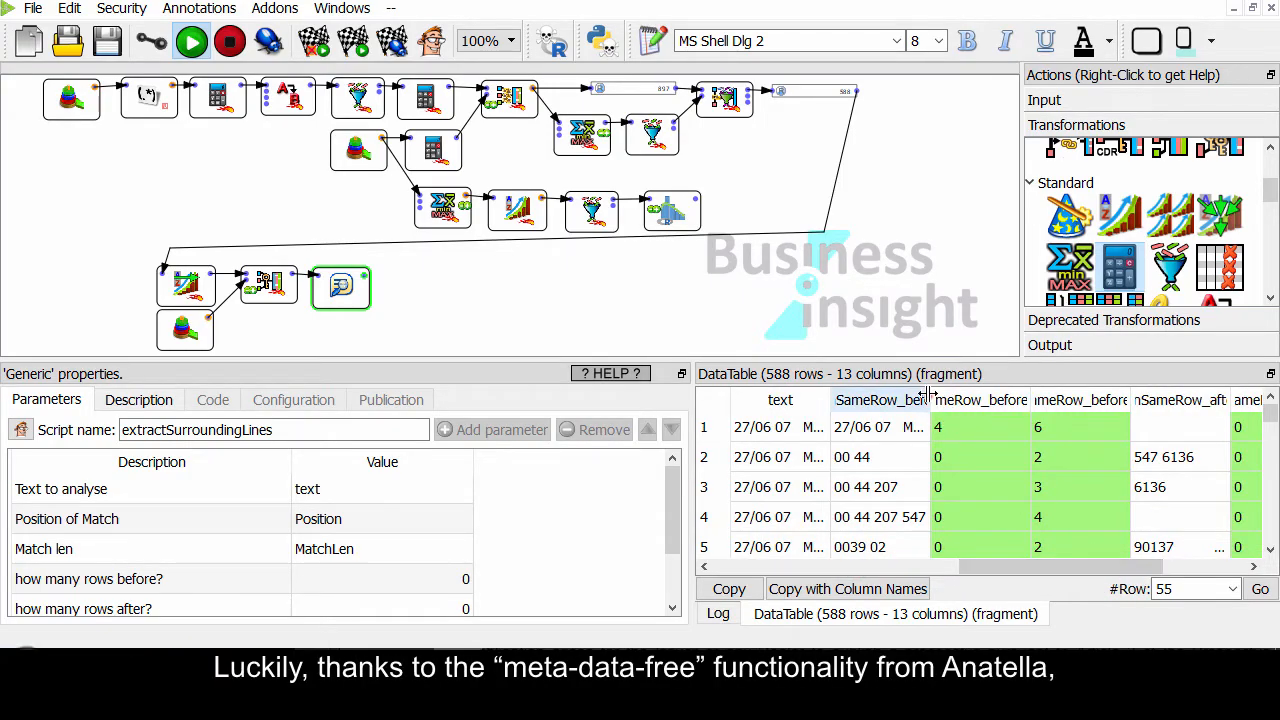
drag(929, 393, 1034, 395)
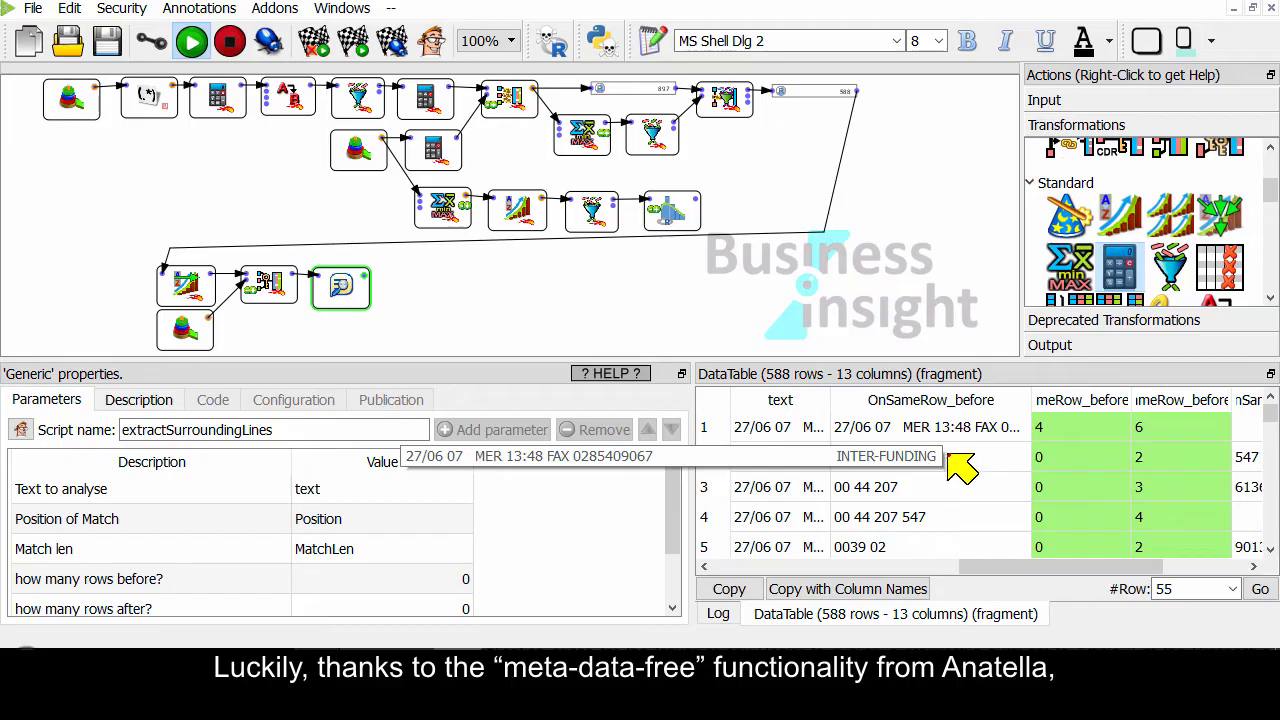
drag(1045, 566, 1145, 518)
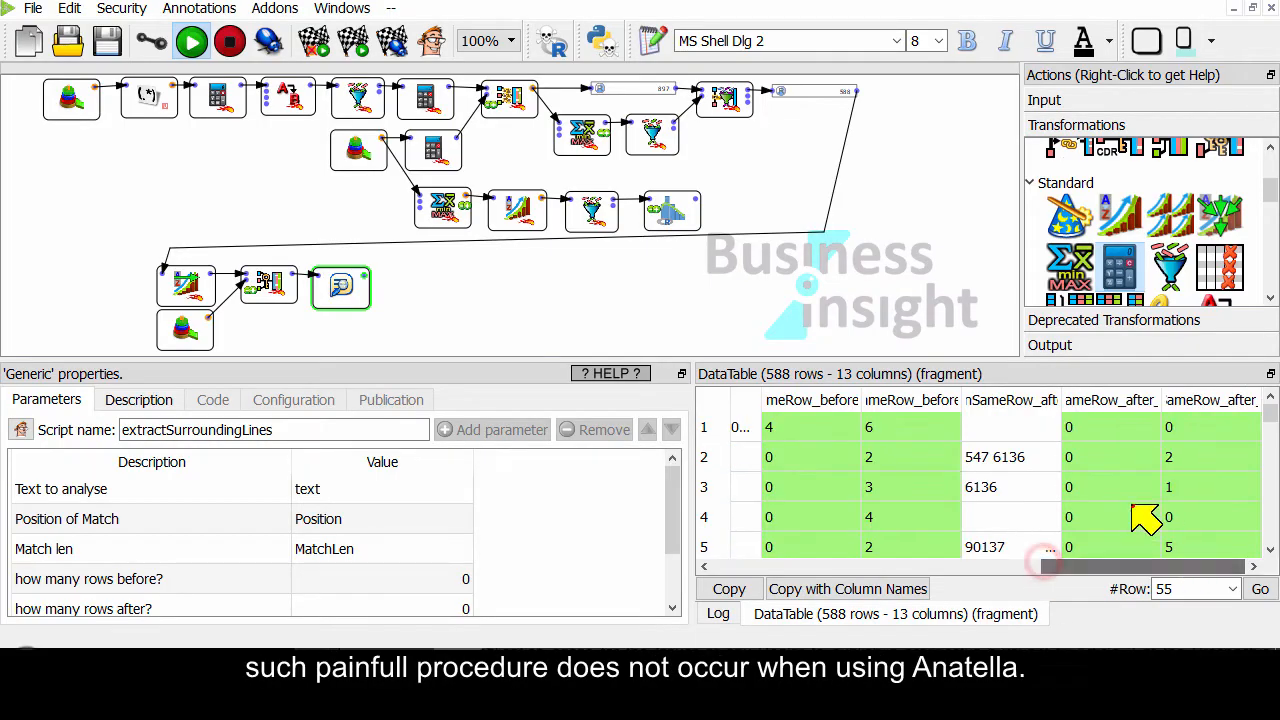
drag(1059, 400, 1110, 400)
scroll(1048, 508, down, 4)
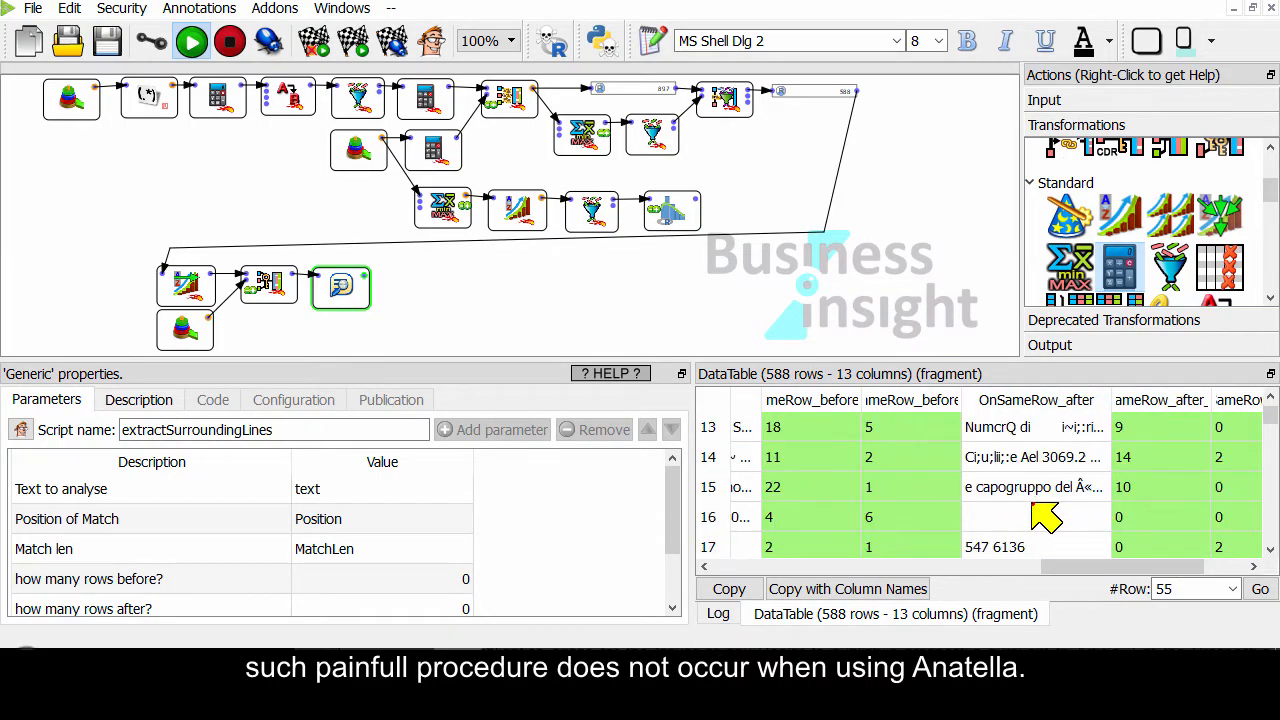
scroll(1045, 516, down, 8)
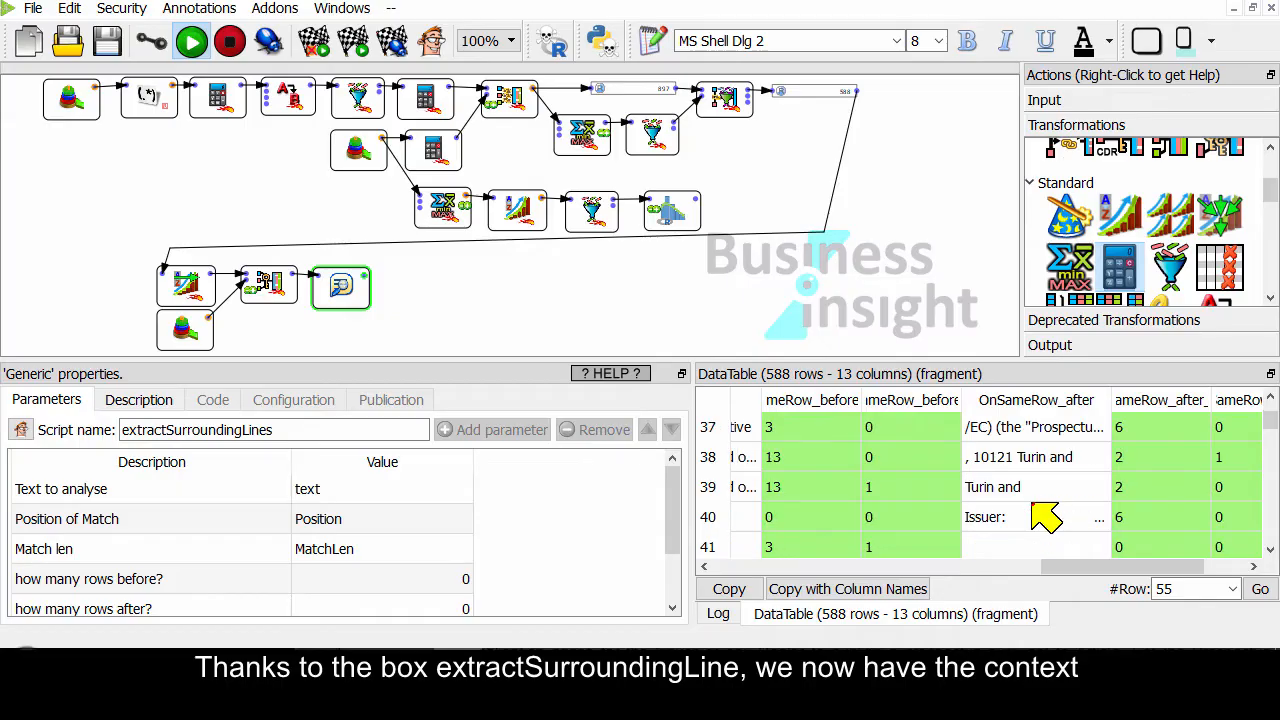
scroll(1045, 516, down, 10)
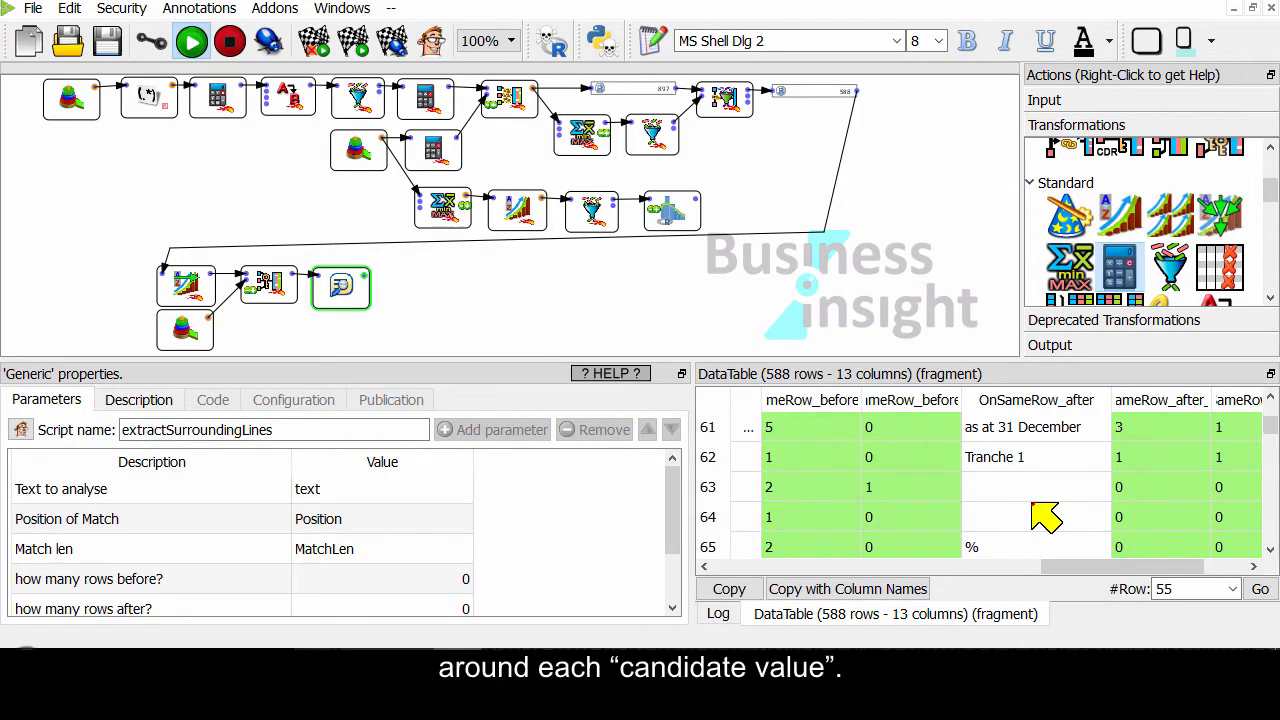
scroll(1045, 516, down, 5)
scroll(1045, 516, up, 1)
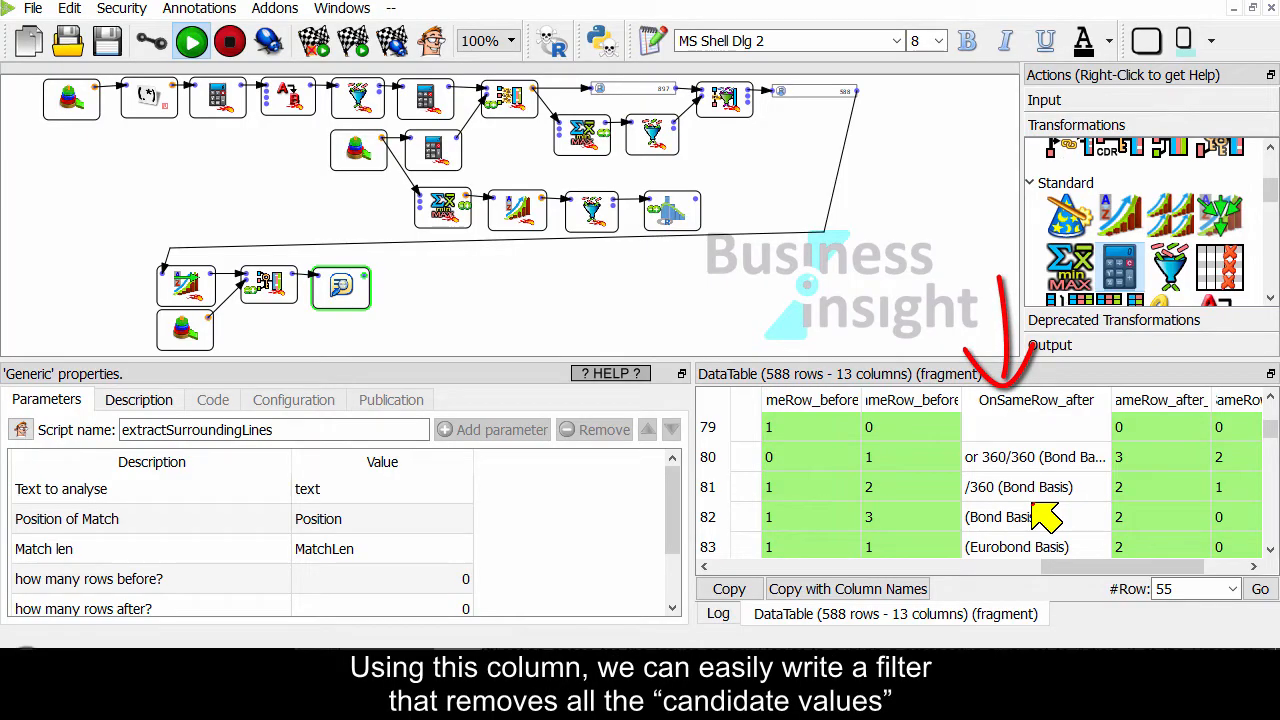
Step: Add a FilterRows action after extractSurroundingLines and give it the OnSameRow_after column as input variable
drag(1170, 264, 428, 288)
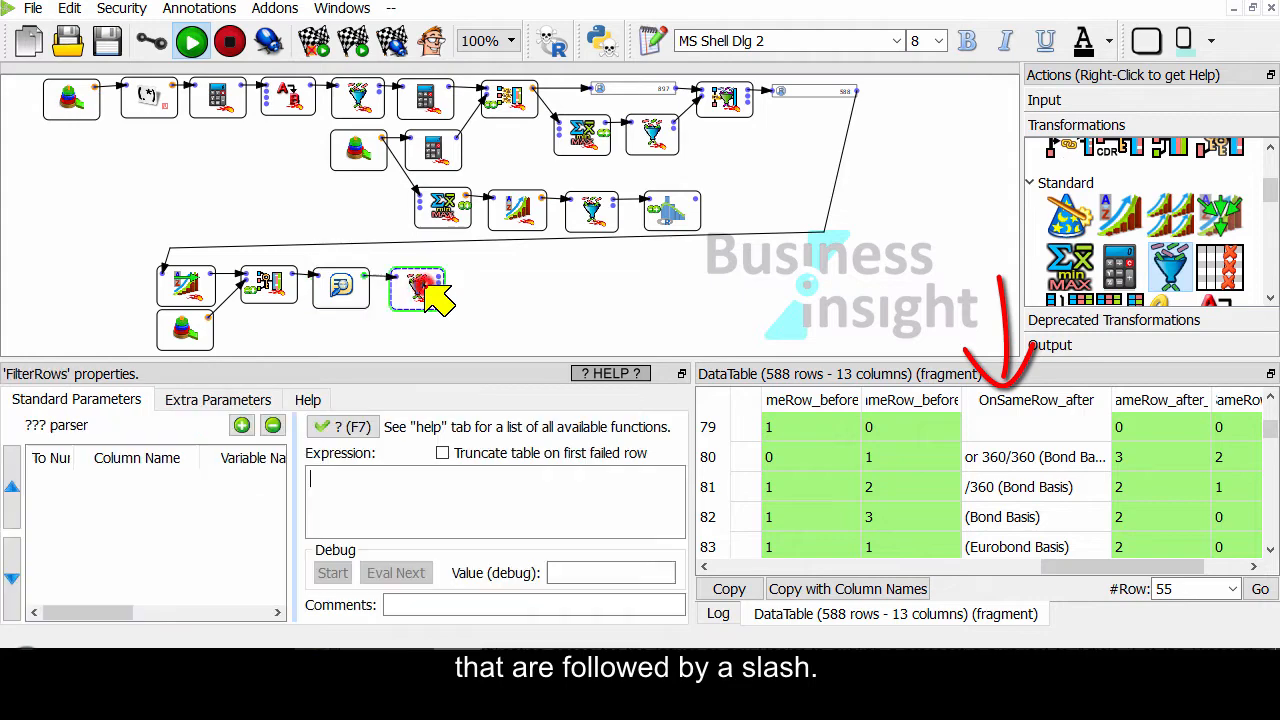
click(243, 426)
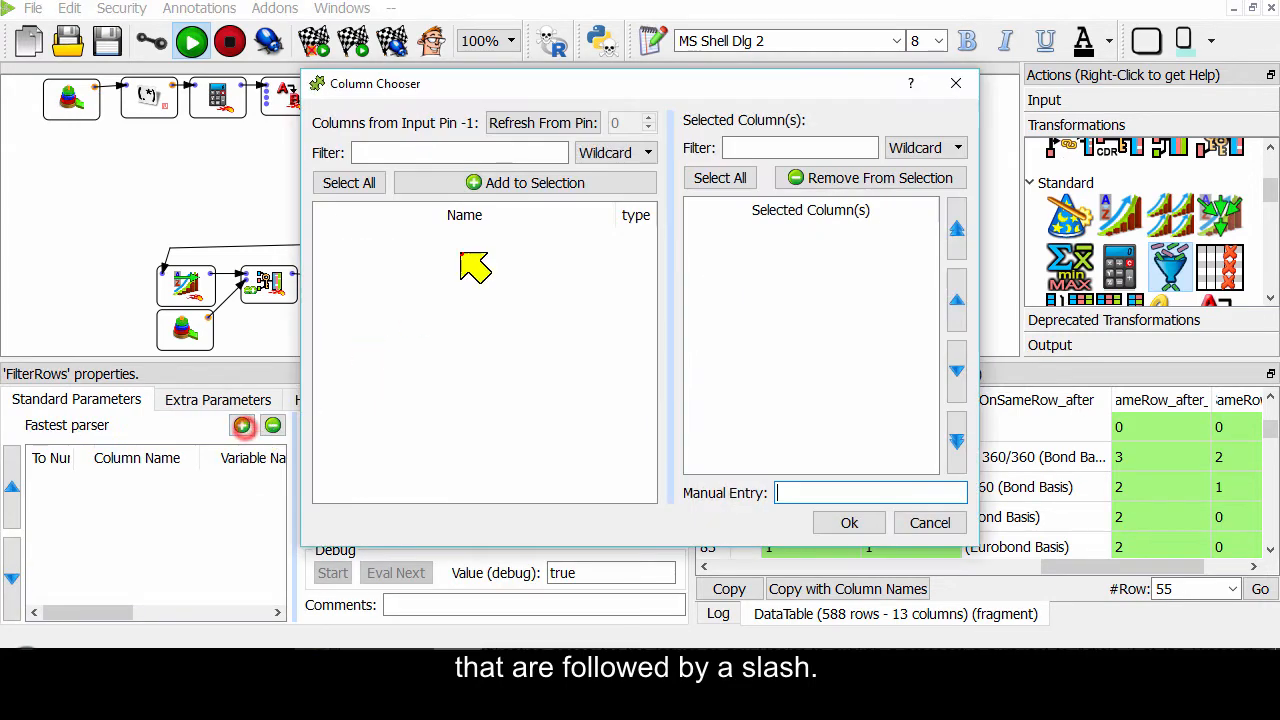
click(537, 123)
scroll(415, 480, down, 2)
double_click(414, 455)
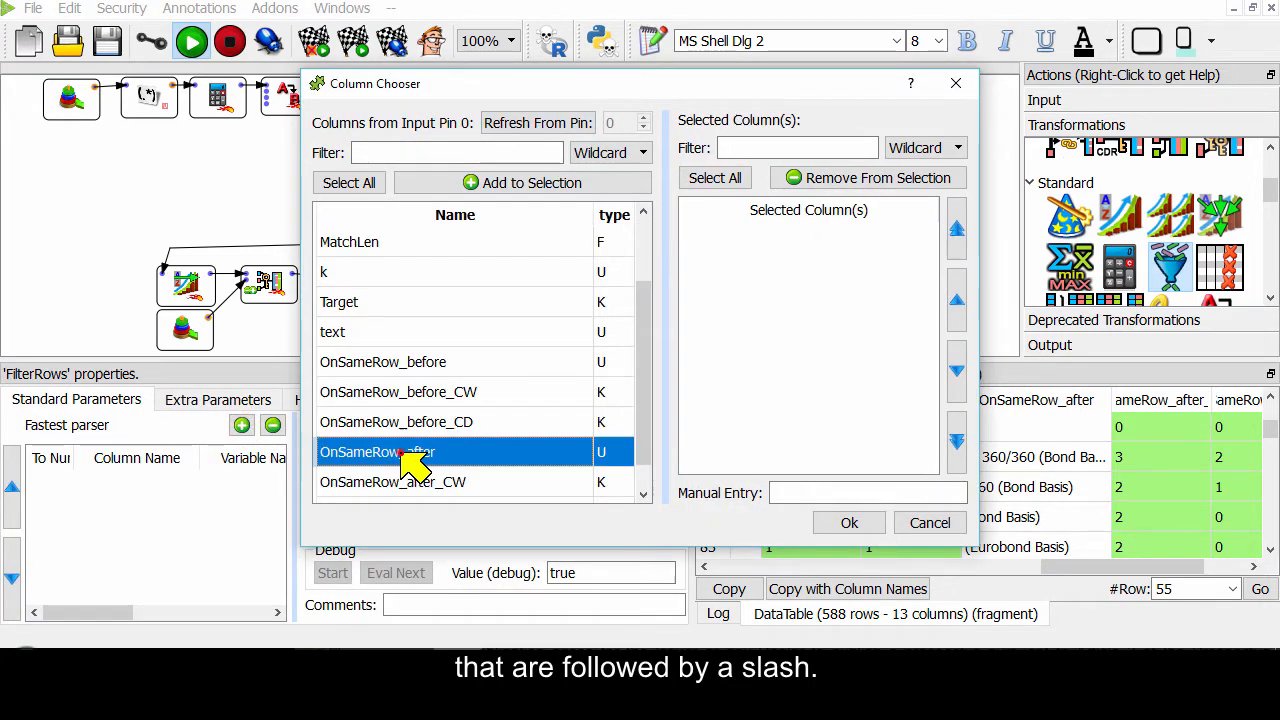
click(849, 523)
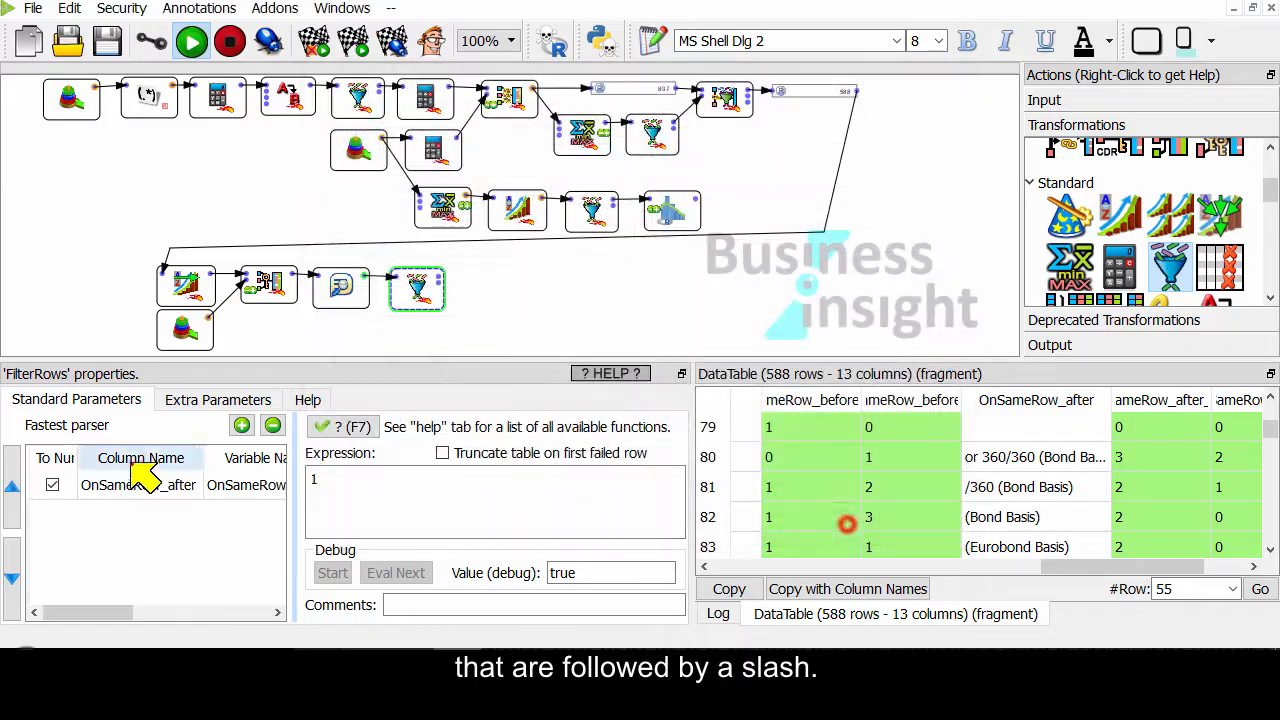
Step: Rename the filter's variable to a, without numeric conversion, and set the filter expression to not(startsWith(a,"/"))
double_click(252, 486)
text(a)
double_click(368, 483)
text(no)
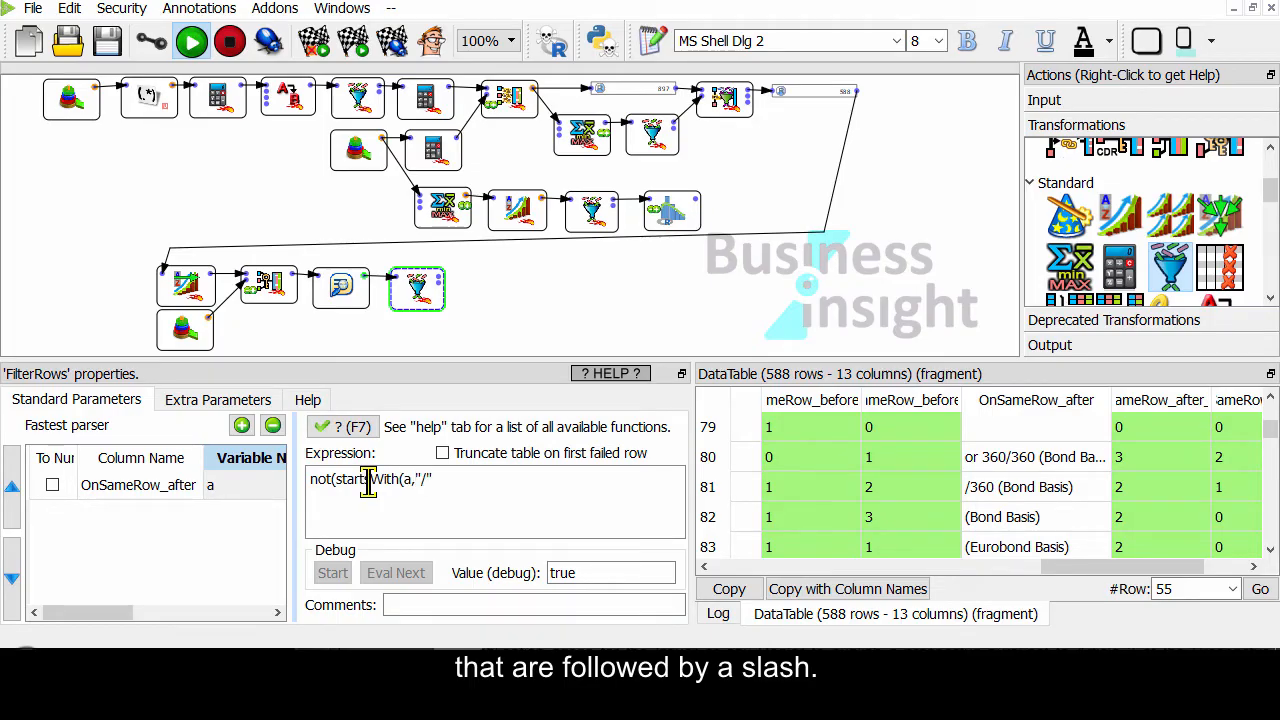
text())
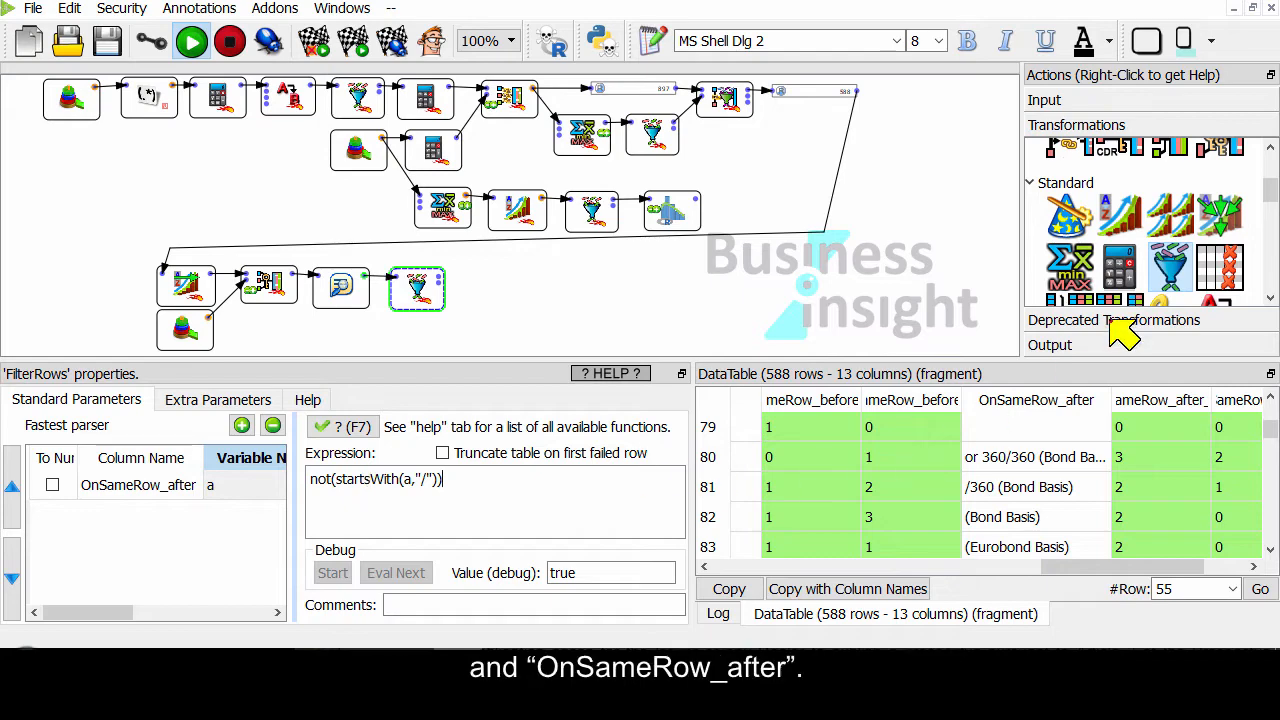
Step: Add a SelectColumns action after the slash filter and set it to drop the text and k columns
drag(1219, 267, 486, 288)
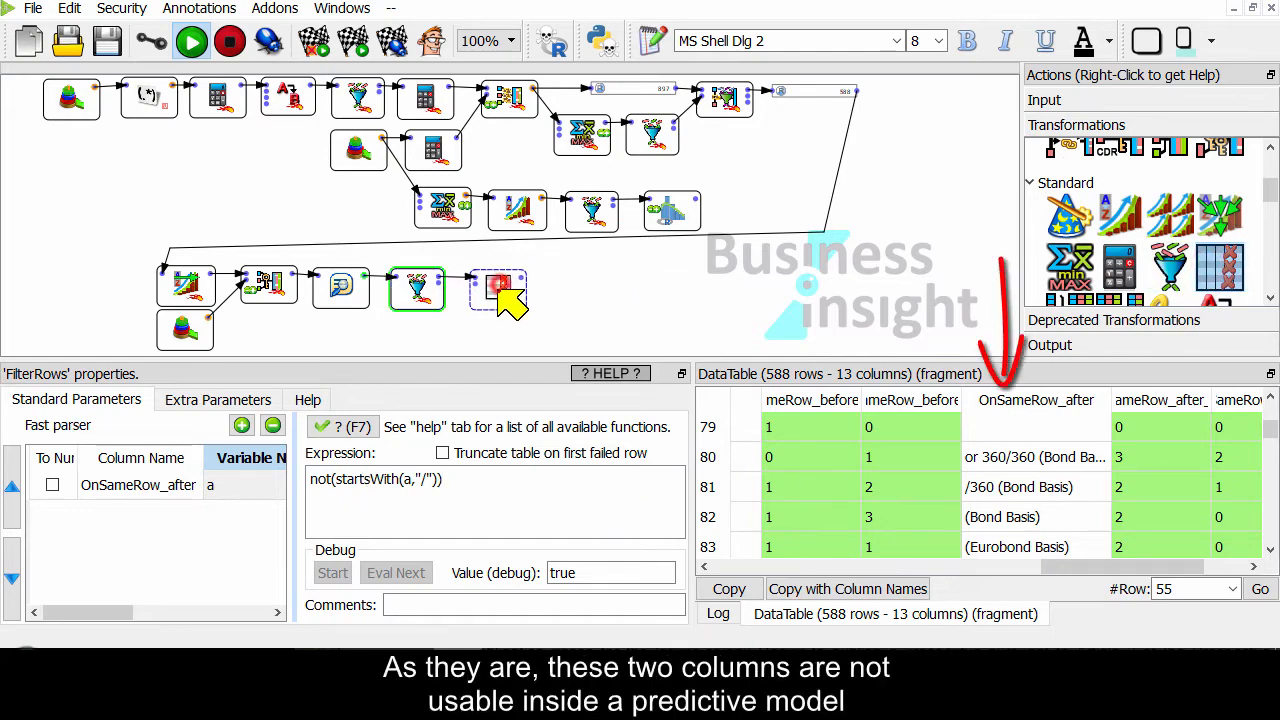
click(488, 287)
click(363, 405)
click(540, 123)
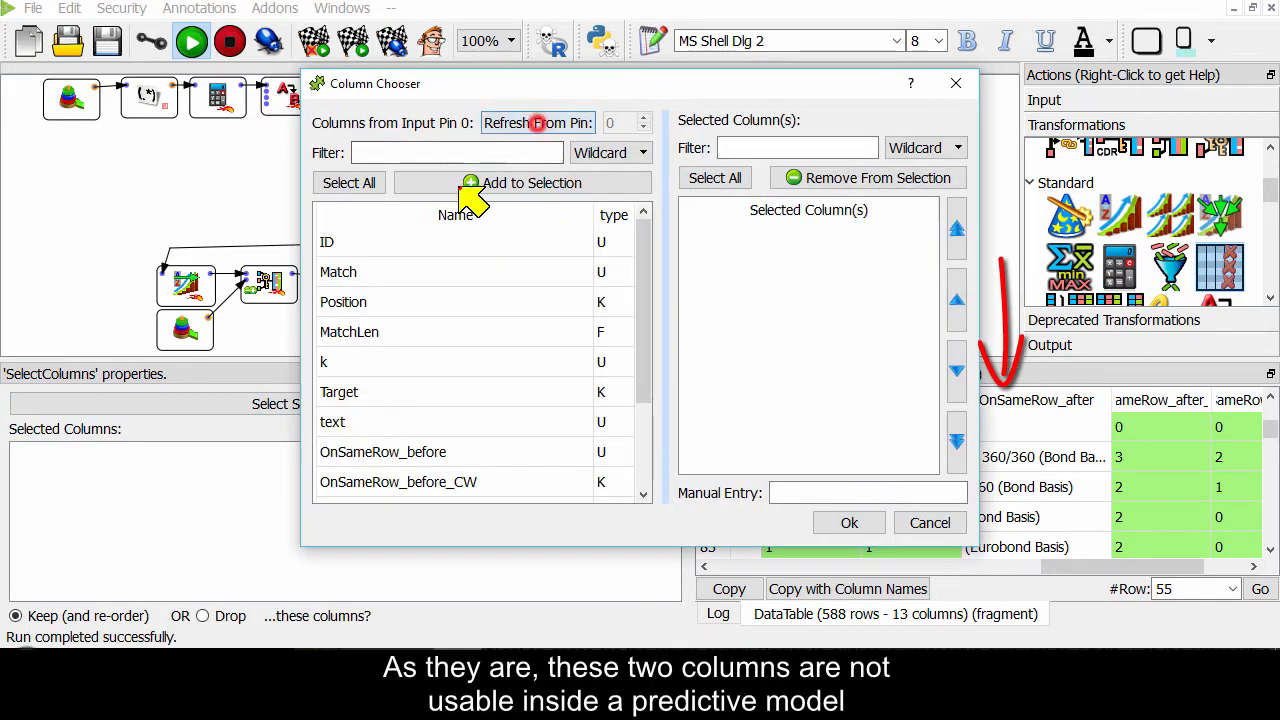
double_click(400, 422)
double_click(402, 362)
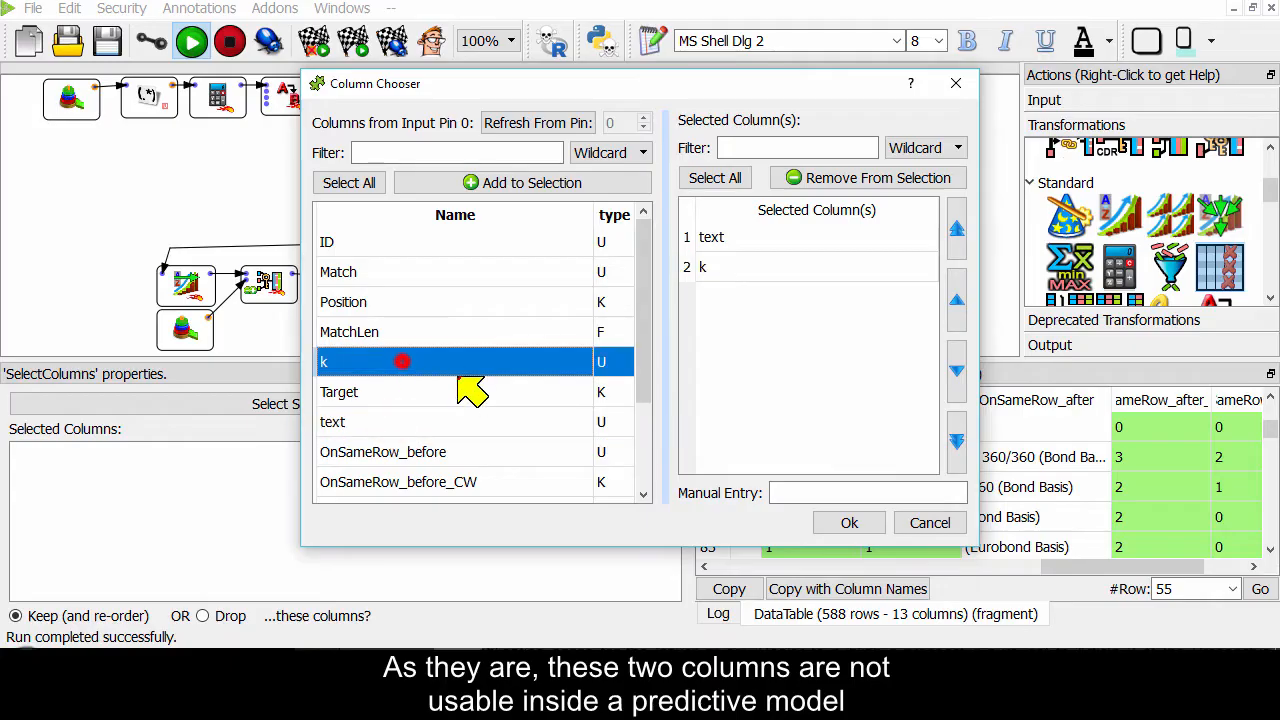
click(849, 523)
click(203, 616)
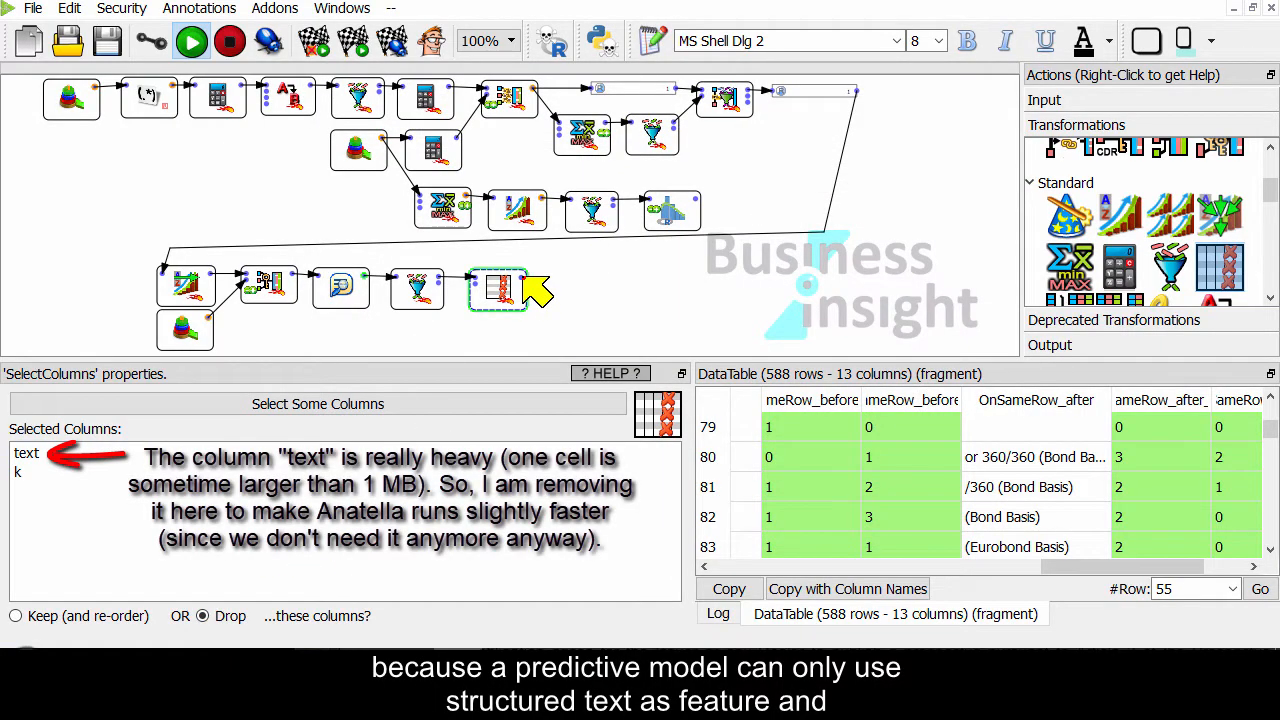
Step: Add a BagOfWord action after SelectColumns and set its column to bag to OnSameRow_before
scroll(1200, 240, down, 10)
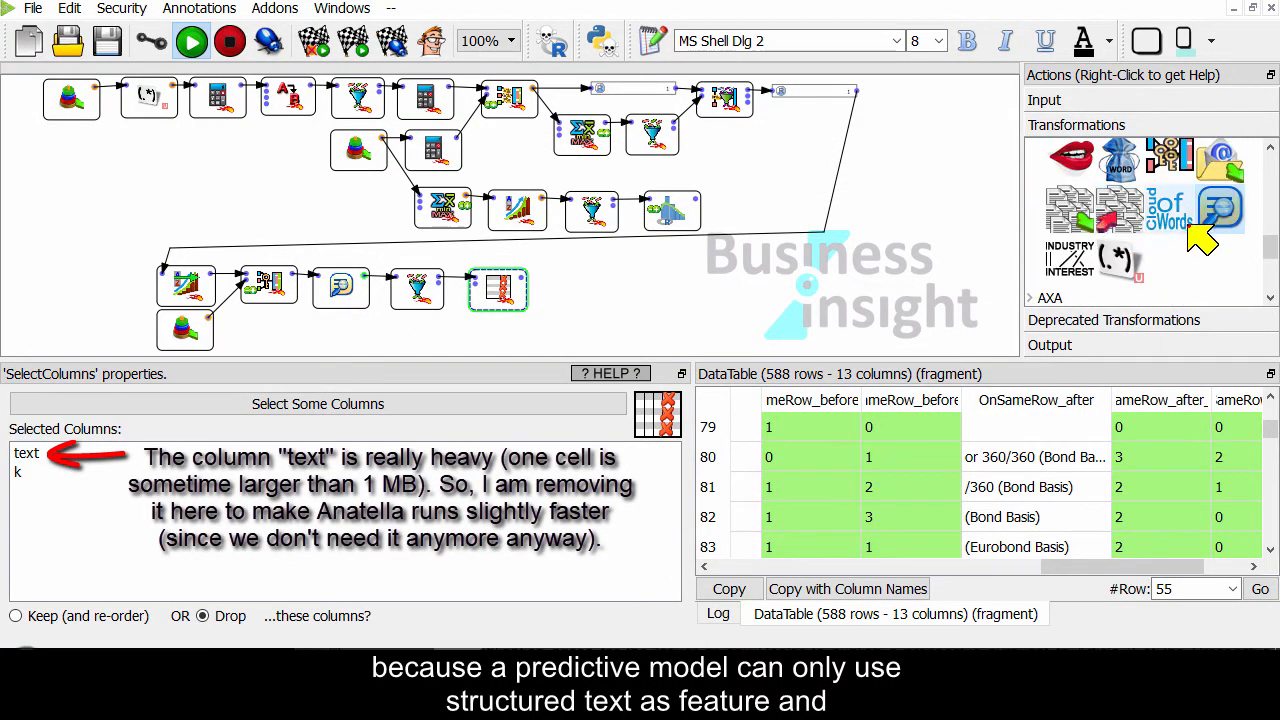
scroll(1203, 240, up, 2)
drag(1119, 210, 570, 286)
click(588, 300)
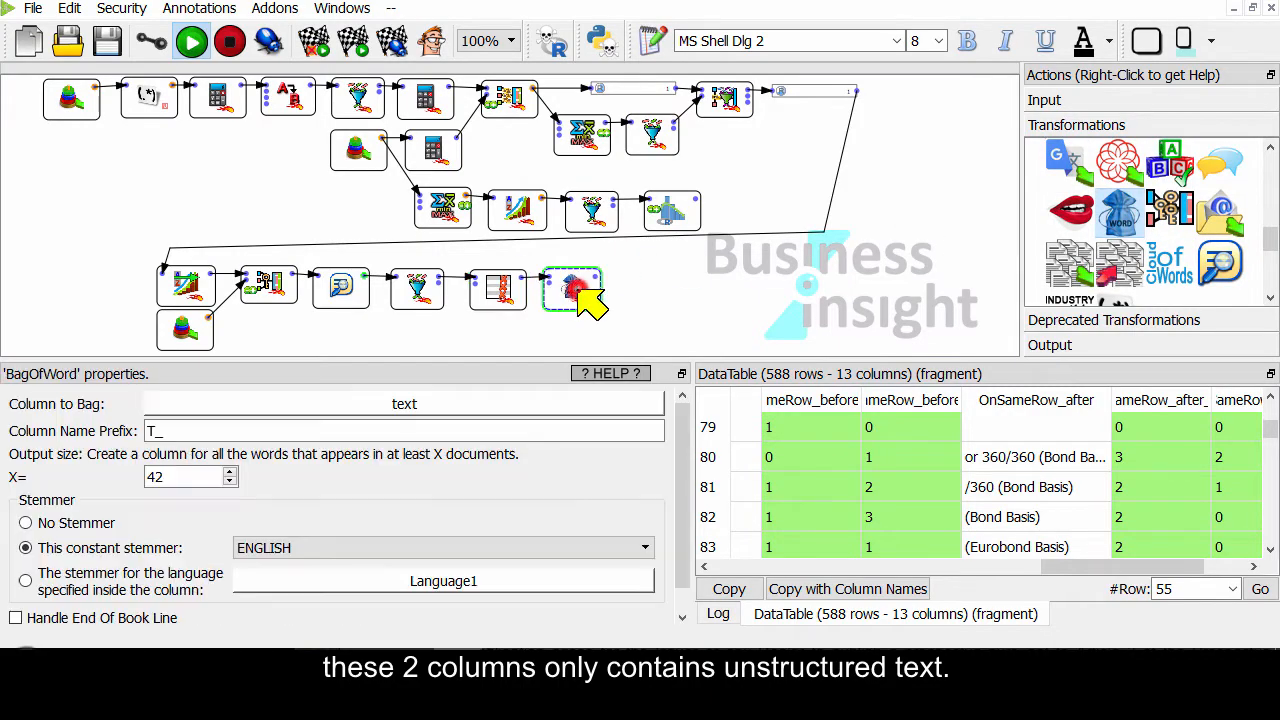
click(405, 404)
double_click(425, 393)
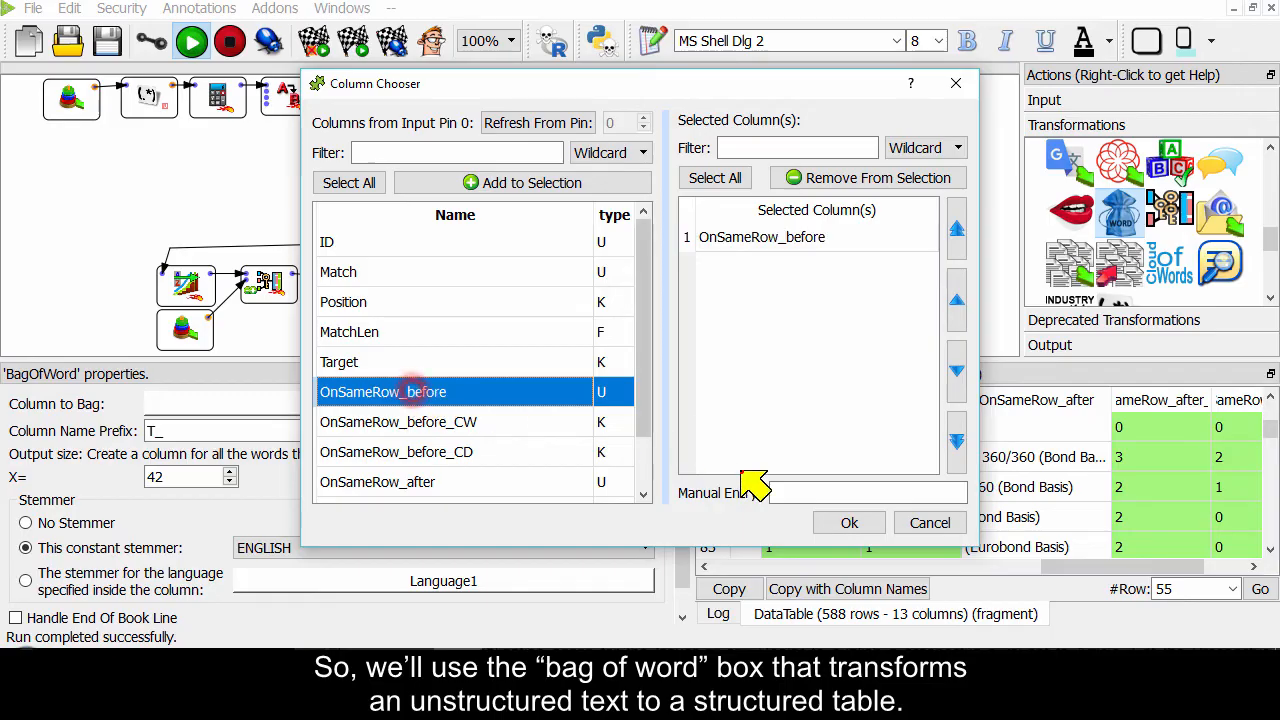
click(849, 522)
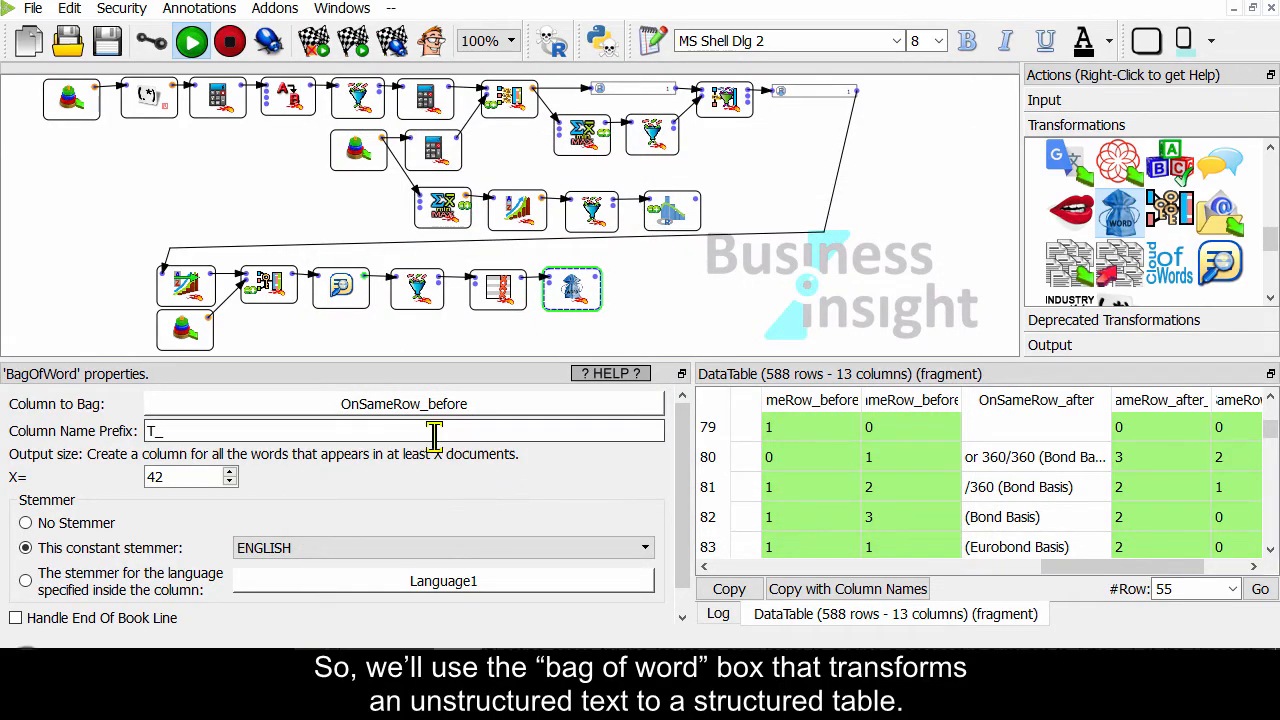
Step: Run the BagOfWord action with the column name prefix SameRB_ and a minimum of 5 documents per word
double_click(432, 431)
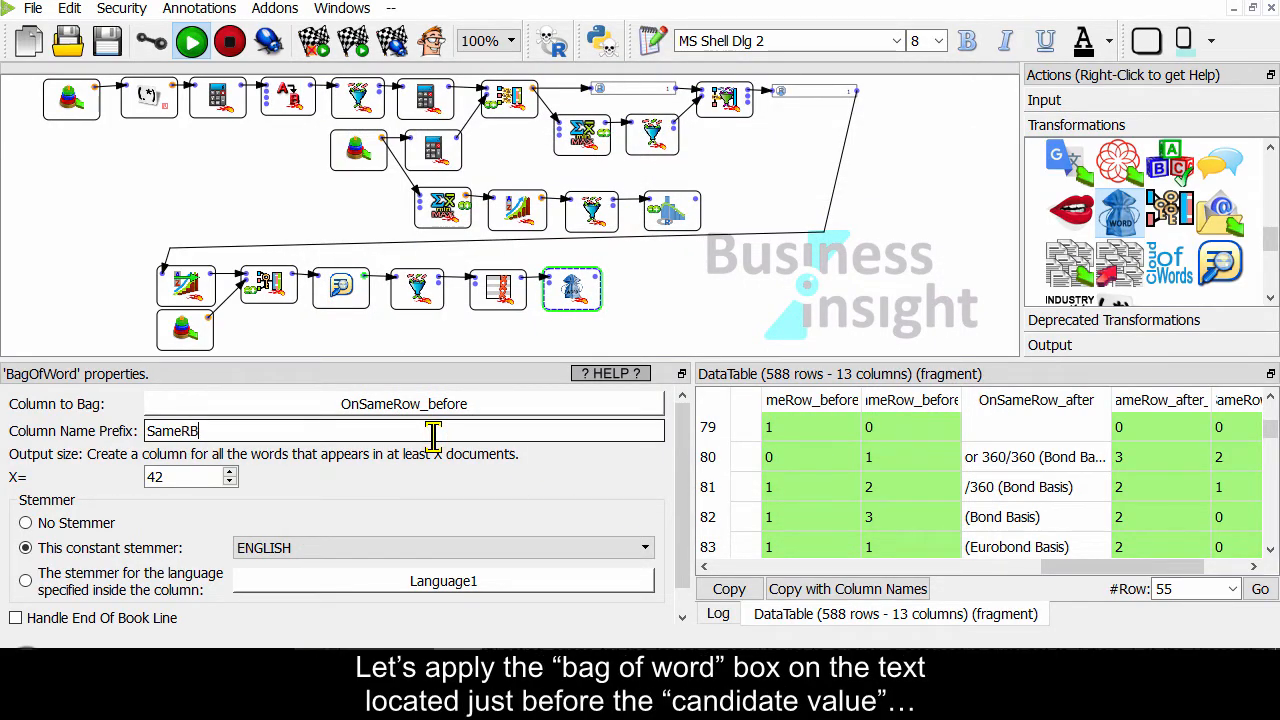
double_click(182, 477)
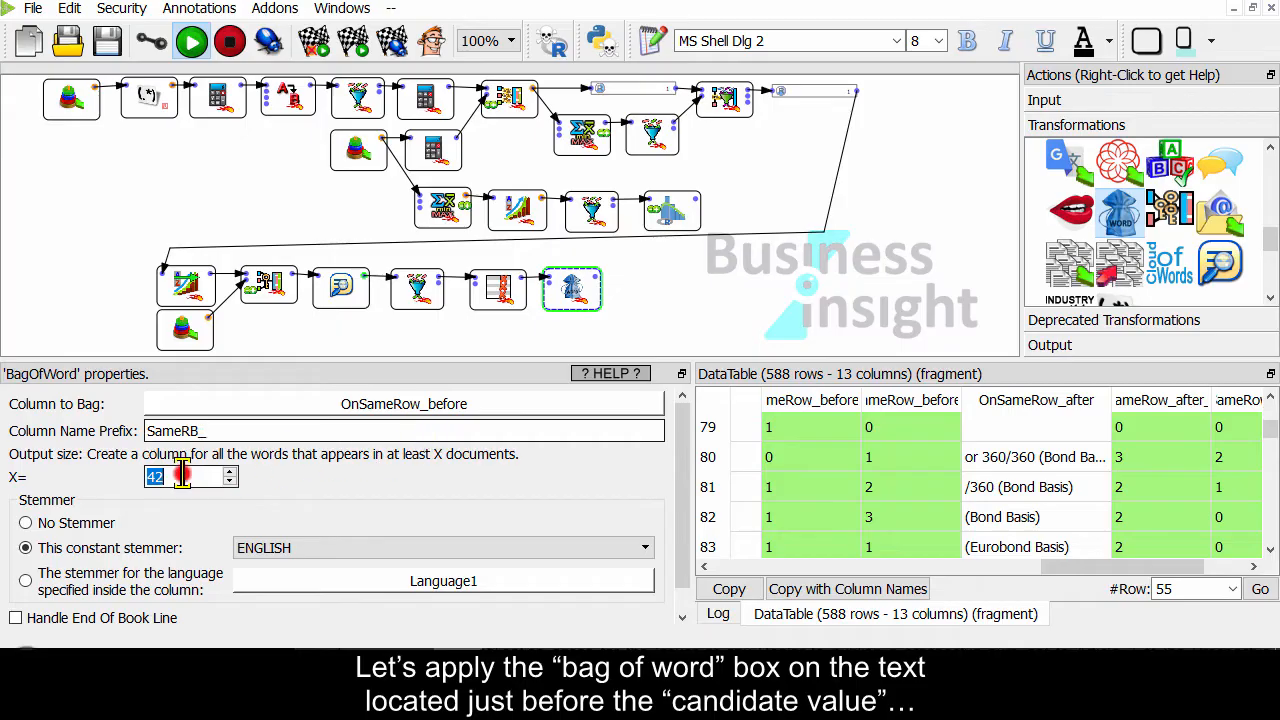
click(608, 288)
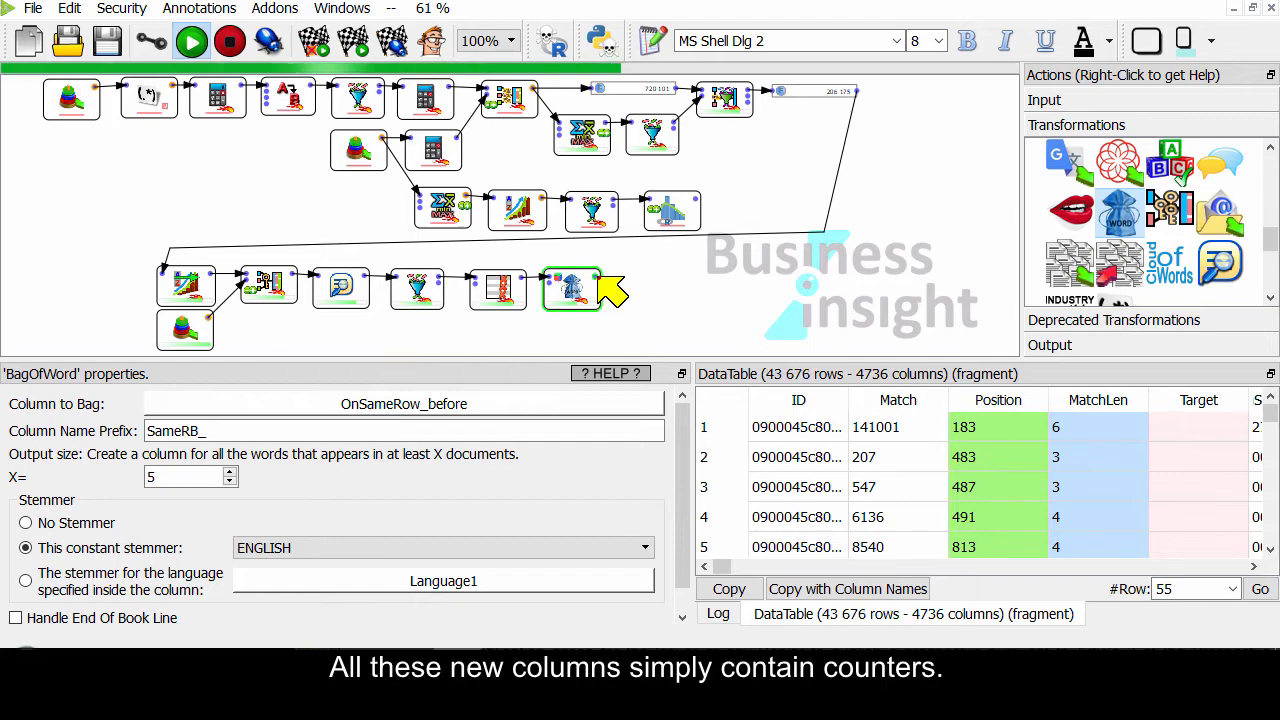
Step: Stop the run and examine the SameRB_ word counter columns in an enlarged view of the output table
click(236, 45)
click(806, 613)
drag(765, 375, 23, 39)
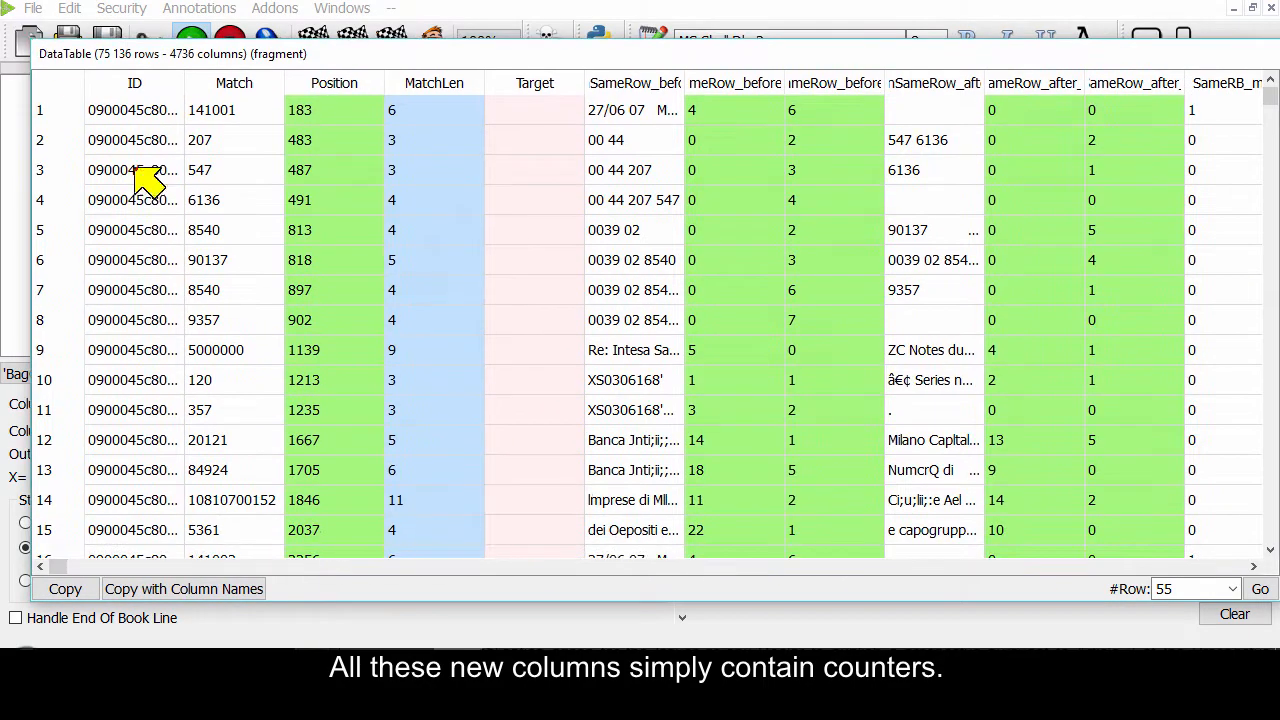
click(1253, 566)
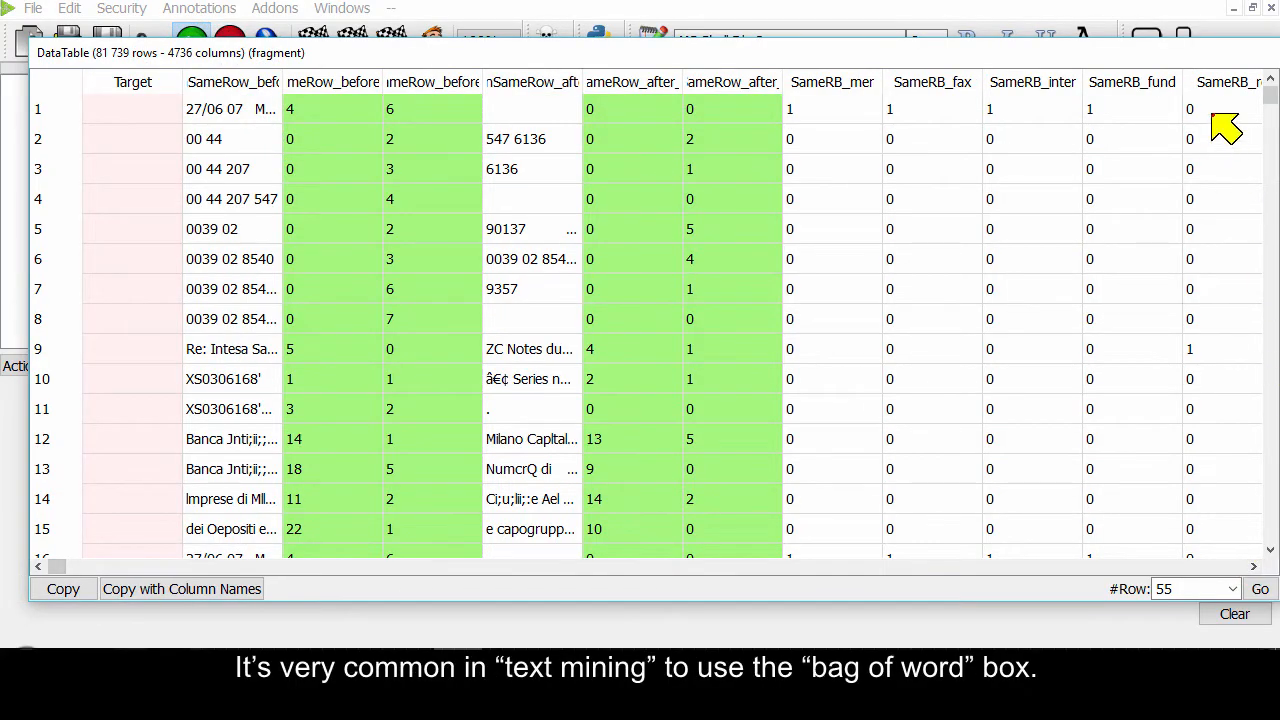
double_click(1186, 55)
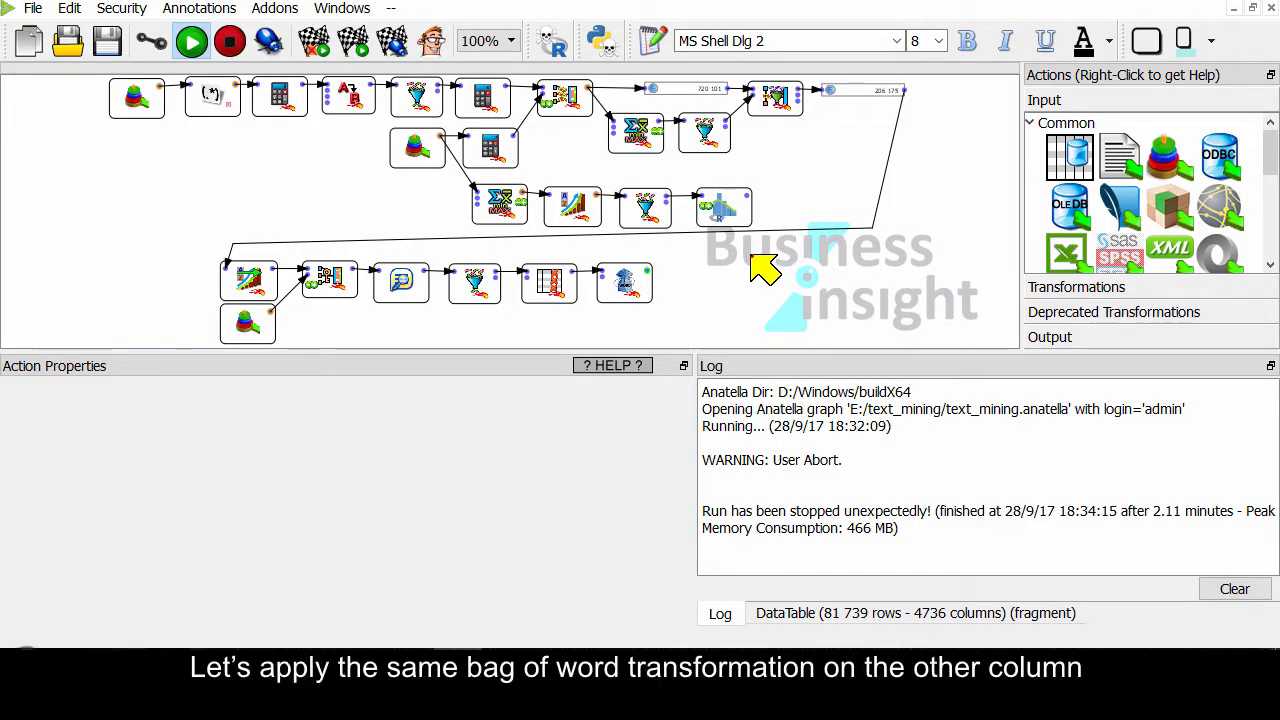
Step: Duplicate the BagOfWord action at the end of the chain and set the copy's column to bag to OnSameRow_after
drag(635, 290, 702, 289)
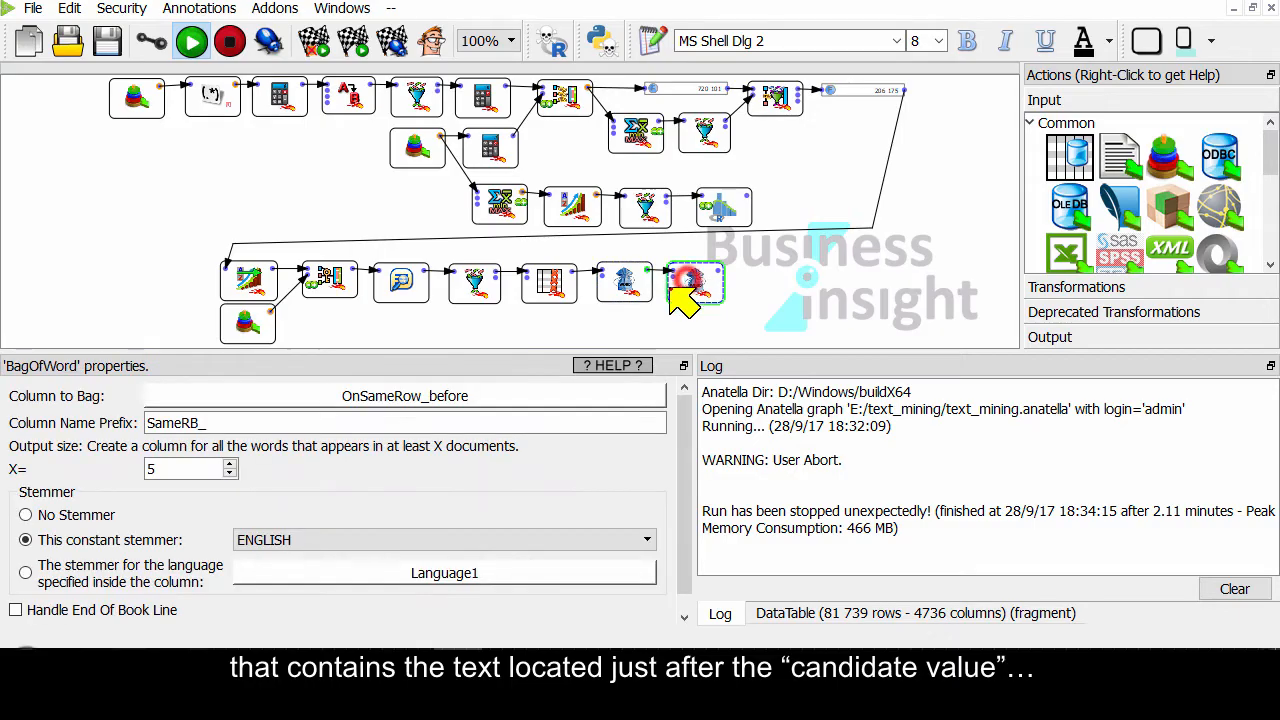
click(440, 398)
click(527, 124)
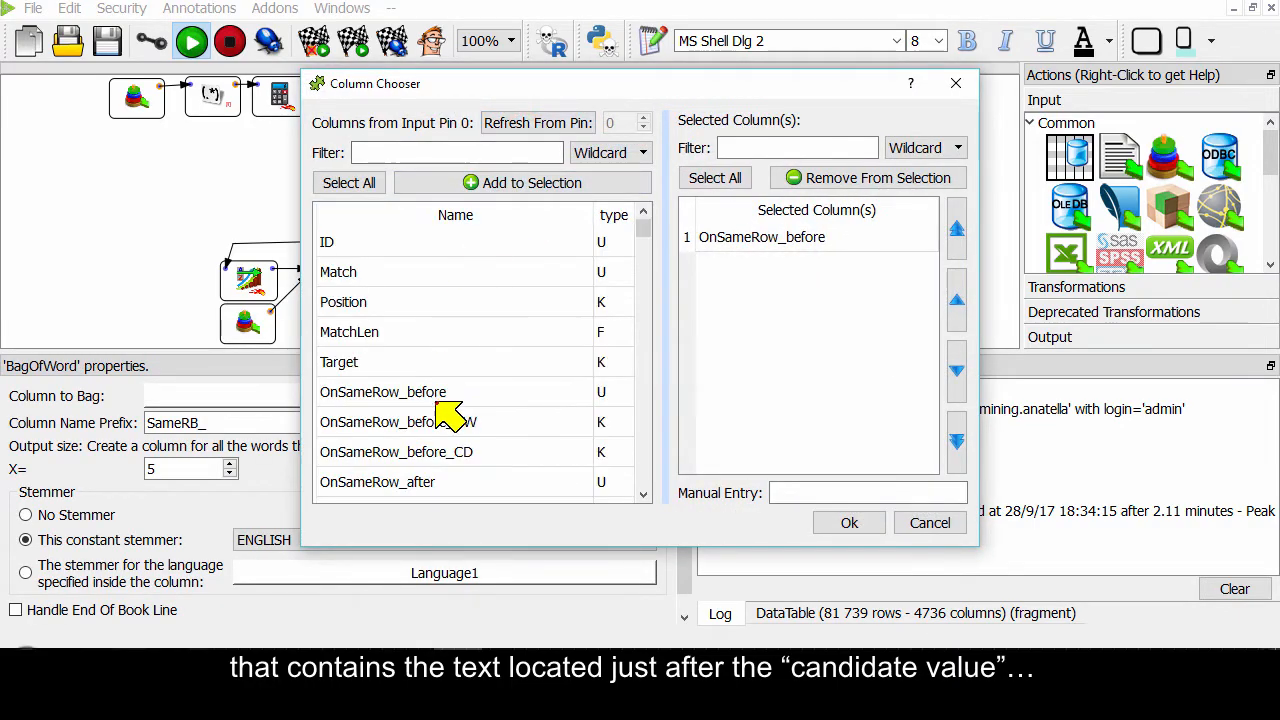
double_click(415, 482)
click(849, 523)
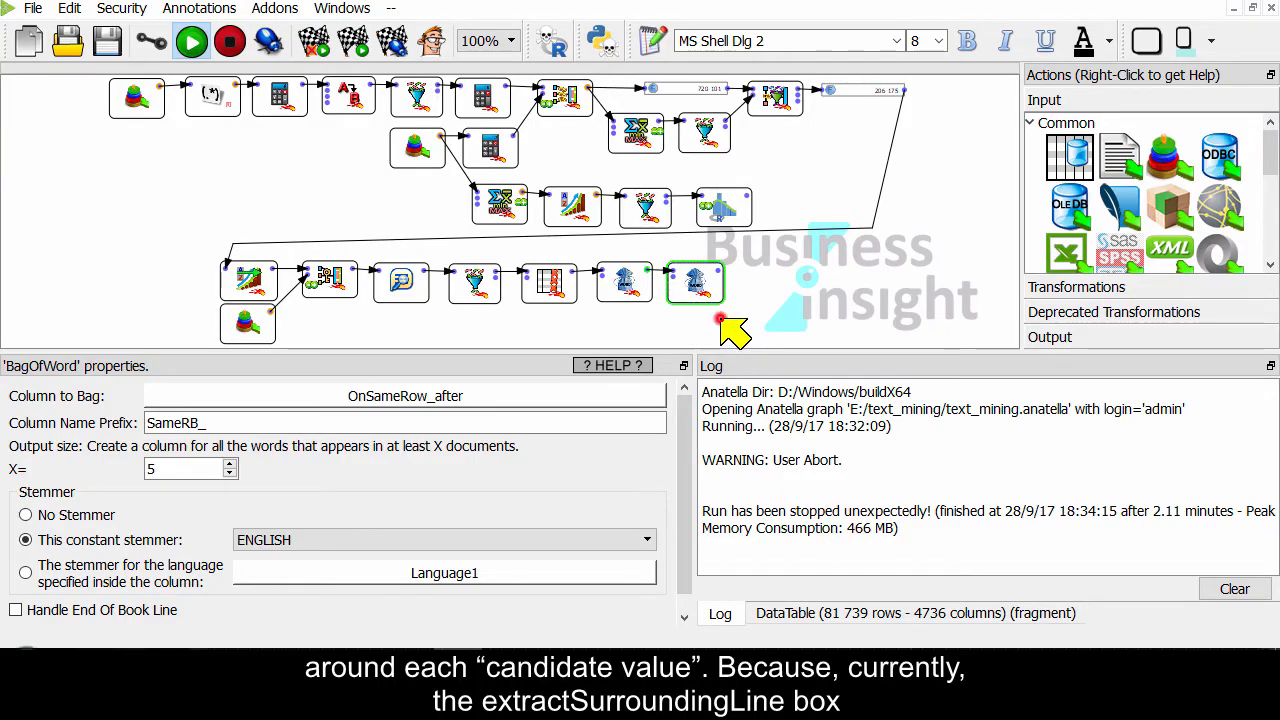
Step: Make room before SelectColumns and insert a copy of the extractSurroundingLines action after the slash filter
drag(758, 320, 620, 290)
click(392, 312)
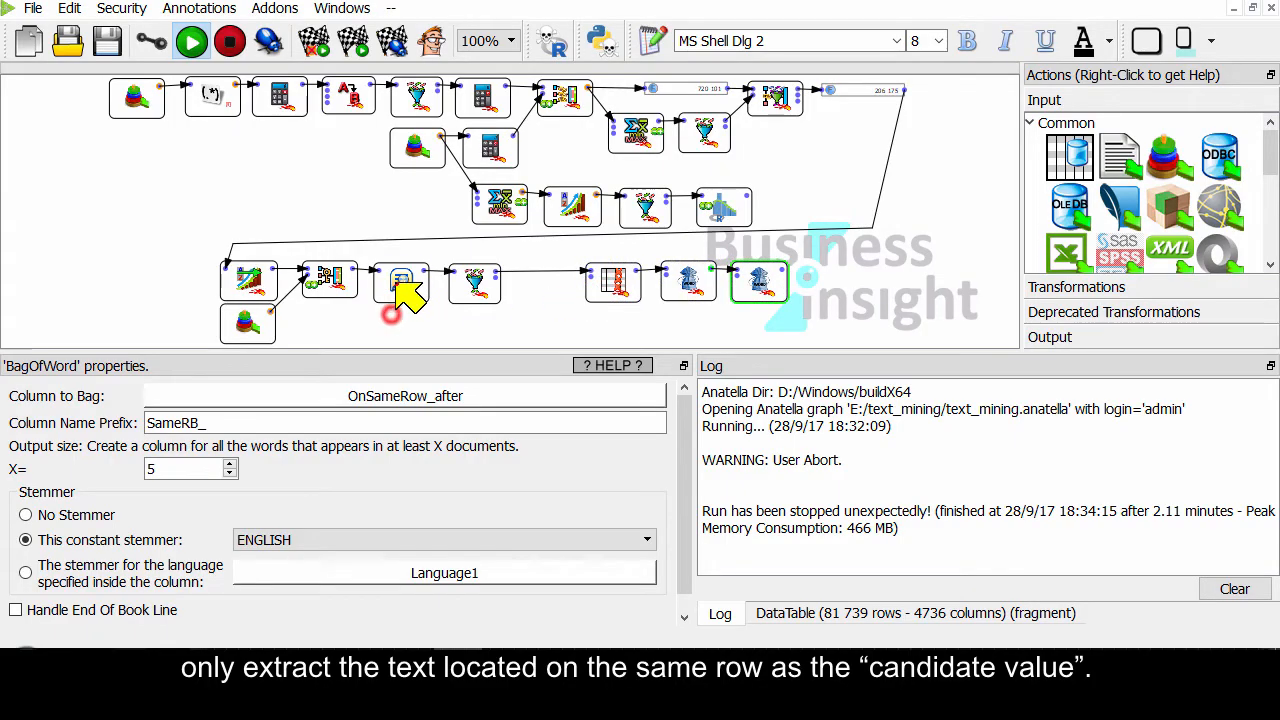
drag(394, 276, 522, 270)
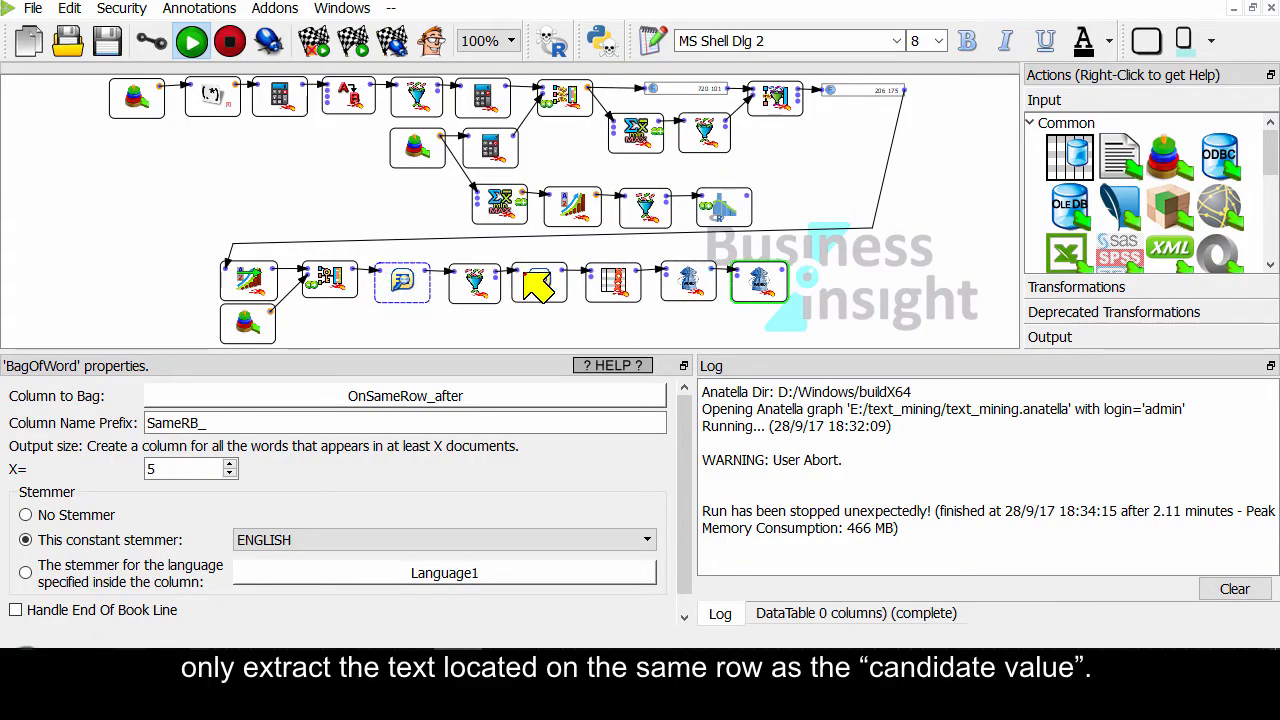
click(535, 272)
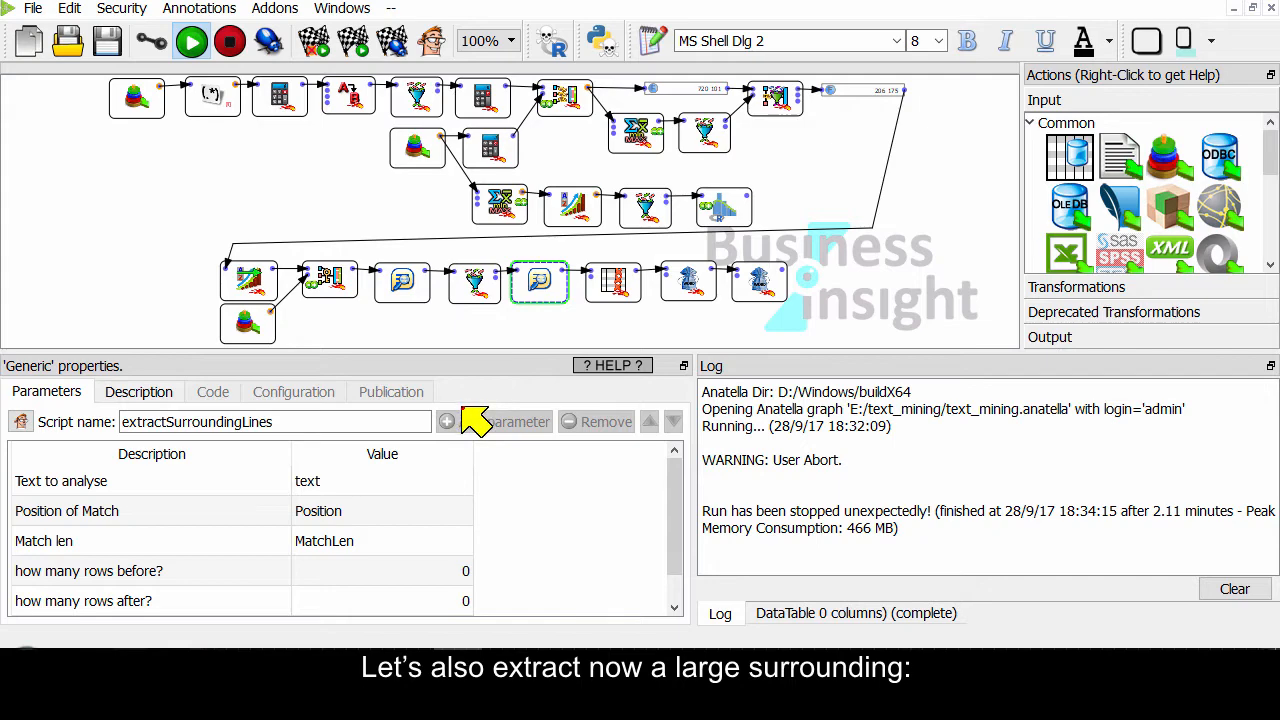
Step: Set the copied extractSurroundingLines action to extract 3 rows before and 3 rows after
click(437, 570)
click(438, 570)
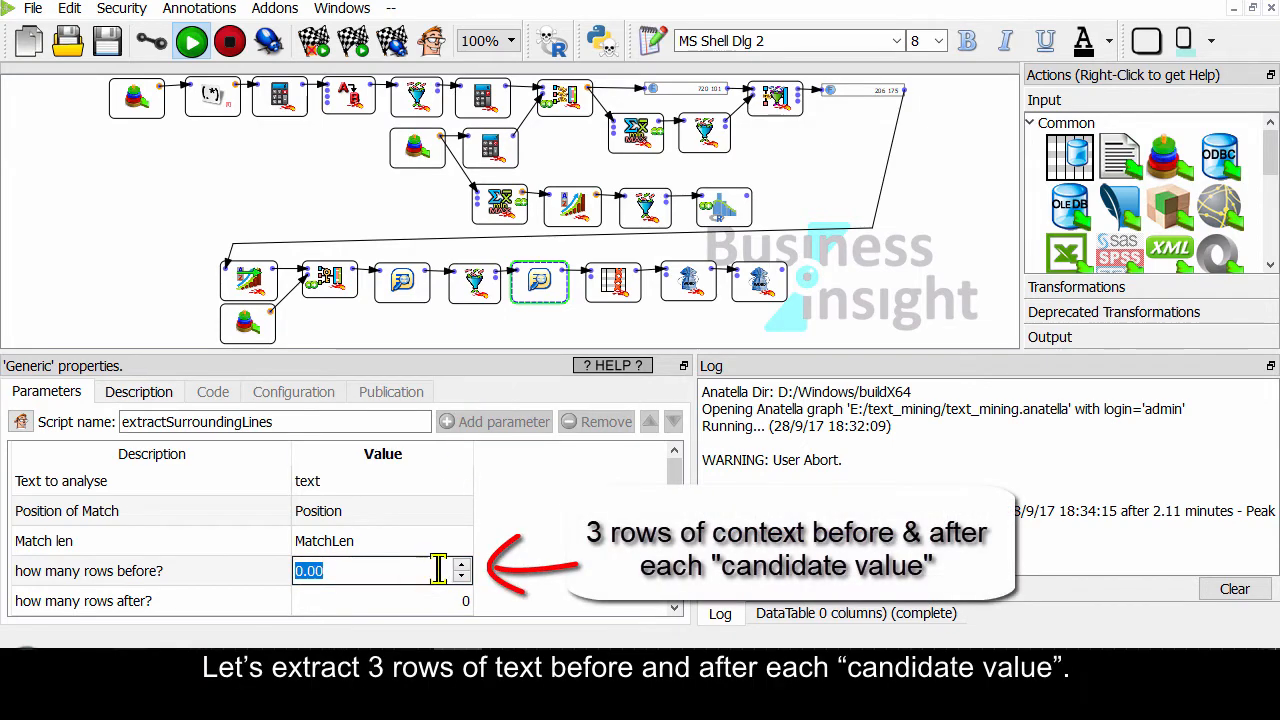
text(3)
click(430, 600)
click(415, 600)
text(3)
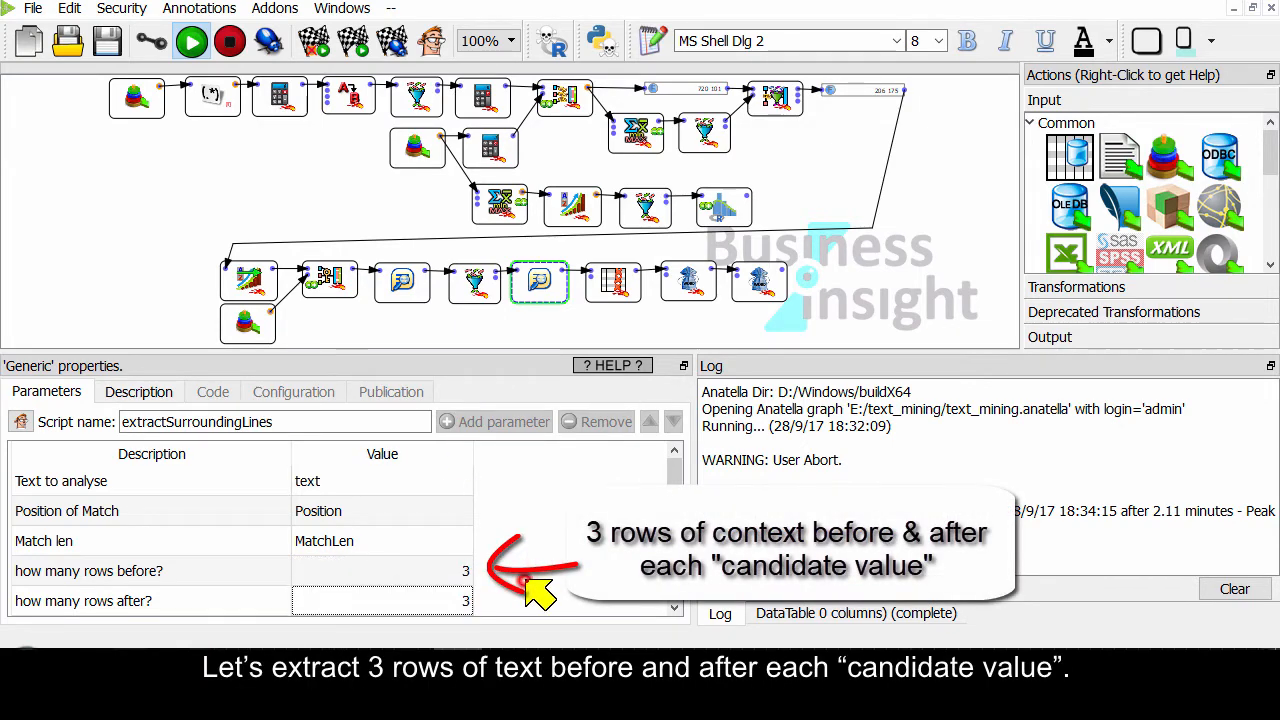
Step: Set the output prefix of the copied extractSurroundingLines action to 3Rows_
scroll(537, 592, down, 1)
click(337, 600)
click(340, 600)
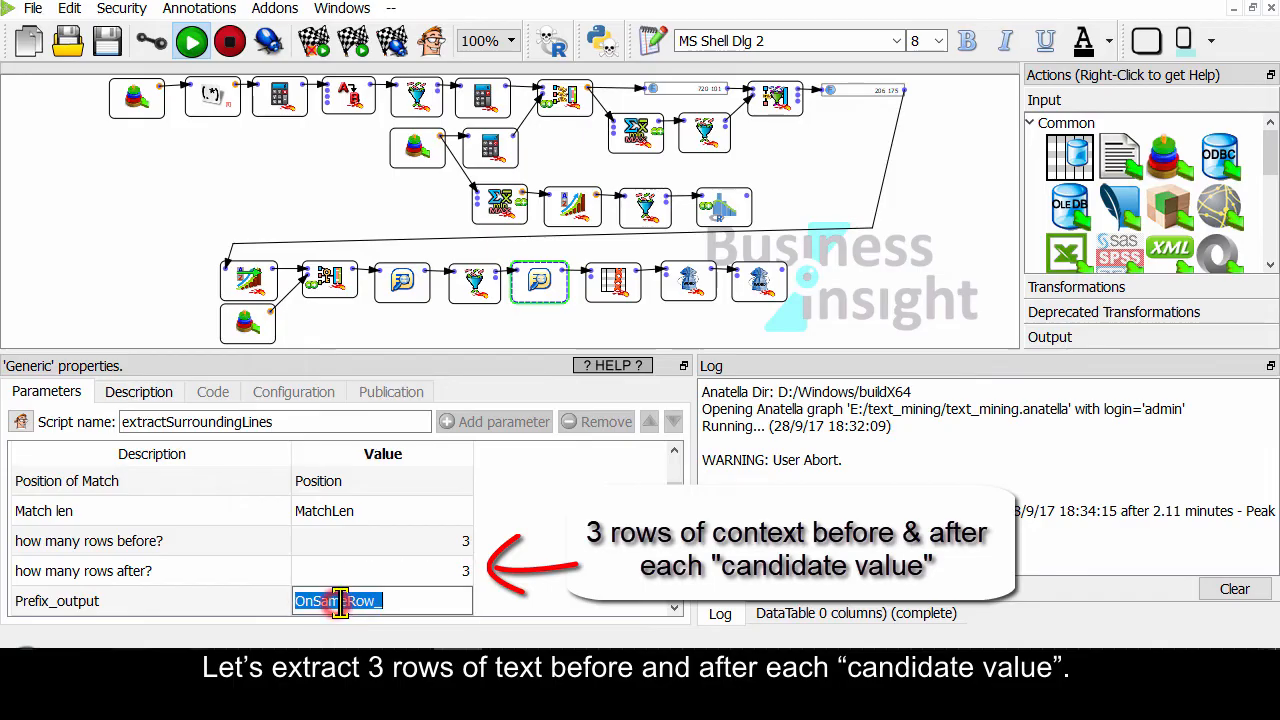
click(340, 600)
drag(340, 600, 268, 600)
text(3Row_)
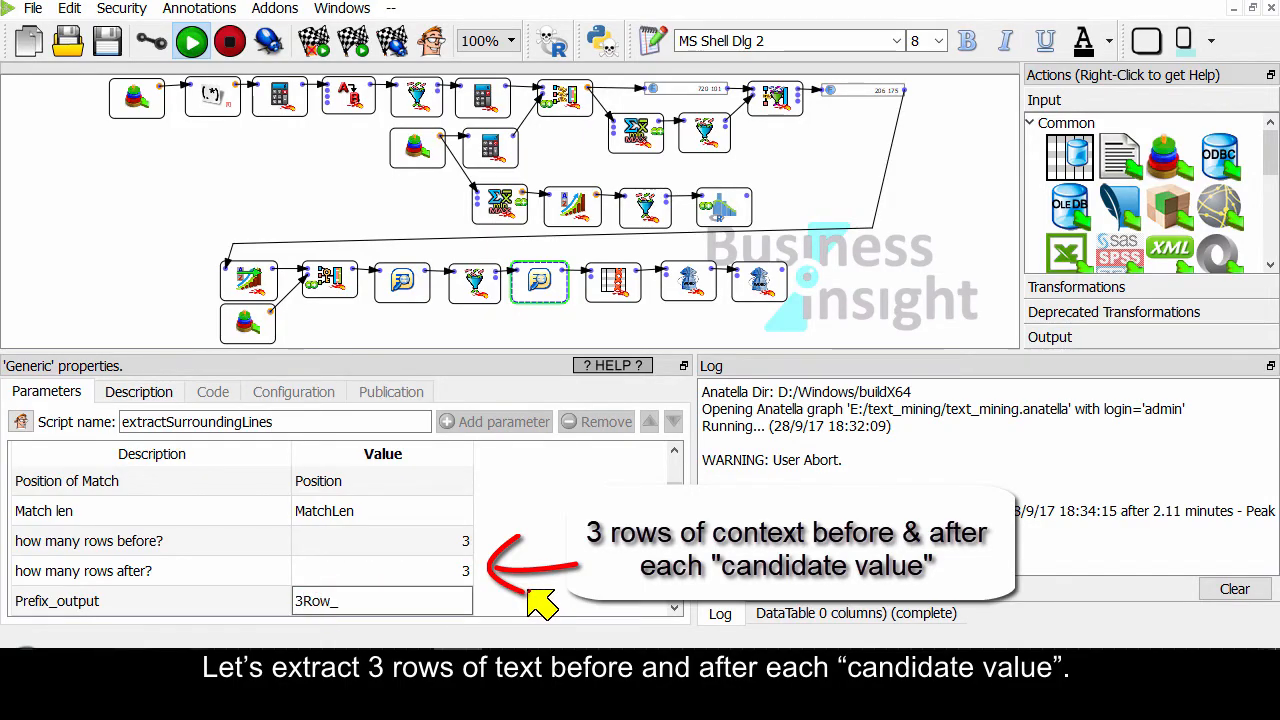
text(s)
key(Return)
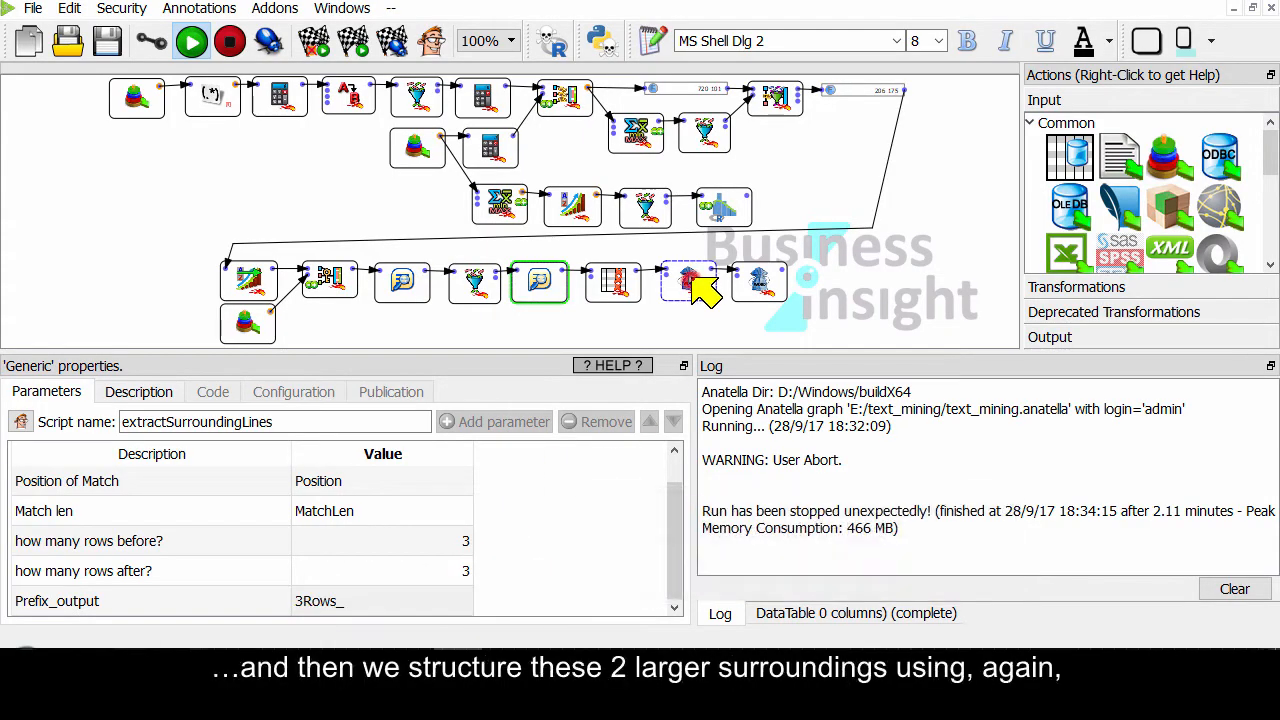
Step: Add a copy of the first BagOfWord action to the end of the chain and set its column to bag to 3Rows_before
drag(705, 290, 829, 286)
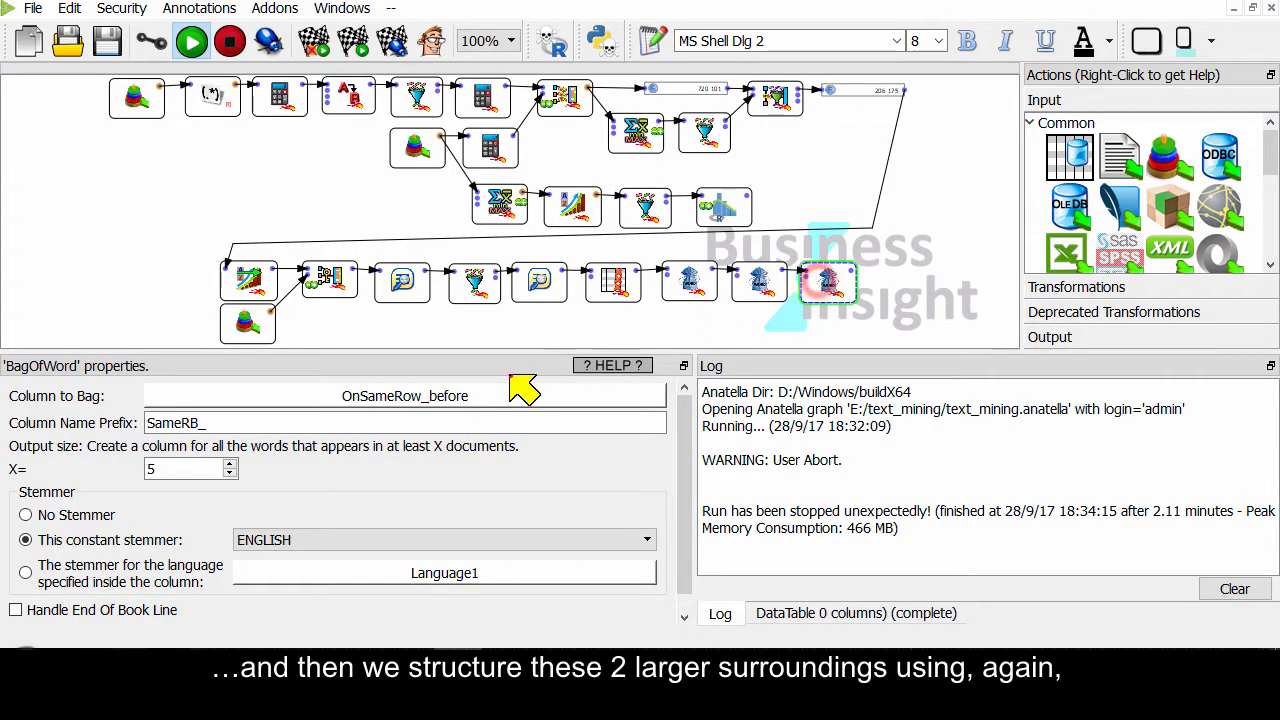
click(443, 395)
text(3R)
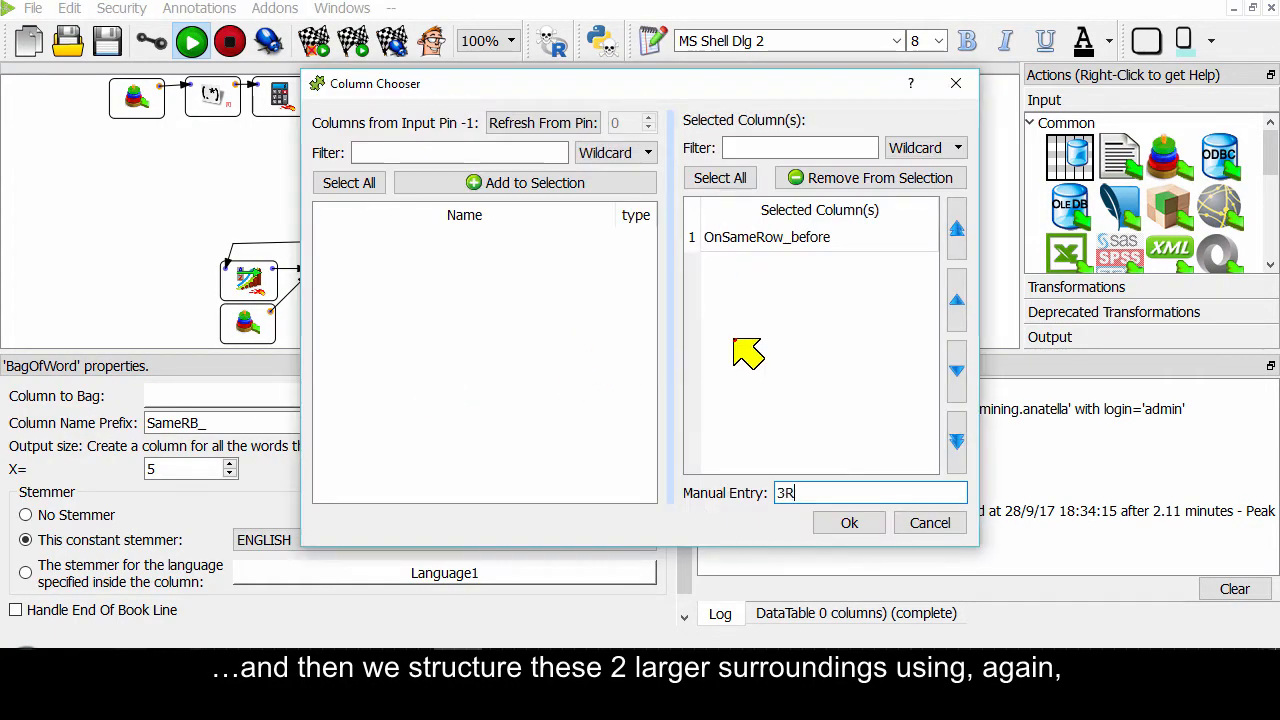
text(ows_before)
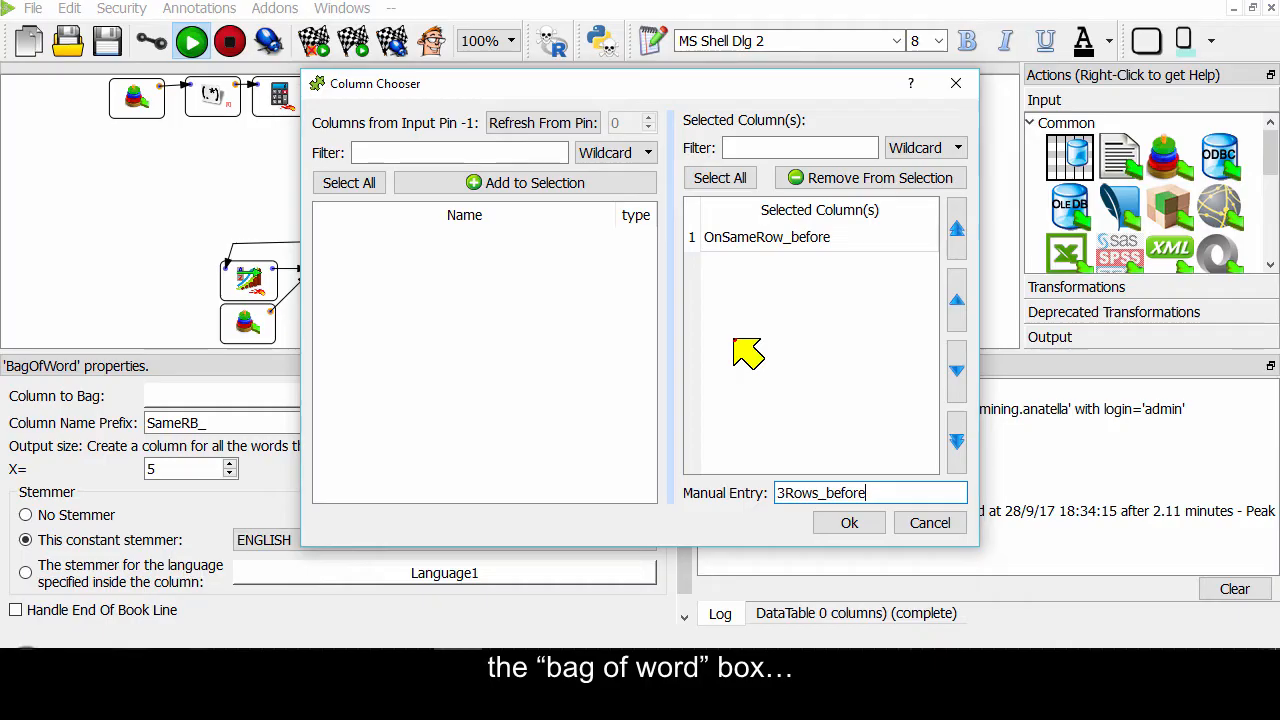
click(847, 521)
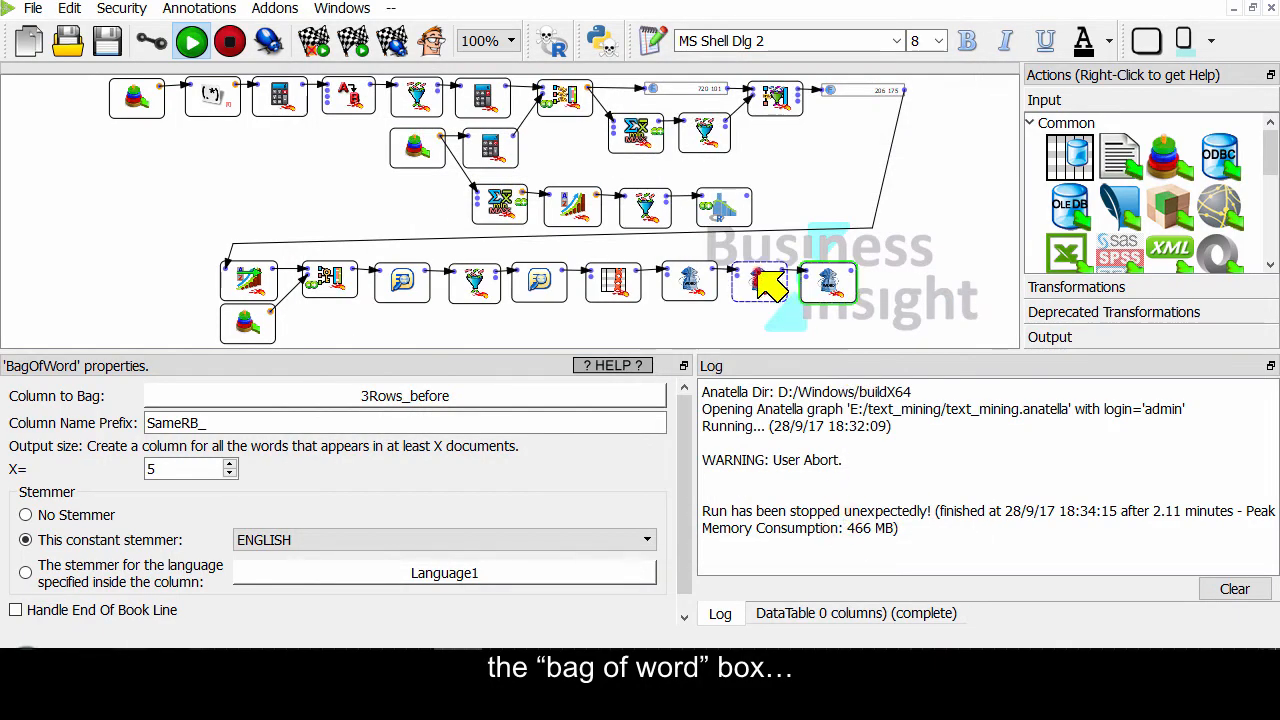
Step: Add a copy of the second BagOfWord action to the end of the chain with 3Rows_After as its column to bag
click(886, 280)
click(450, 395)
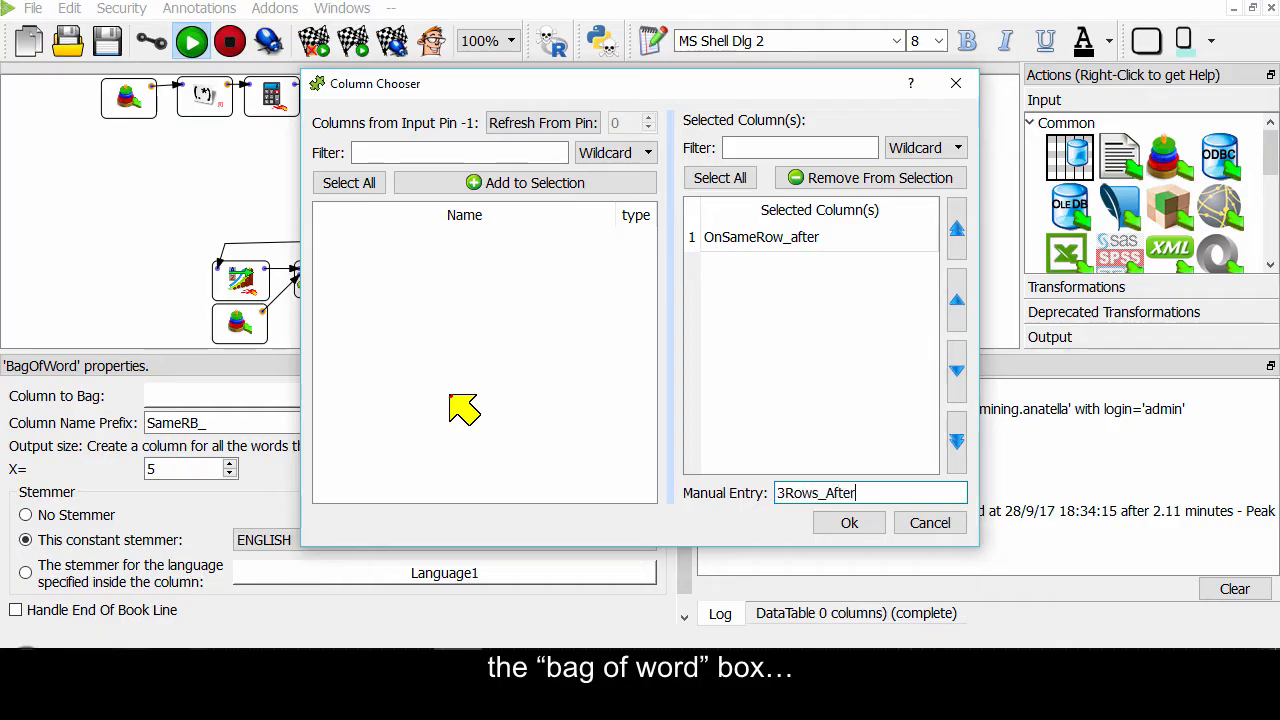
click(816, 522)
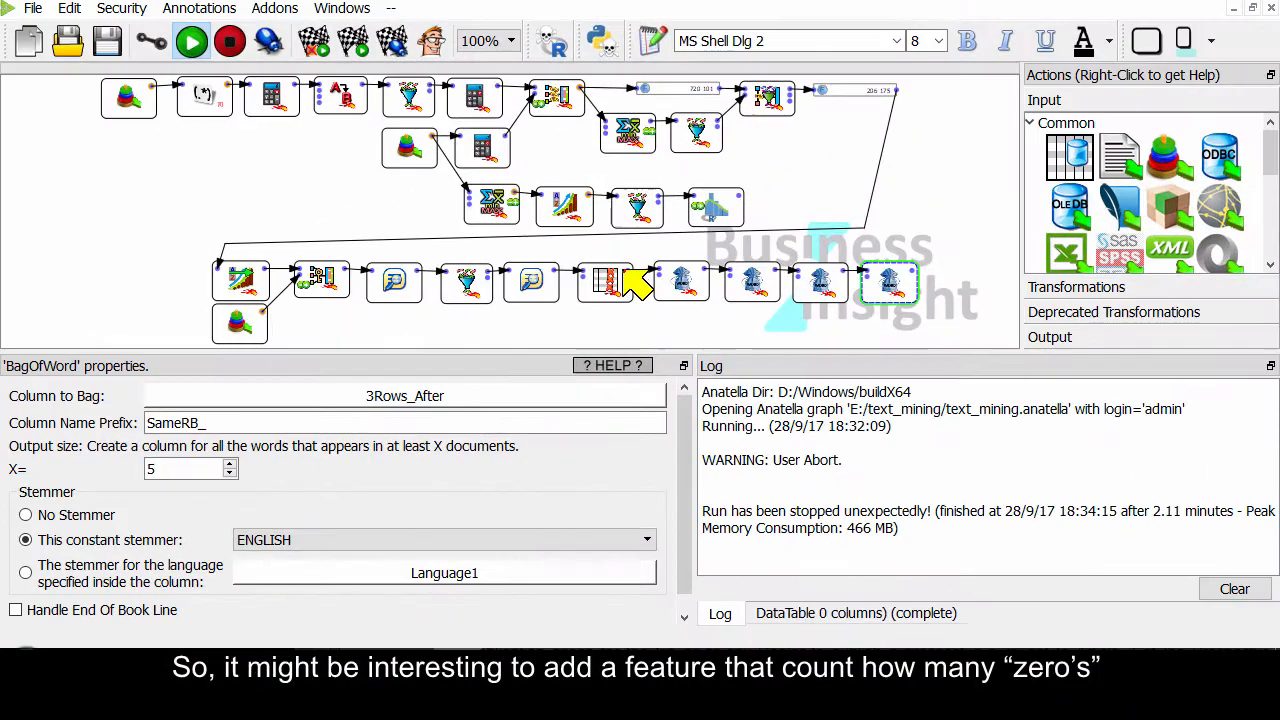
Step: Move the four BagOfWord actions down to a new row and insert a Calculator action after SelectColumns
click(629, 270)
drag(945, 288, 300, 394)
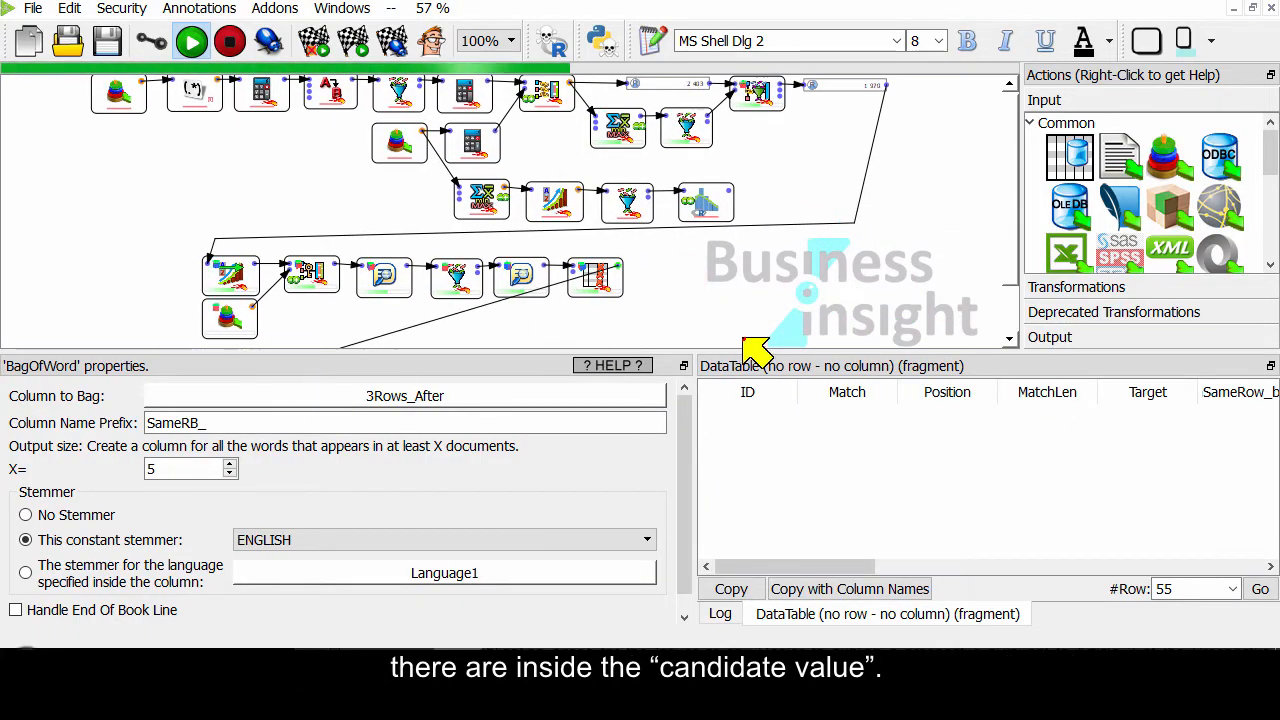
click(1076, 287)
scroll(1150, 220, down, 3)
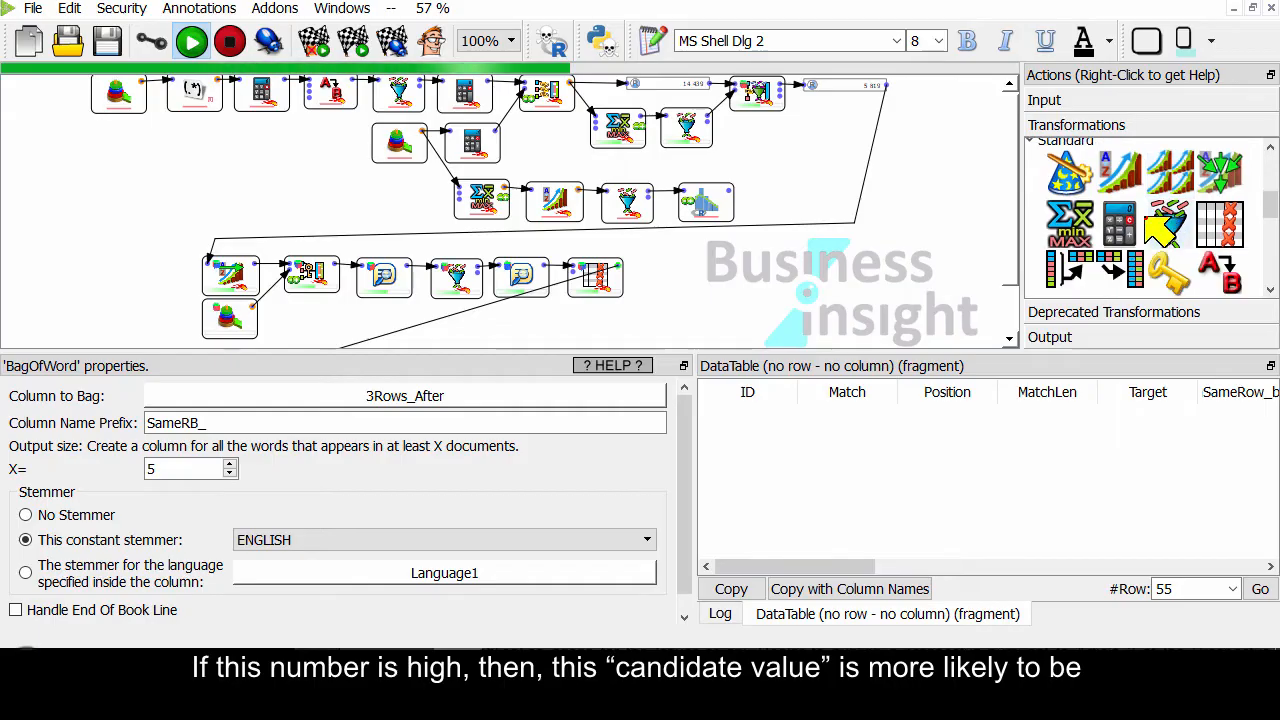
drag(1120, 222, 680, 290)
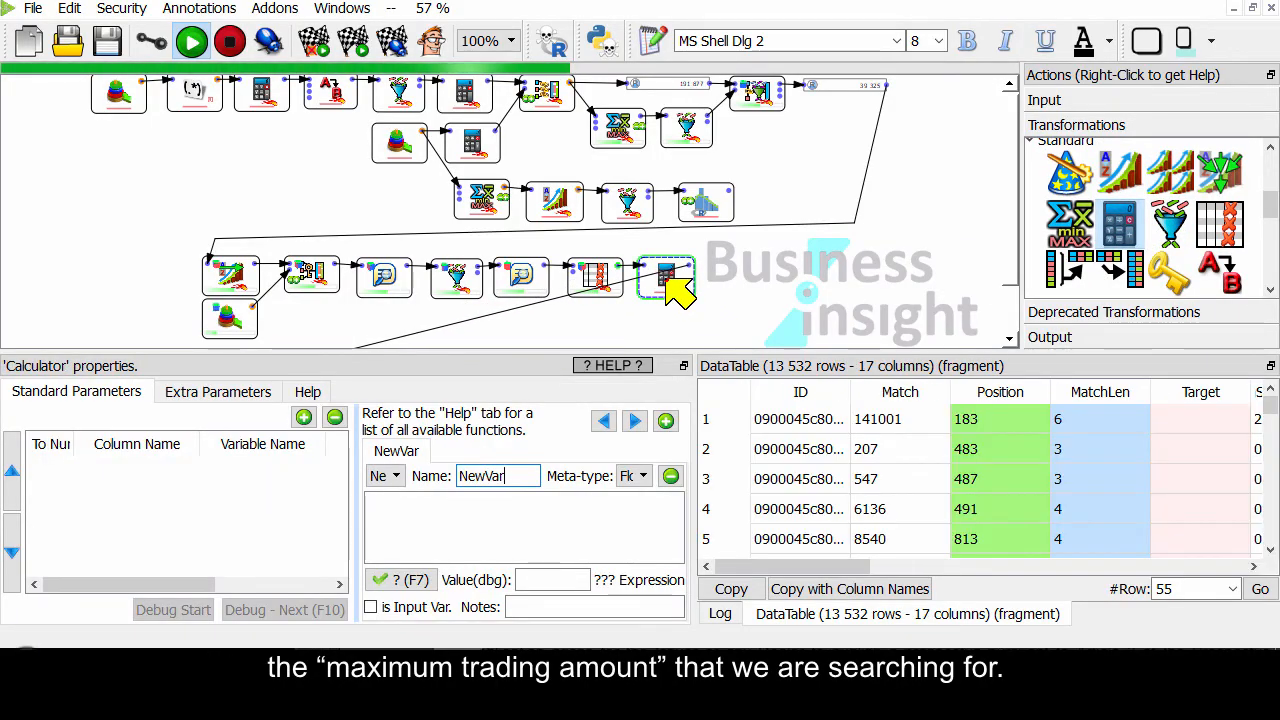
Step: Name the Calculator's new variable N_0_count and add the Match column as input variable x, without numeric conversion
text(N_0_)
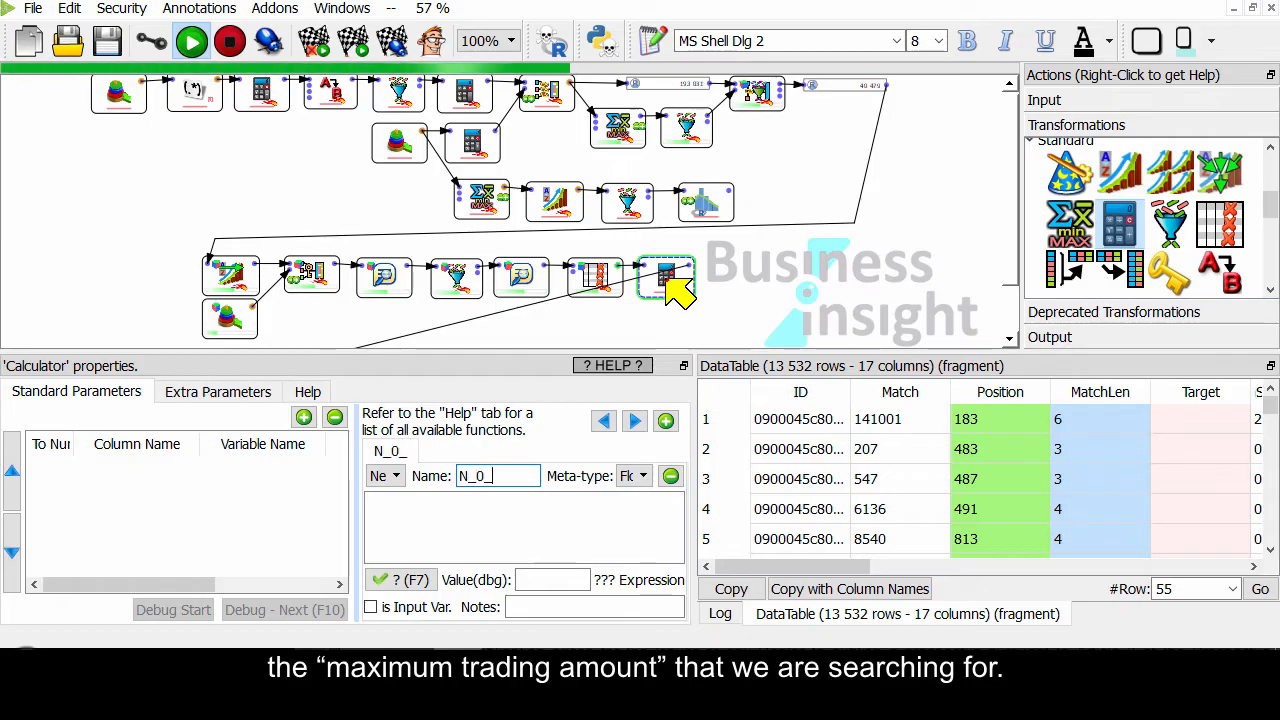
text(count)
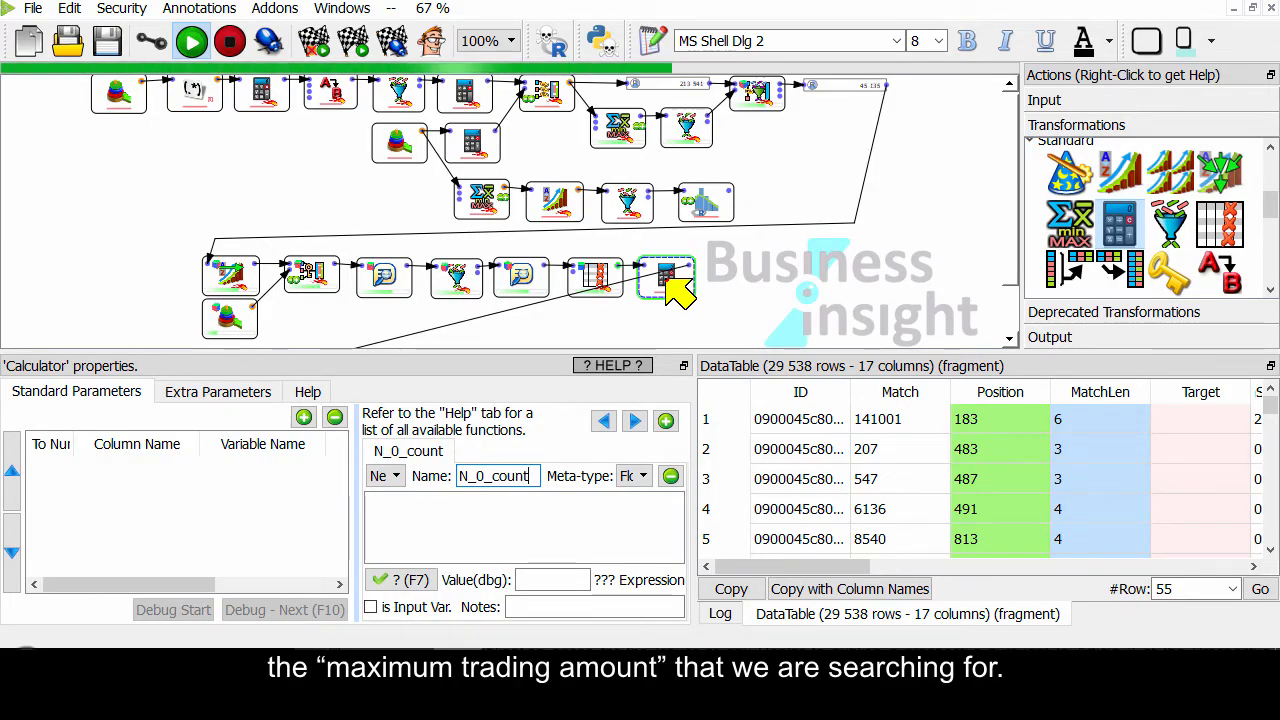
click(304, 417)
click(515, 123)
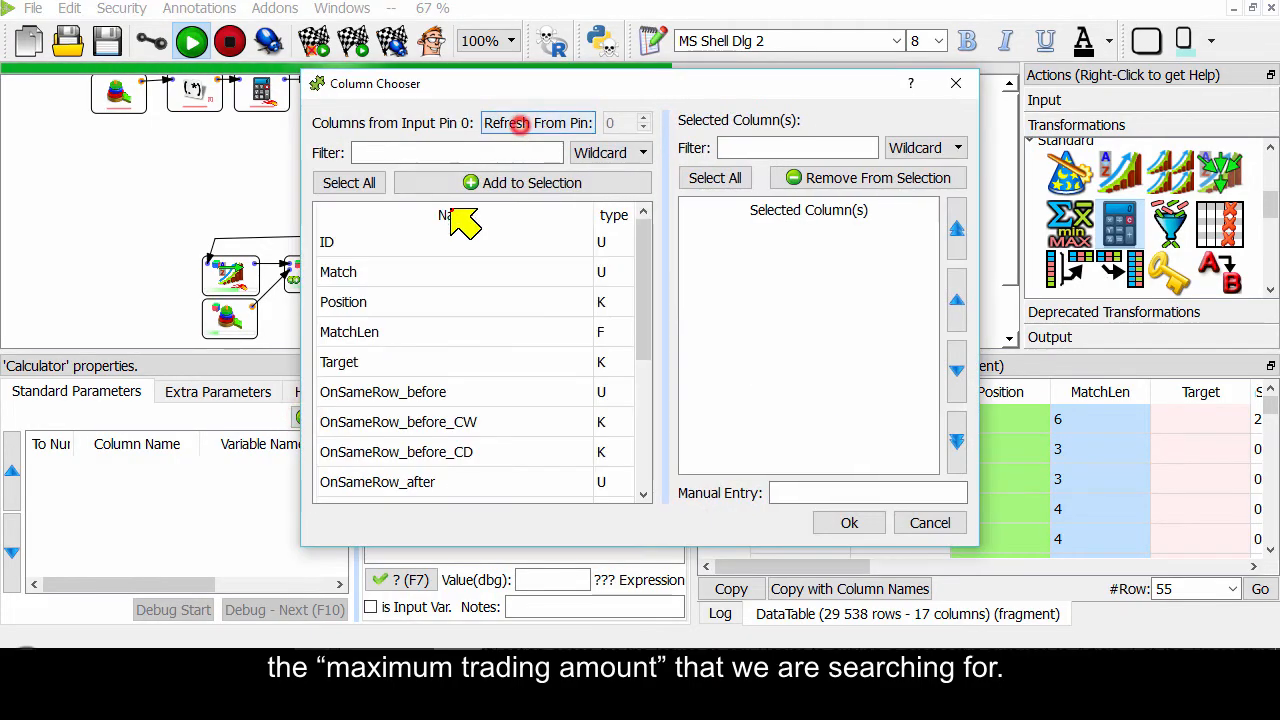
double_click(409, 274)
click(848, 522)
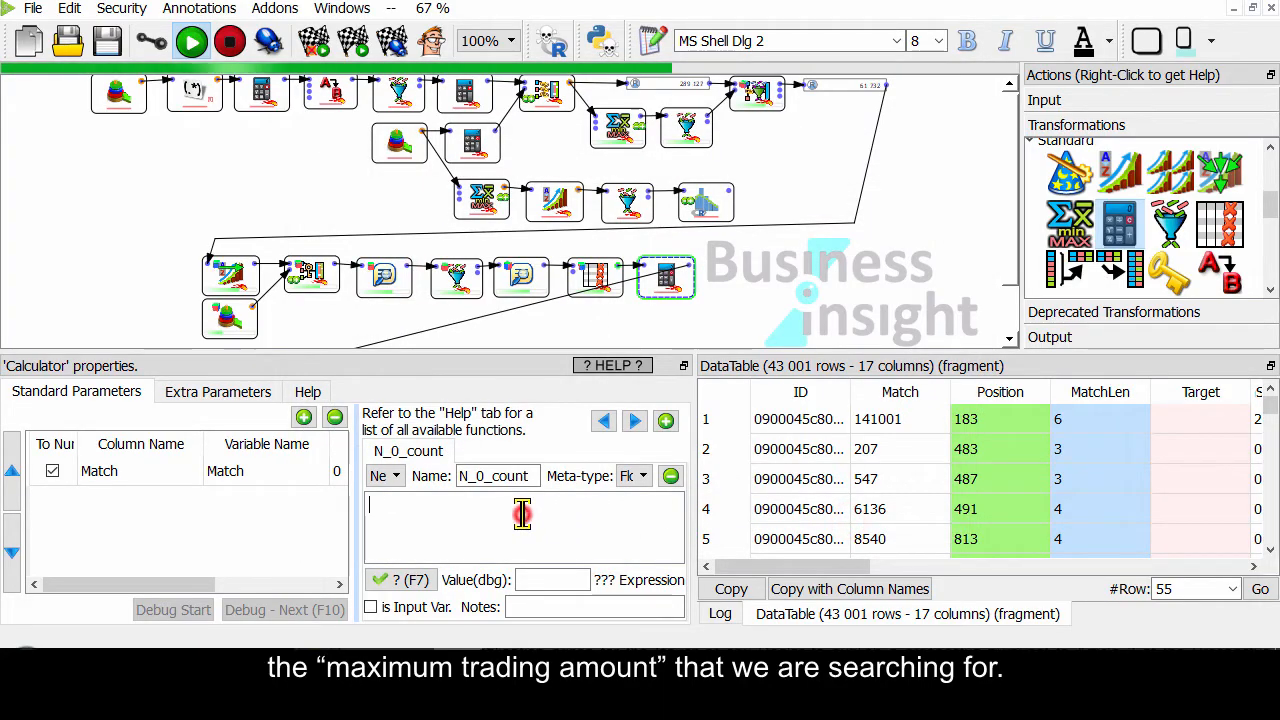
click(53, 470)
double_click(251, 471)
text(x)
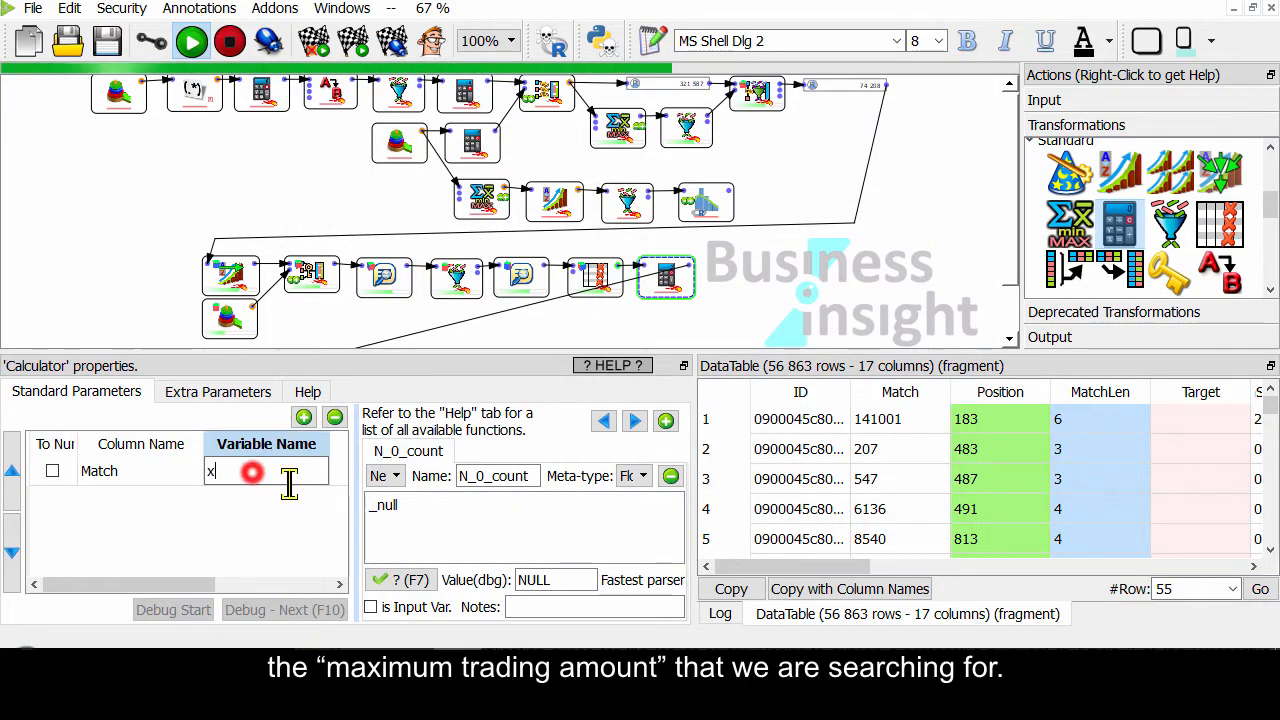
Step: Set the N_0_count expression to countText(x,"0") with the key meta-type and check the expression
double_click(400, 505)
text(countT)
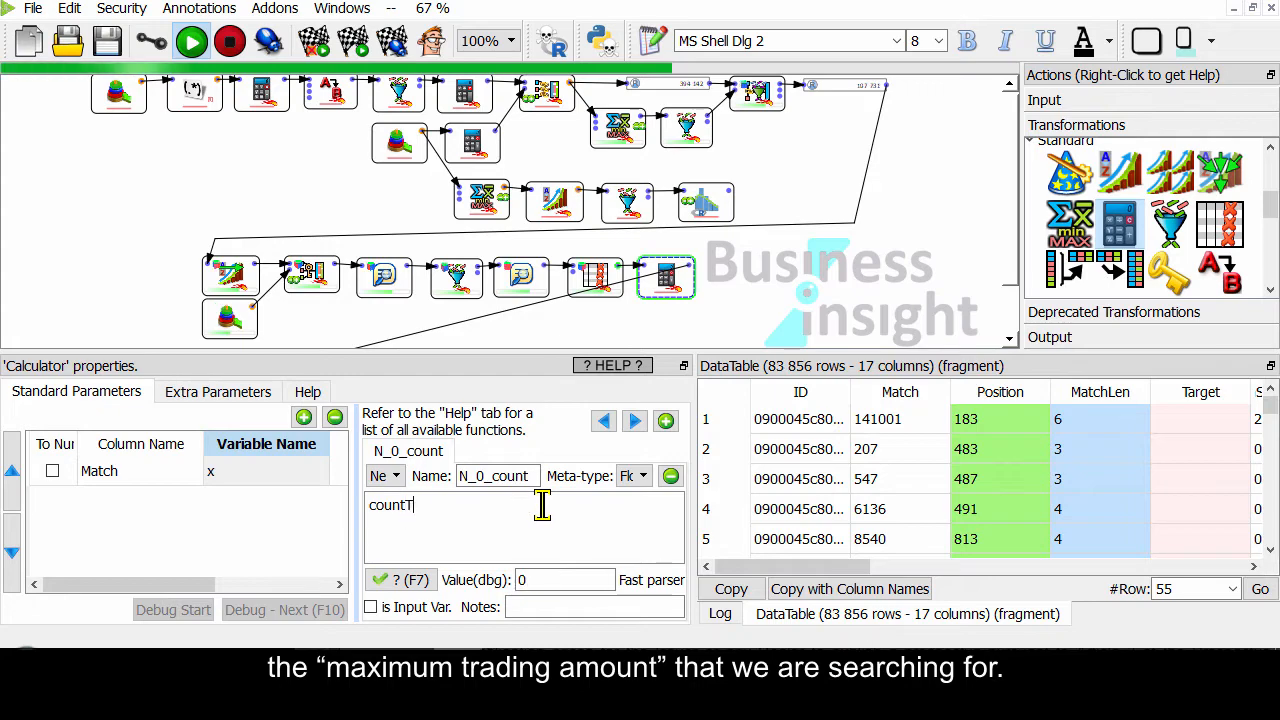
text(ext(x,")
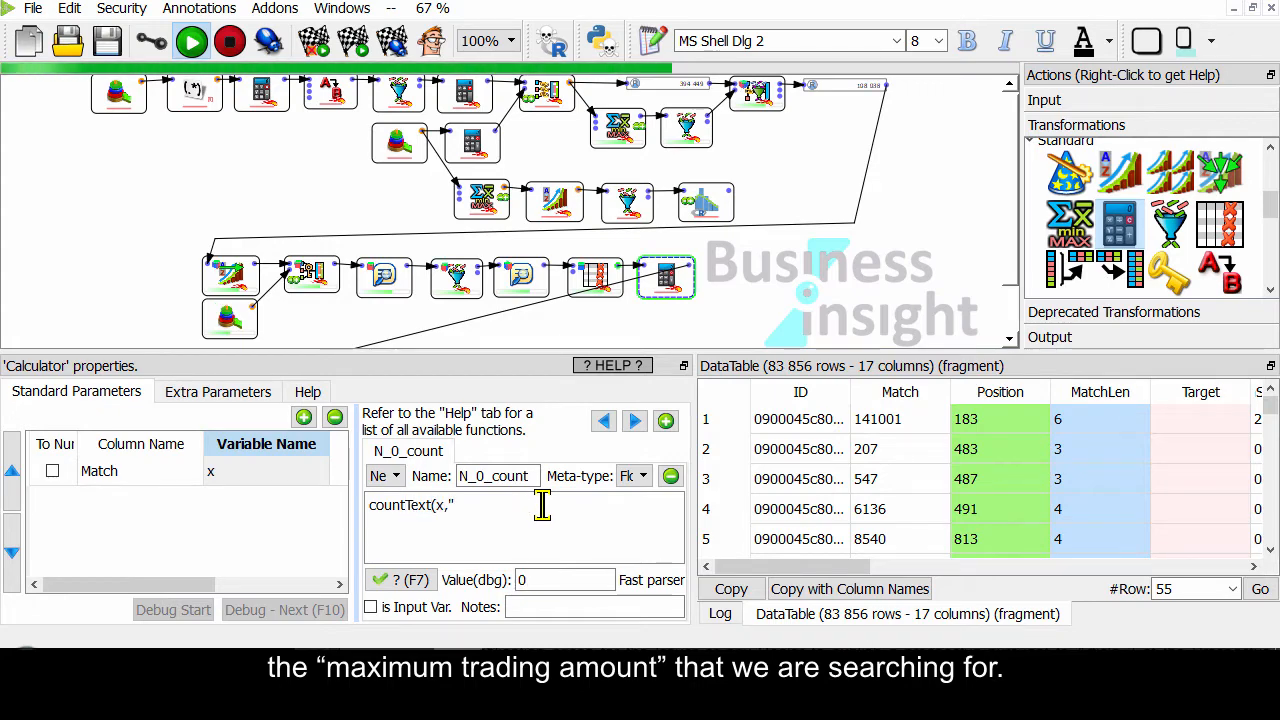
text(0"))
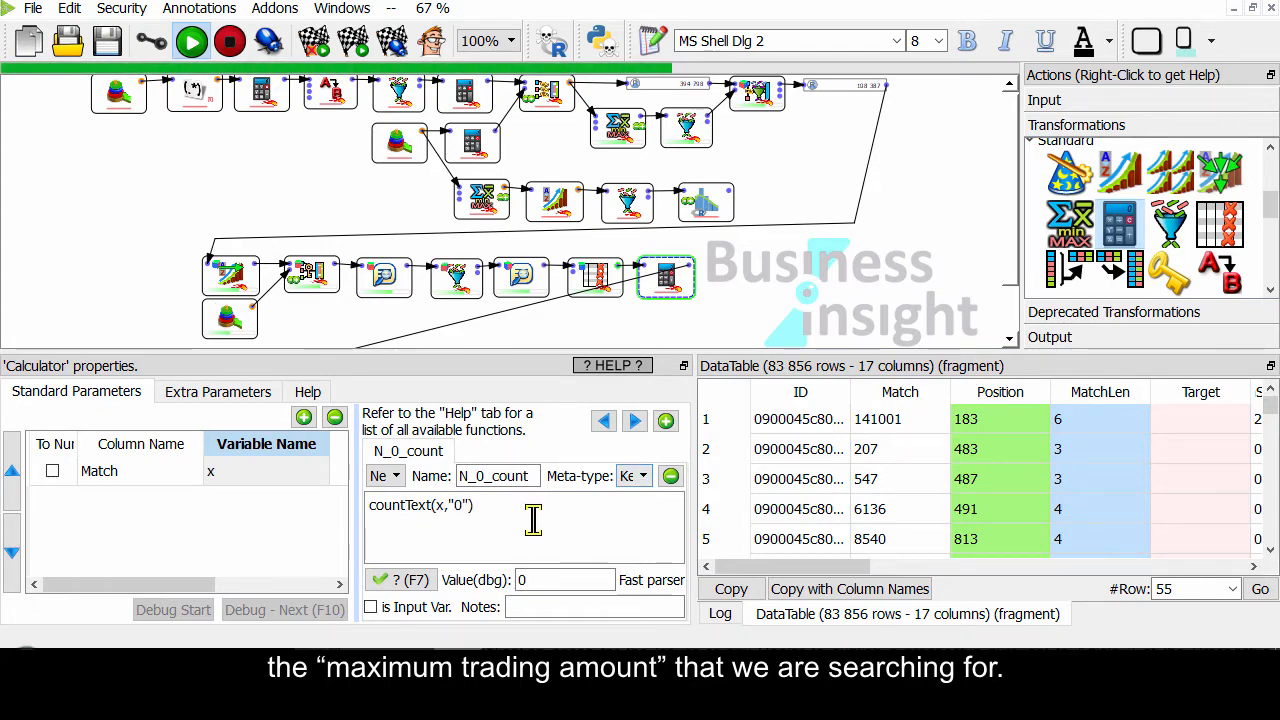
click(381, 580)
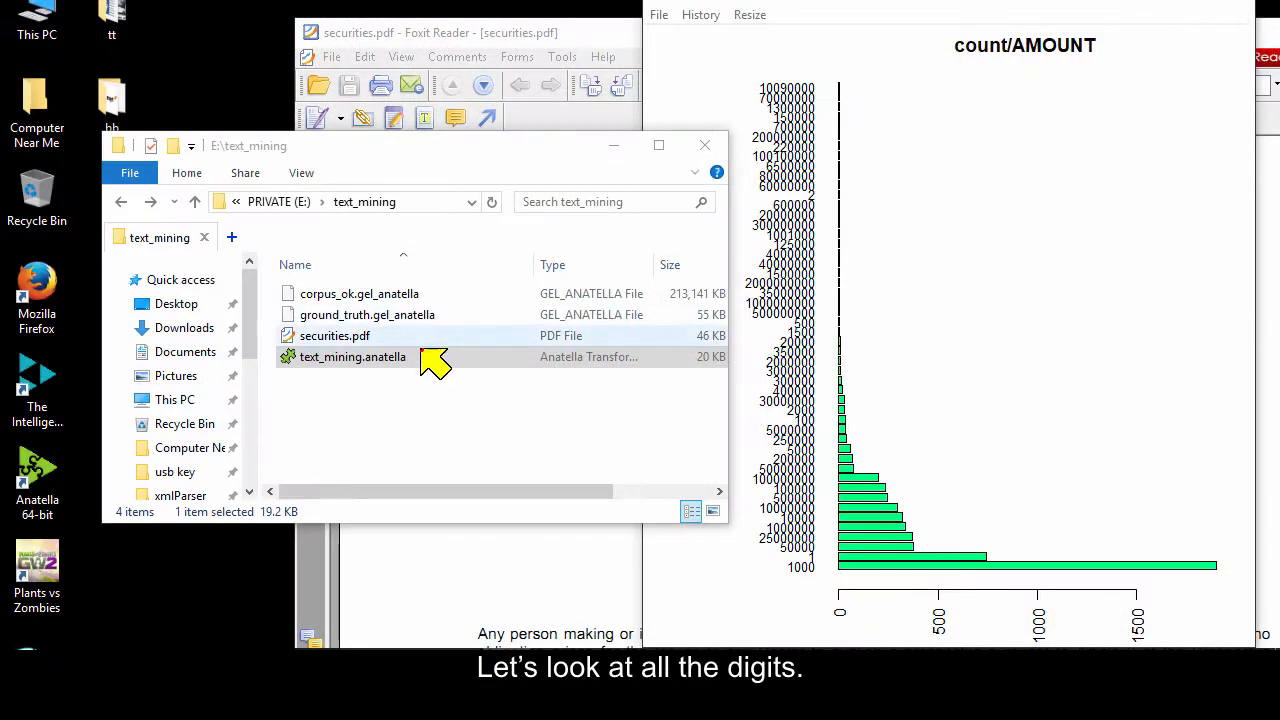
Step: Open text_mining.anatella from the text_mining folder in EmEditor and find the countText expression
right_click(415, 356)
click(429, 259)
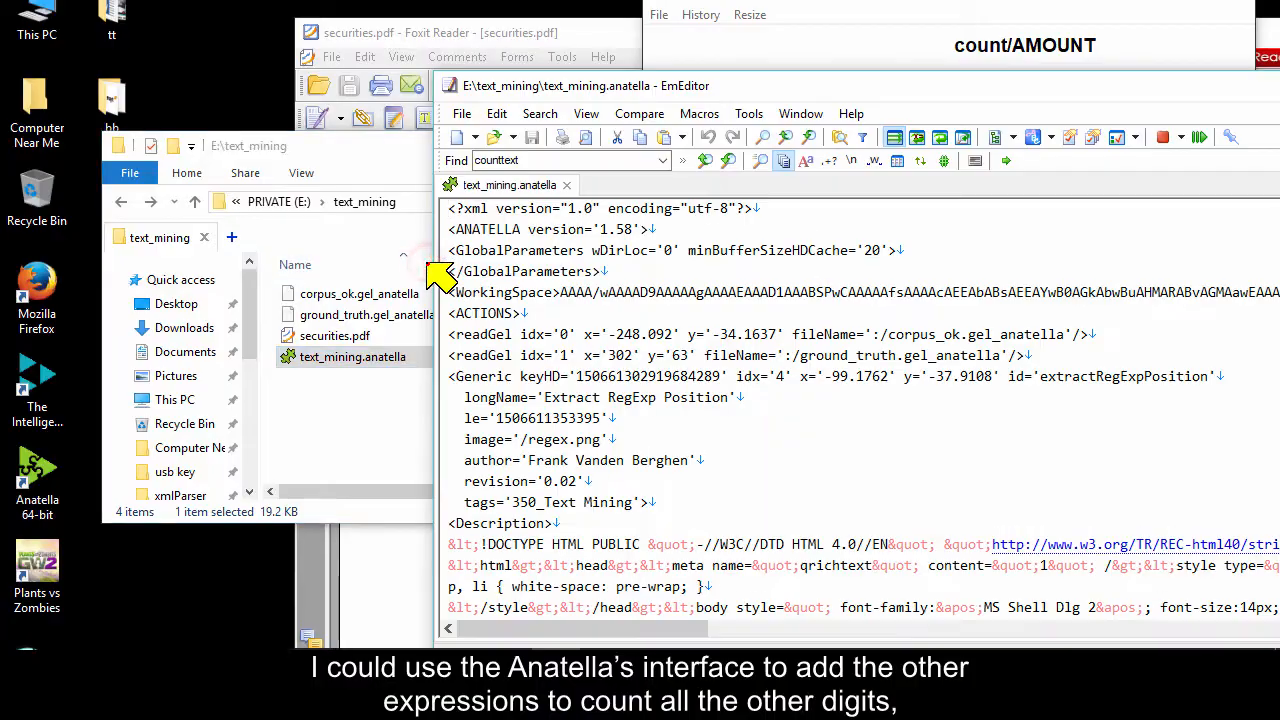
key(ctrl+f)
text(count)
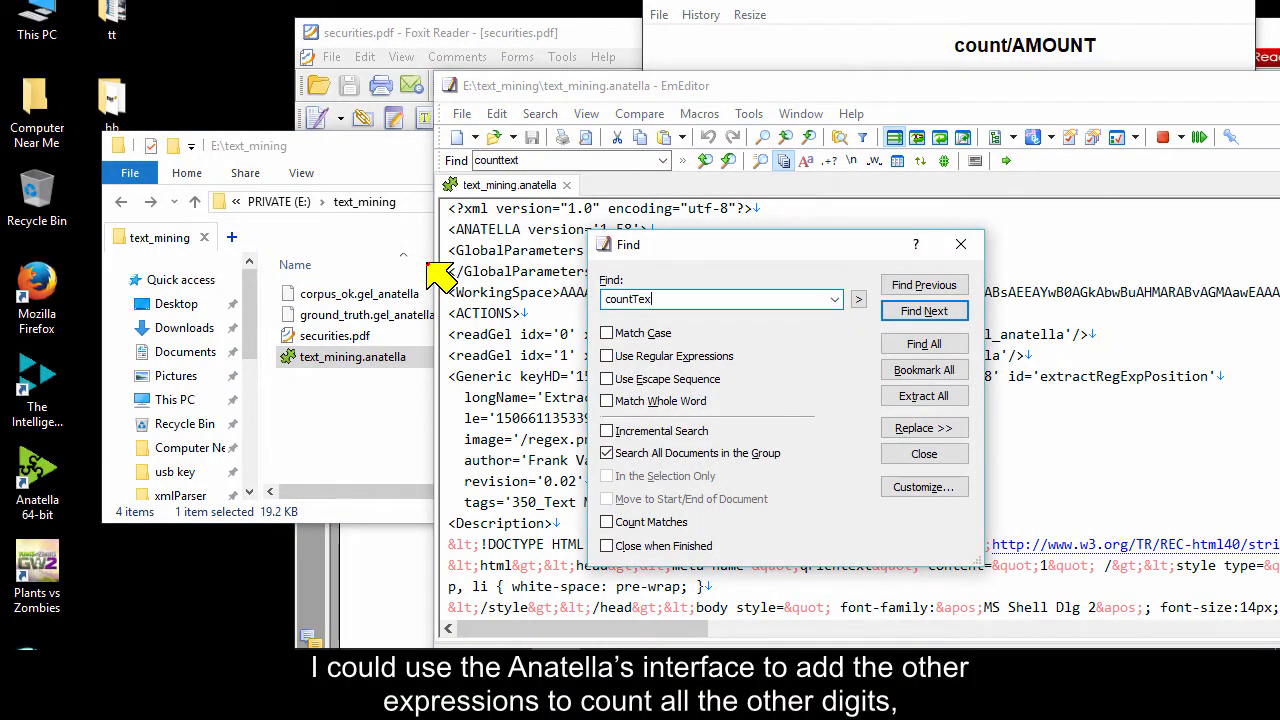
text(Tex)
key(Return)
Step: Duplicate the N_0_count OutputVar line nine times and renumber the copies' names and countText digits from 1 to 9
key(Home)
key(shift+Down)
key(ctrl+c)
key(ctrl+v)
key(ctrl+v)
key(ctrl+v)
key(ctrl+v)
key(ctrl+v)
key(ctrl+v)
key(ctrl+v)
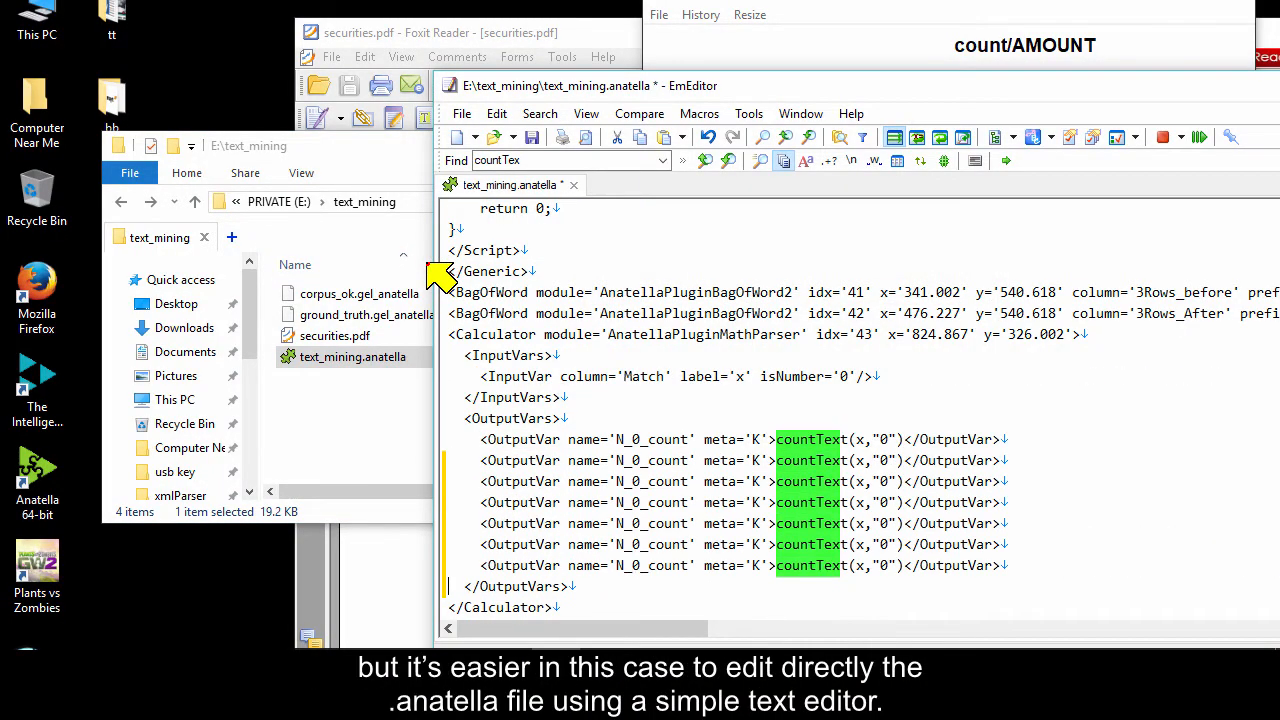
key(ctrl+v)
key(ctrl+v)
key(ctrl+v)
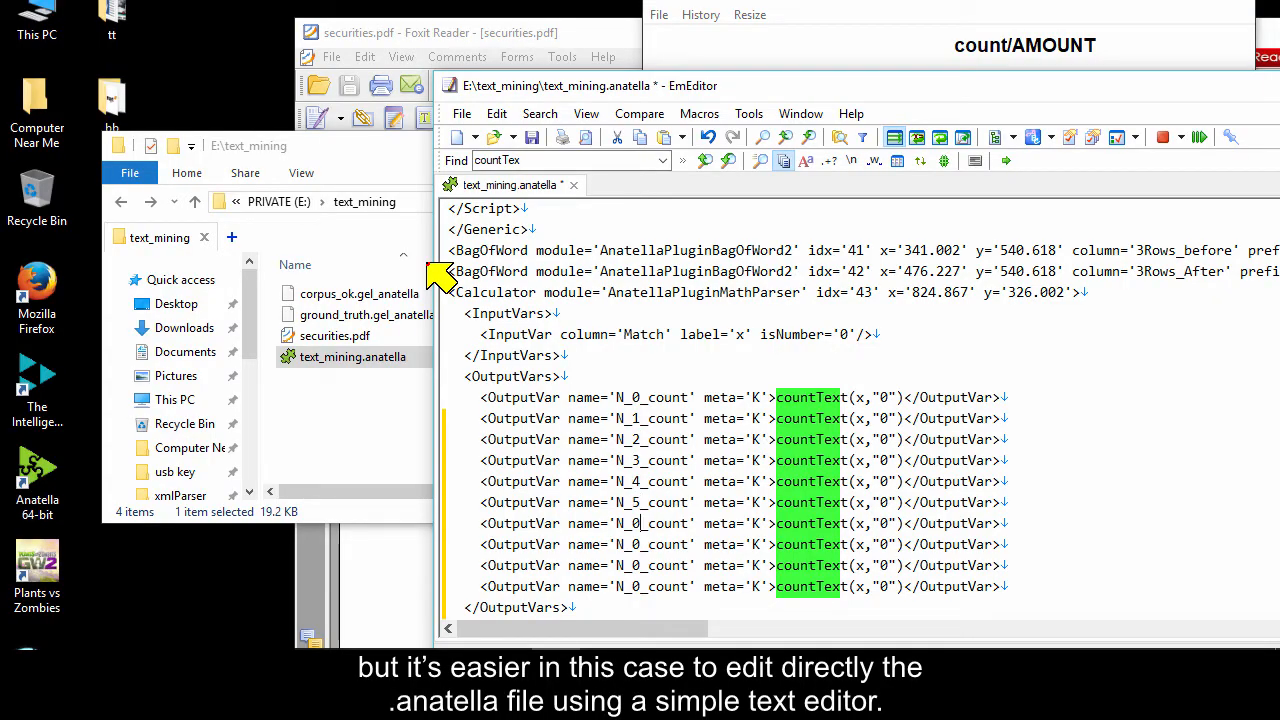
double_click(880, 420)
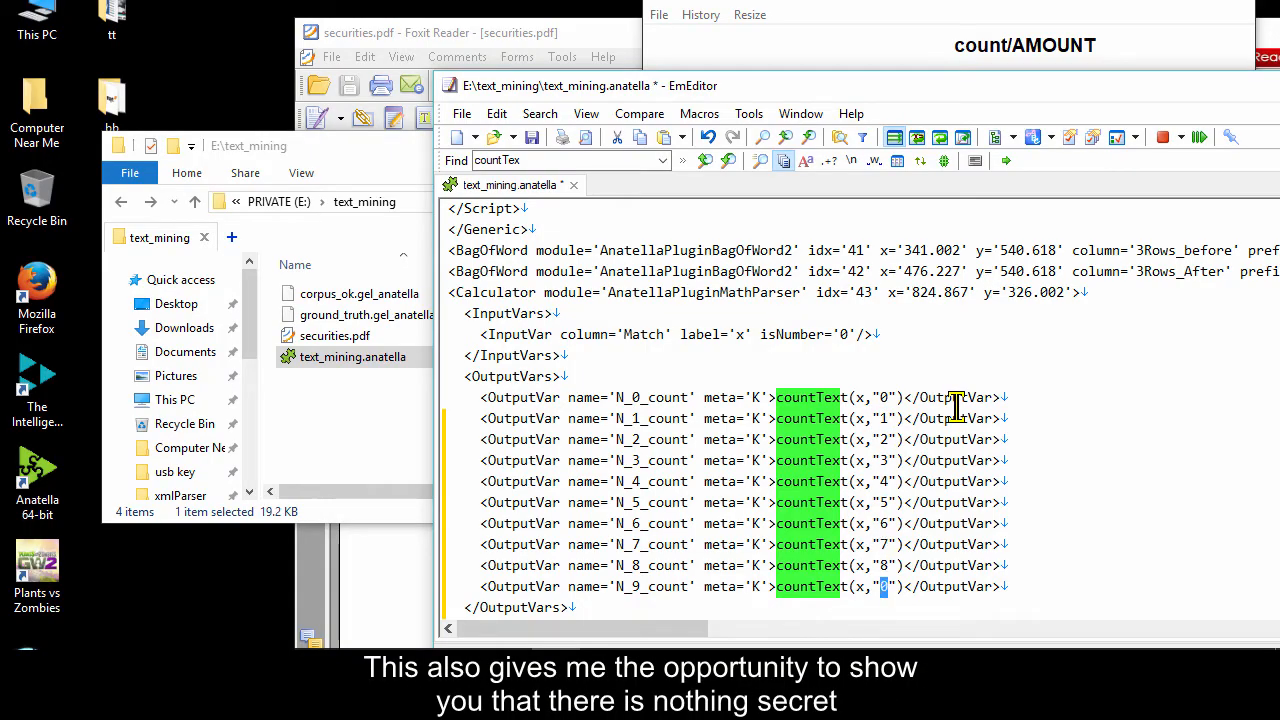
Step: Save the edited text_mining.anatella file and reopen it in Anatella
key(ctrl+s)
click(415, 190)
double_click(316, 356)
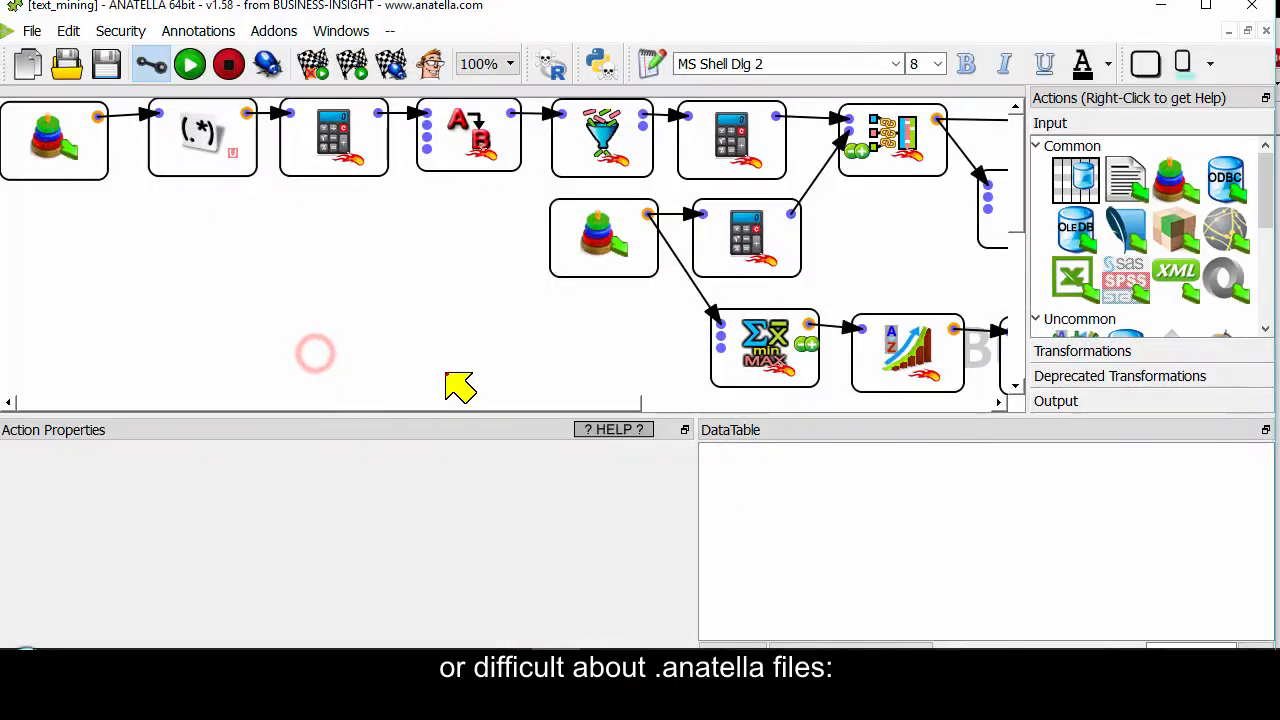
Step: Check the new digit-count expressions in the last Calculator, run it and examine the N_0_count to N_2_count columns
click(687, 315)
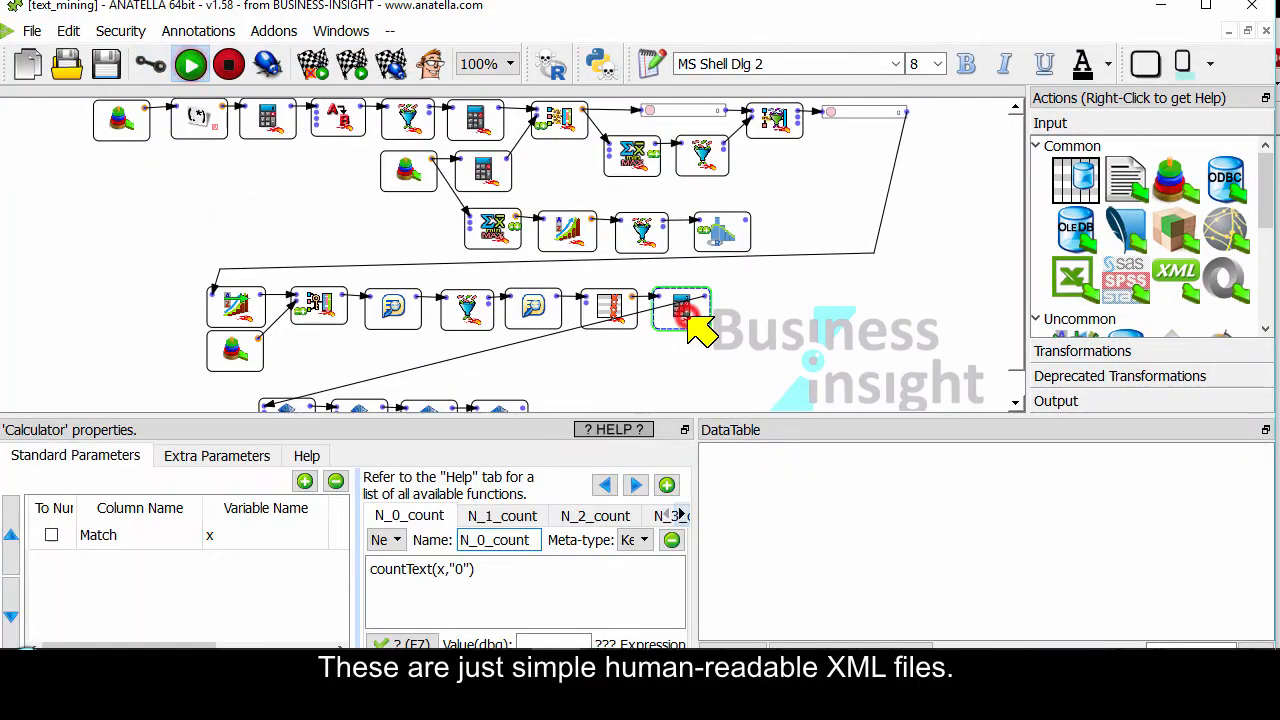
click(527, 515)
click(591, 513)
click(706, 294)
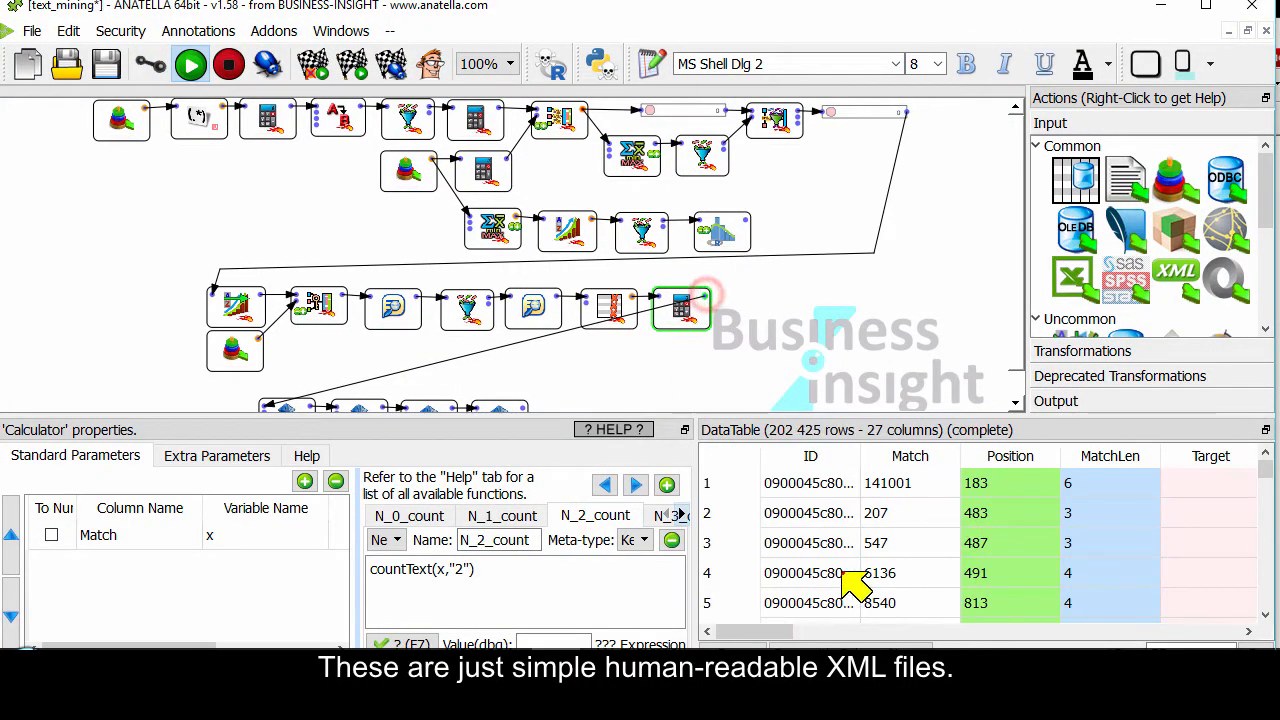
drag(786, 632, 1115, 641)
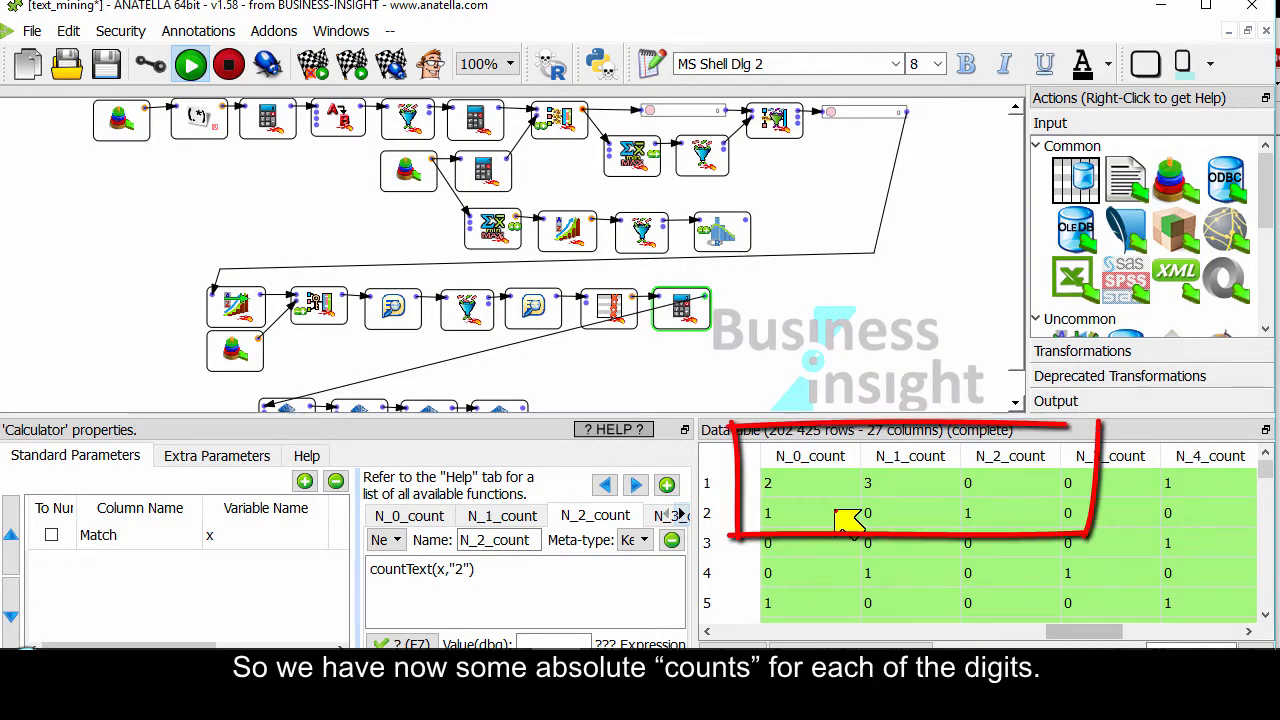
click(806, 489)
click(906, 493)
click(985, 485)
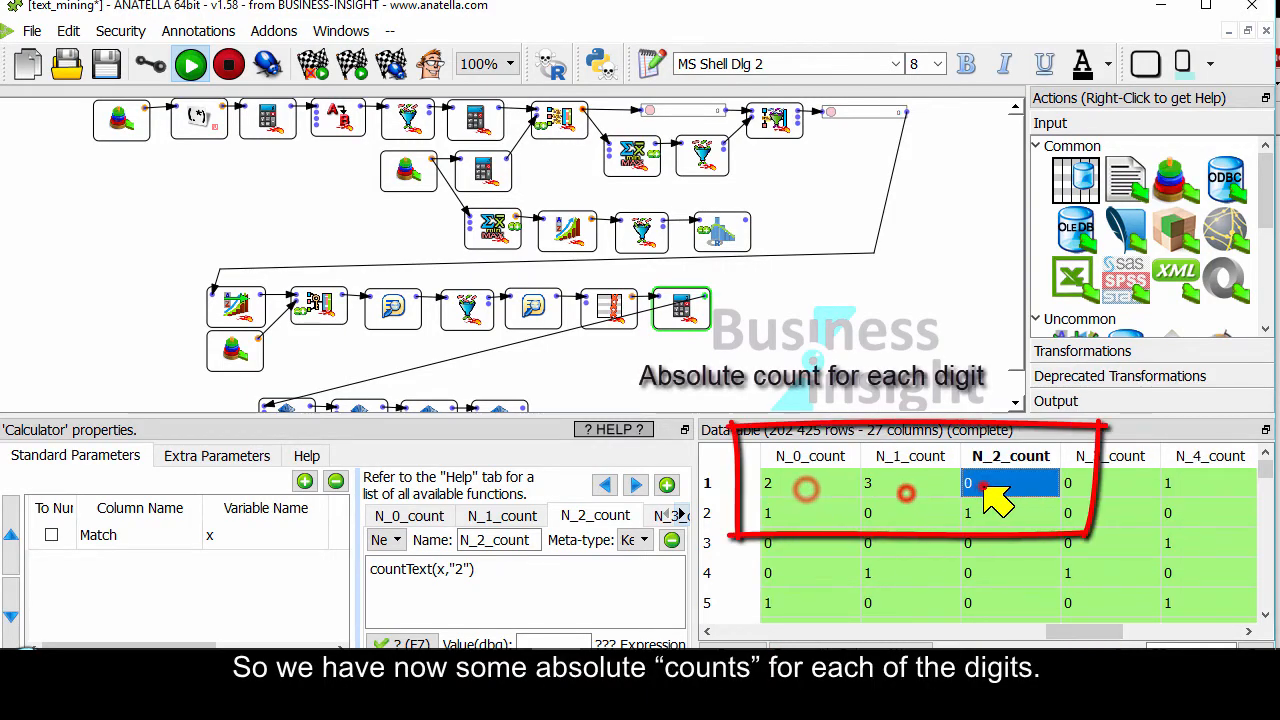
Step: Insert a CalculatorVectorized action from the data mining transformations and connect it after the digit-count Calculator
click(1105, 352)
scroll(1104, 316, down, 10)
click(1037, 286)
scroll(1040, 280, down, 3)
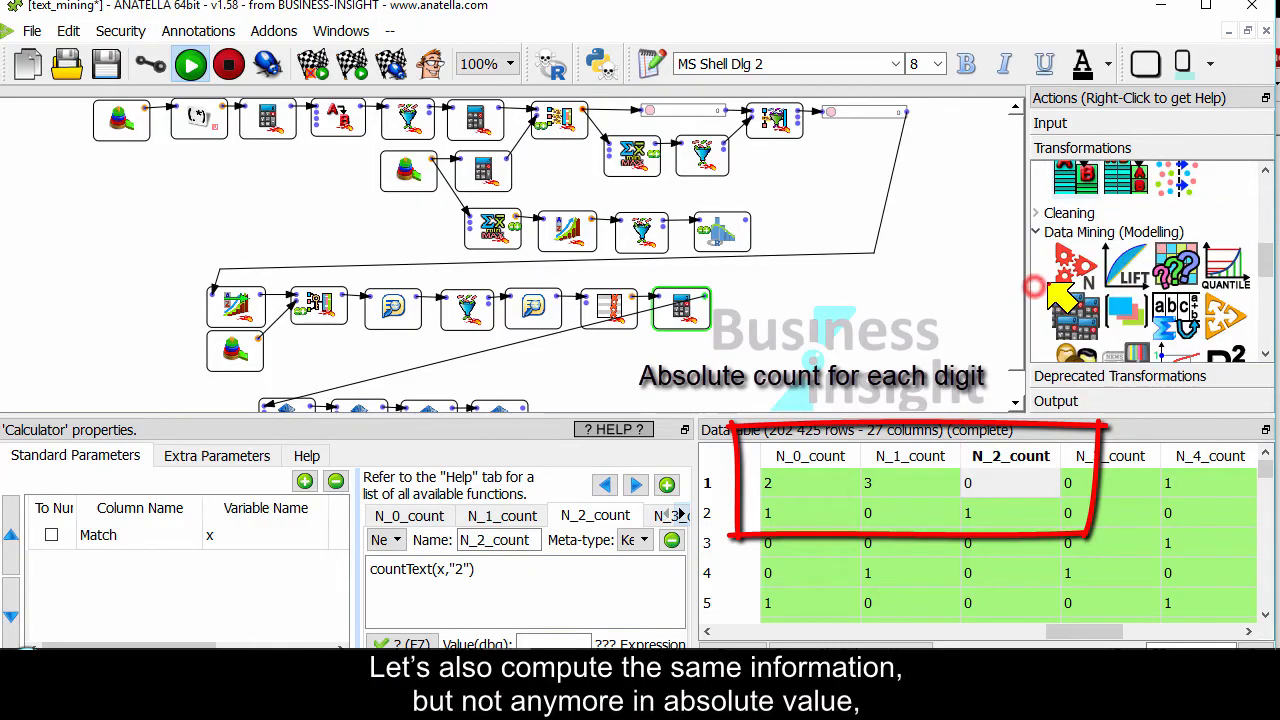
drag(1076, 237, 748, 310)
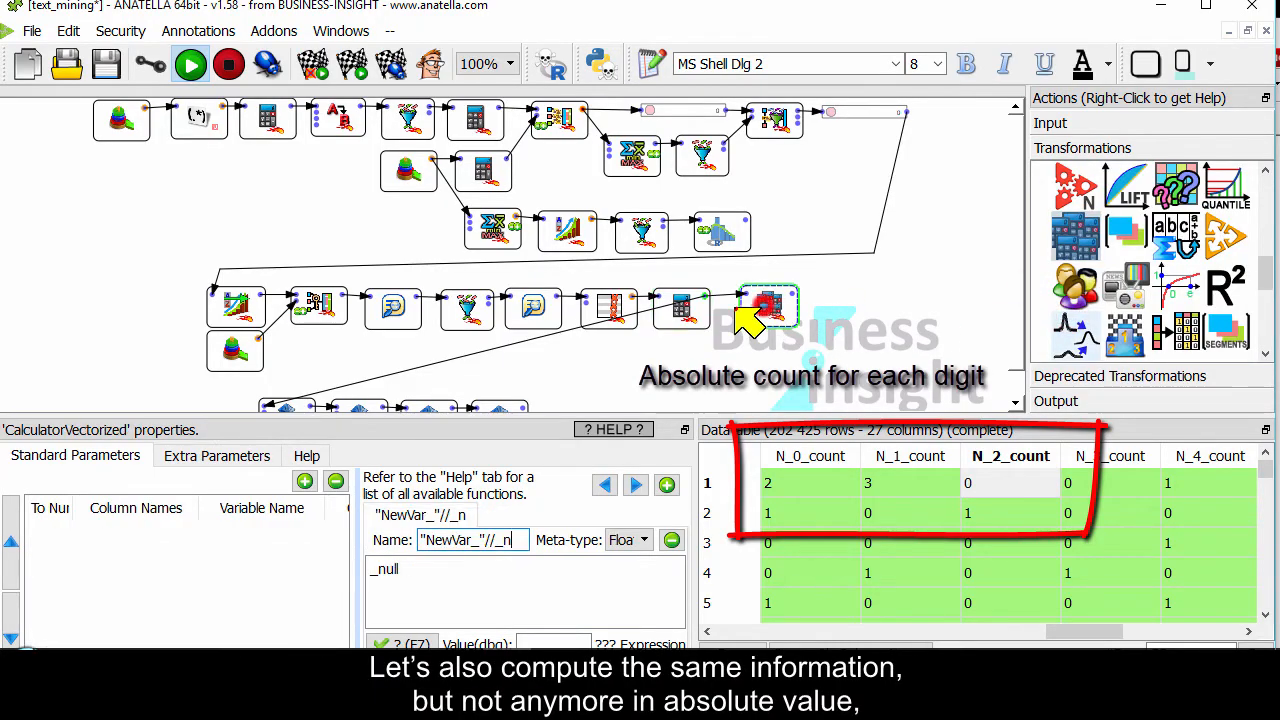
Step: Add the columns N_0_count through N_9_count together as one input variable of the CalculatorVectorized action
click(306, 480)
click(519, 166)
scroll(486, 443, down, 8)
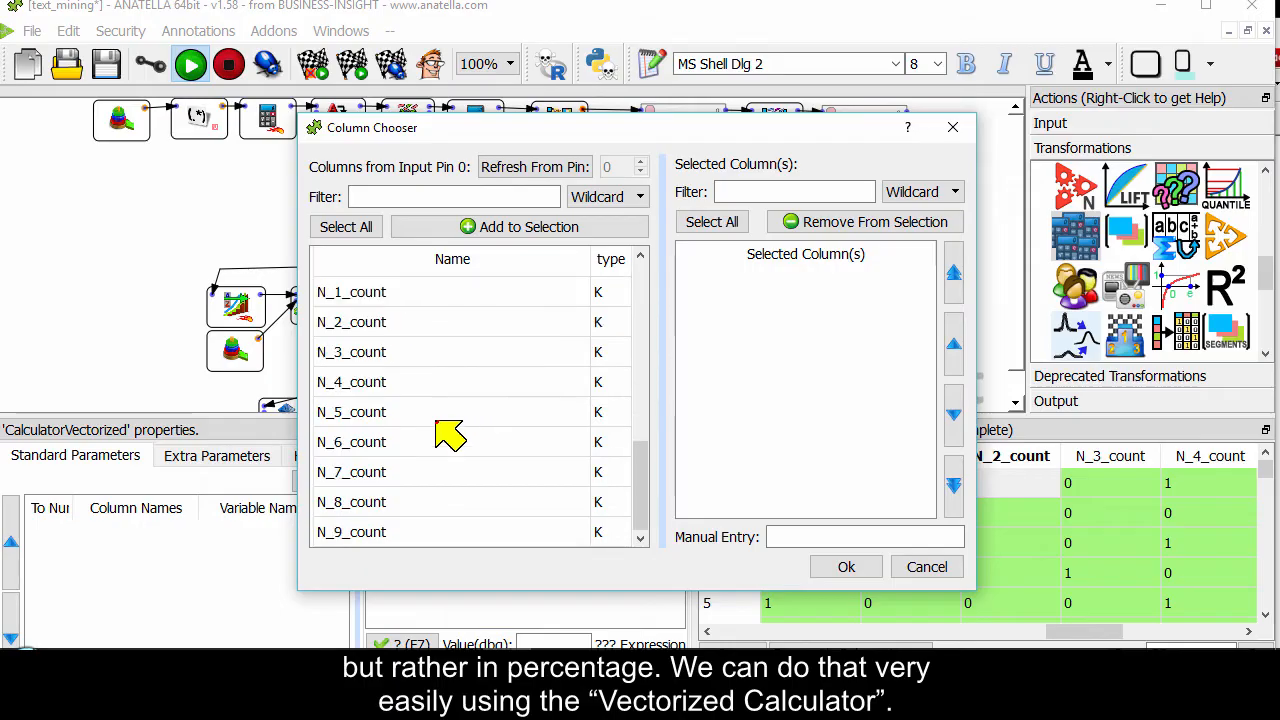
scroll(420, 380, up, 1)
click(394, 346)
scroll(410, 400, down, 1)
shift+click(380, 531)
click(491, 226)
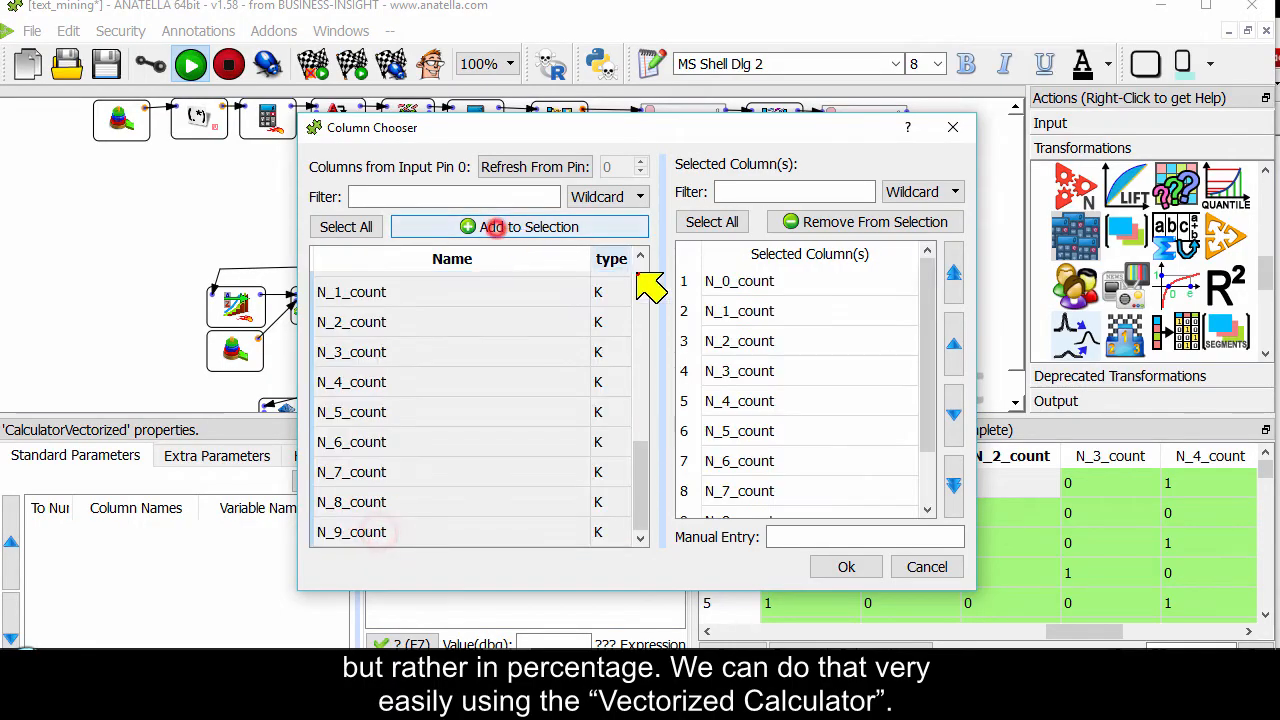
click(847, 570)
Step: Add MatchLen as a second input variable and rename the digit-count columns' variable to nc
click(298, 481)
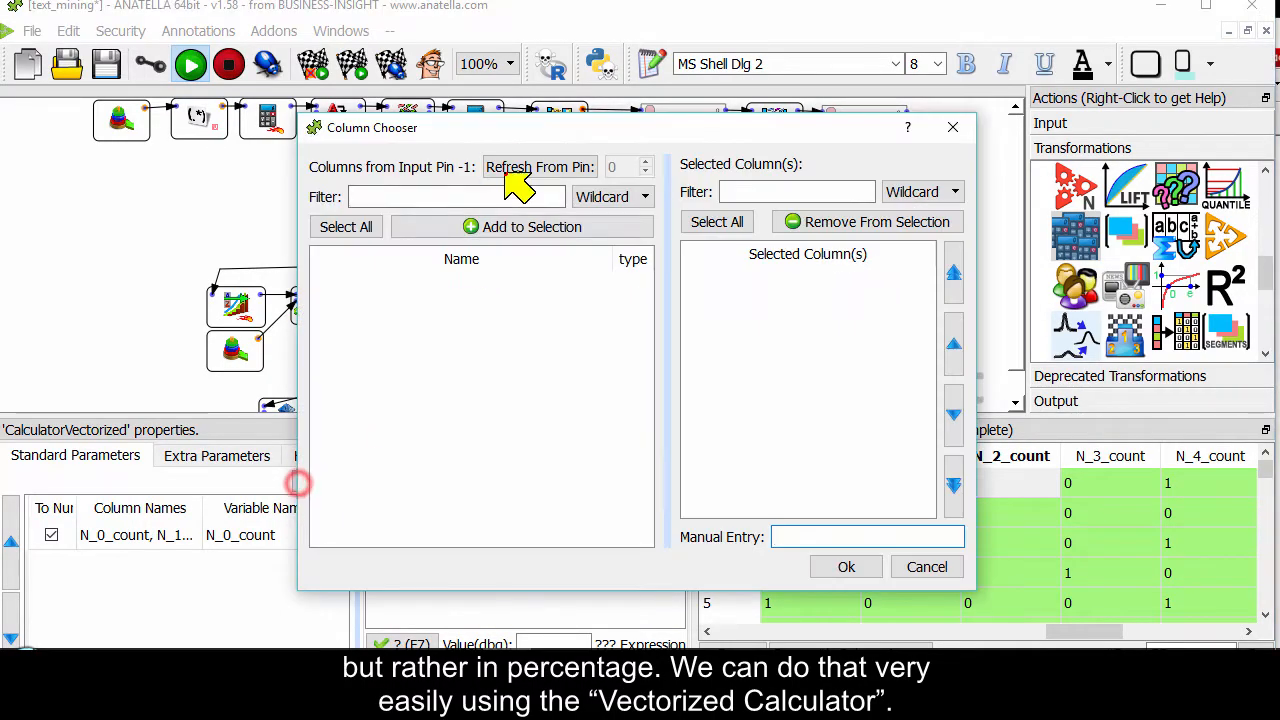
click(509, 166)
double_click(392, 374)
click(846, 567)
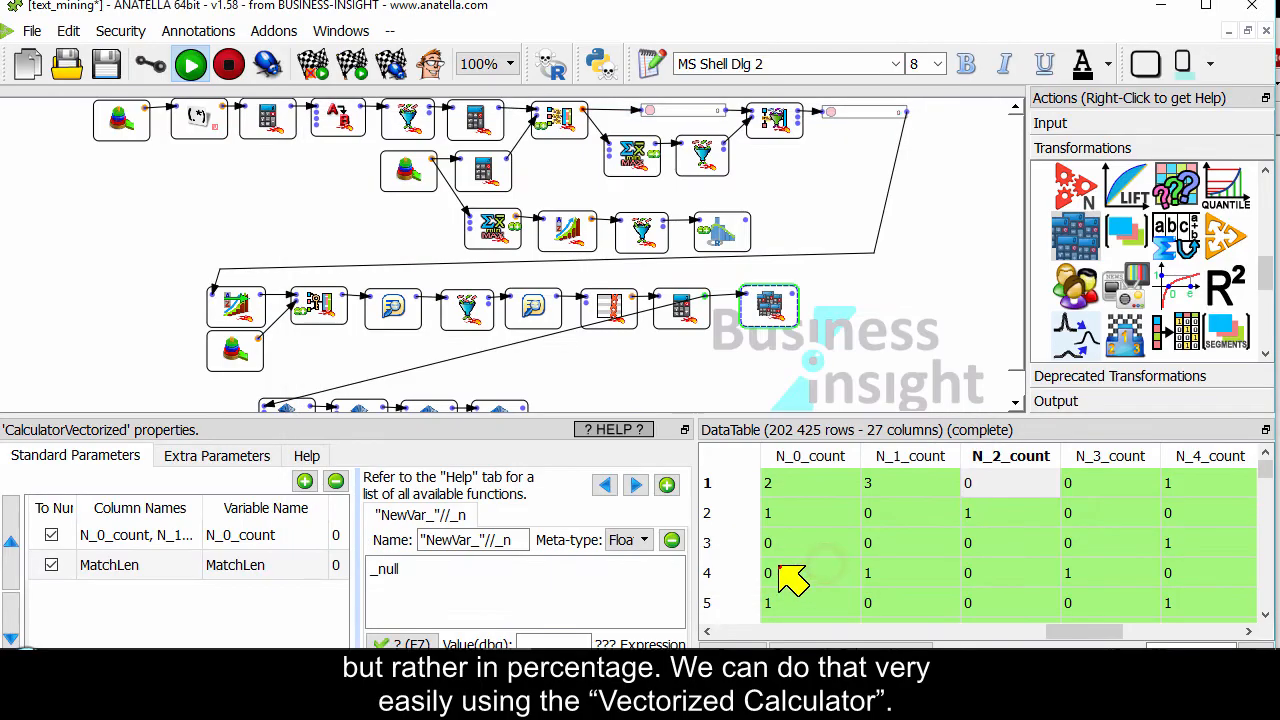
click(268, 537)
text(nc)
Step: Set the vectorized expression to nc/MatchLen and its output name to "Perc_"//left(nc,3)
double_click(413, 568)
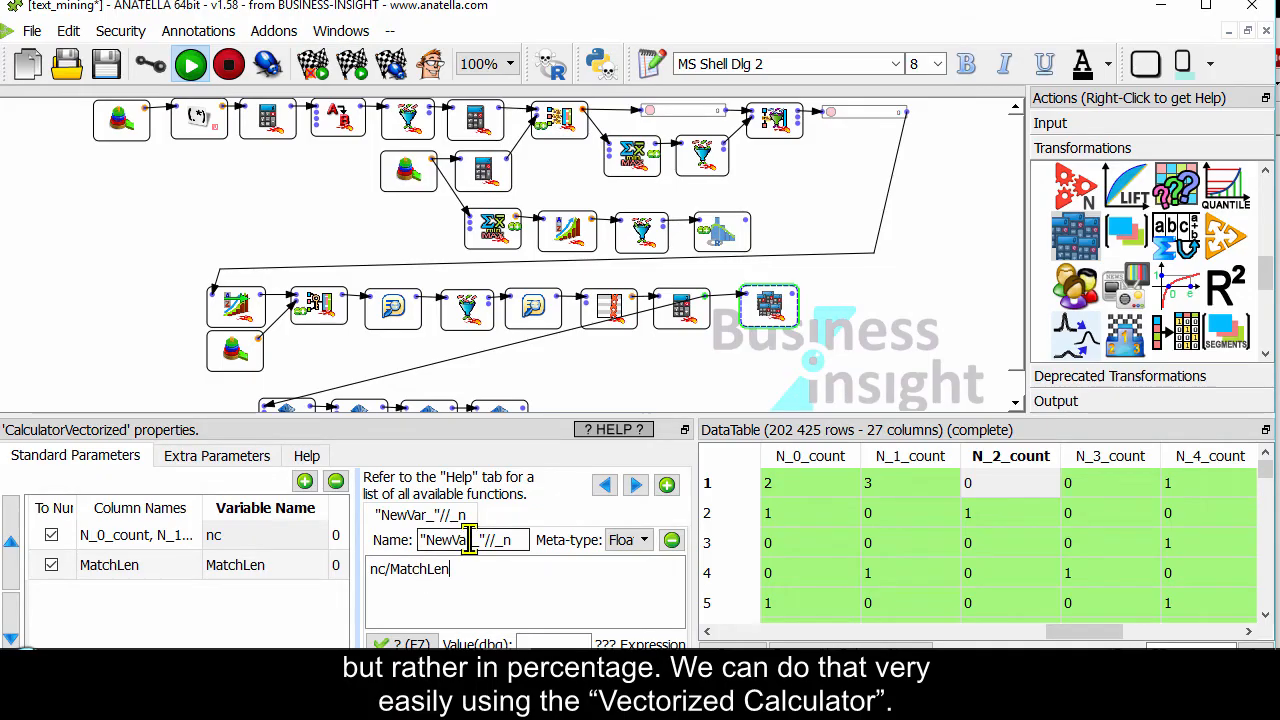
double_click(448, 540)
text(Perc)
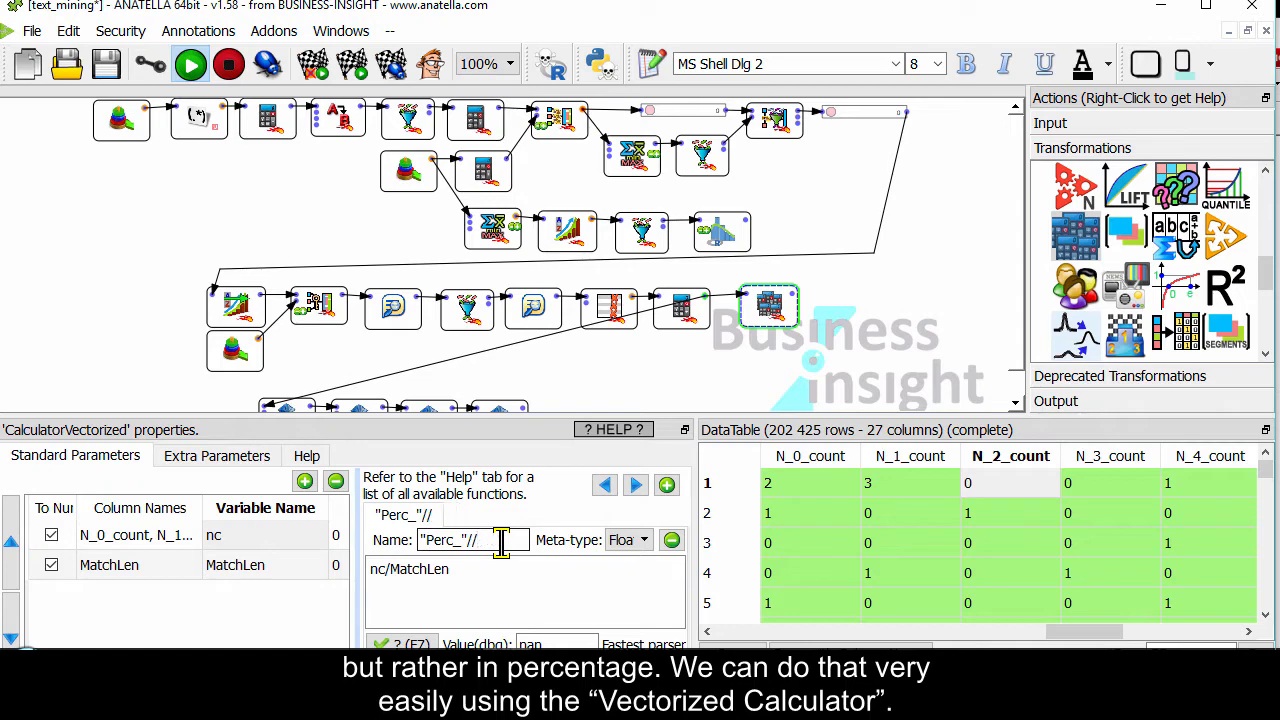
Step: Run the CalculatorVectorized action and examine the digit percentage columns against the first row's Match number
click(794, 294)
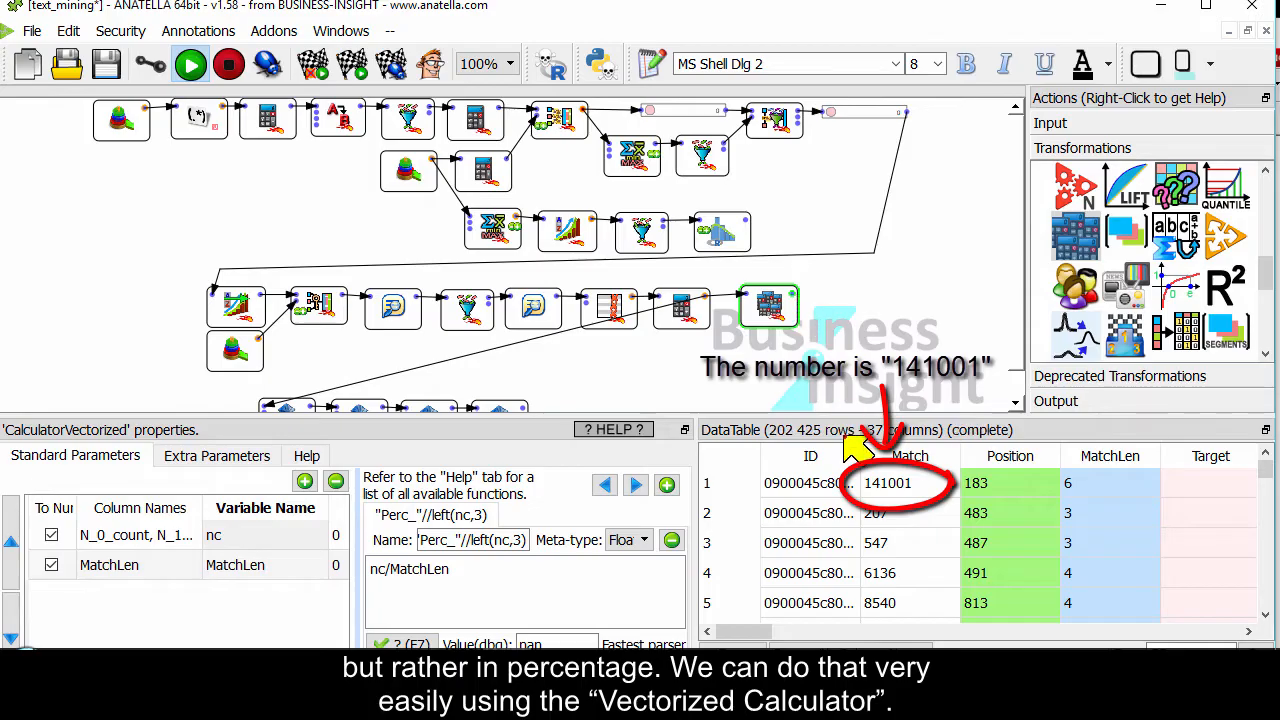
drag(785, 632, 1135, 636)
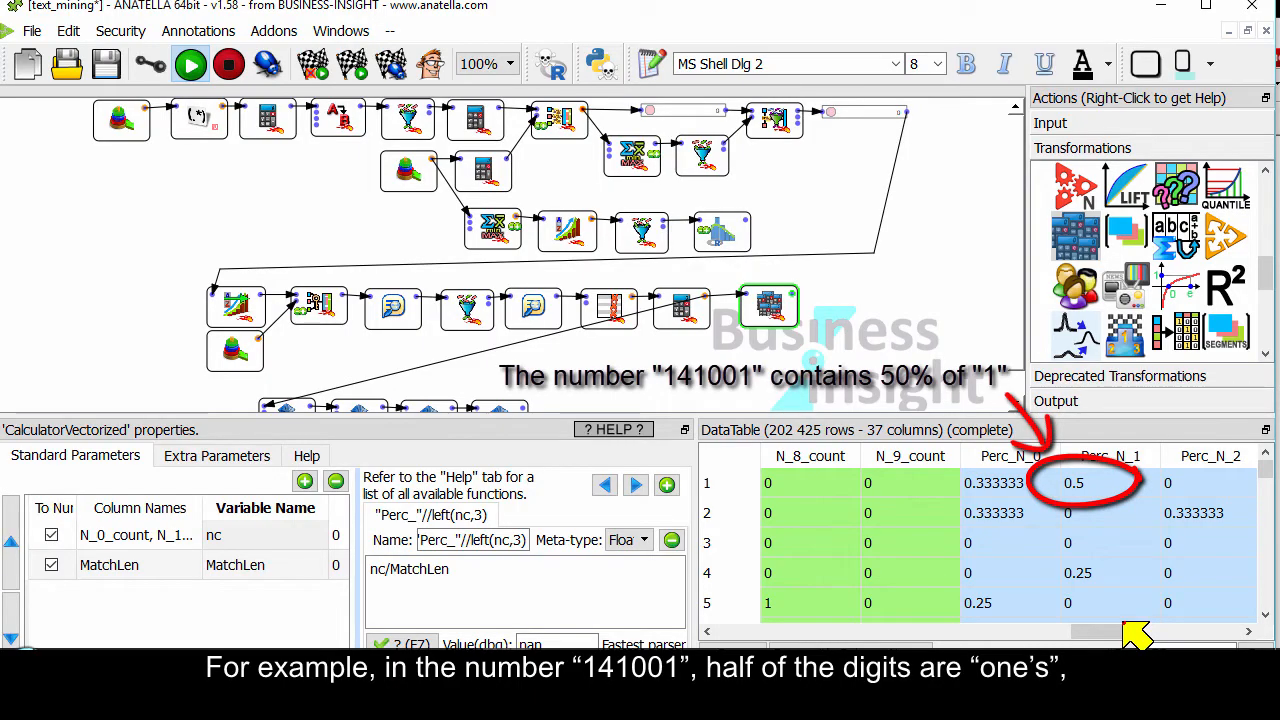
click(1119, 631)
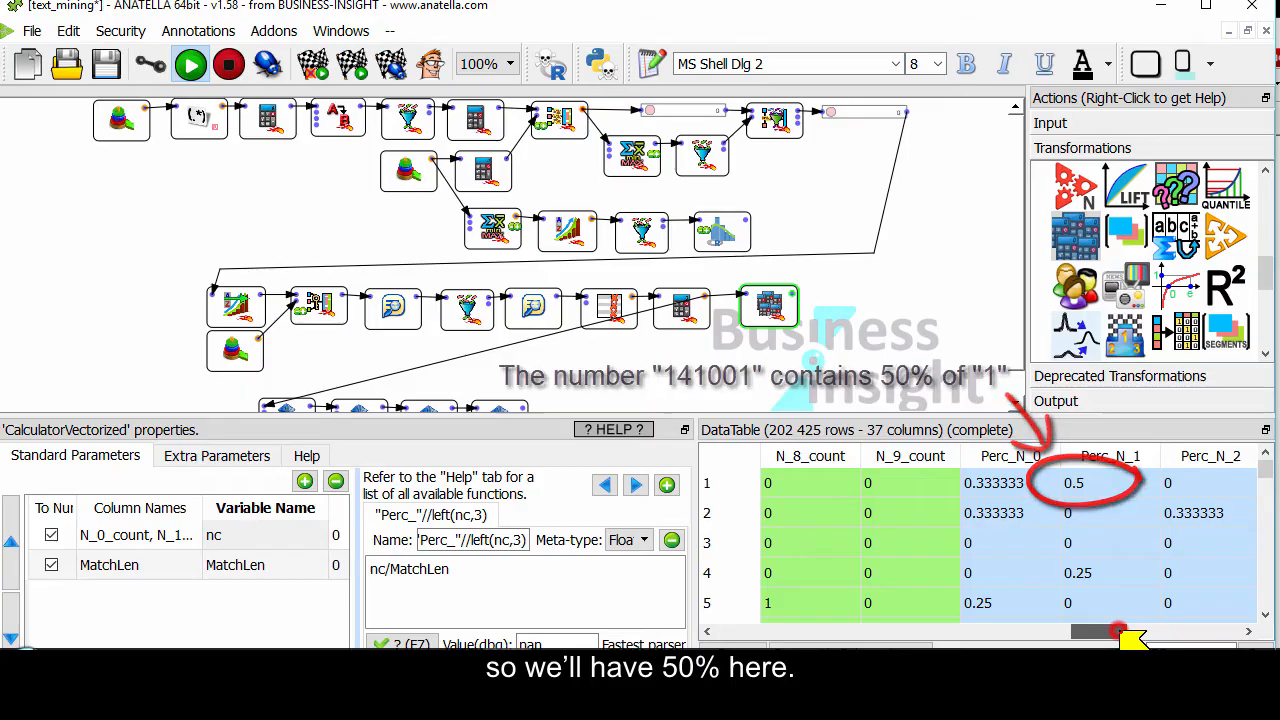
drag(1125, 637, 1130, 603)
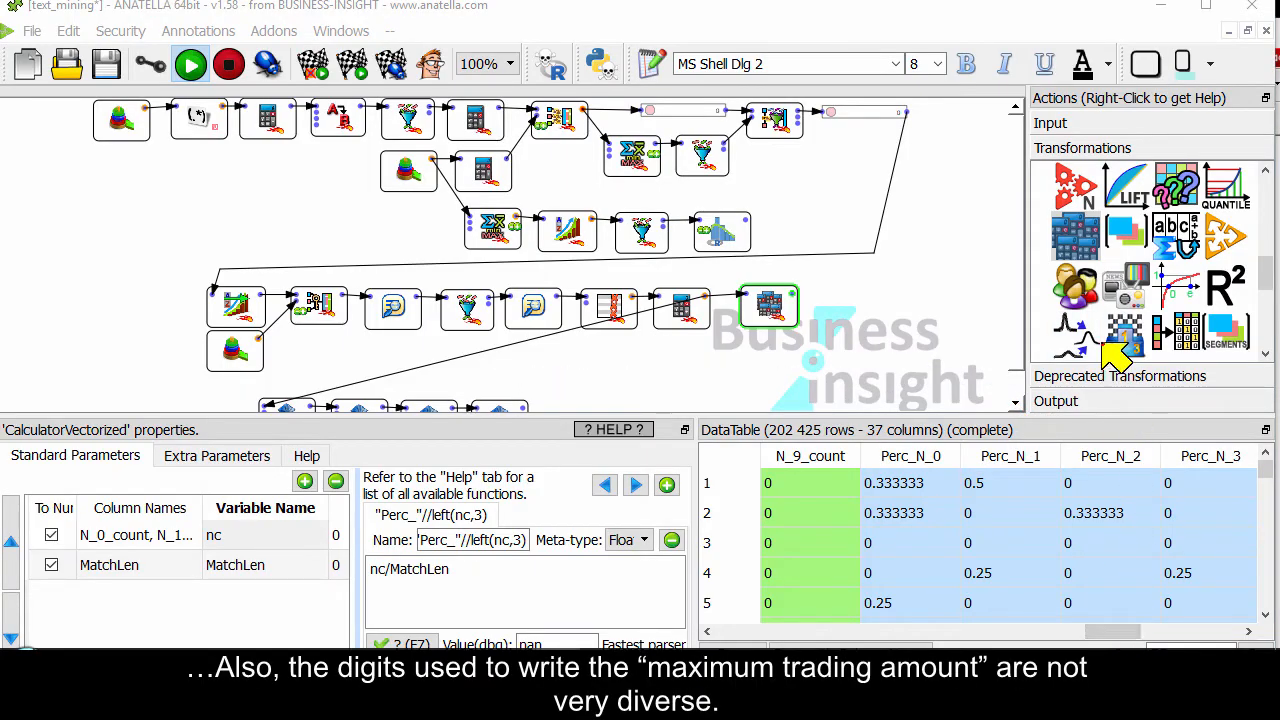
Step: Insert a Calculator action after CalculatorVectorized and name its new variable DigitDiversity
scroll(1120, 320, up, 5)
scroll(1133, 287, up, 2)
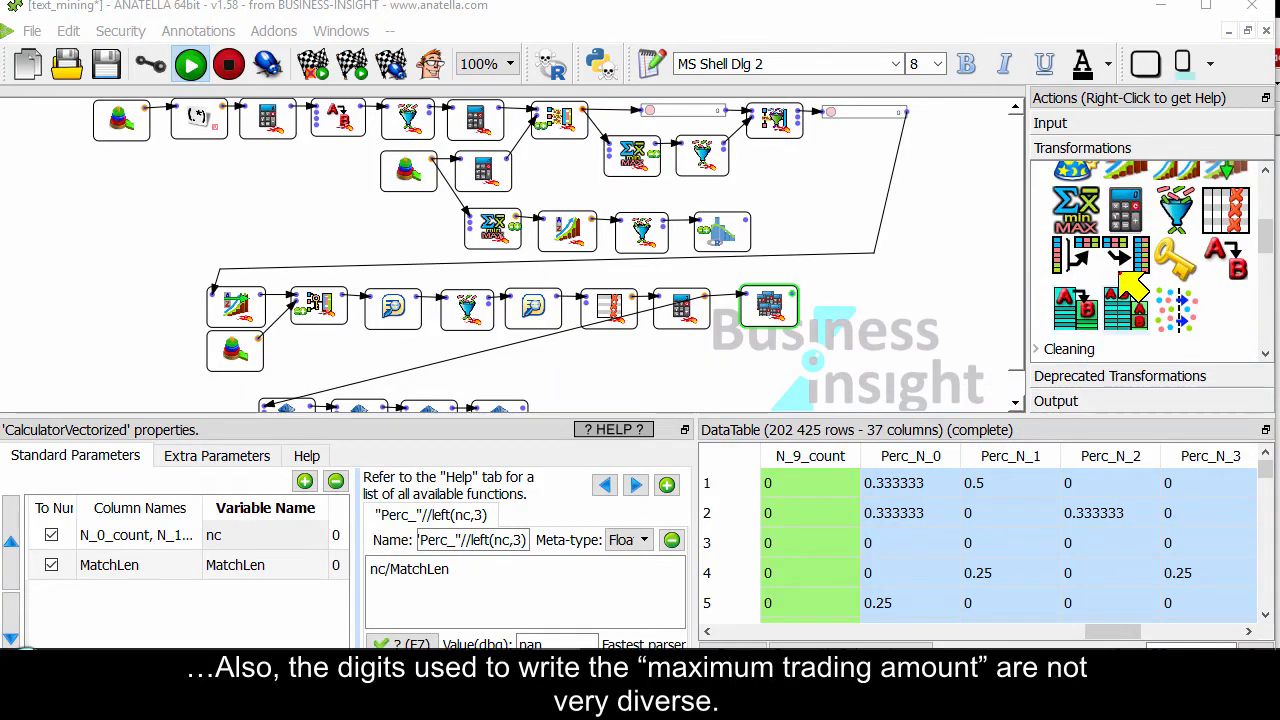
drag(1125, 210, 840, 310)
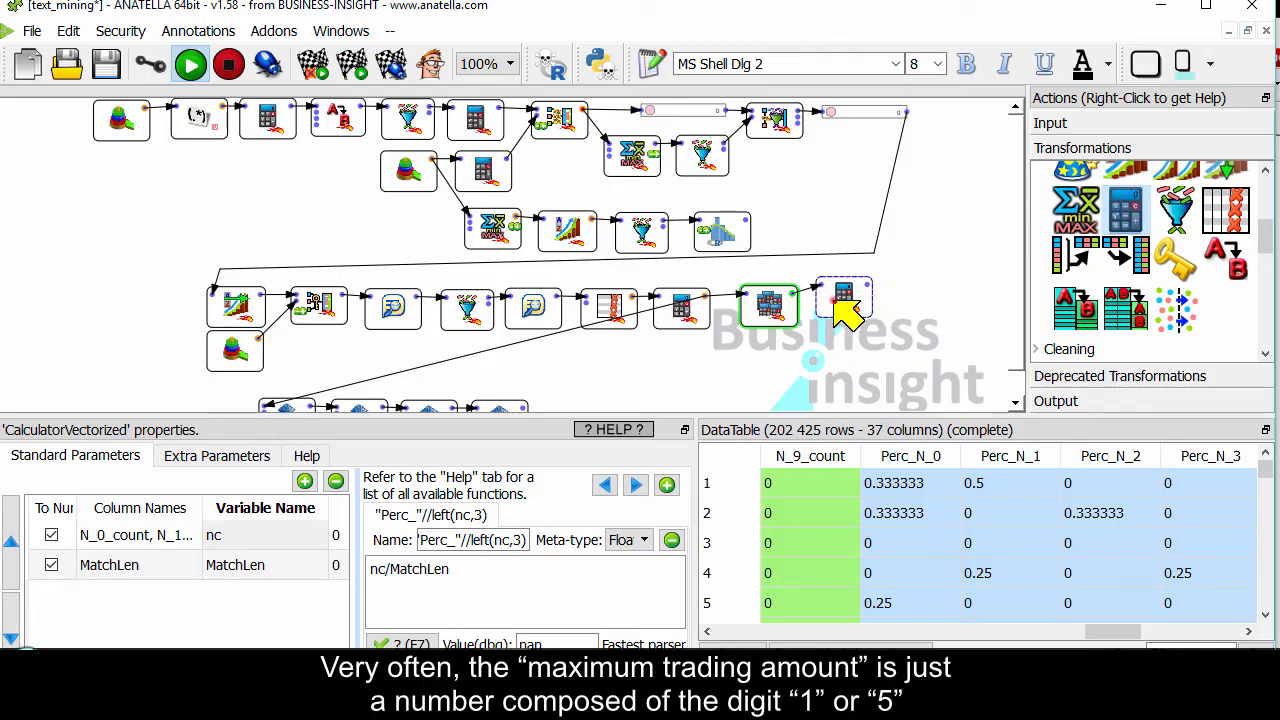
click(850, 312)
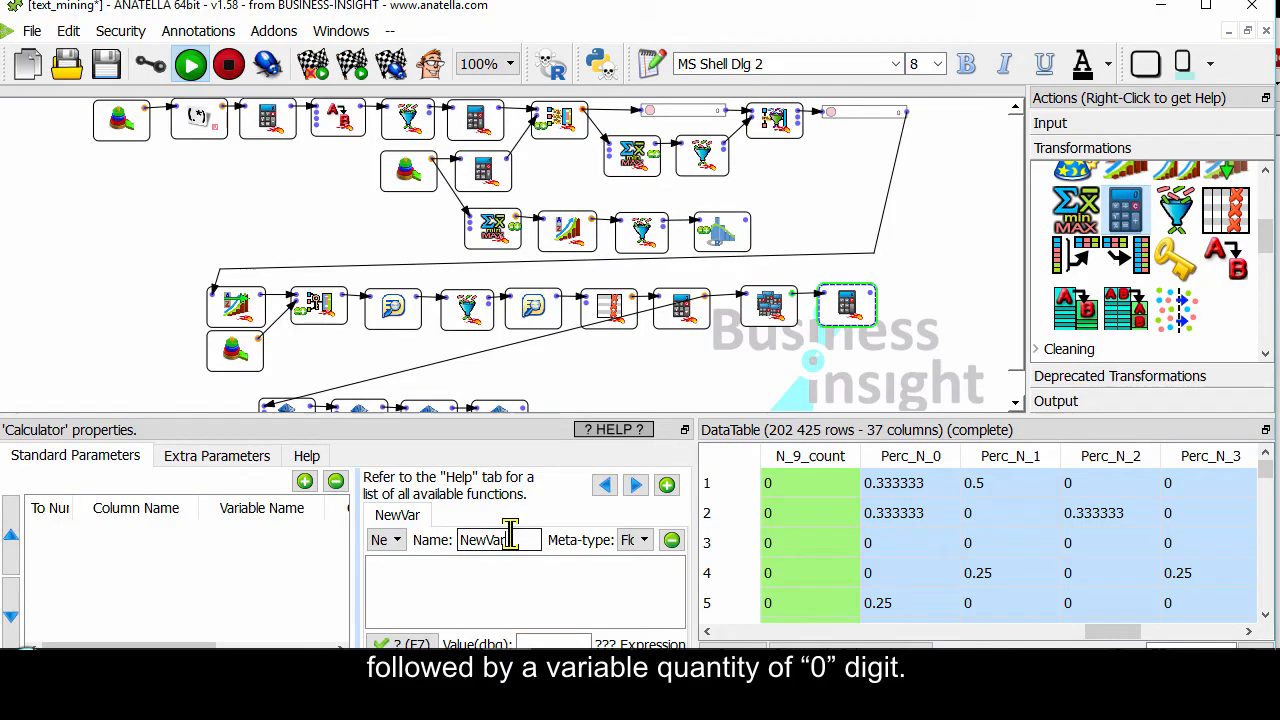
drag(519, 539, 456, 537)
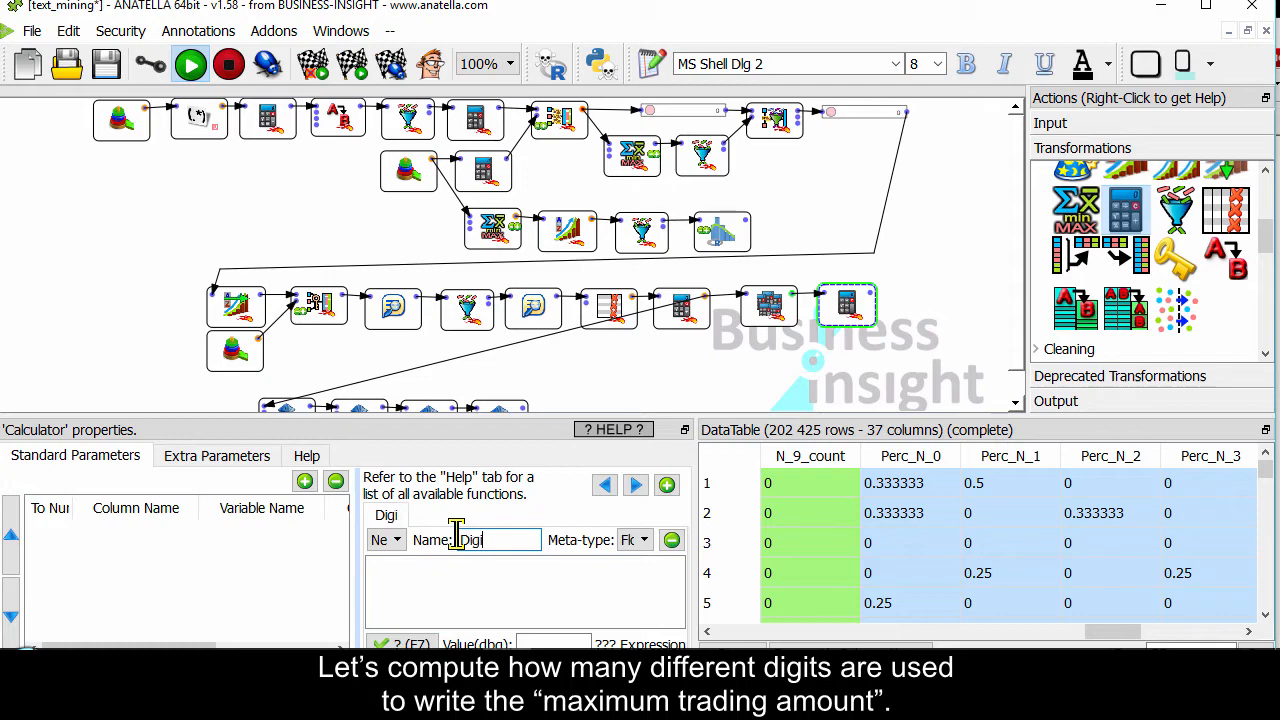
text(DigitDiversity)
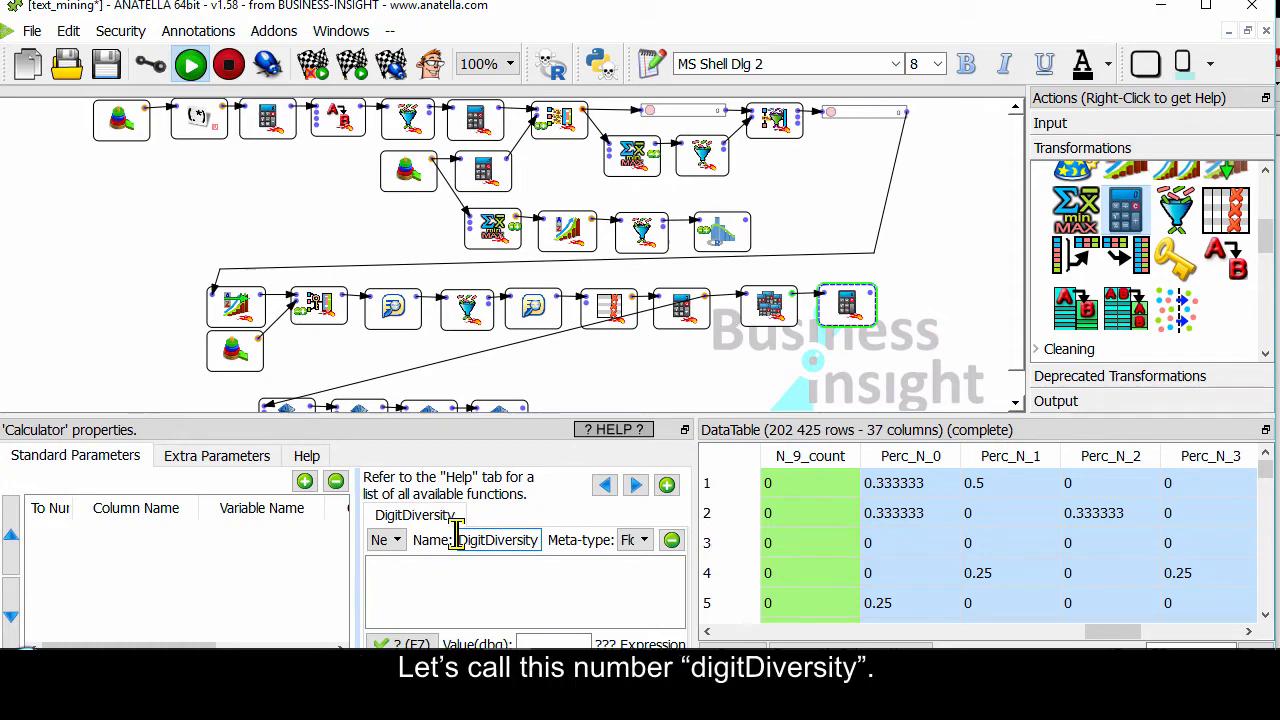
Step: Add the columns N_0_count through N_9_count as input variables of the DigitDiversity Calculator
click(304, 481)
click(514, 167)
scroll(468, 318, down, 10)
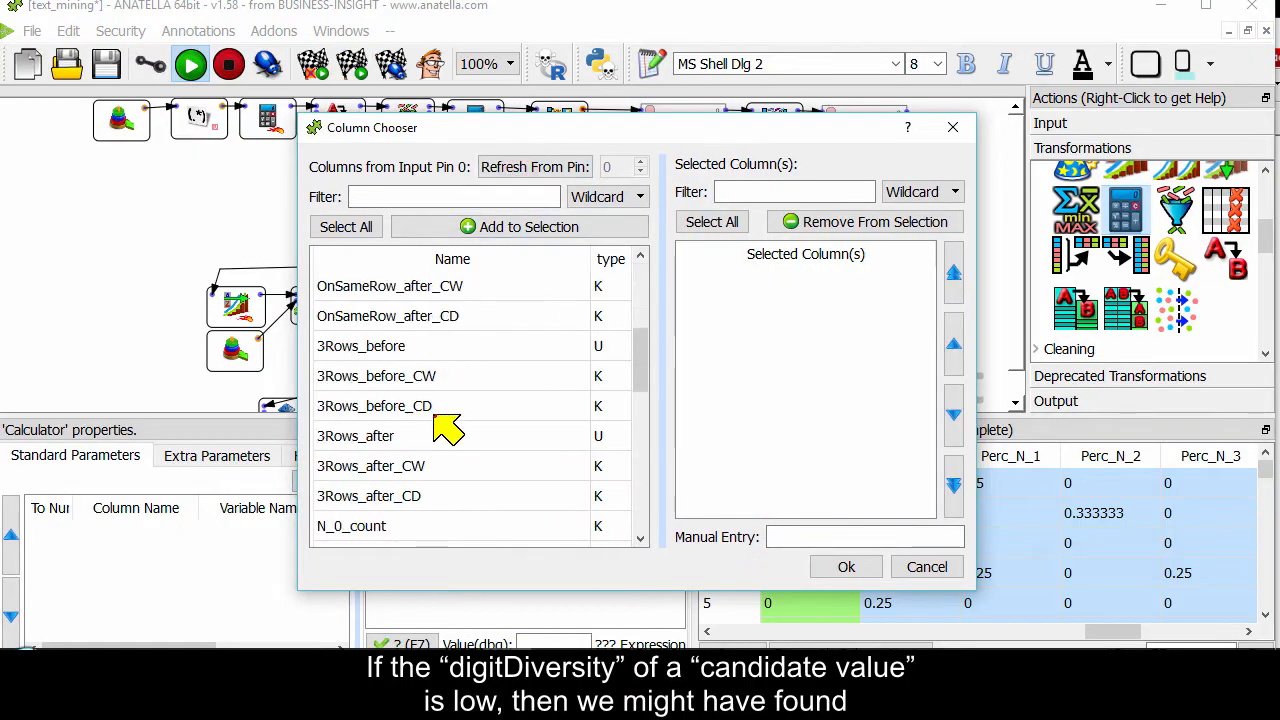
scroll(385, 360, up, 1)
scroll(380, 400, down, 10)
scroll(400, 430, up, 1)
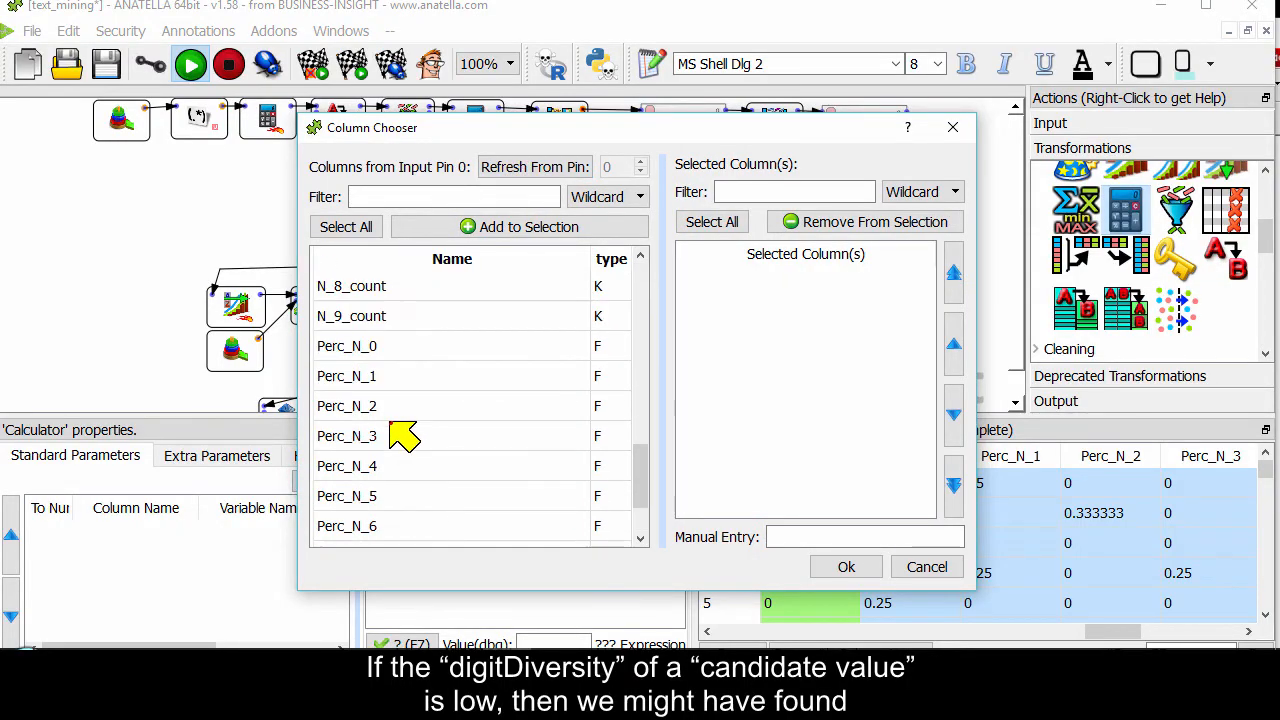
drag(385, 316, 385, 288)
click(543, 226)
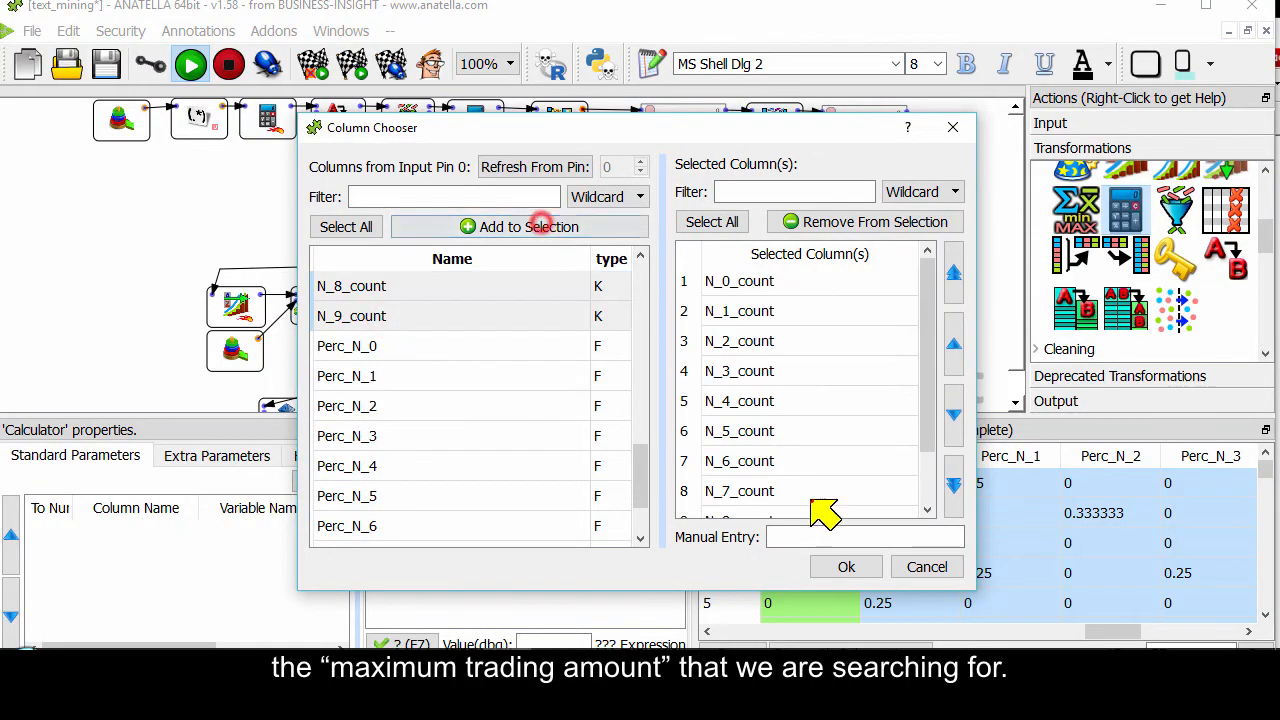
click(846, 567)
Step: Enlarge the expression editing area and enter min( N_0_count ,1)+ as the first term of DigitDiversity
click(455, 570)
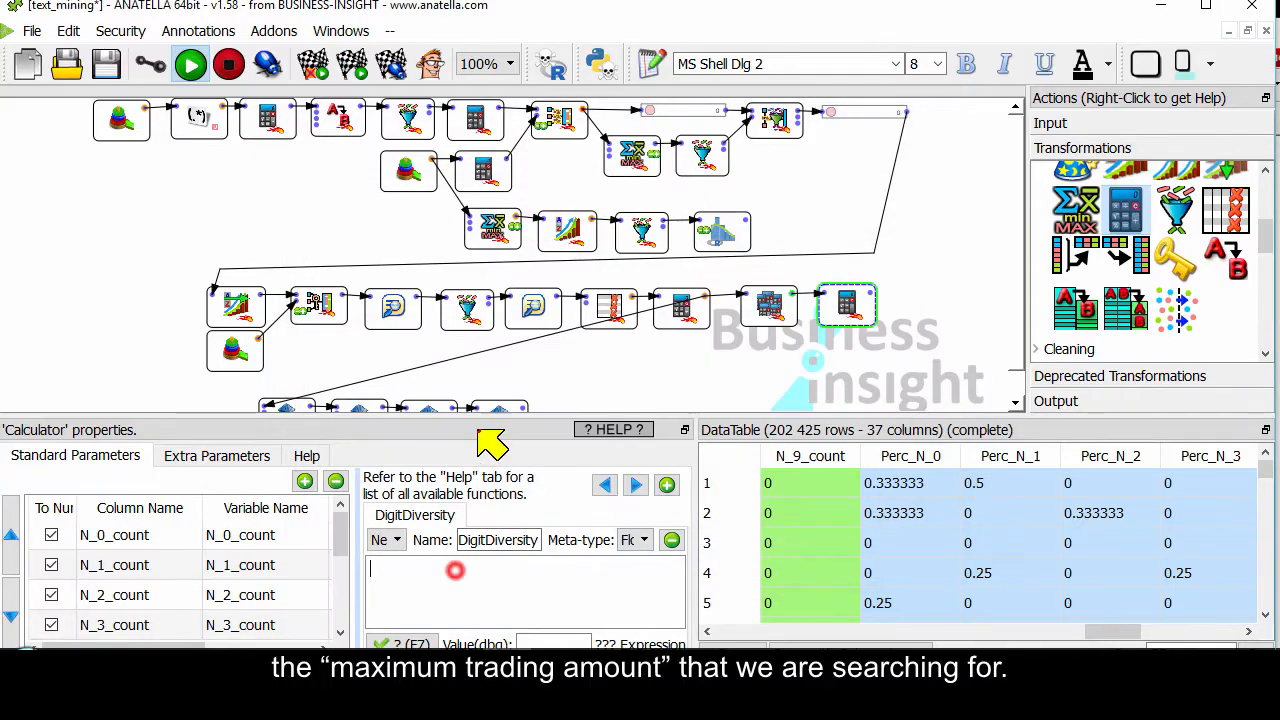
double_click(542, 4)
drag(464, 350, 465, 189)
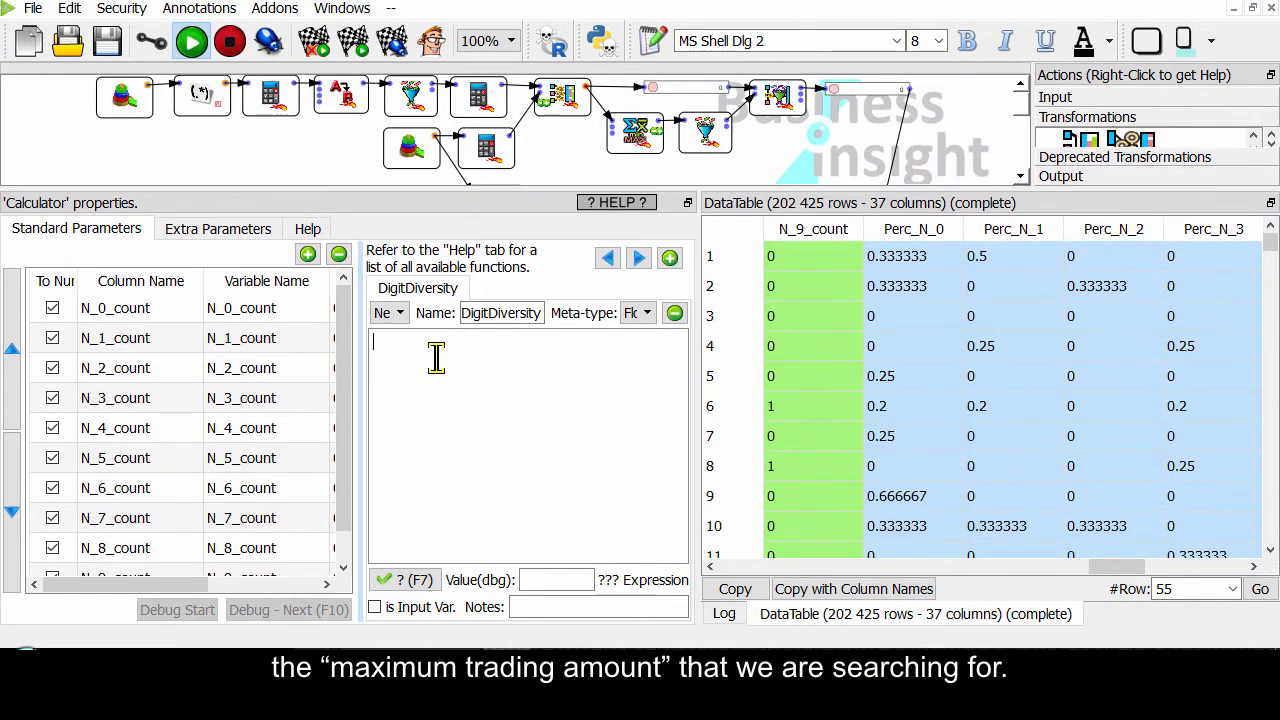
double_click(243, 309)
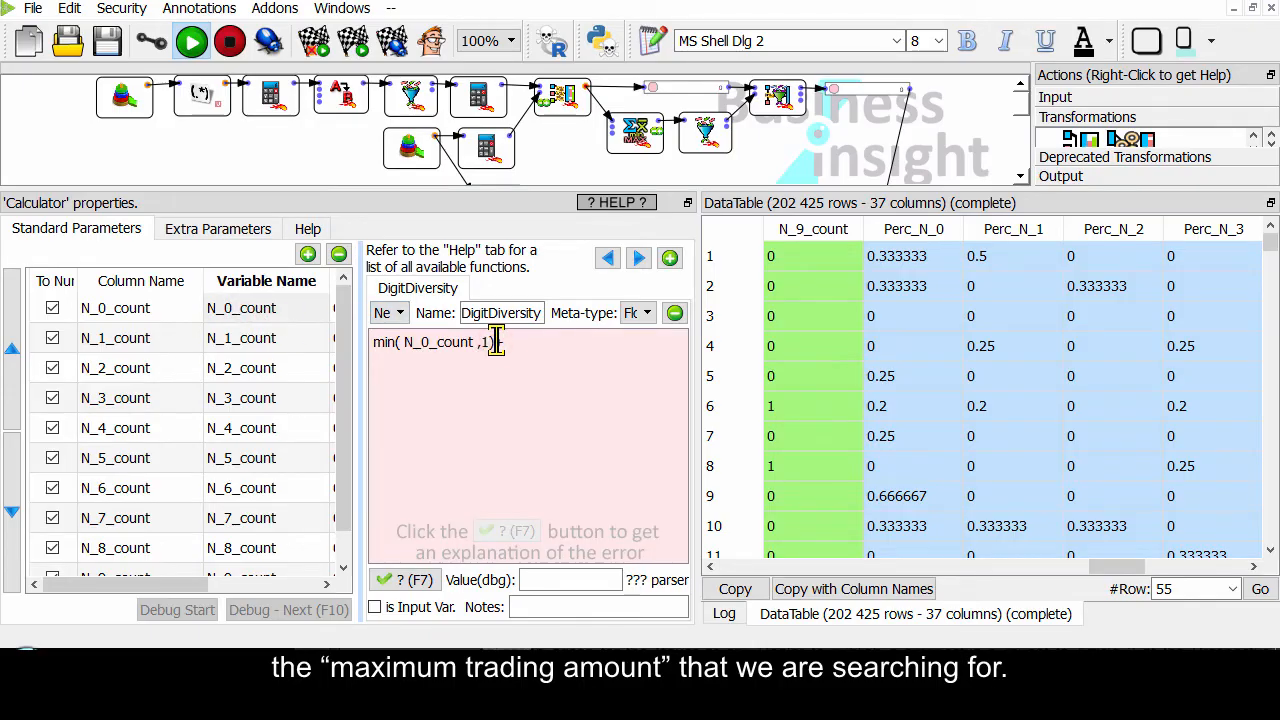
Step: Extend the DigitDiversity sum with matching min terms for N_1_count through N_9_count and set its meta-type to key
key(ctrl+a)
key(ctrl+c)
key(ctrl+v)
key(ctrl+v)
key(ctrl+v)
key(ctrl+v)
key(ctrl+v)
key(ctrl+v)
key(ctrl+v)
key(ctrl+v)
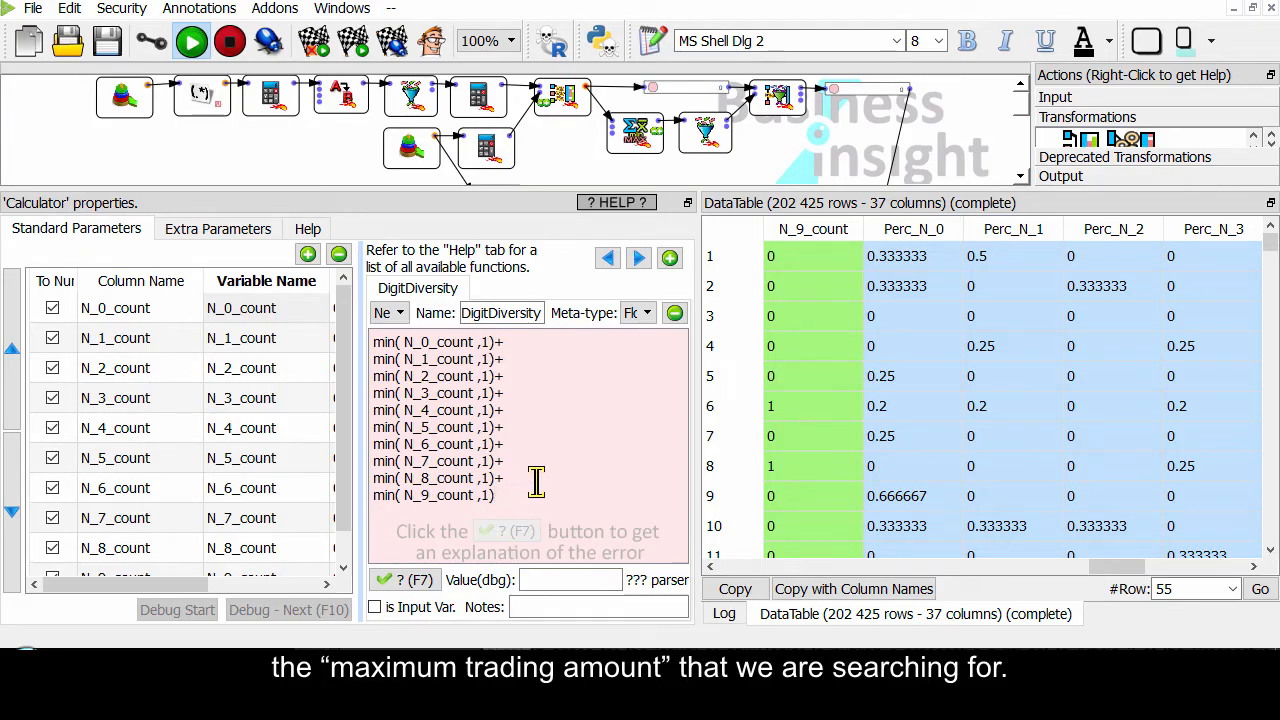
scroll(643, 314, down, 1)
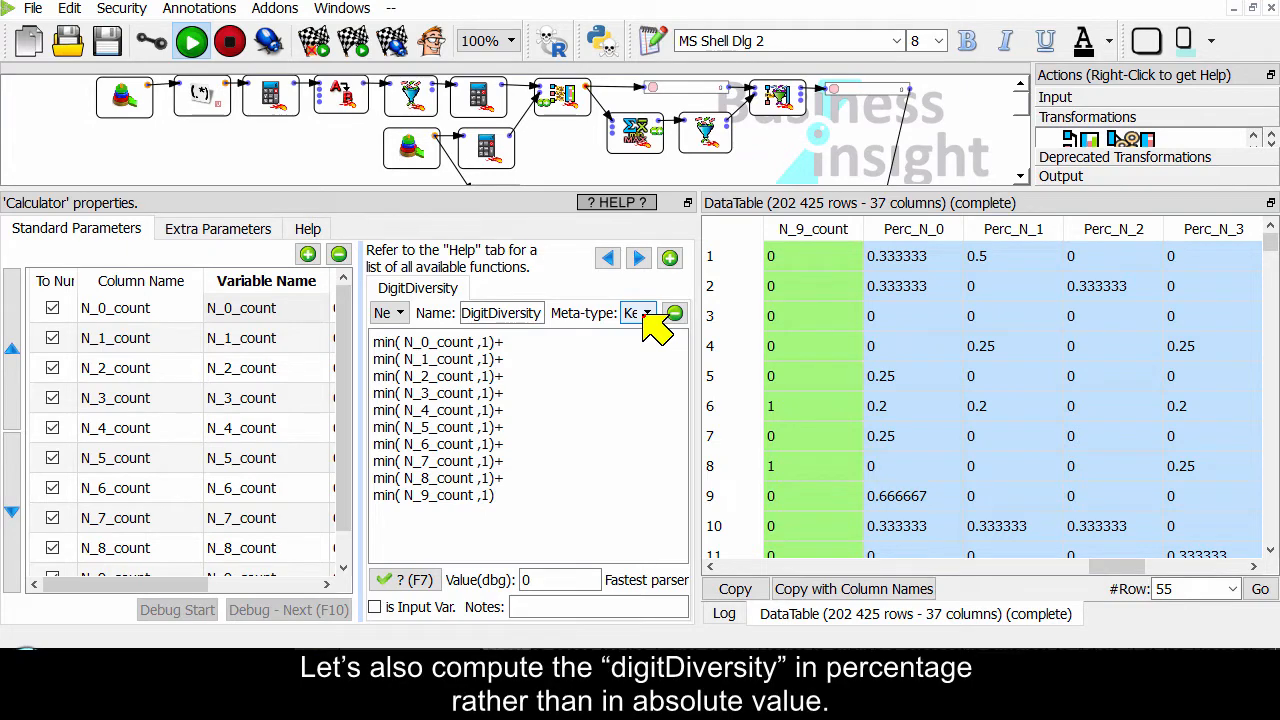
Step: Add a new variable named Perc_DigitDiversity to the Calculator and include the MatchLen column as an input variable
click(669, 258)
text(Perc_)
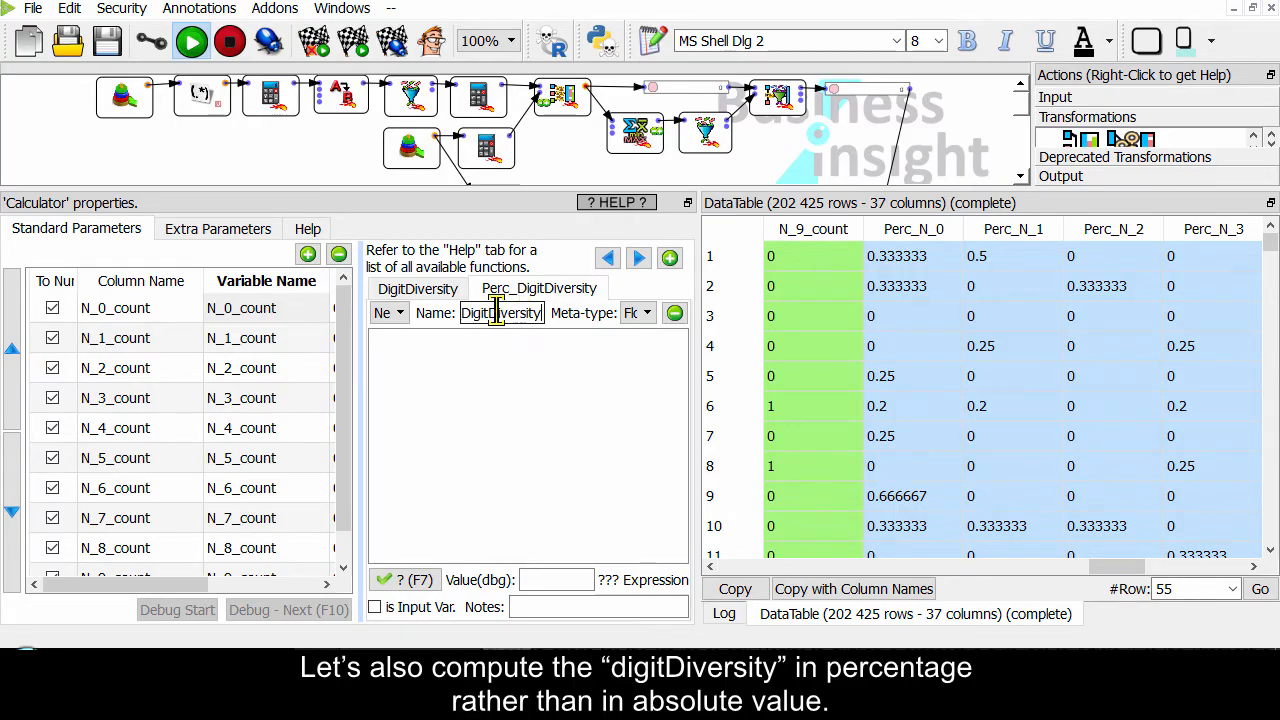
click(308, 254)
click(530, 123)
click(408, 333)
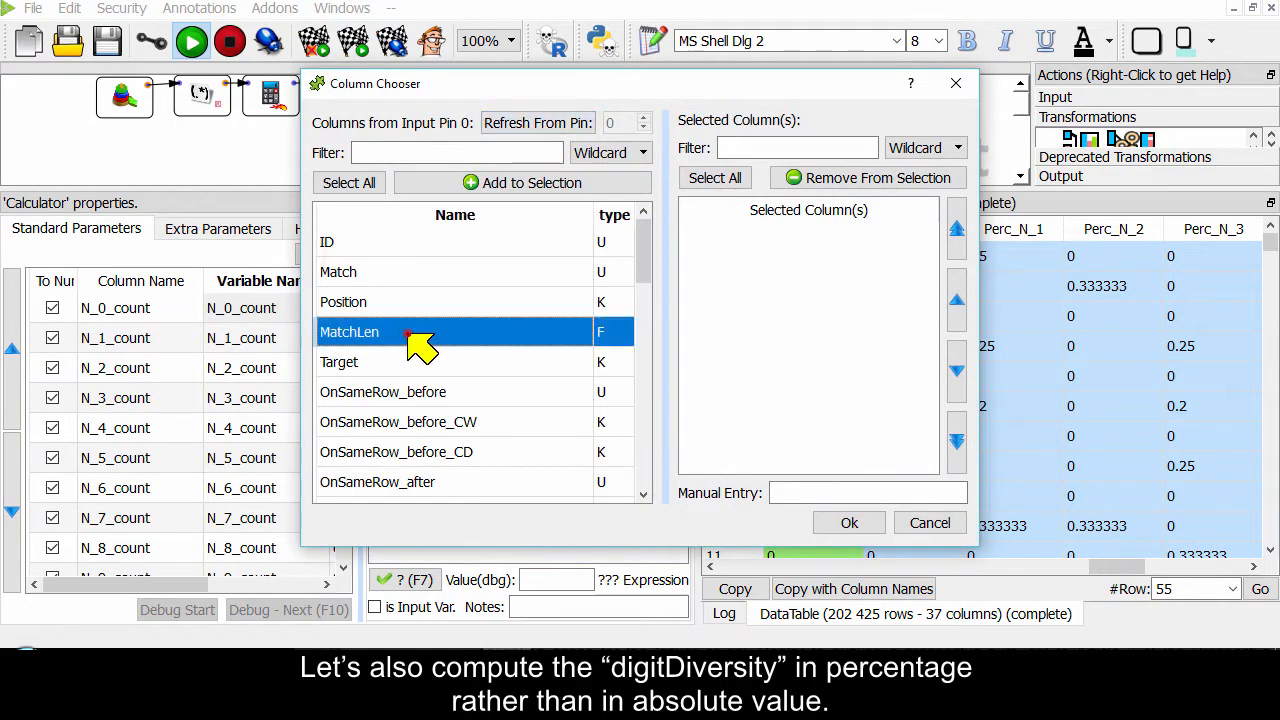
double_click(409, 334)
click(847, 523)
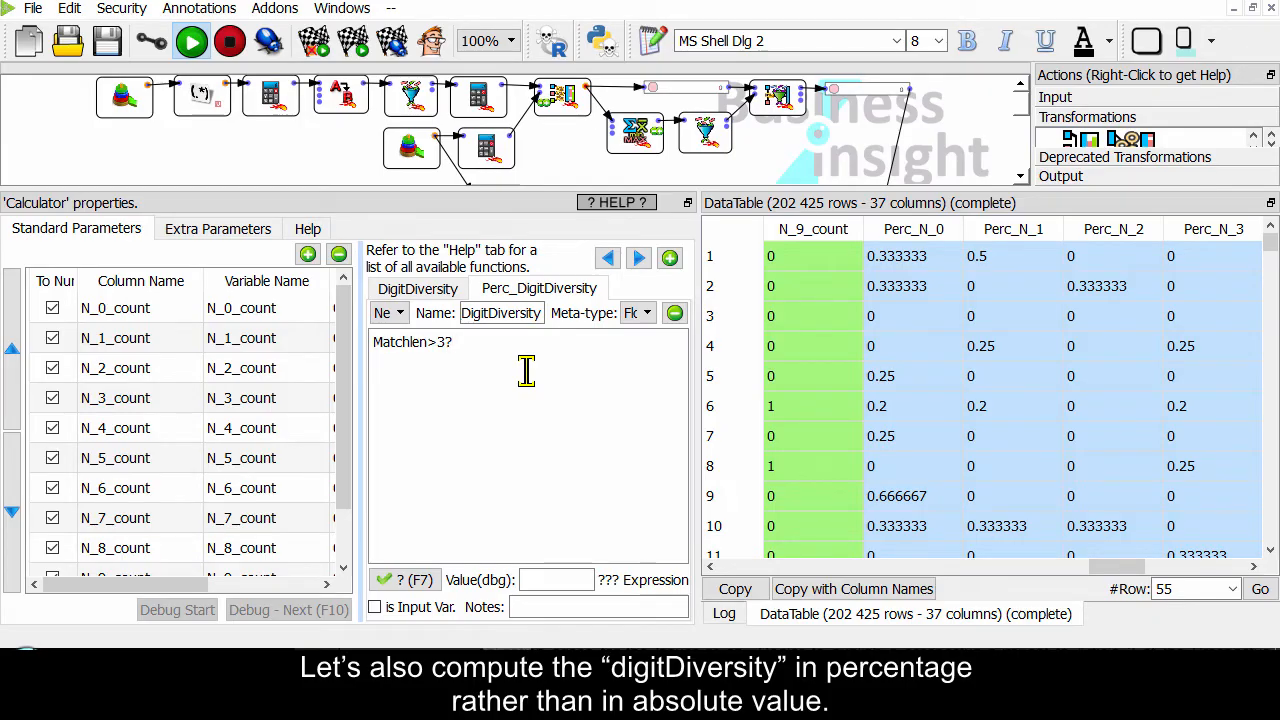
Step: Mark DigitDiversity as an input variable and define Perc_DigitDiversity as Matchlen>3? DigitDiversity/ MatchLen : 0
click(418, 289)
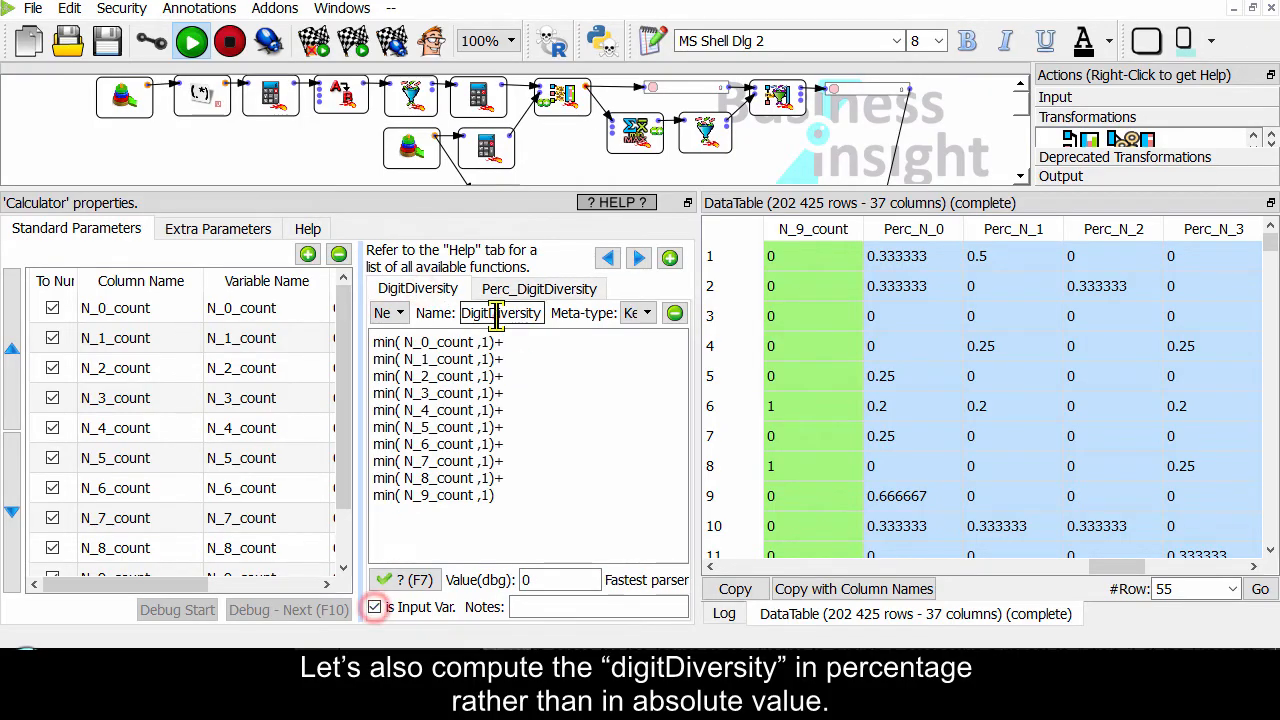
click(530, 290)
key(ctrl+v)
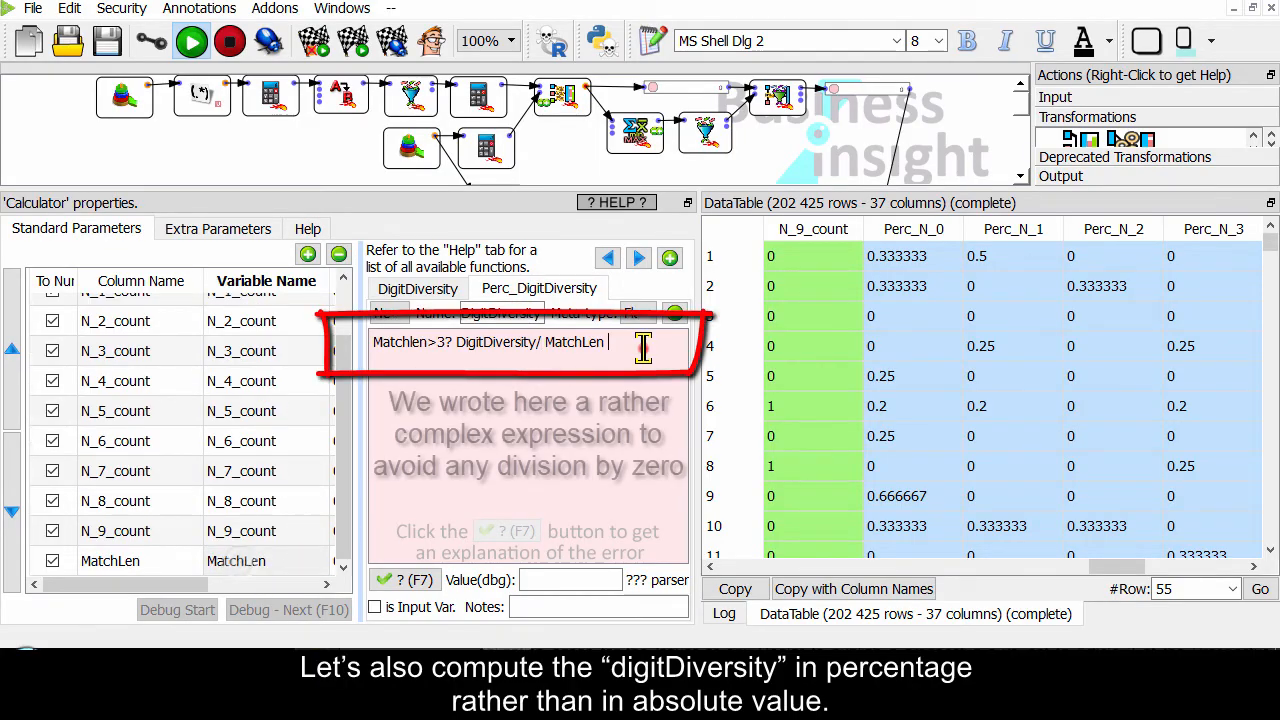
text(: 0)
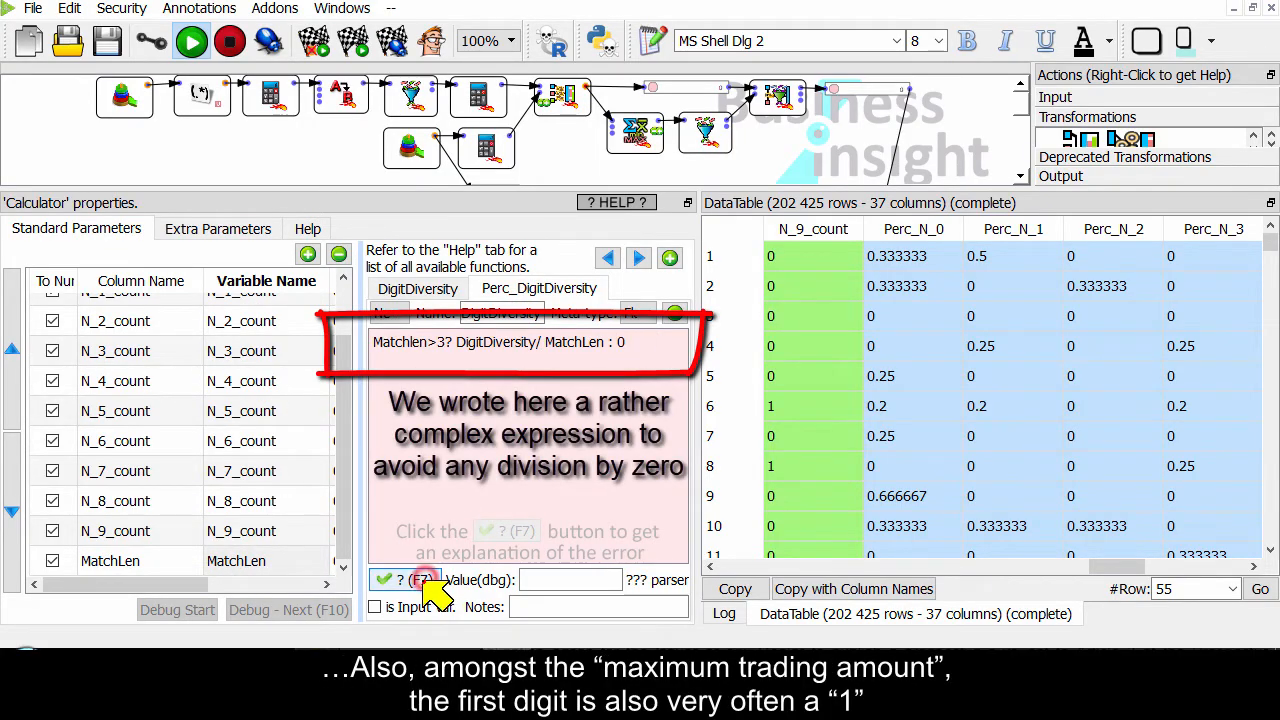
Step: Add a string variable firstDigit with expression left(x,1), using the Match column as input variable x, and validate the expression
scroll(800, 152, down, 2)
scroll(783, 157, down, 1)
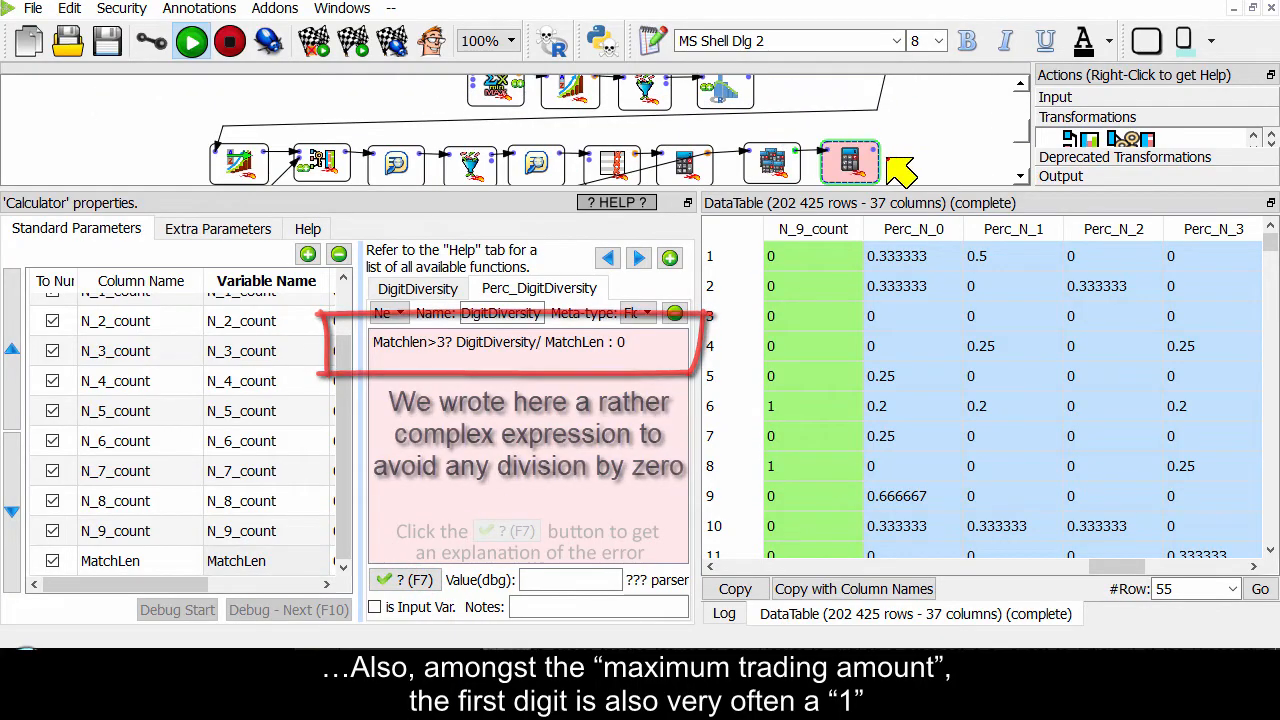
click(865, 160)
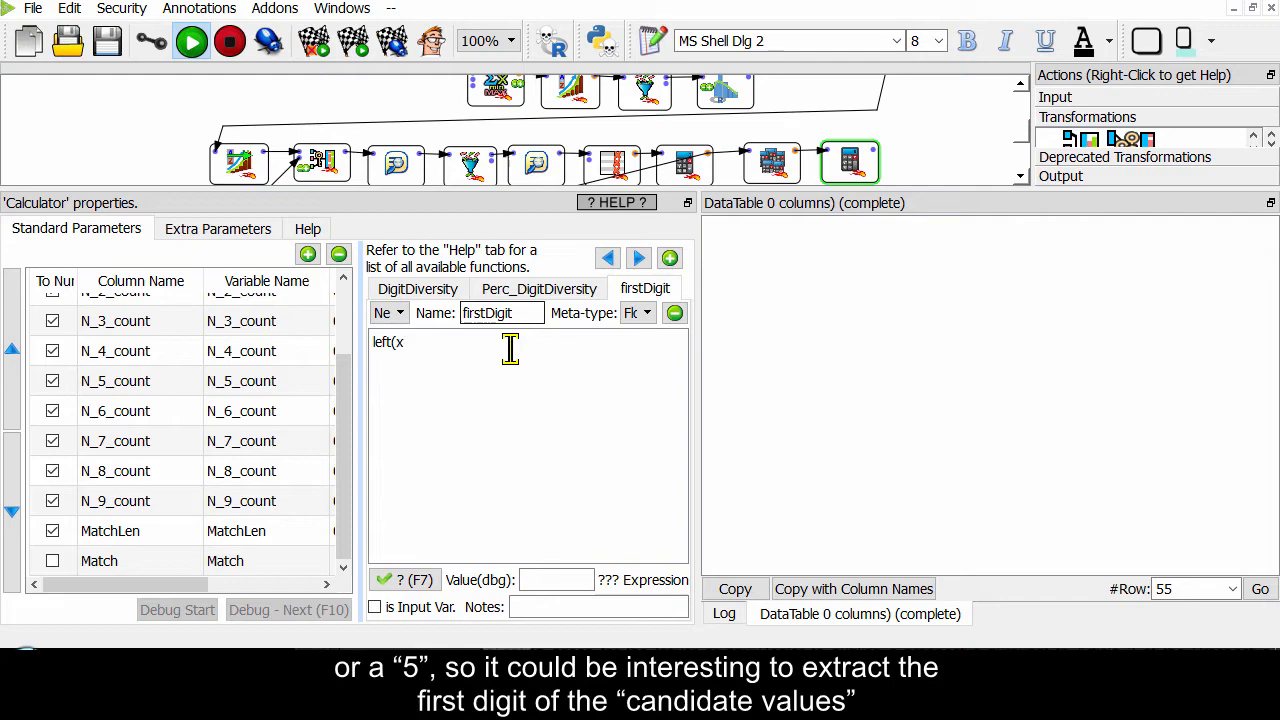
scroll(638, 318, down, 1)
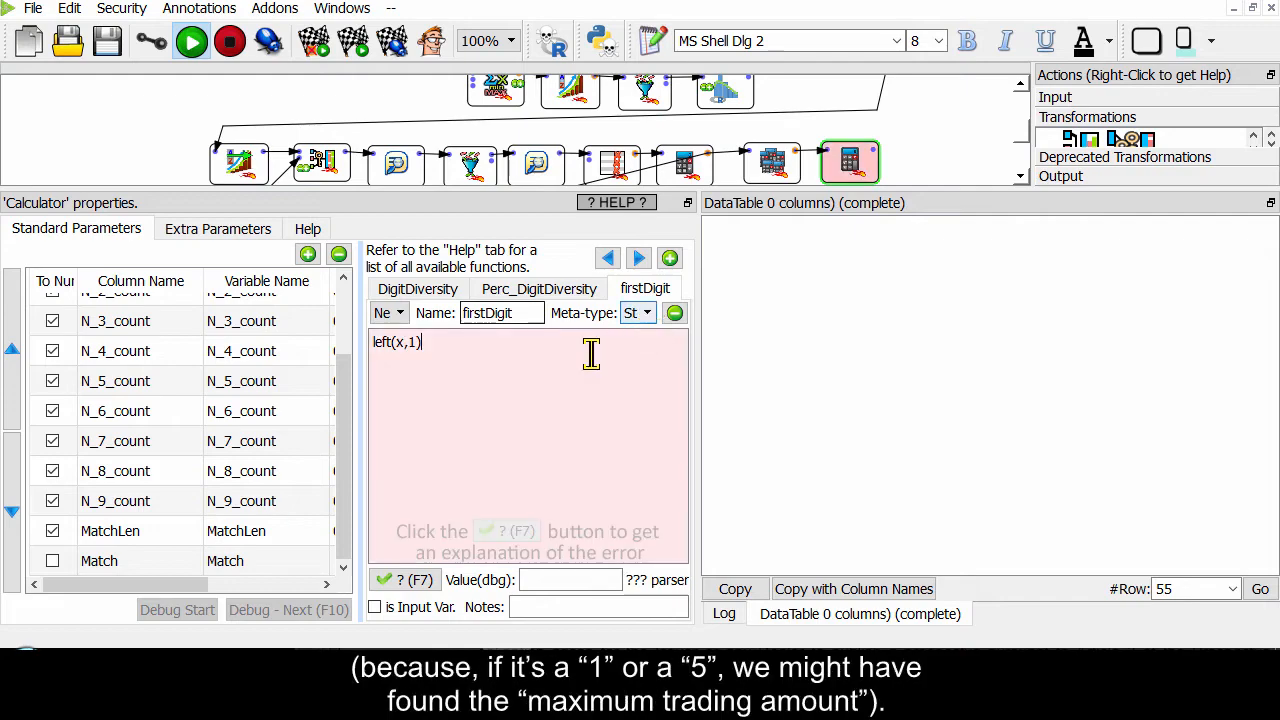
double_click(300, 563)
text(x)
click(497, 443)
click(410, 580)
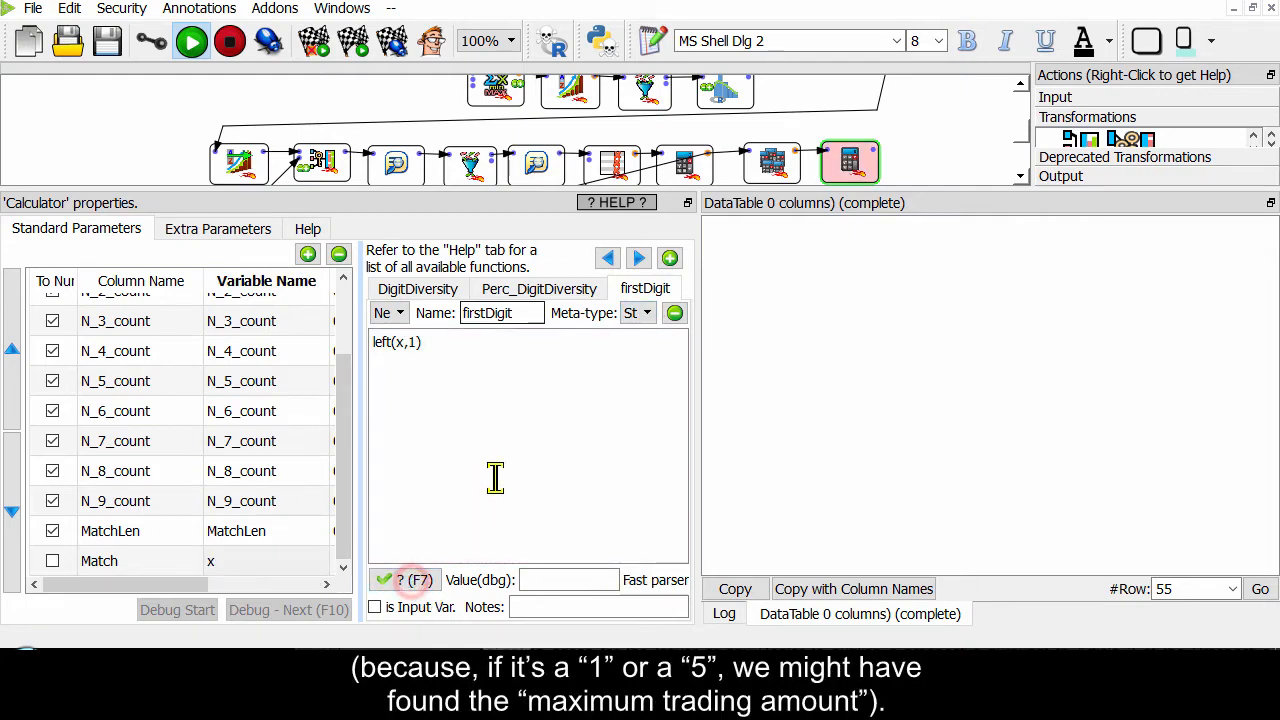
Step: Add a variable named lastDigit to the Calculator with expression right(x,1) and meta-type string
click(669, 258)
double_click(520, 313)
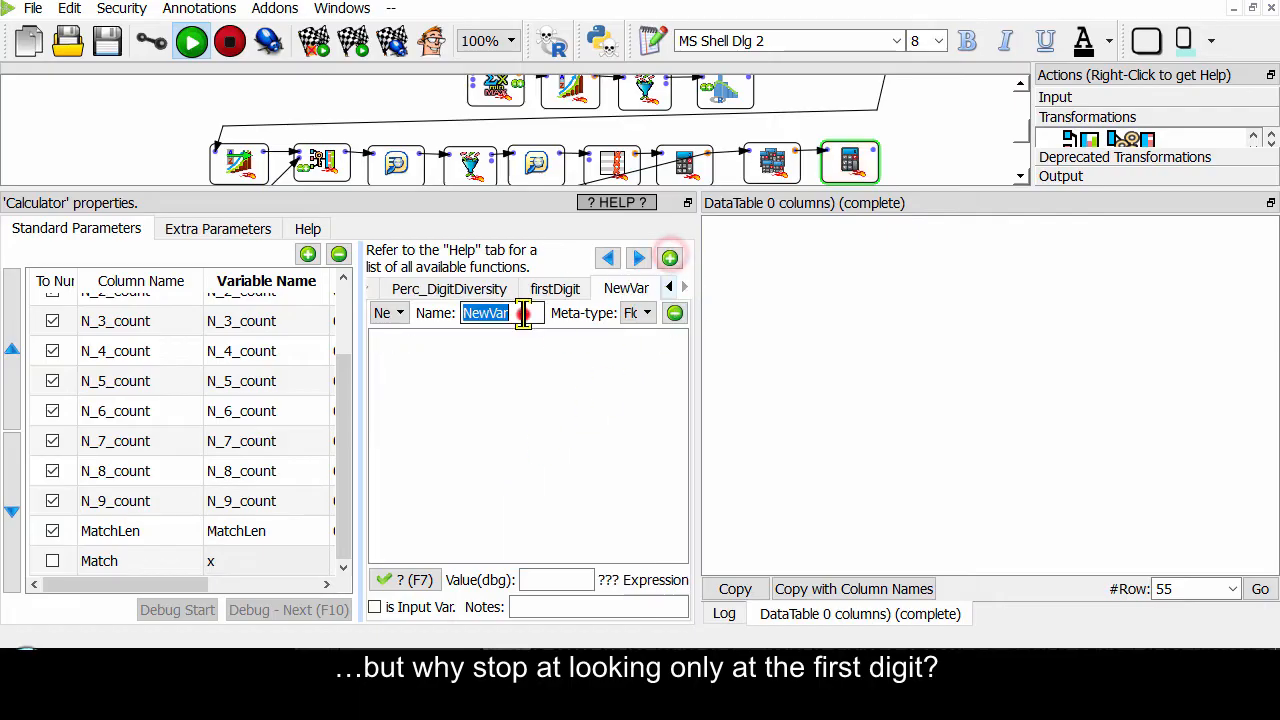
text(LastDigit)
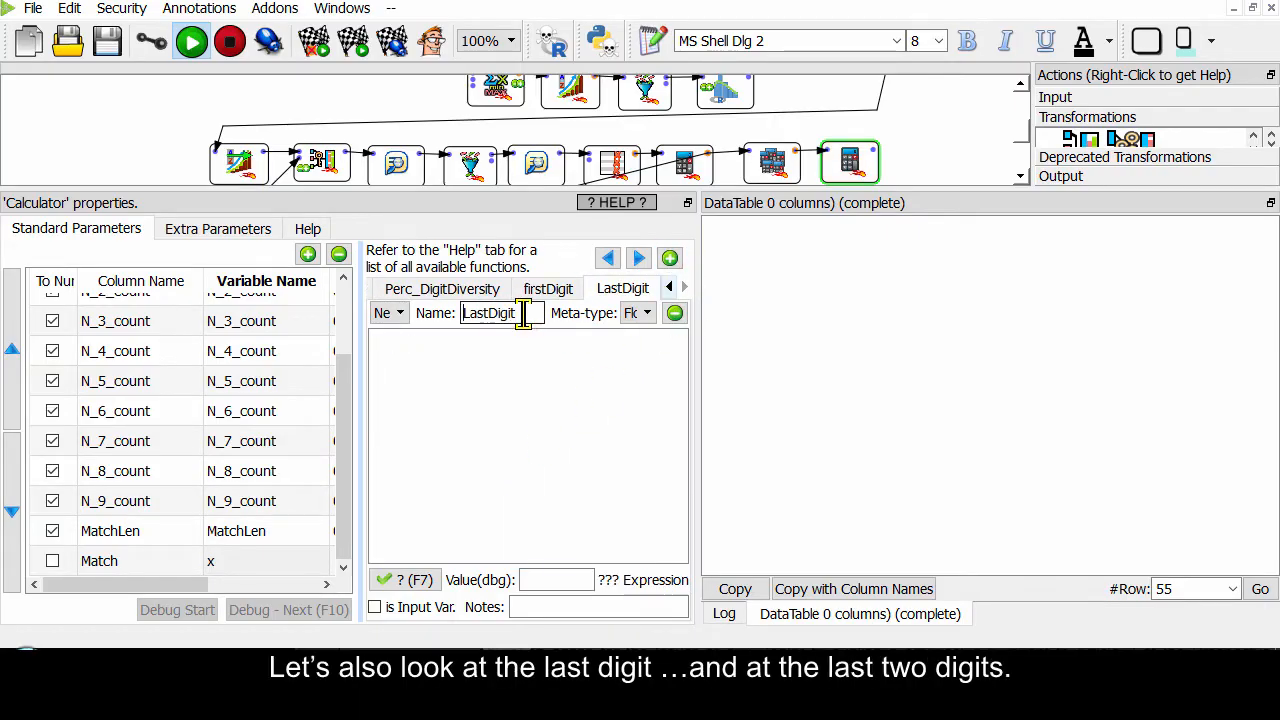
key(Home)
key(Delete)
text(l)
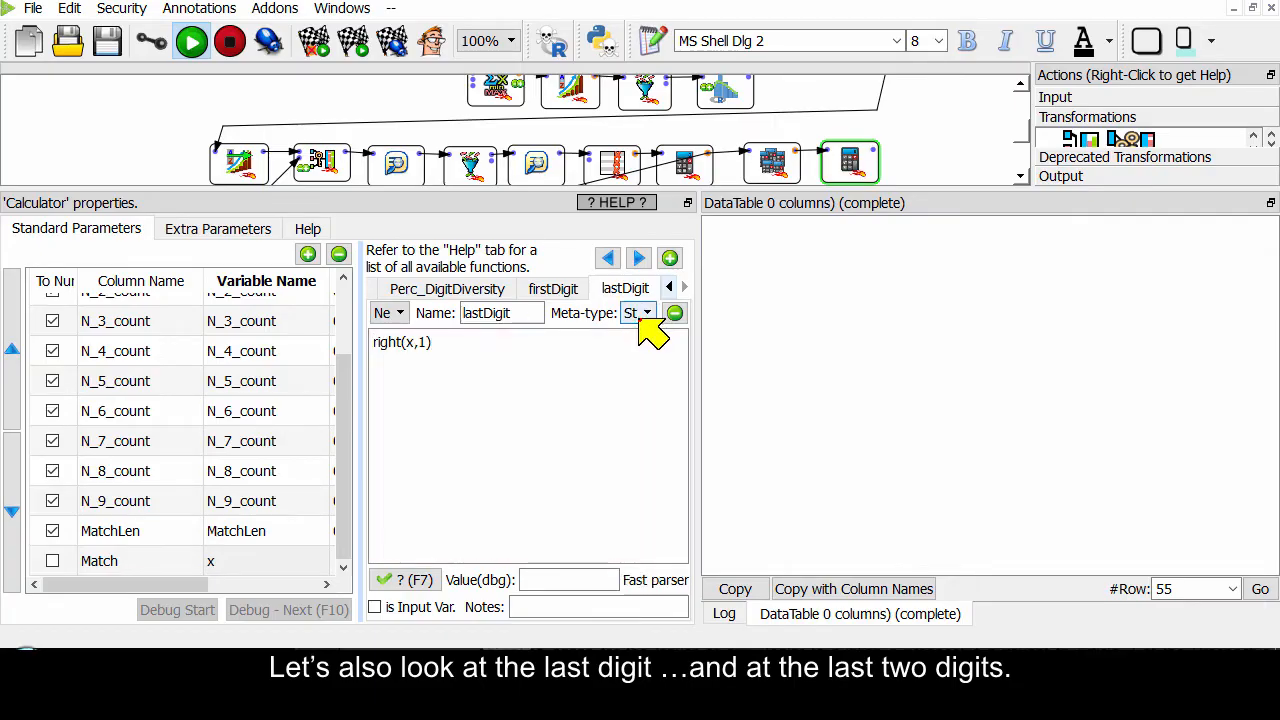
Step: Add a variable named lastTwoDigits to the Calculator with expression right(x,2) and meta-type string
click(669, 258)
double_click(516, 312)
text(last)
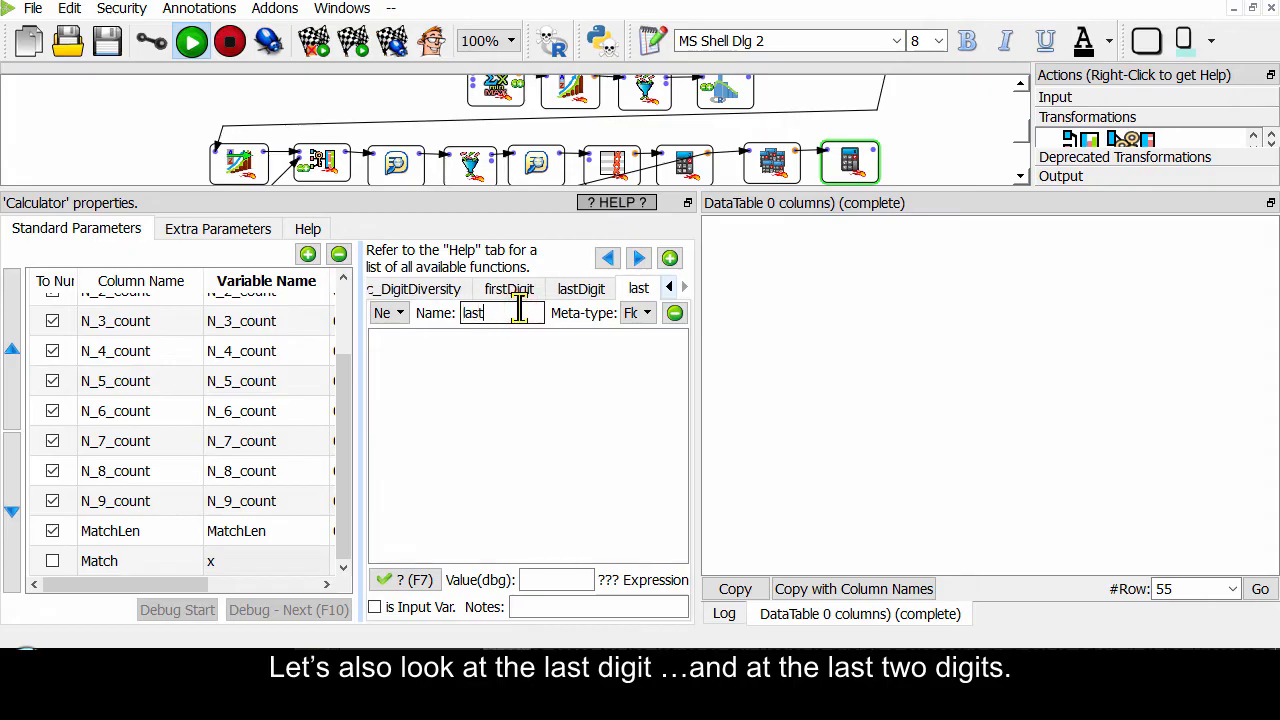
text(TwoDigits)
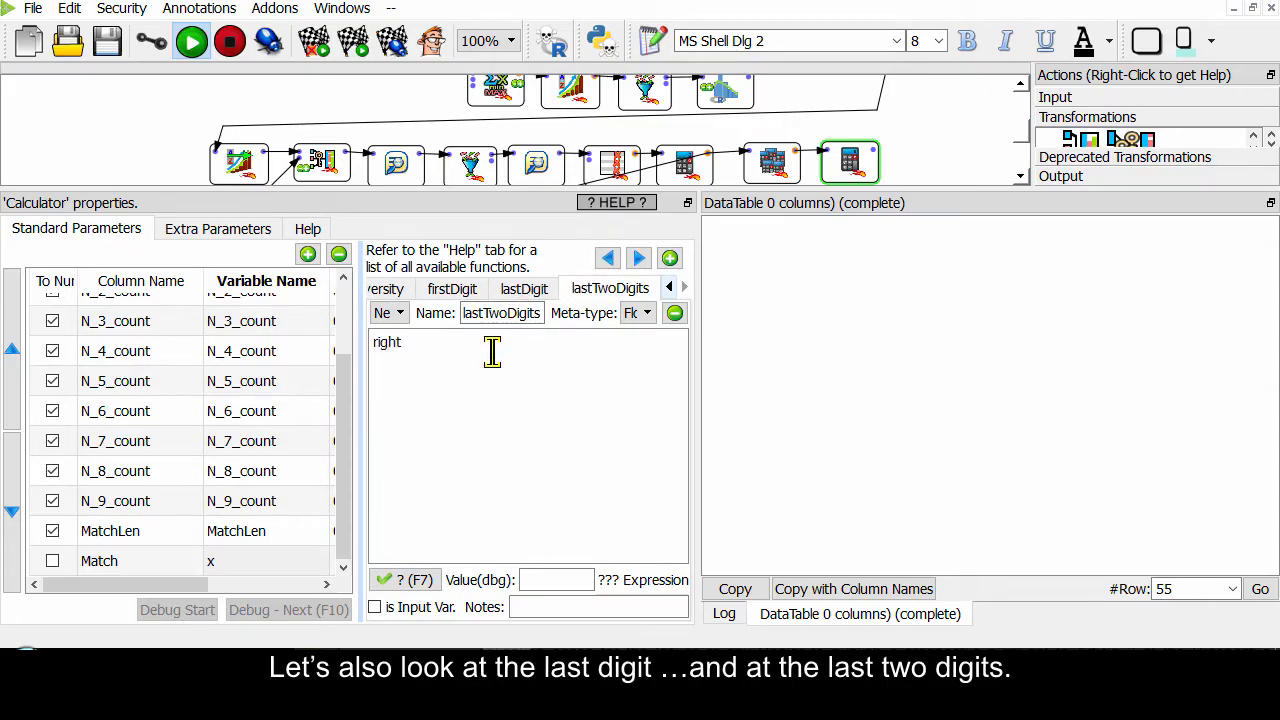
text(2))
click(646, 313)
click(630, 335)
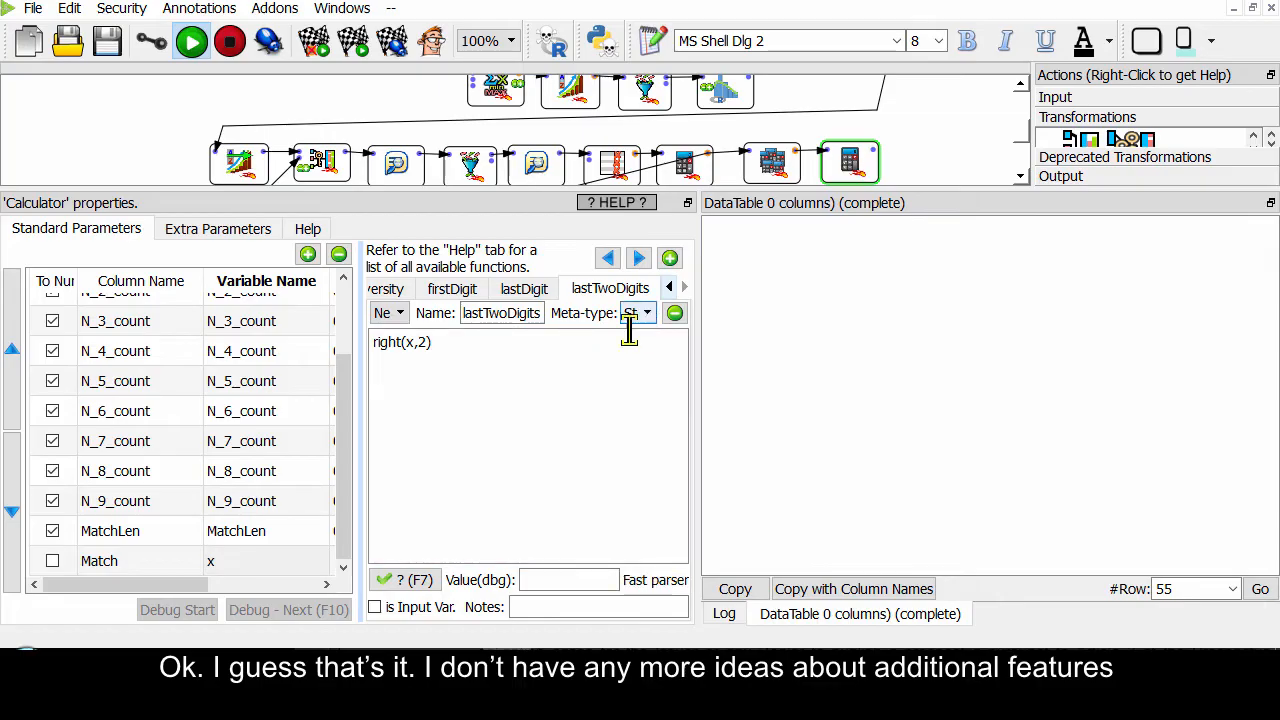
Step: Enlarge the graph area, connect the last Calculator's output to the first BagOfWord action, and save the graph
drag(640, 192, 500, 352)
click(396, 256)
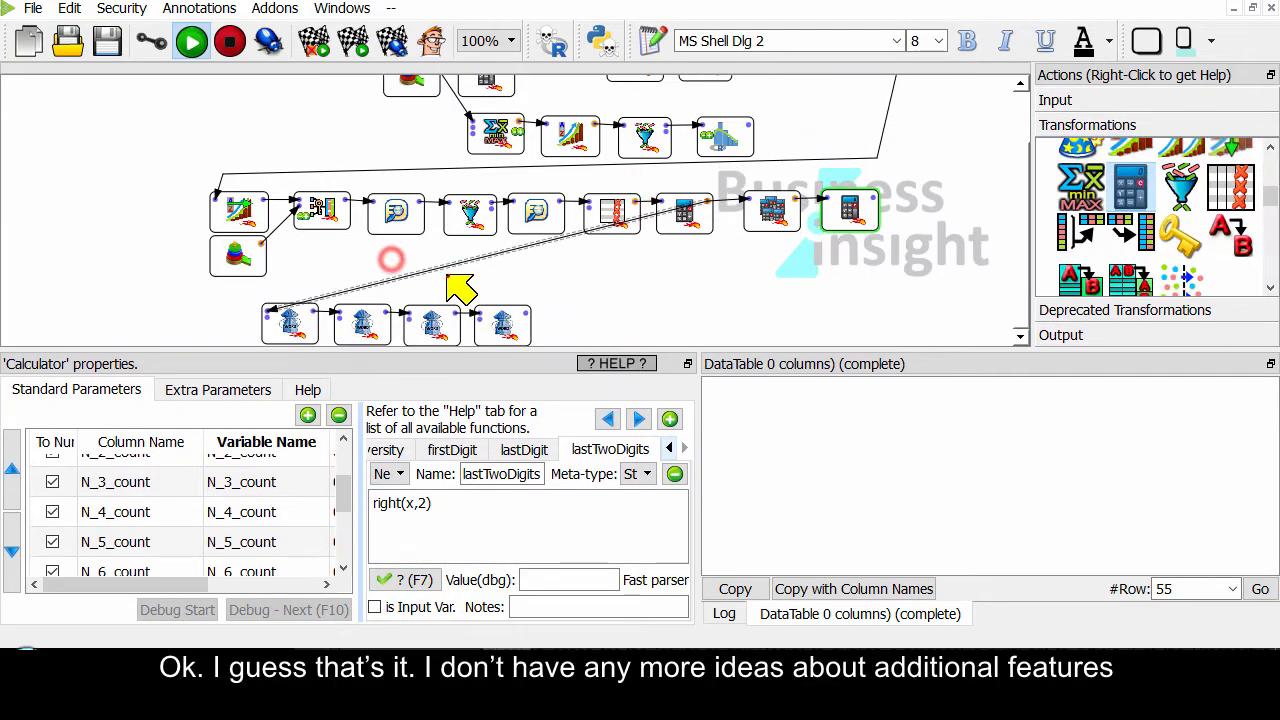
drag(880, 208, 286, 322)
key(ctrl+s)
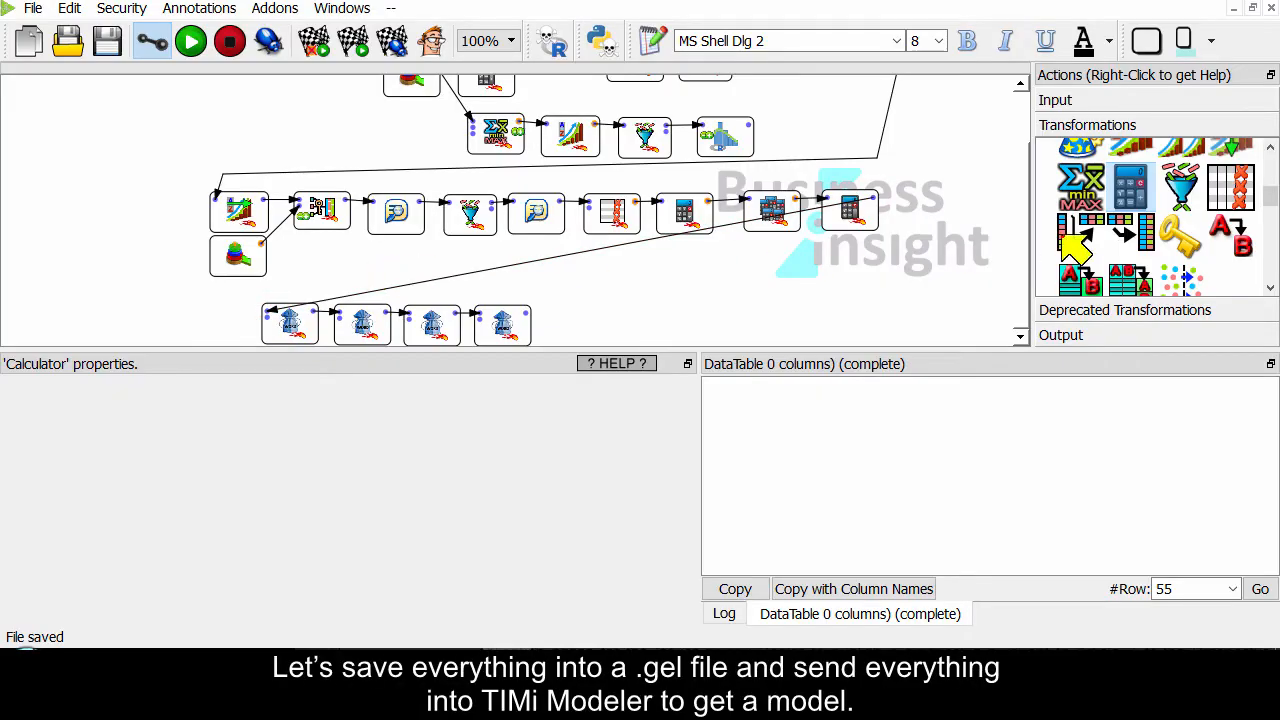
Step: Add a writeGel action after the last BagOfWord with file name :/analytical_dataset.gel_anatella and save the graph
click(1092, 348)
drag(1118, 215, 590, 320)
click(512, 425)
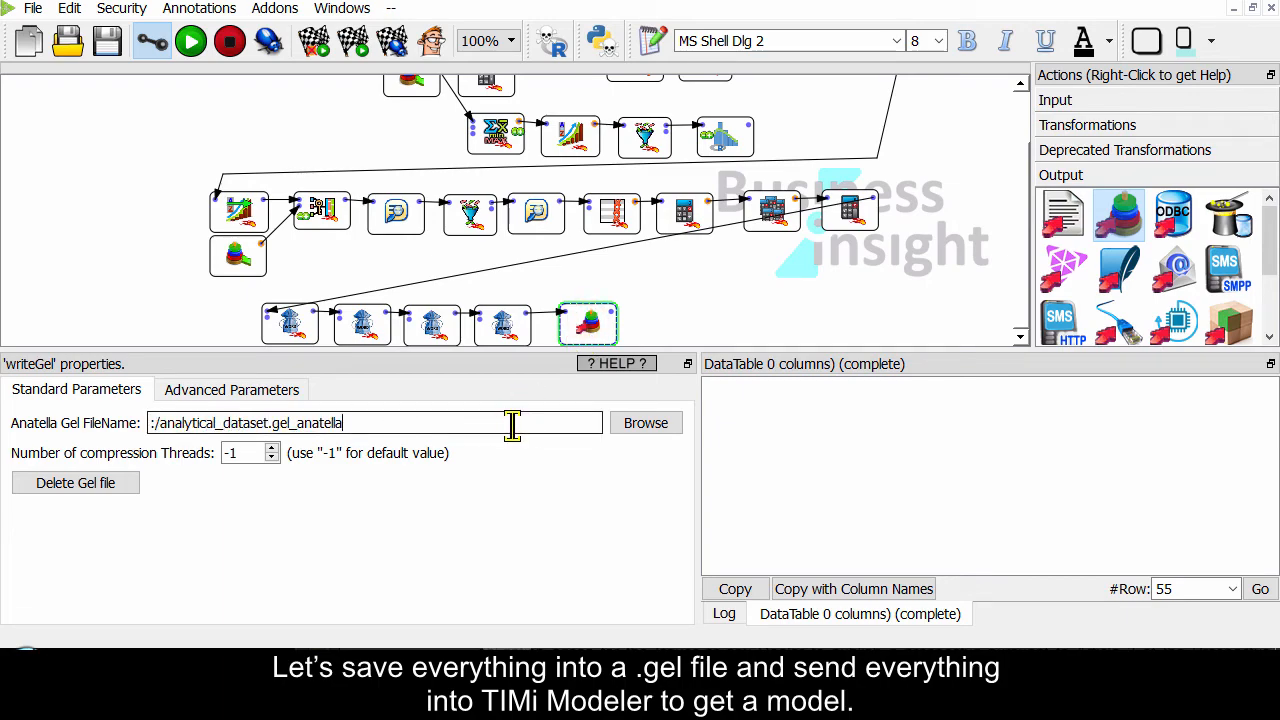
click(639, 326)
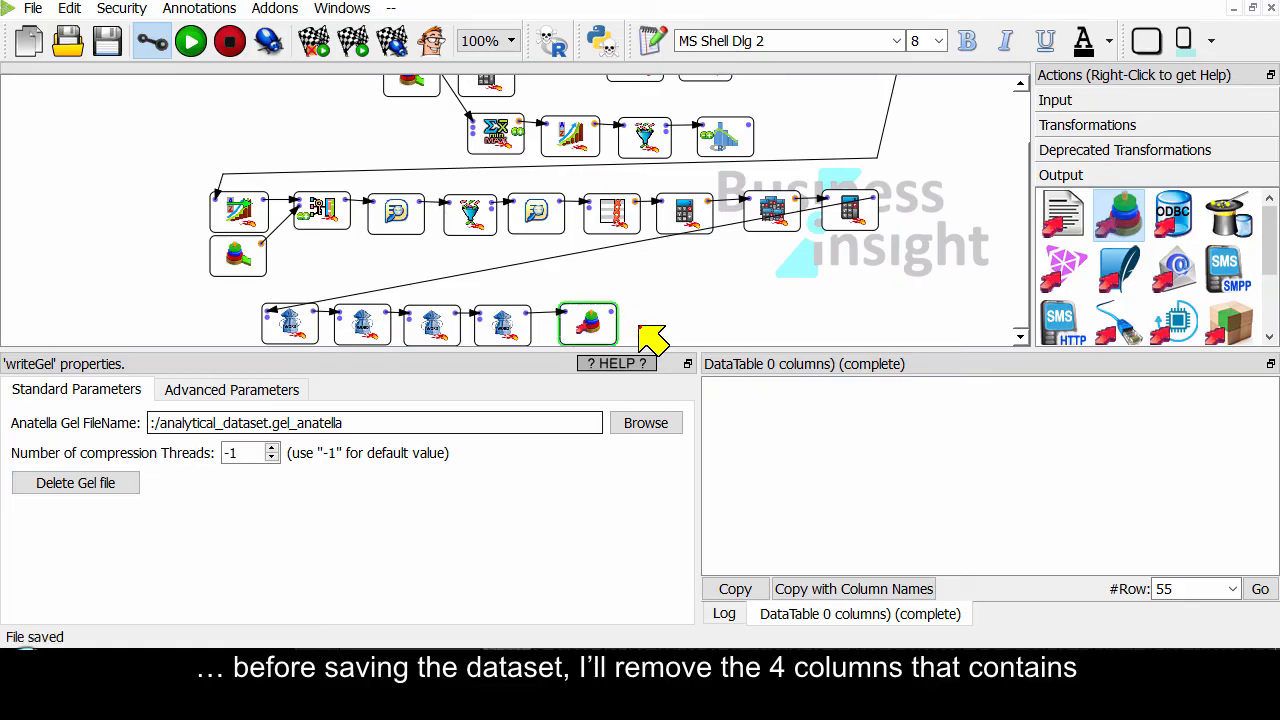
Step: Add a SelectColumns action after the last Calculator and select OnSameRow_before, OnSameRow_after, 3Rows_before and 3Rows_after in it
click(1090, 125)
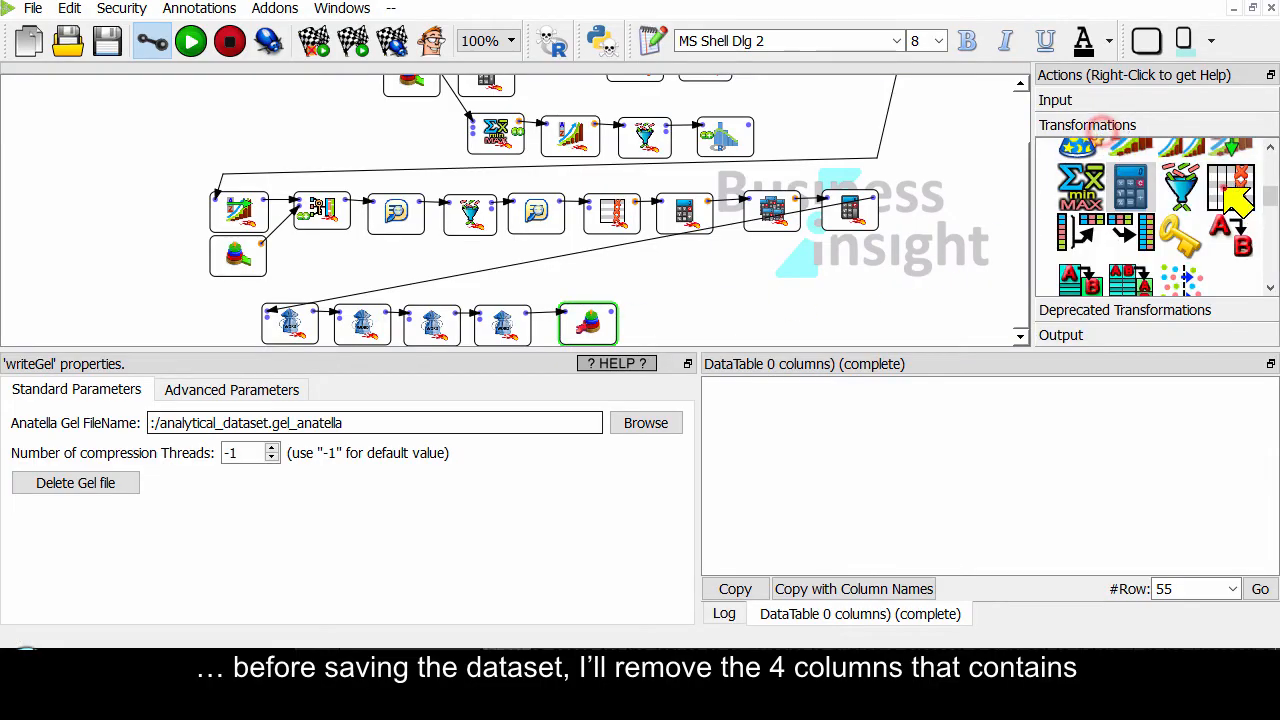
drag(1230, 187, 930, 200)
click(391, 394)
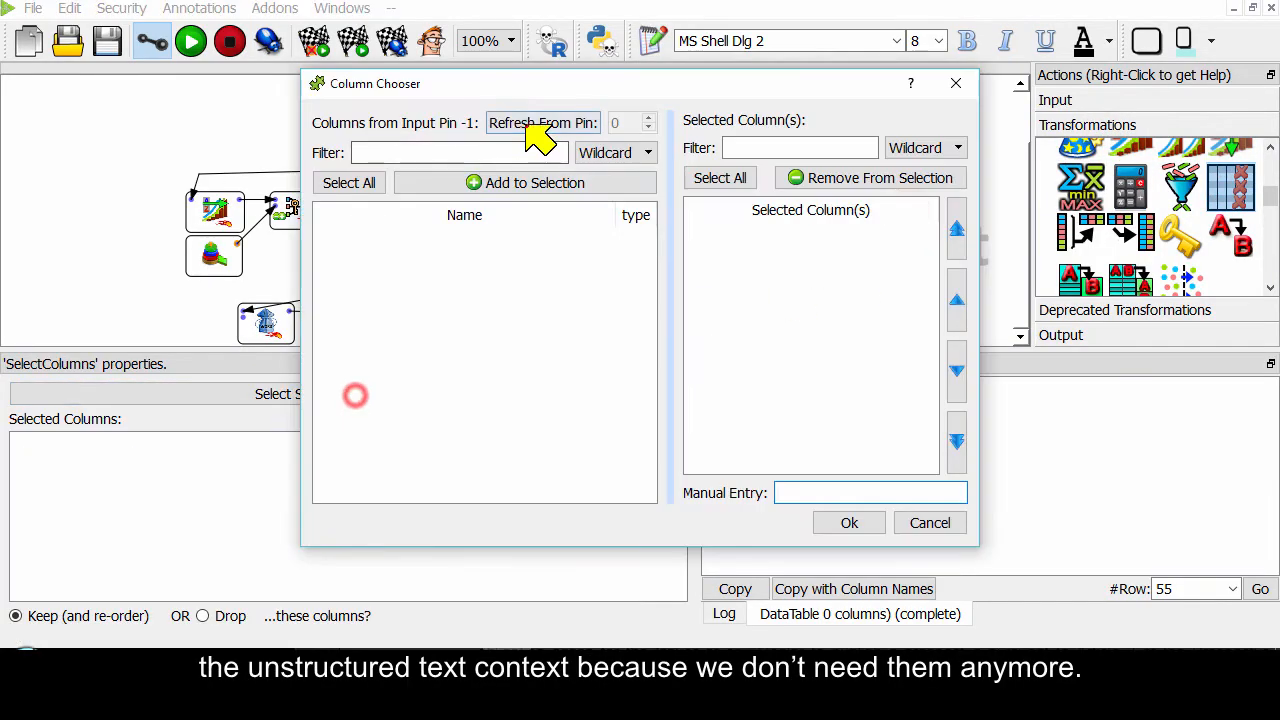
click(530, 123)
double_click(425, 392)
double_click(410, 482)
scroll(428, 478, down, 3)
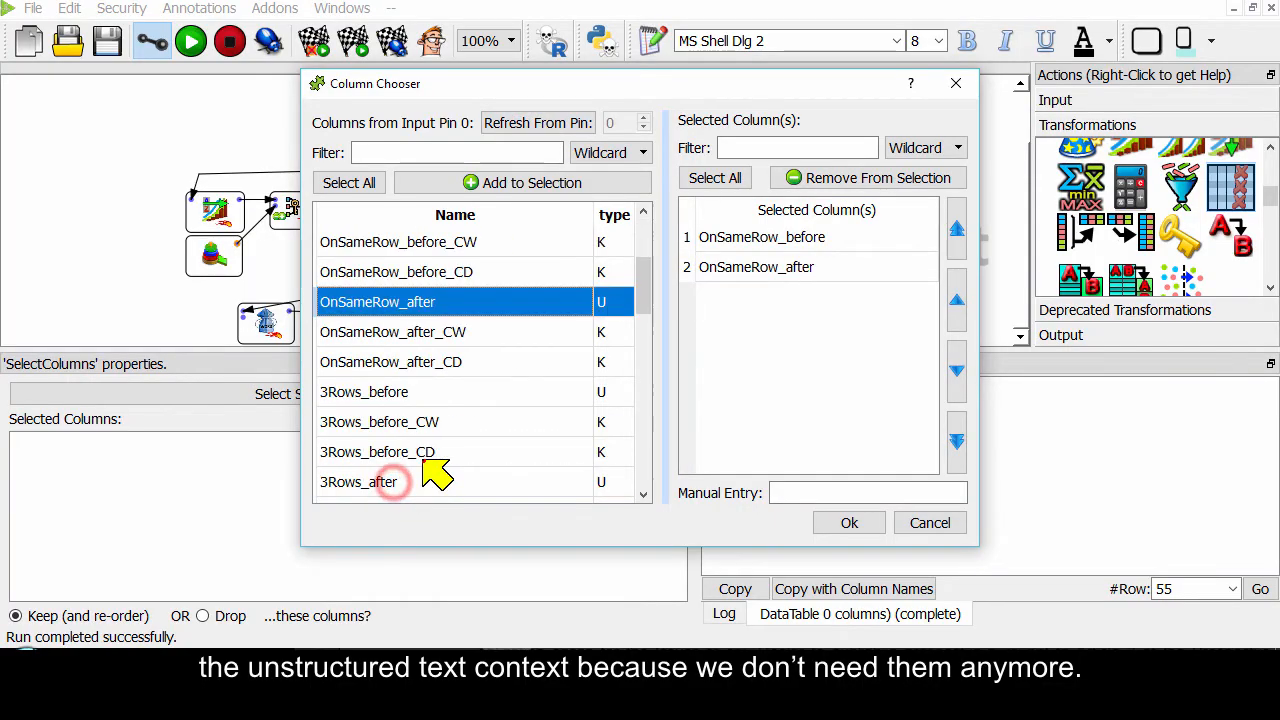
double_click(400, 301)
double_click(400, 392)
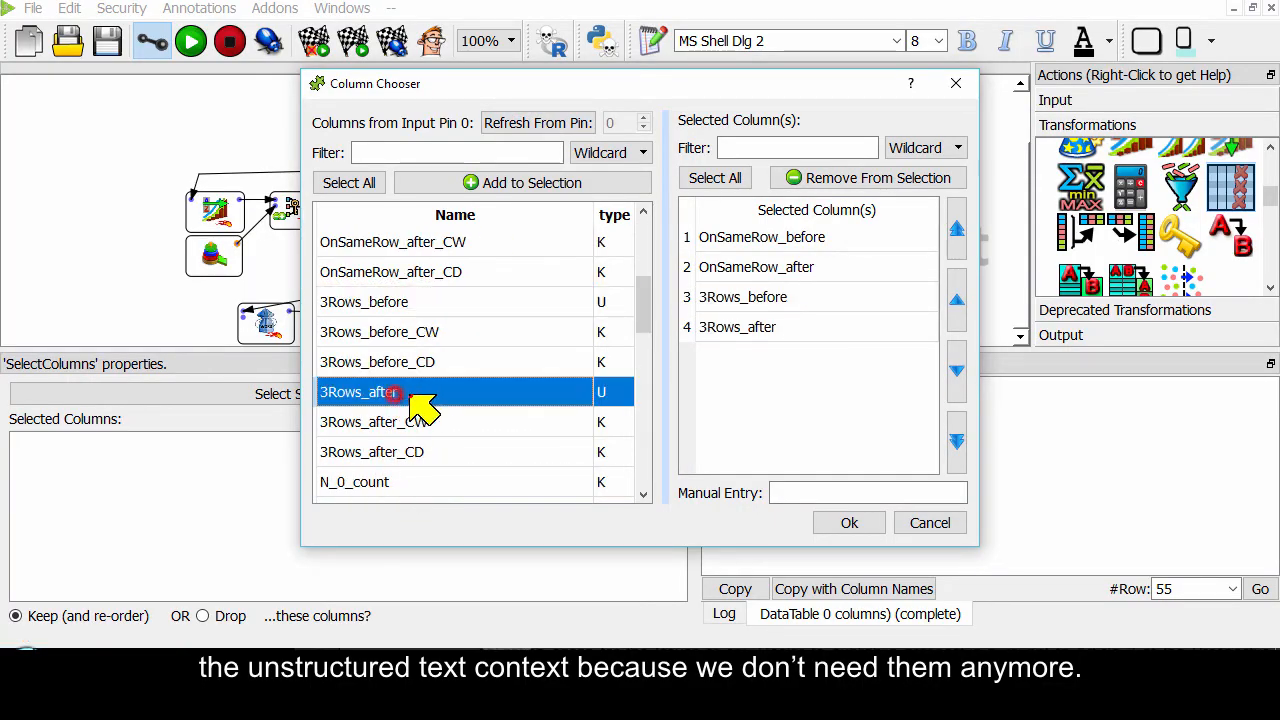
click(849, 524)
Step: Set SelectColumns to drop the chosen columns and insert it between the last BagOfWord and the writeGel action
click(203, 616)
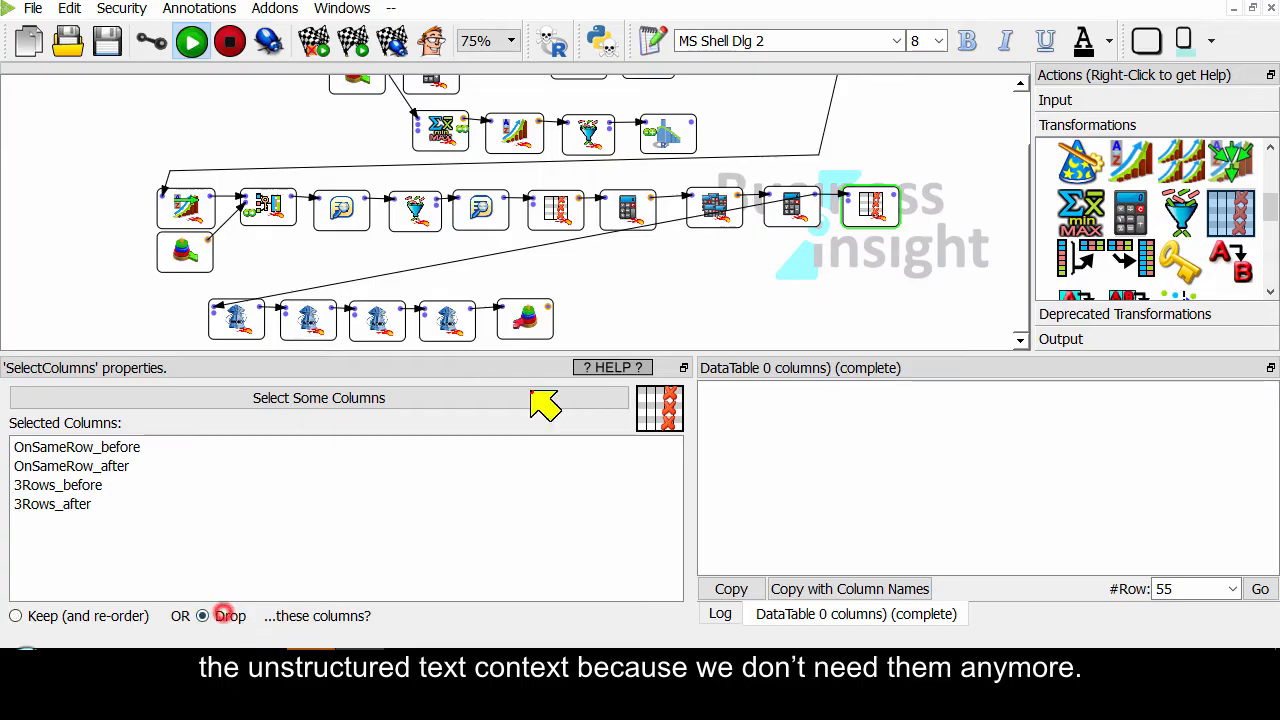
click(523, 323)
drag(860, 210, 517, 318)
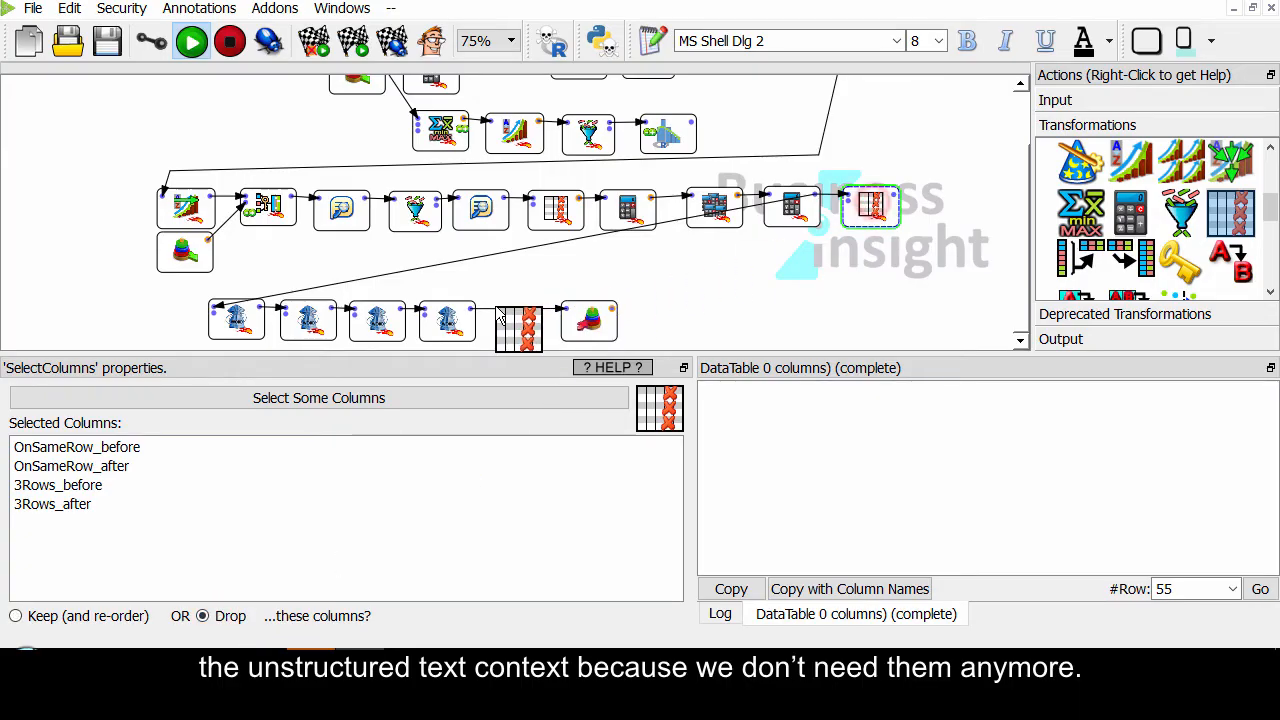
Step: Set the column name prefix to SameRA_ for the OnSameRow_after BagOfWord and 3RowsB_ for the 3Rows_before BagOfWord
click(310, 320)
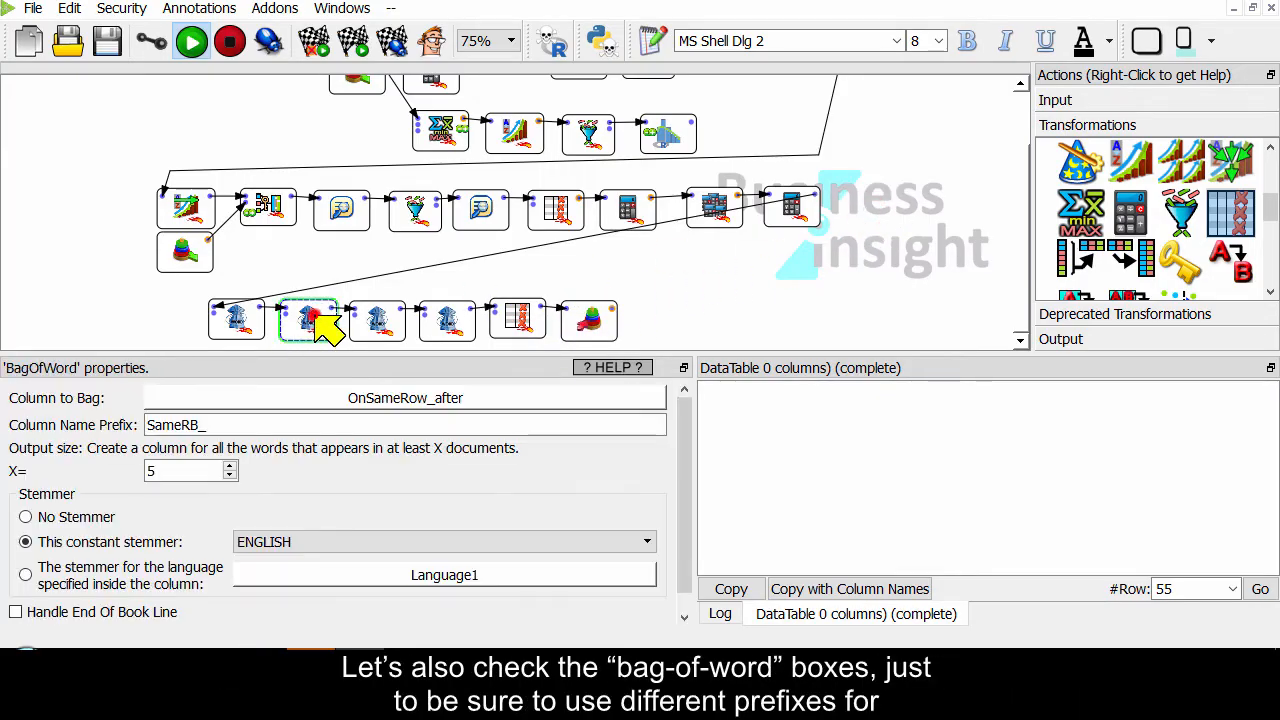
click(199, 425)
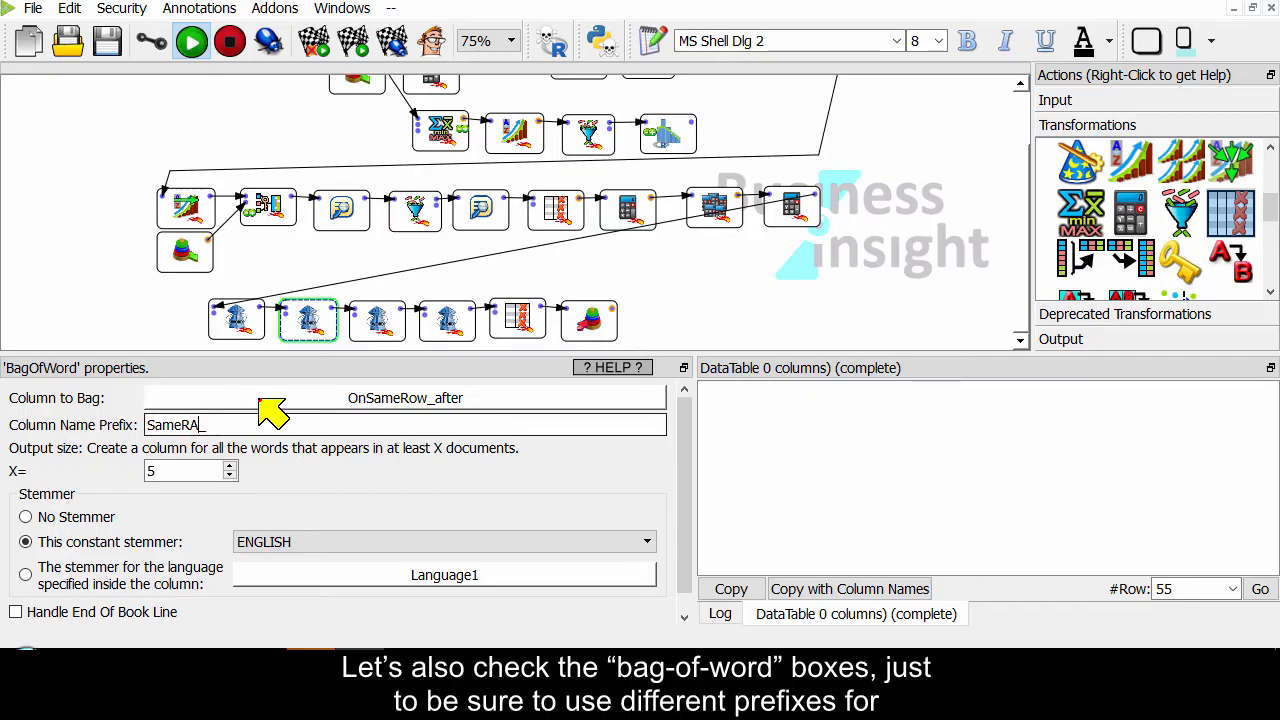
click(378, 320)
click(160, 424)
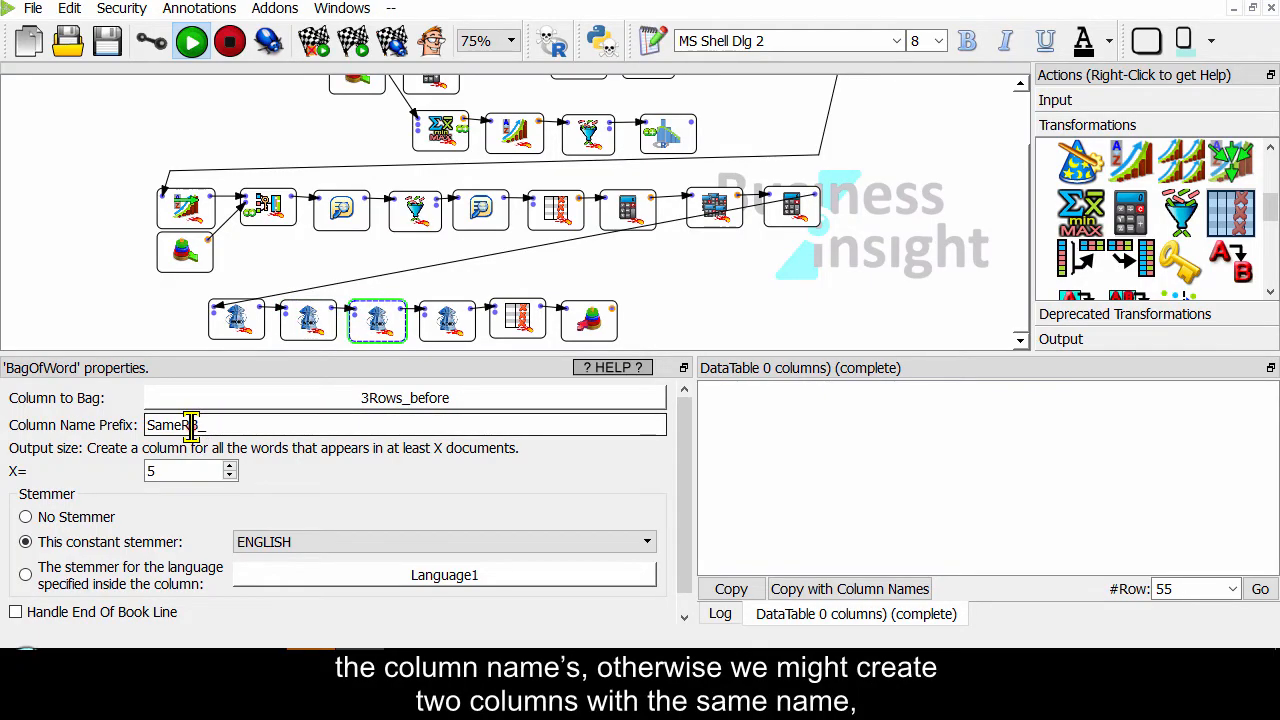
drag(190, 425, 140, 445)
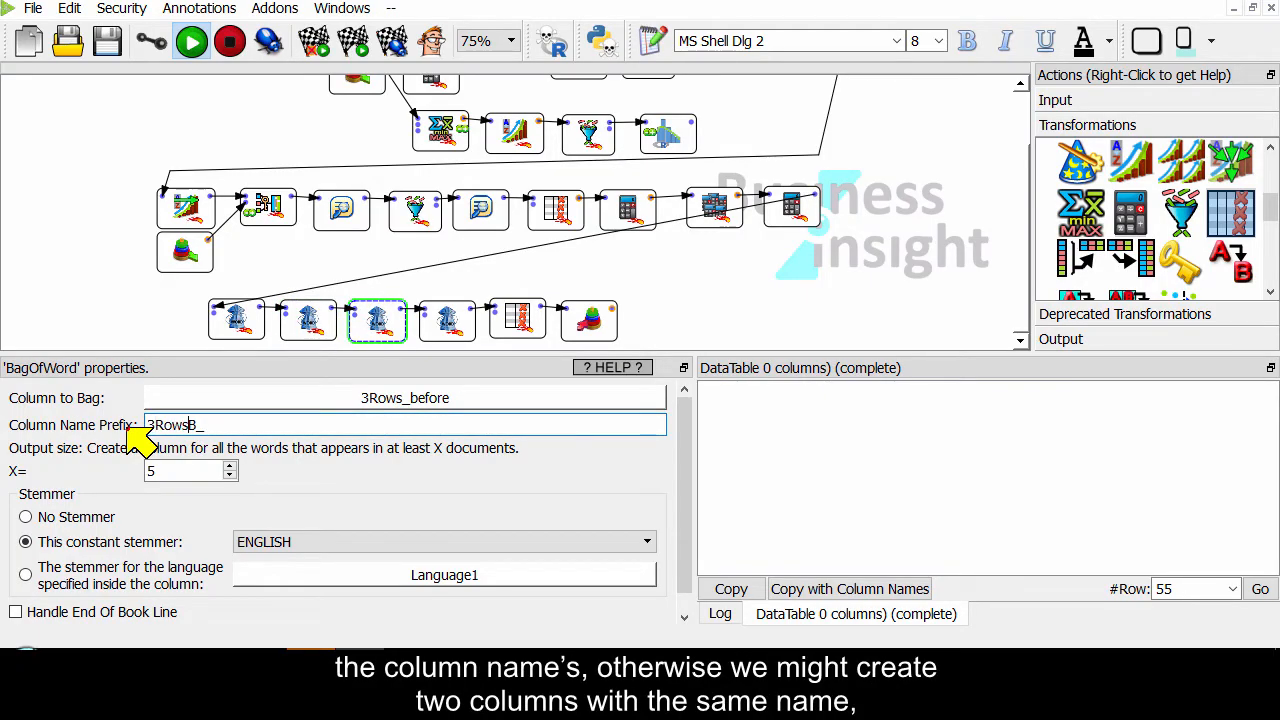
text(3Rows)
Step: Give the 3Rows_after BagOfWord a prefix starting with 3Rows and check the prefixes of the other three BagOfWord actions
click(450, 322)
drag(199, 425, 100, 450)
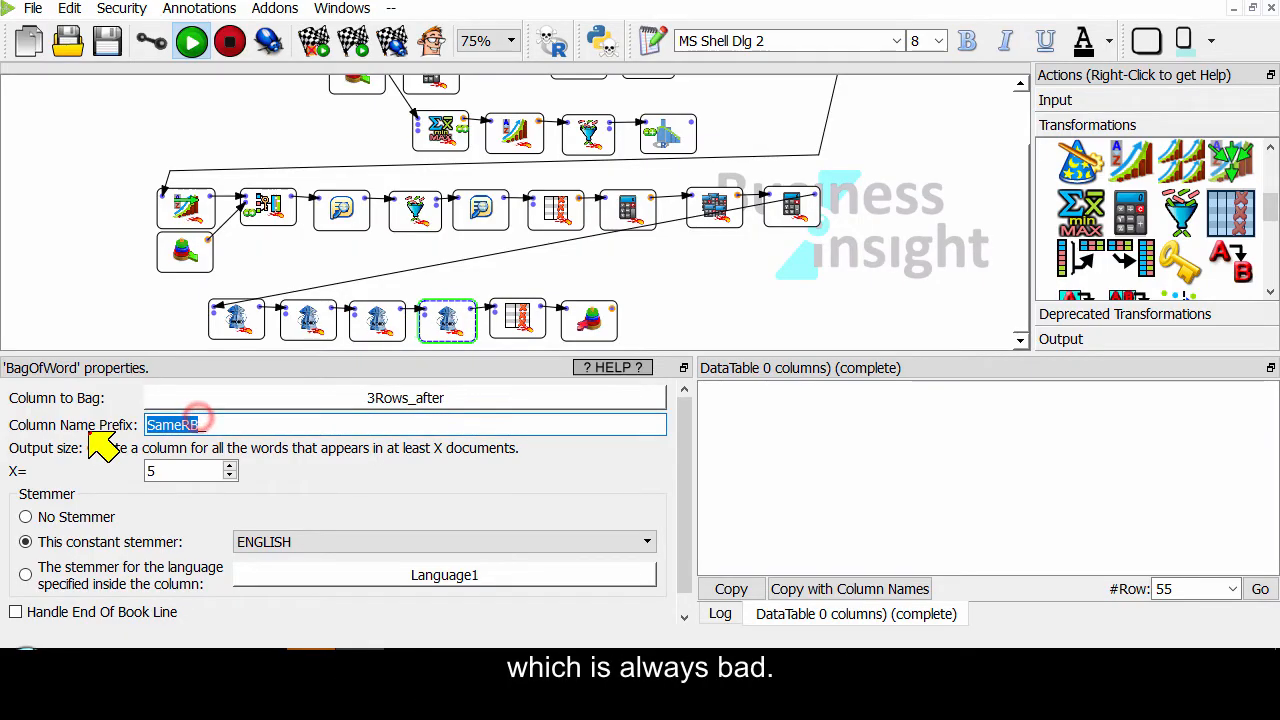
text(3RowsB_)
click(378, 322)
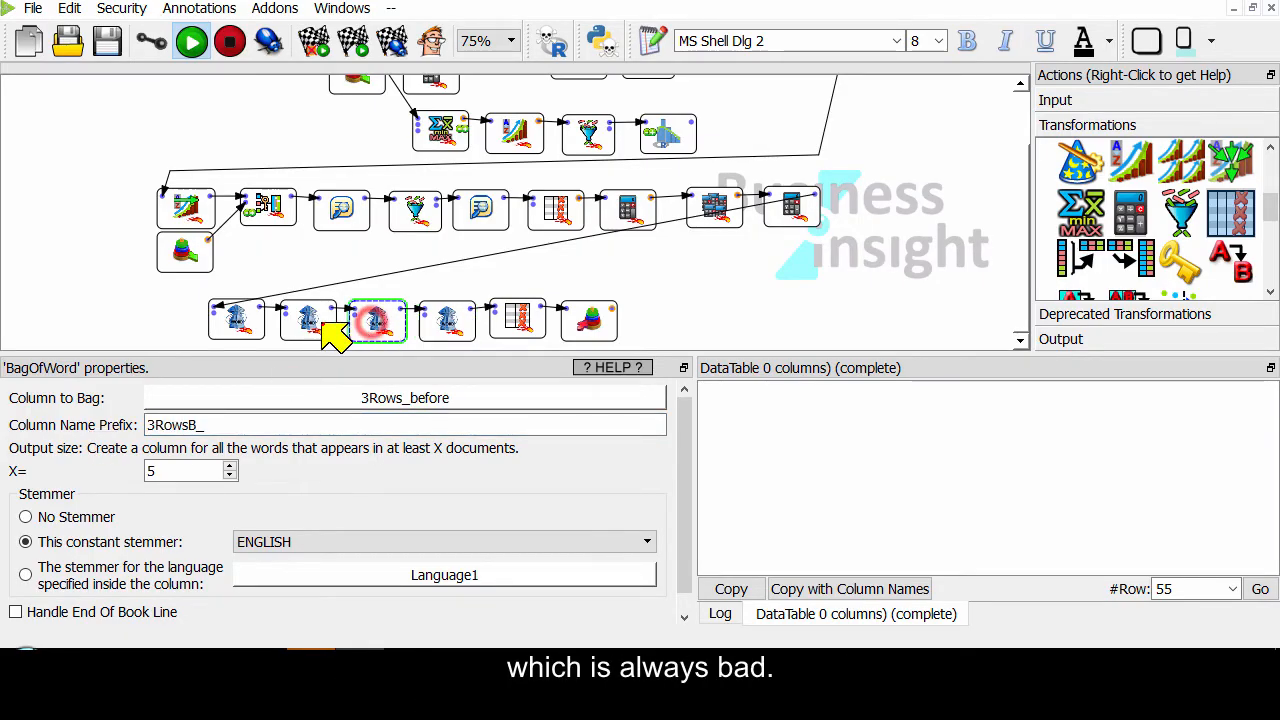
click(309, 322)
click(230, 321)
Step: Add the checkered-flag run control action after writeGel and run the graph to save the learning dataset
scroll(1150, 220, up, 5)
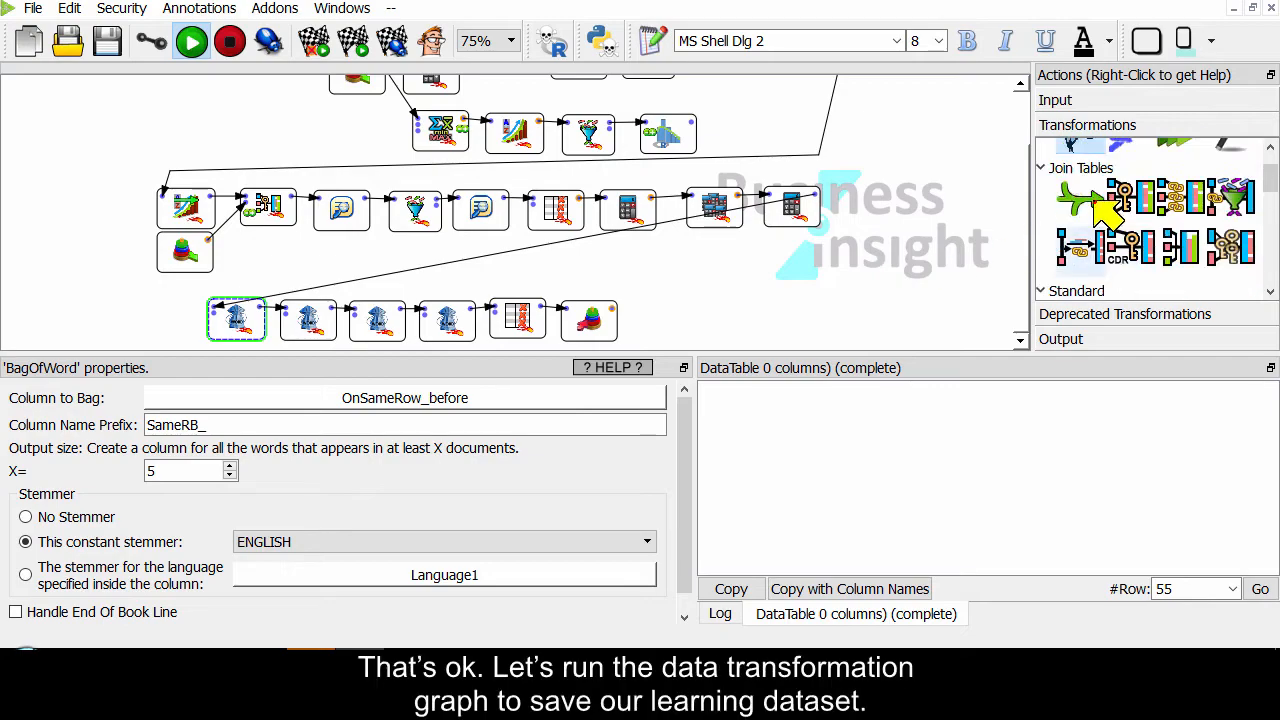
drag(1085, 182, 668, 322)
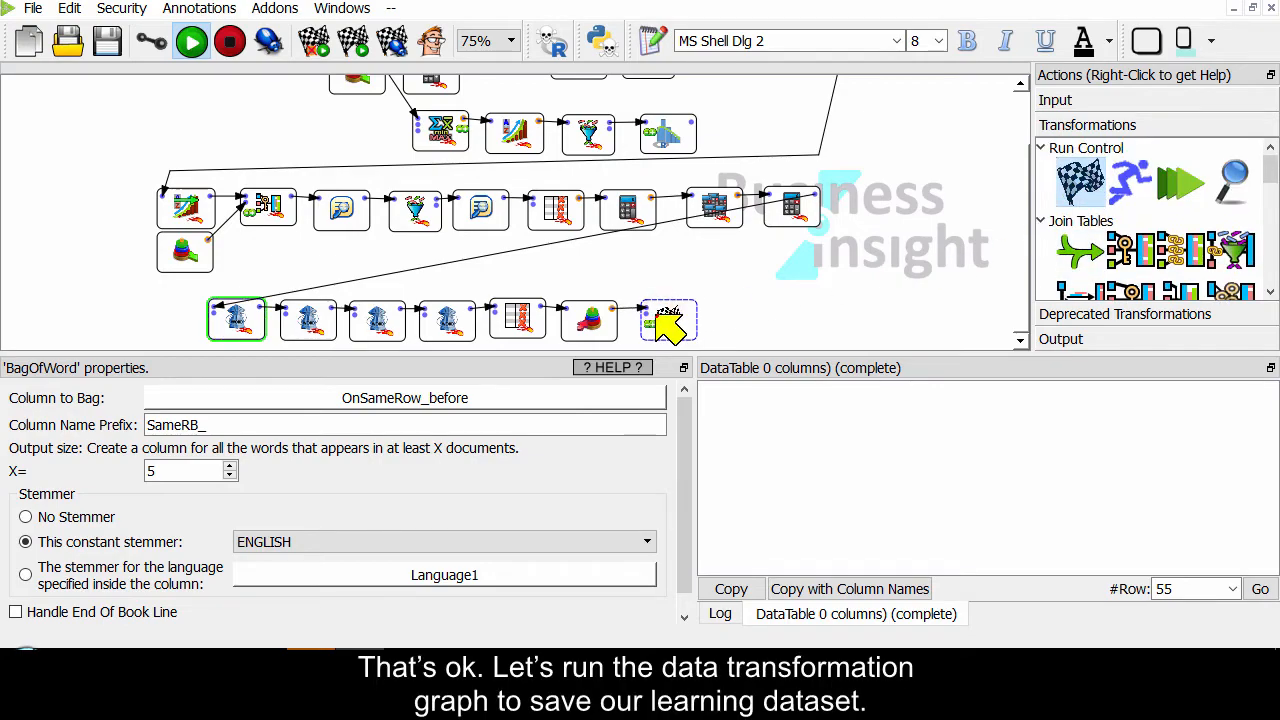
click(668, 322)
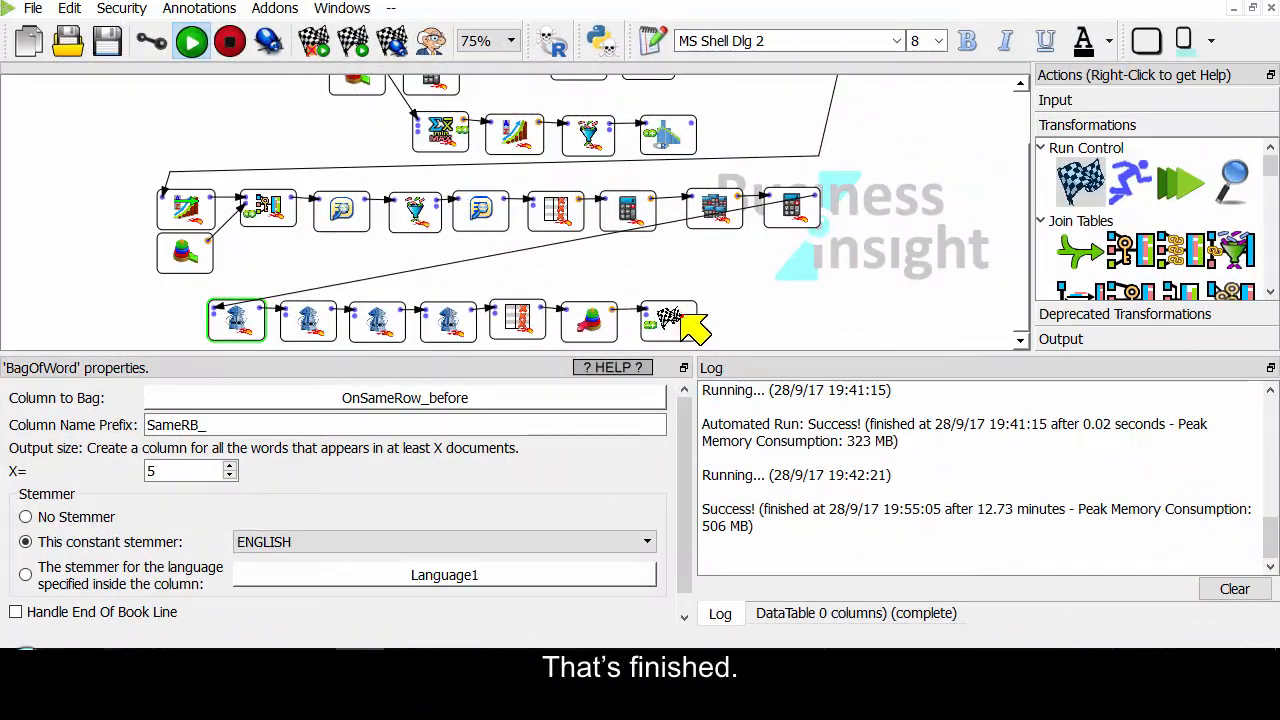
Step: Add a separate readGel action beside the checkered flag, set it to read :/analytical_dataset.gel_anatella, and display its output data
click(1081, 99)
drag(1172, 180, 771, 318)
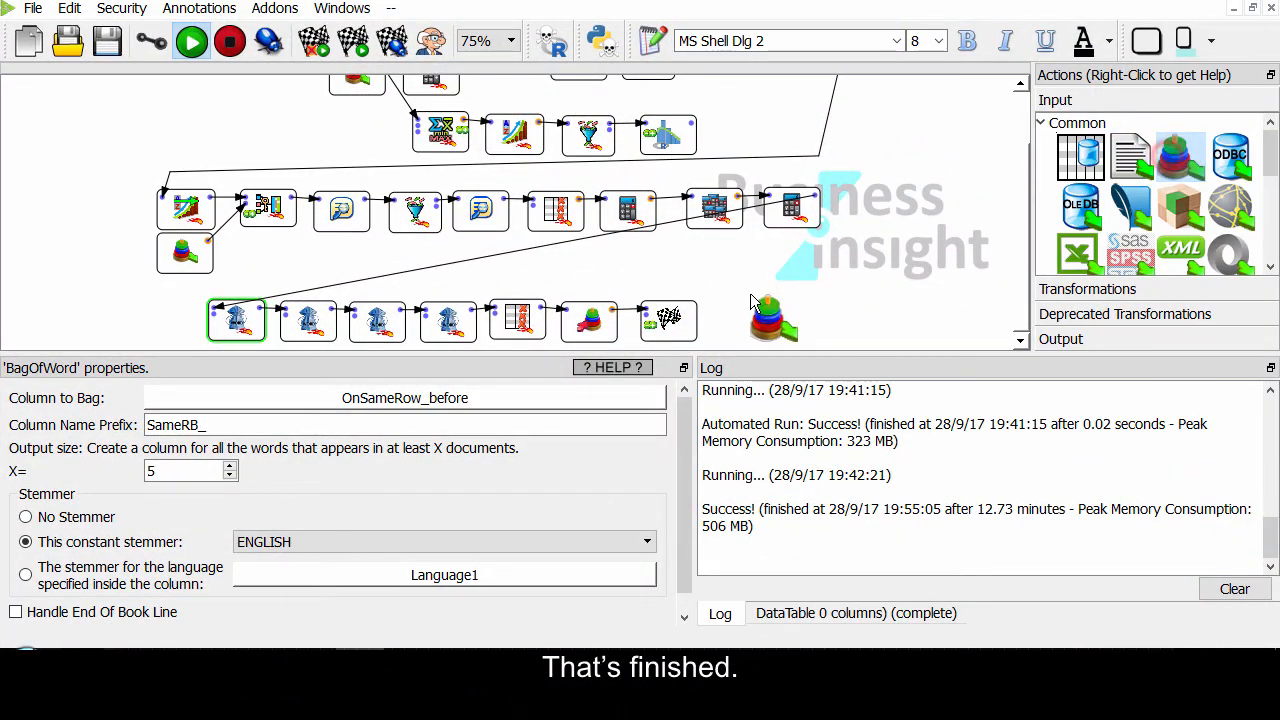
click(588, 325)
triple_click(365, 425)
key(ctrl+c)
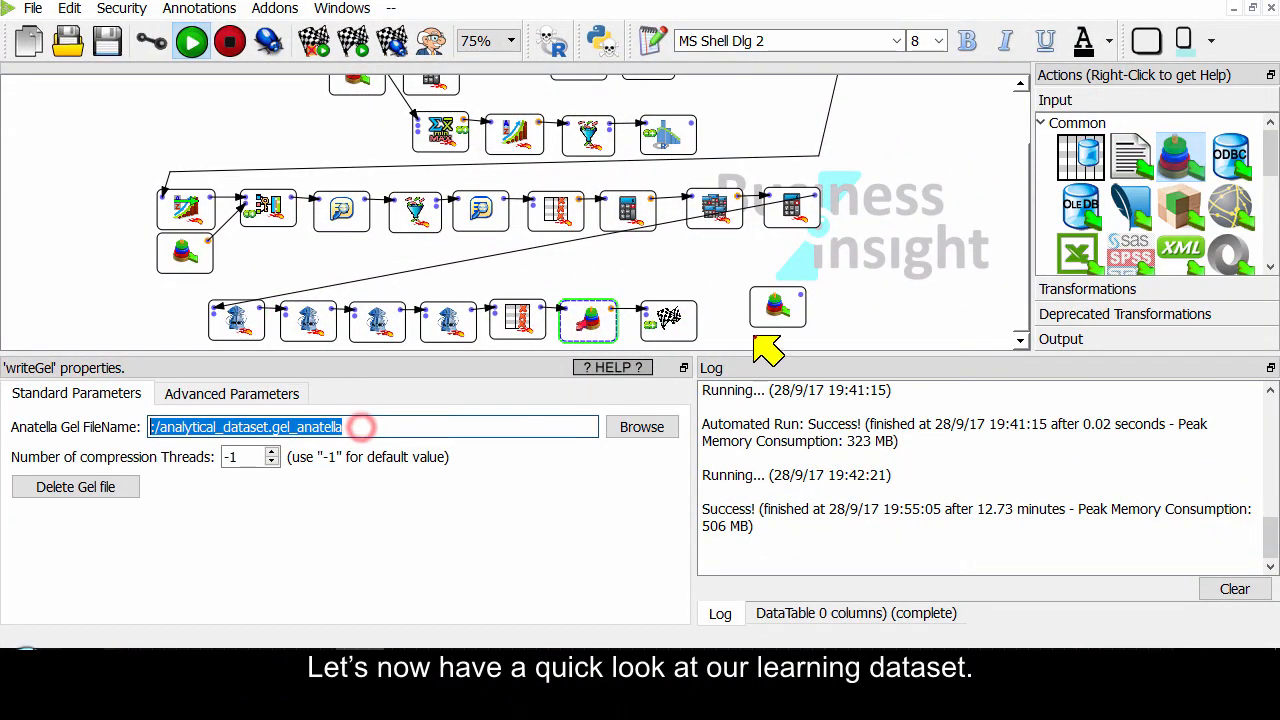
click(775, 305)
click(340, 418)
key(ctrl+v)
click(800, 295)
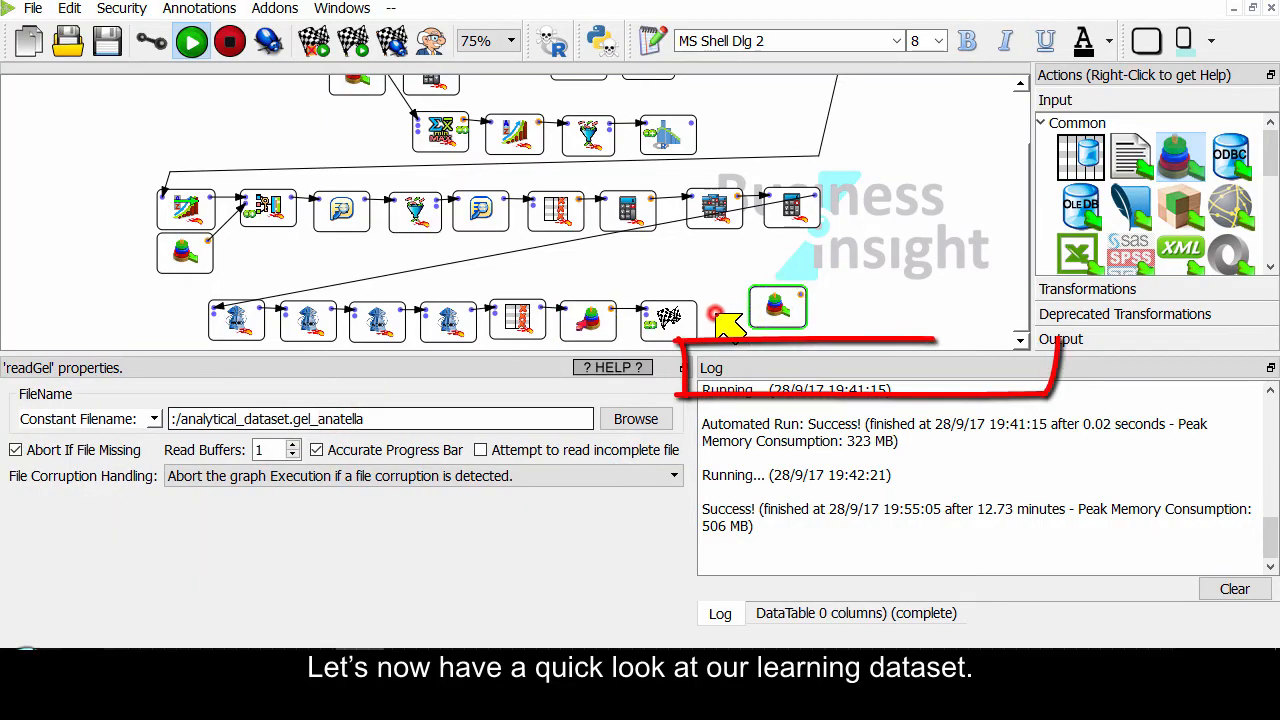
Step: Add the action that lists column names (Before, After, Type) after the new readGel and display its output
click(1058, 286)
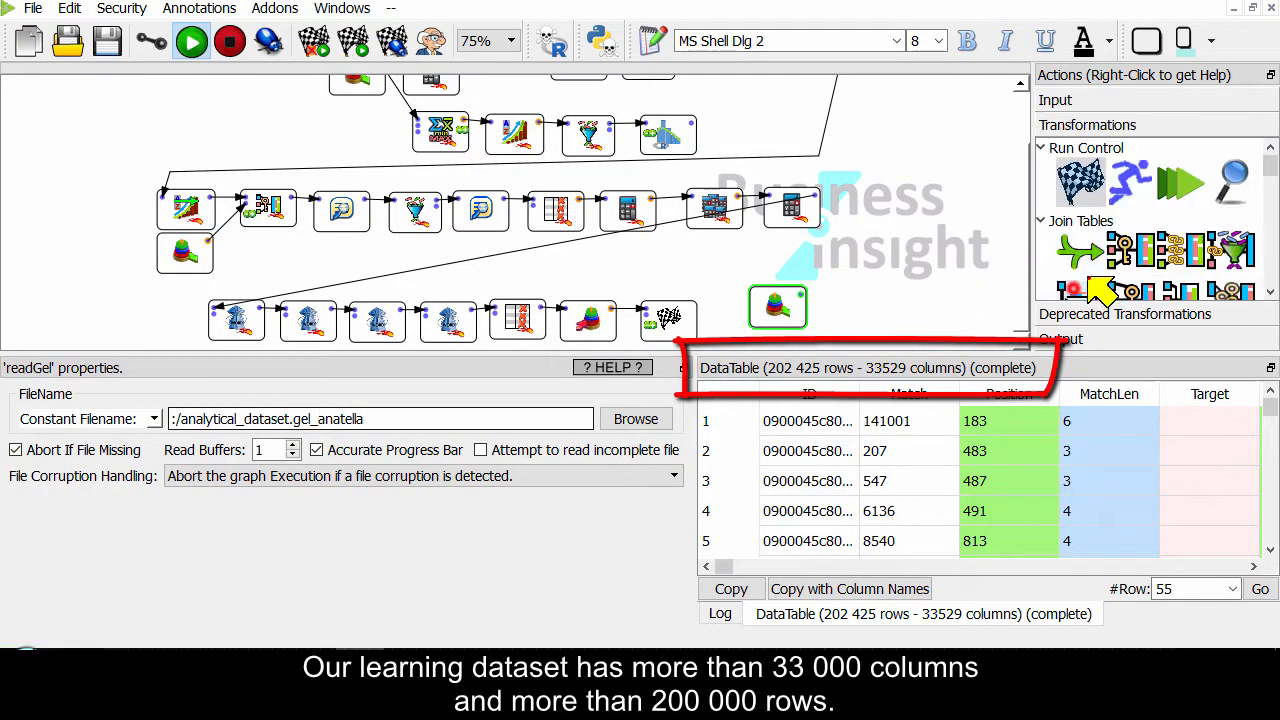
scroll(1133, 243, down, 3)
scroll(1133, 243, down, 2)
drag(1130, 258, 893, 313)
click(880, 298)
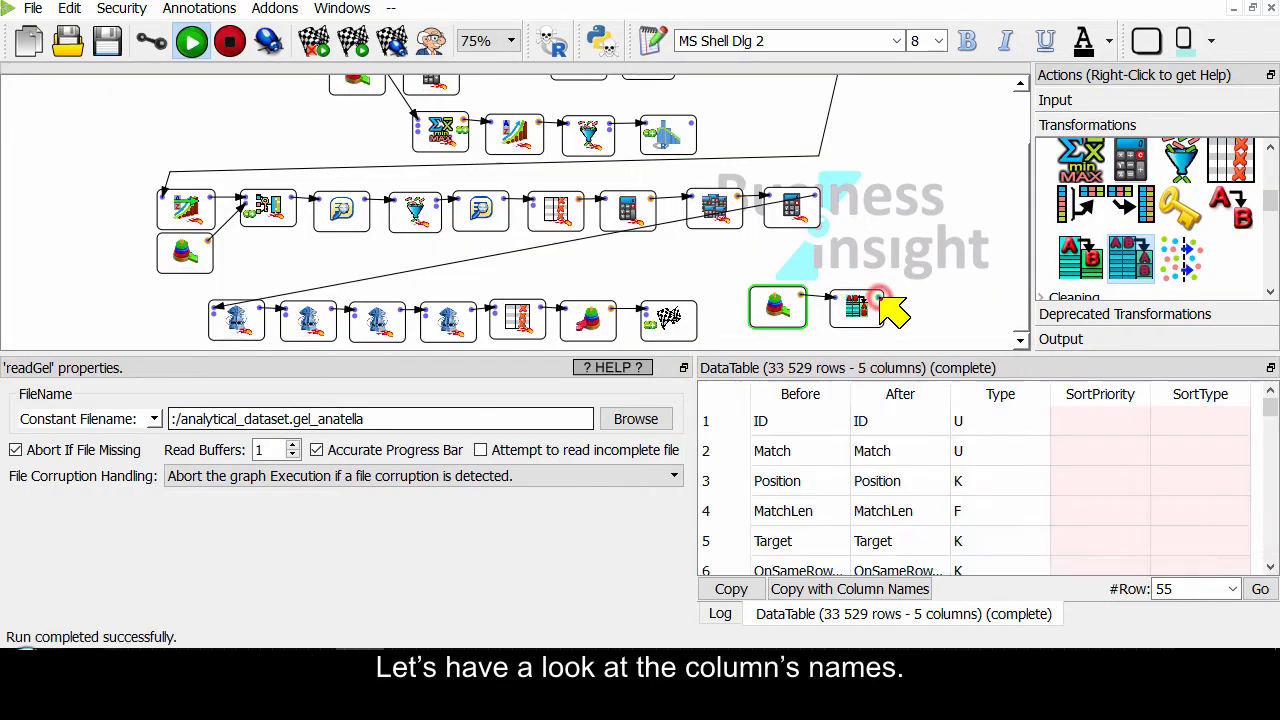
Step: Examine the learning dataset's column names in an undocked, enlarged data table, from first to last, then dock the table again
double_click(803, 366)
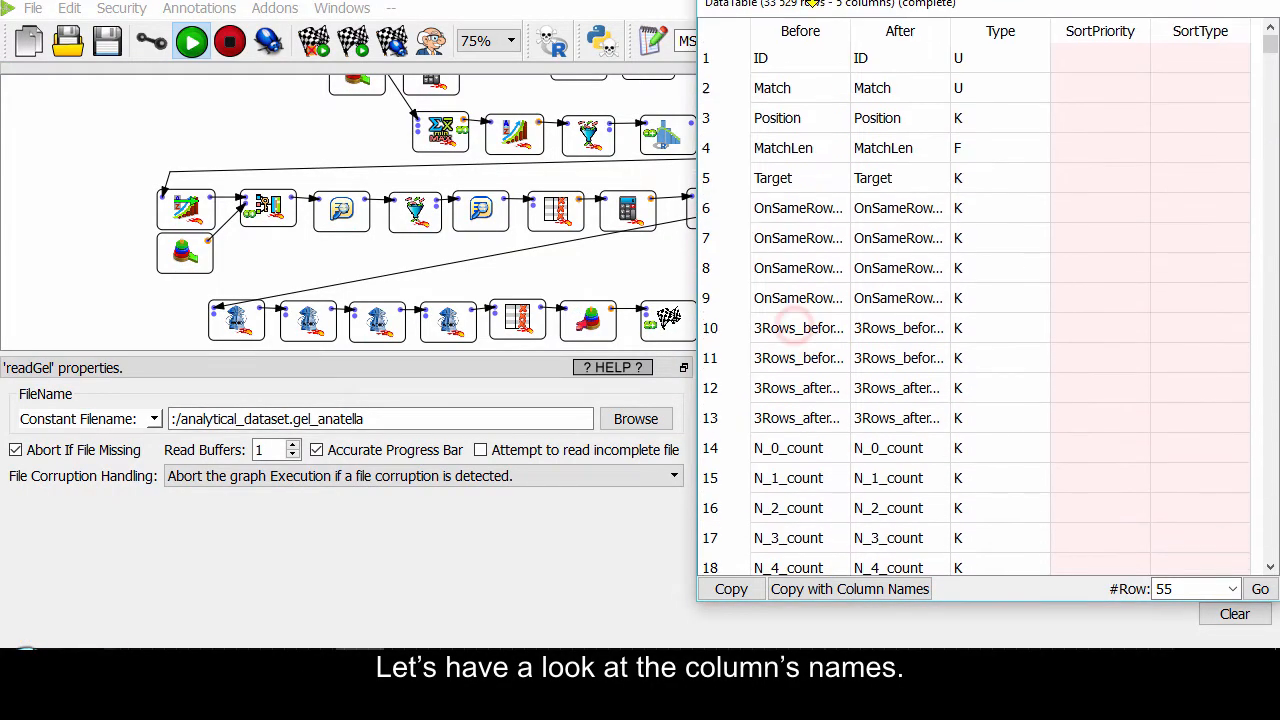
double_click(850, 37)
scroll(894, 334, down, 15)
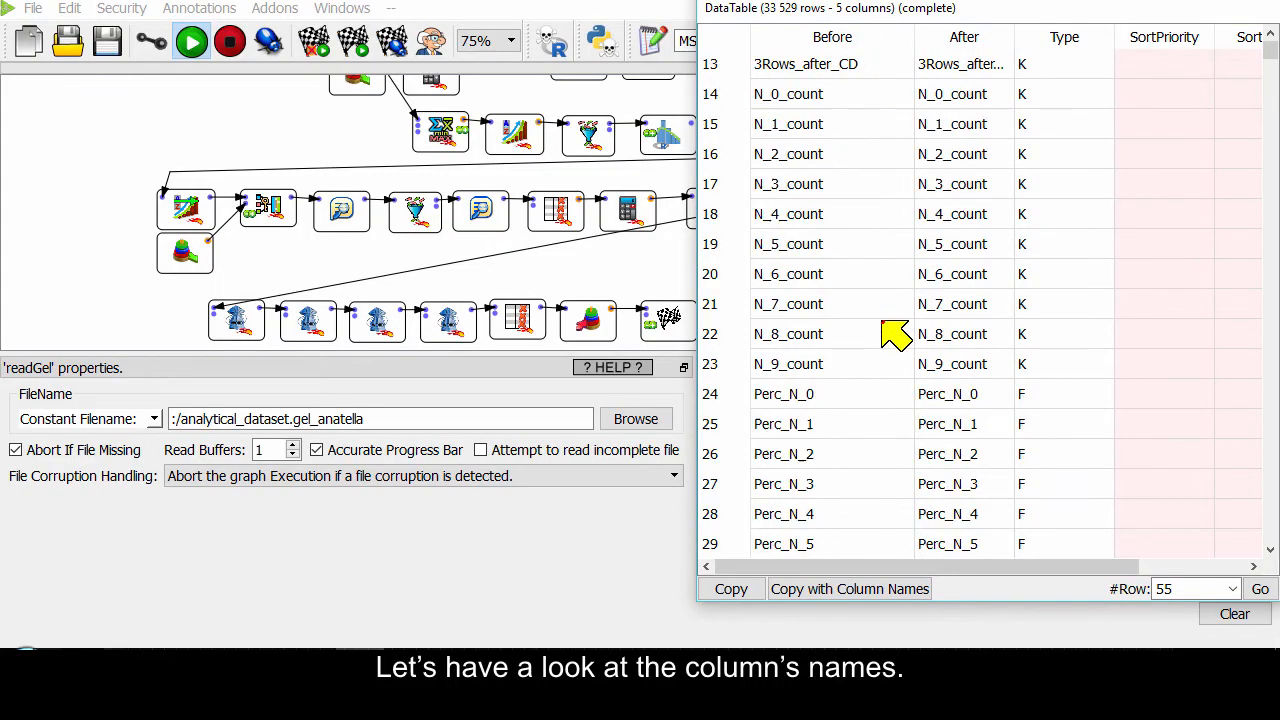
scroll(890, 350, down, 7)
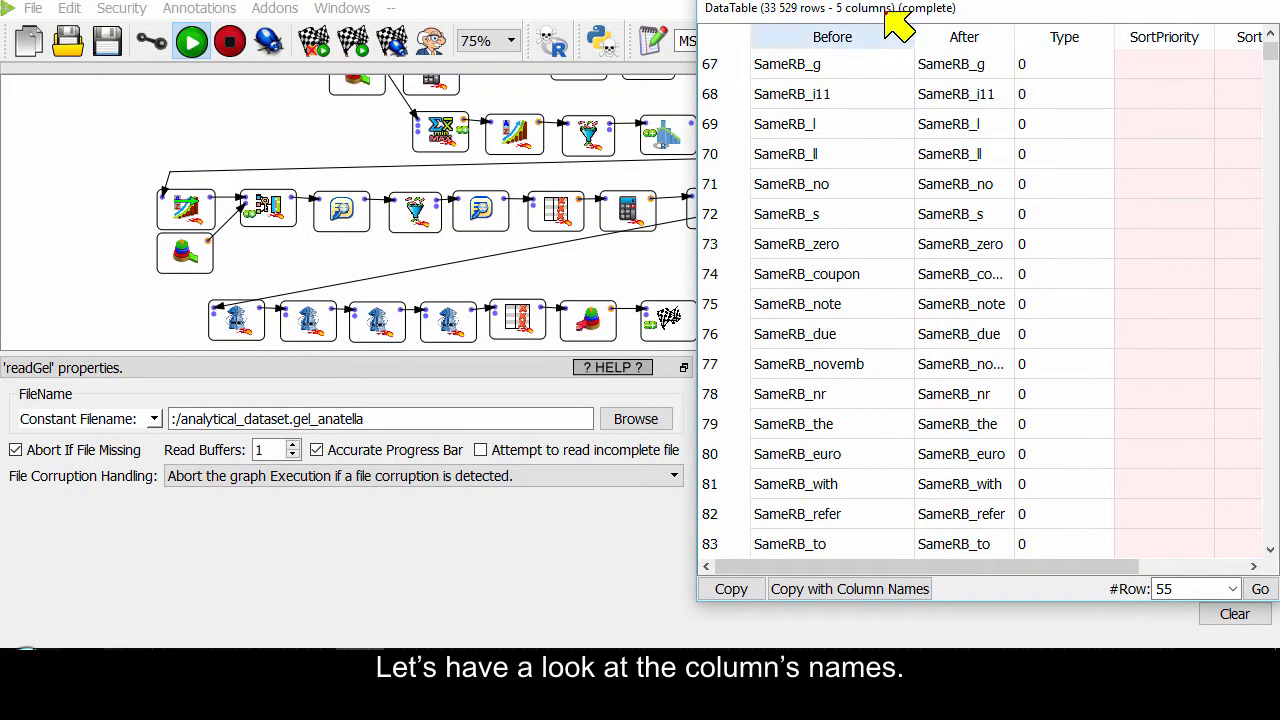
drag(894, 12, 783, 12)
drag(1157, 44, 1146, 537)
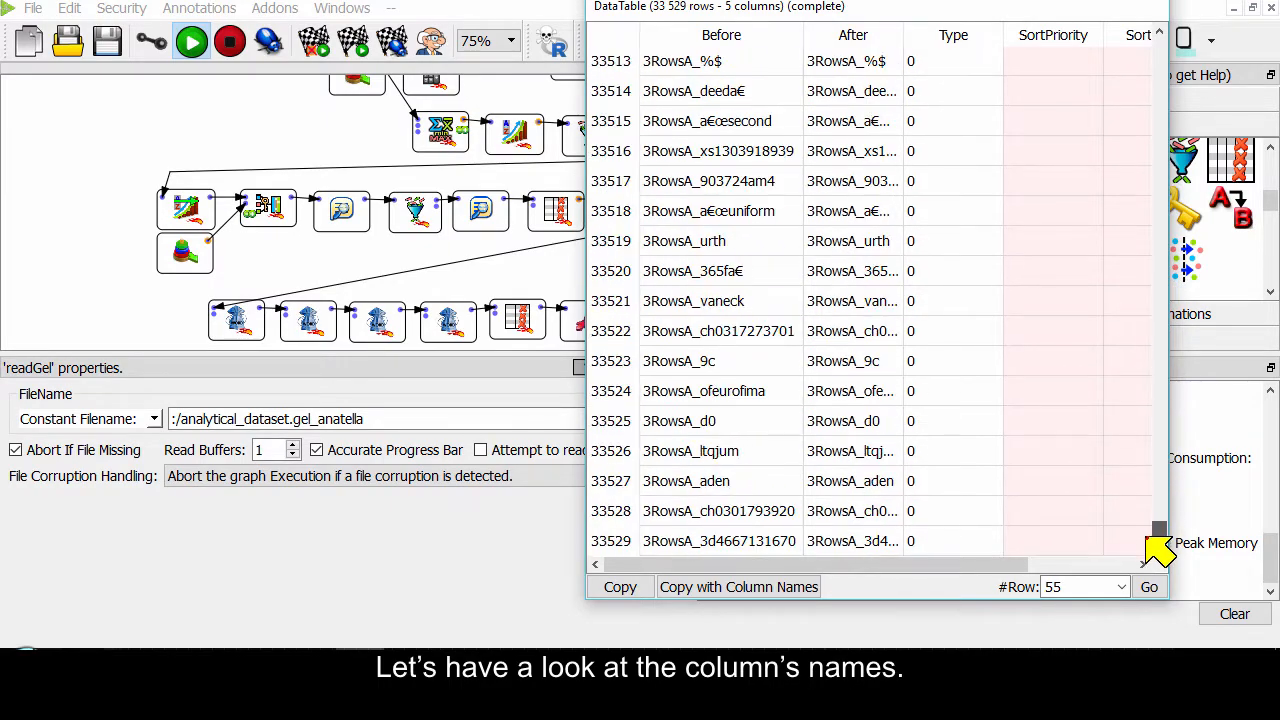
double_click(885, 6)
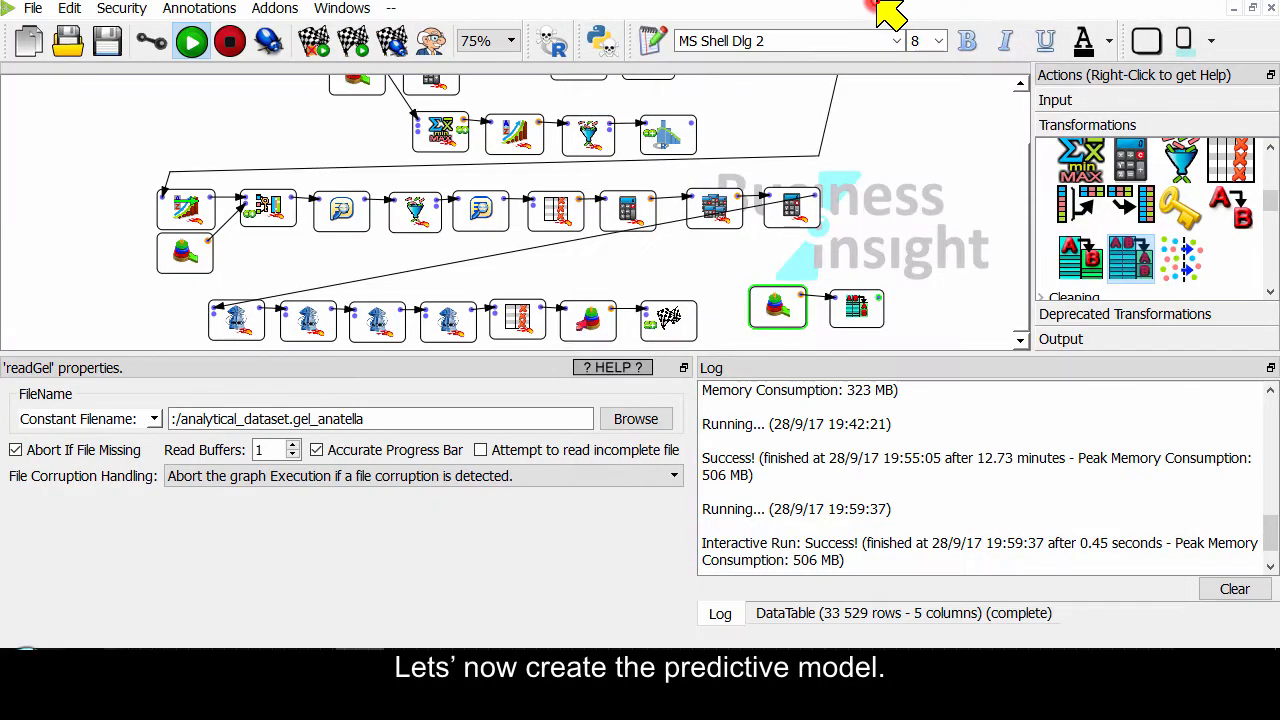
Step: Add the CreateTIMiModelSmall action below writeGel and set its Target Name to Target and its Key Name to ID
scroll(1100, 245, down, 5)
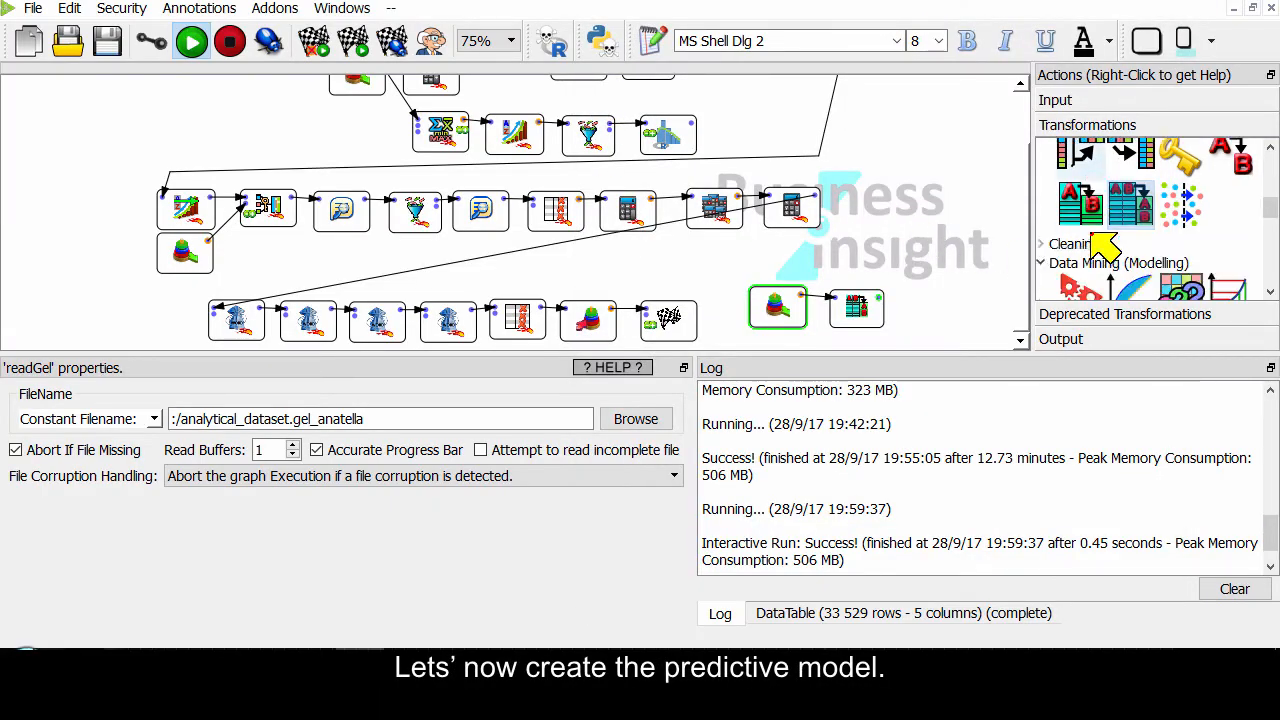
mouse_move(1170, 262)
mouse_down()
mouse_move(754, 293)
mouse_move(682, 289)
mouse_move(669, 266)
mouse_up()
drag(620, 362, 590, 336)
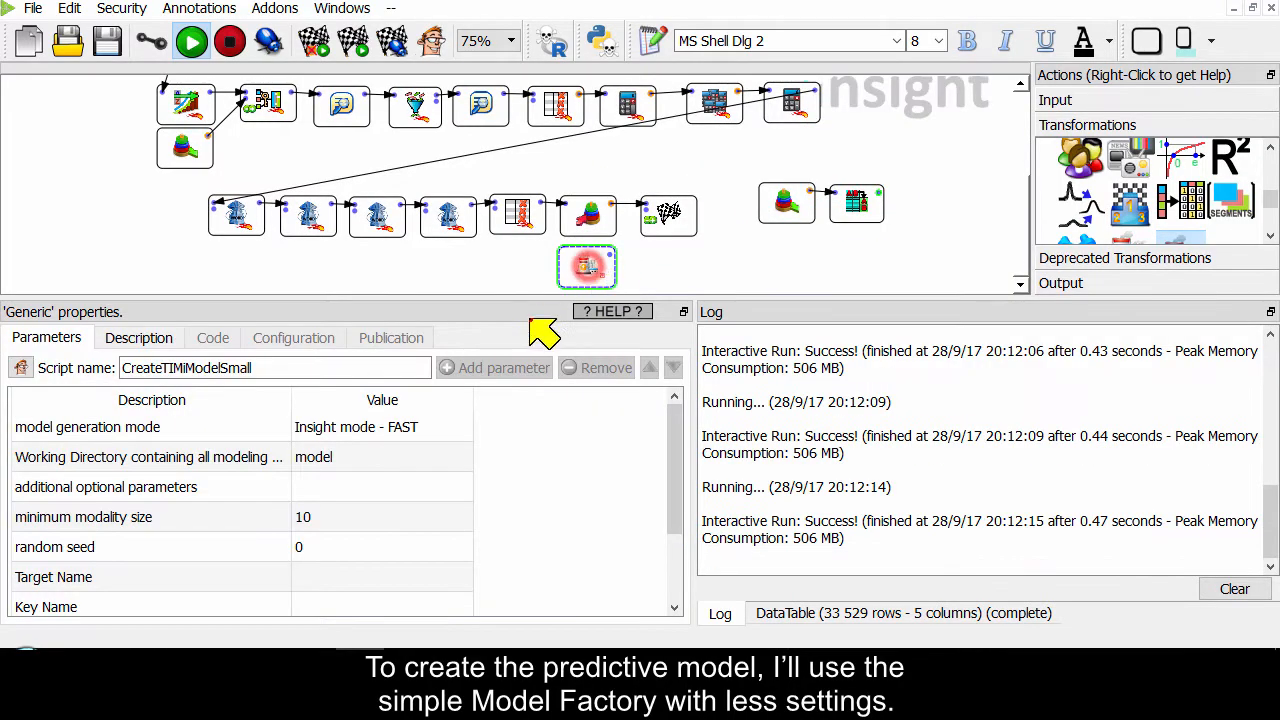
click(366, 573)
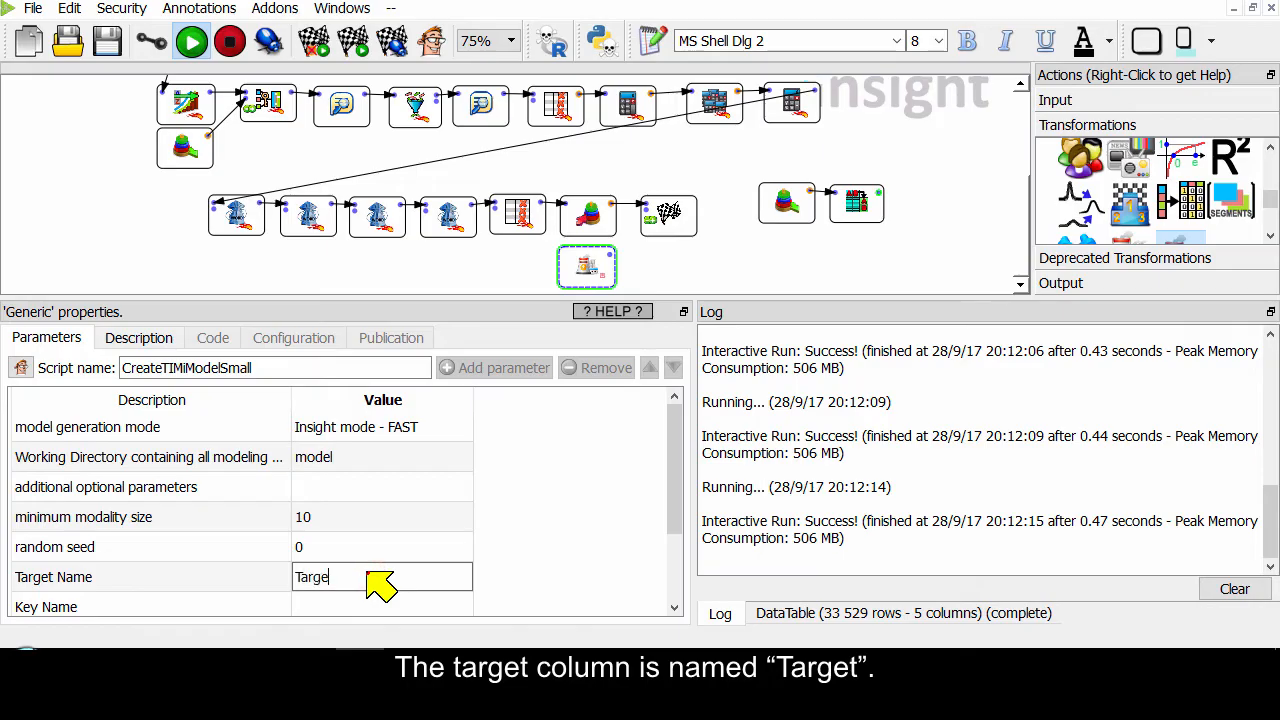
click(366, 604)
click(362, 600)
text(ID)
key(Return)
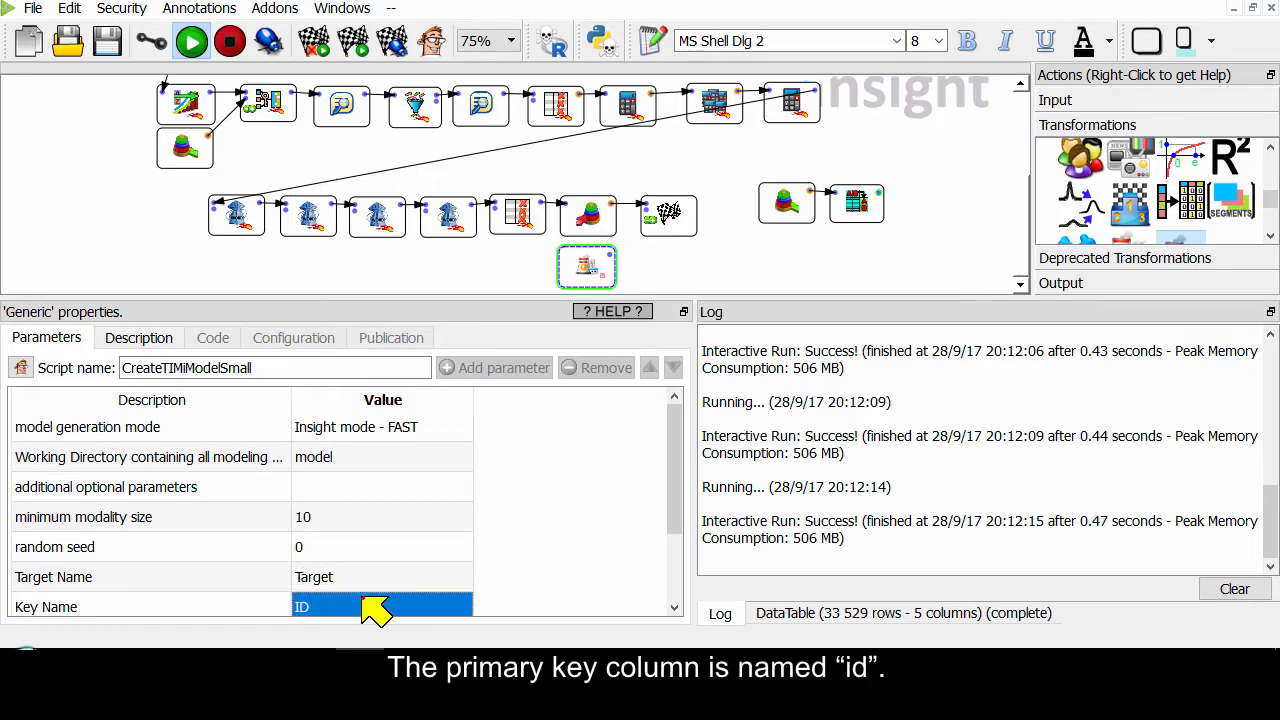
Step: Set the model creation action's gel file to :/analytical_dataset.gel_anatella
scroll(372, 602, down, 1)
click(363, 572)
double_click(288, 137)
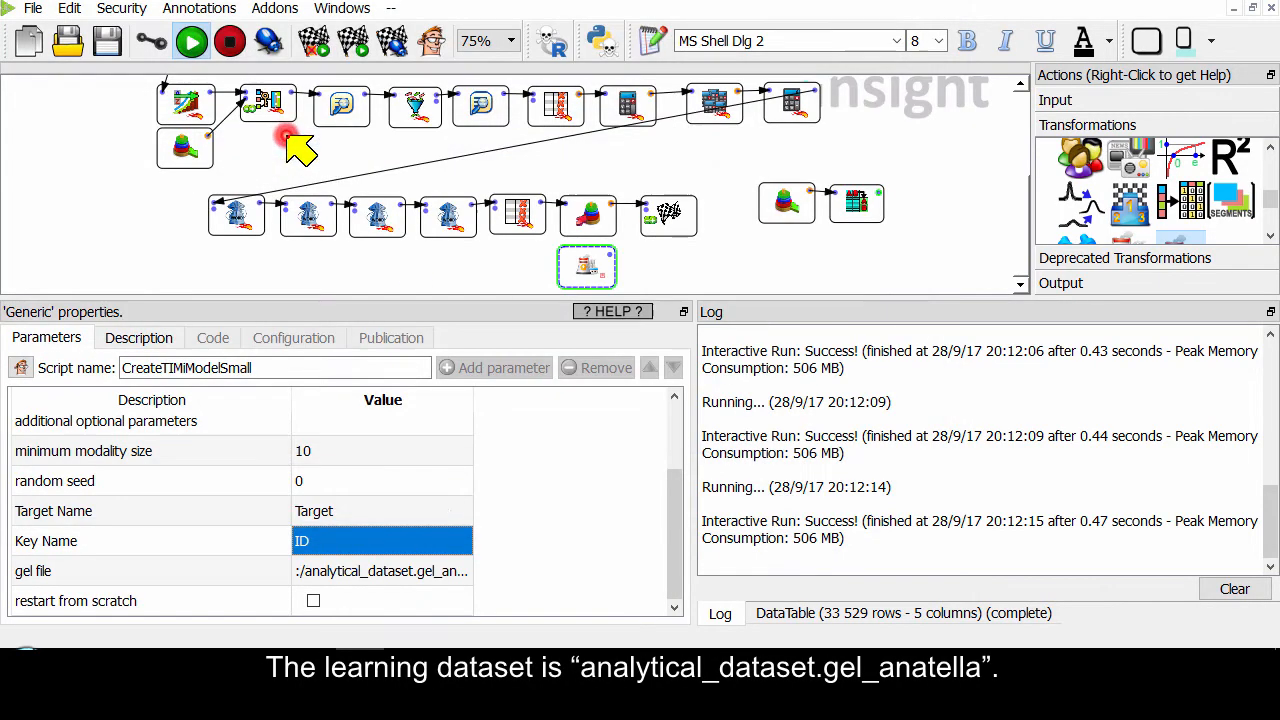
Step: Set the model generation mode to Performance mode and run the action to create the predictive model
scroll(509, 537, up, 1)
click(400, 429)
click(400, 432)
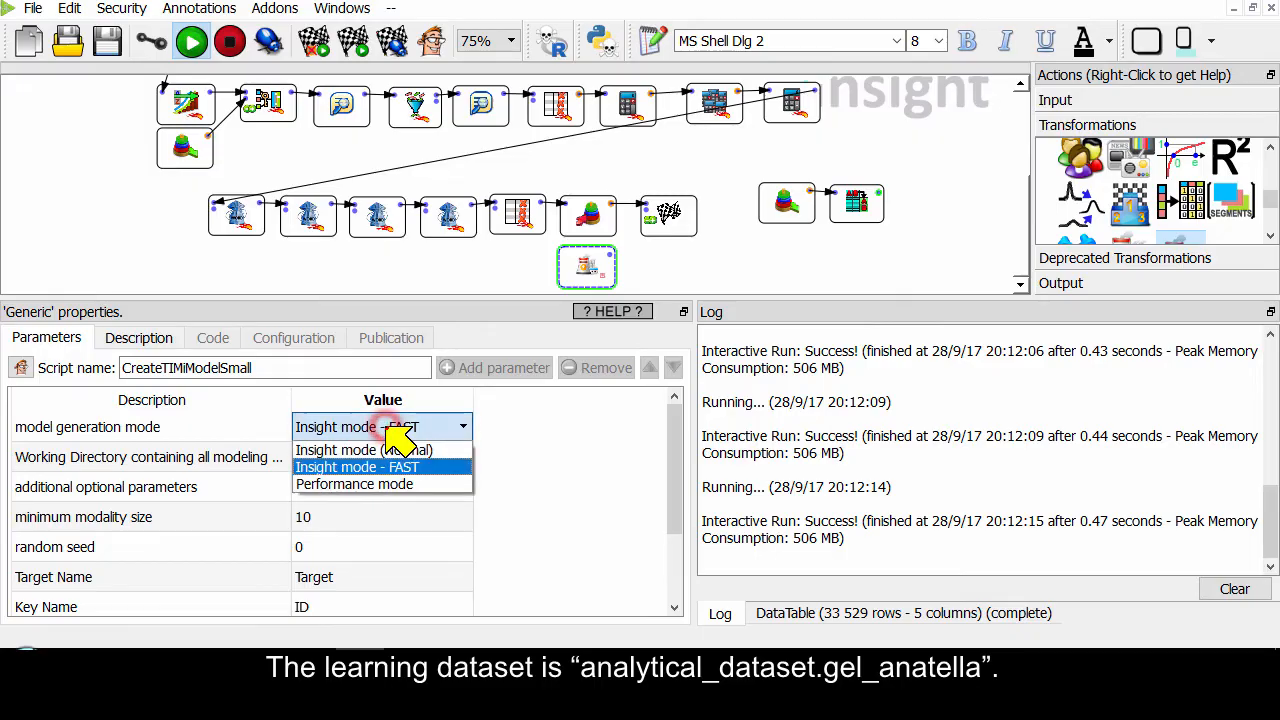
click(387, 485)
click(587, 260)
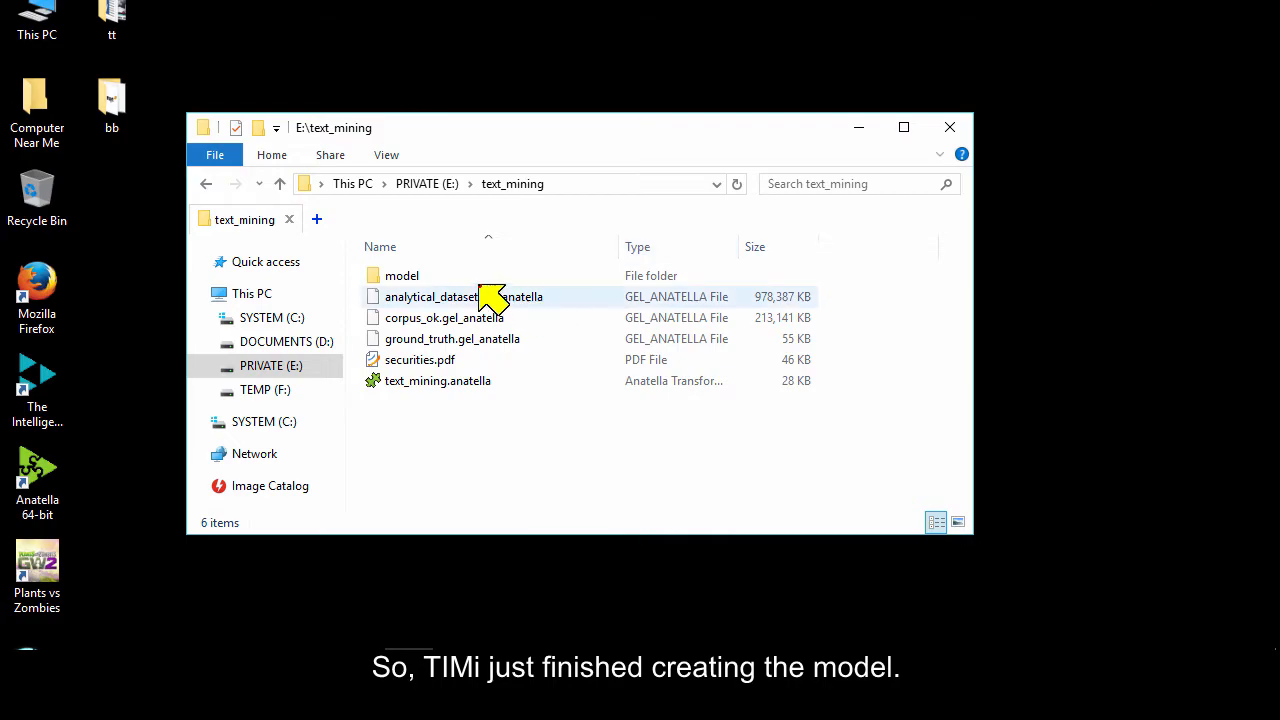
Step: In File Explorer, view the model's lift chart model_5_FinalModel.png from text_mining\model\model_000, then close it
double_click(408, 276)
double_click(410, 276)
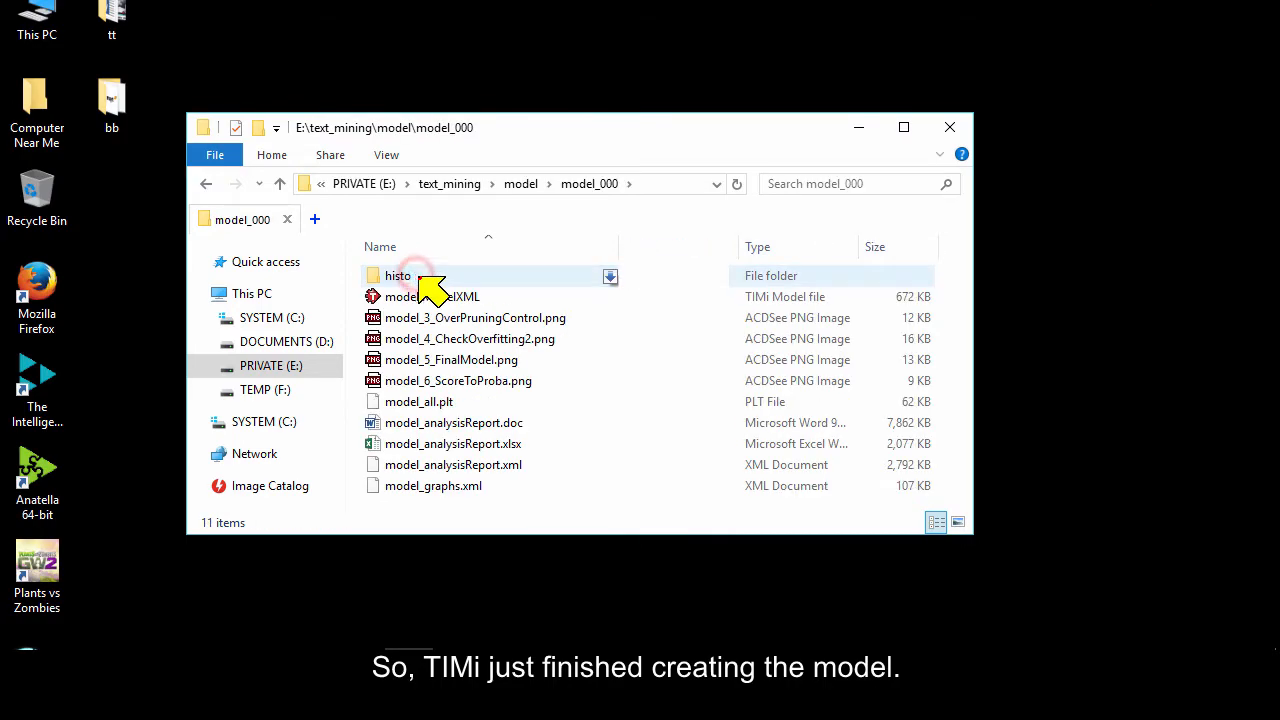
click(458, 361)
double_click(458, 361)
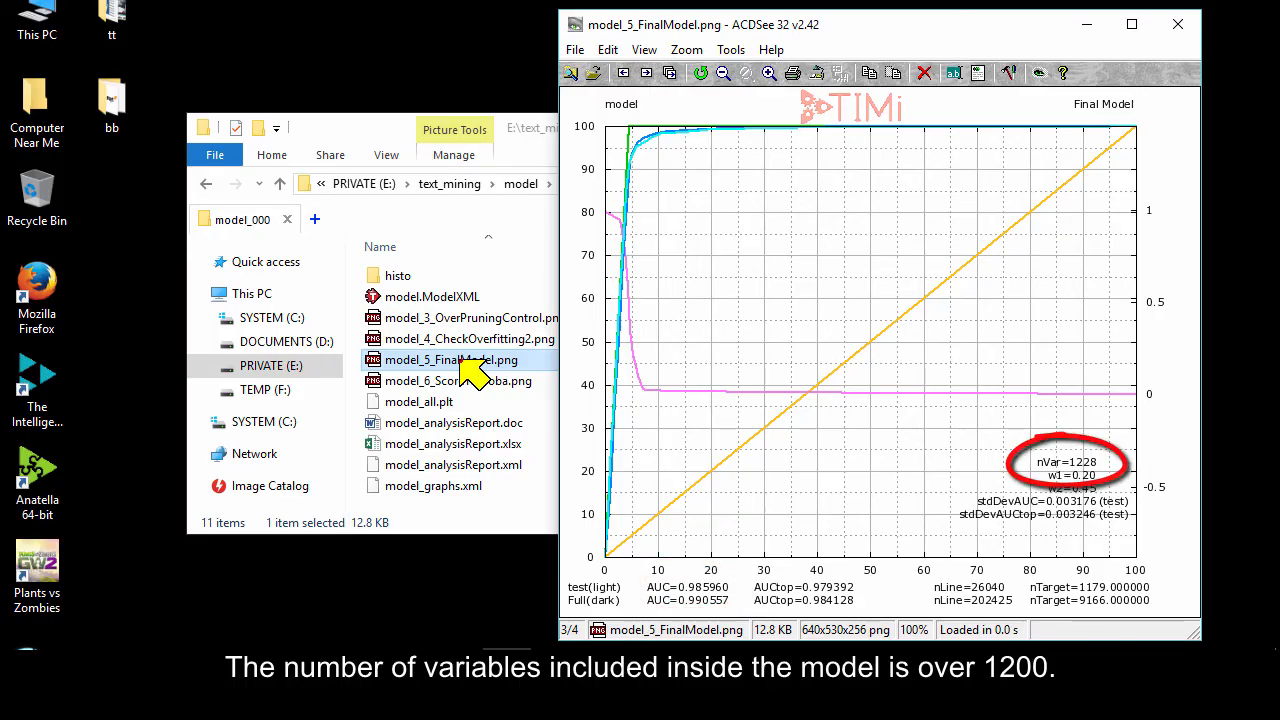
click(1178, 24)
Step: Open model_analysisReport.doc in Word and examine the charts for N_0_count, Perc_DigitDiversity, Perc_N_0 and Perc_N_1
double_click(430, 424)
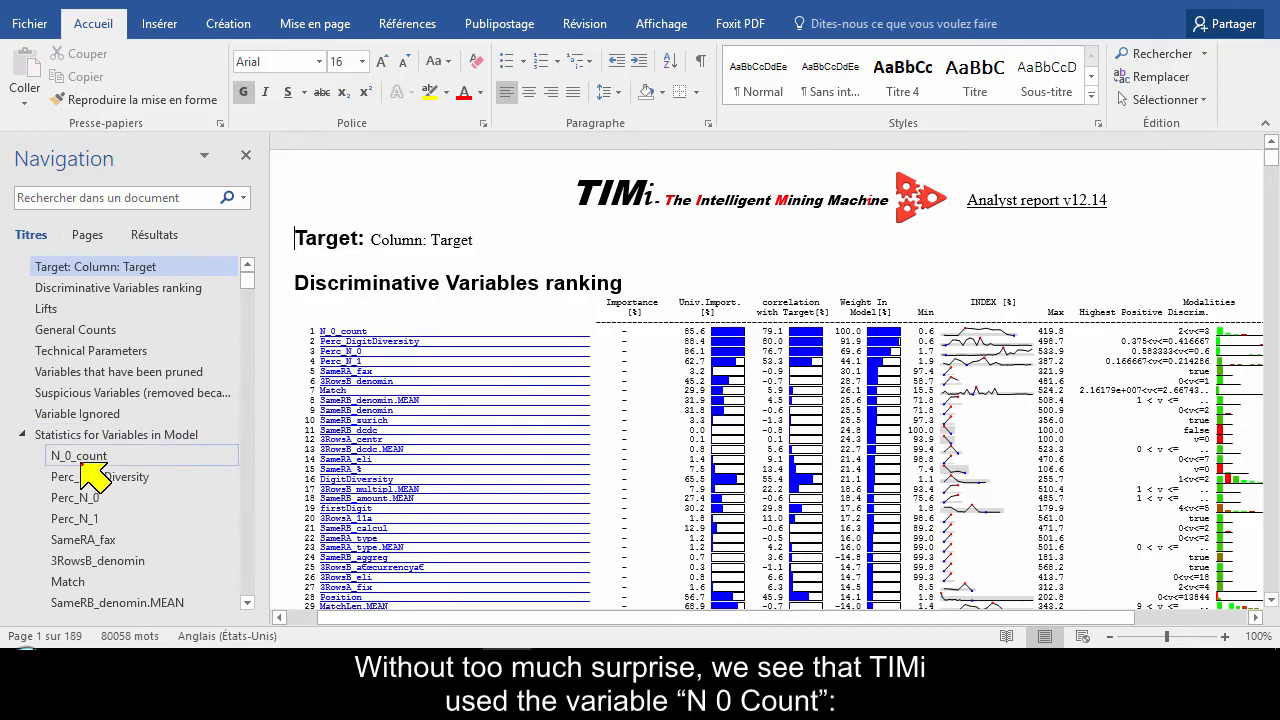
click(80, 456)
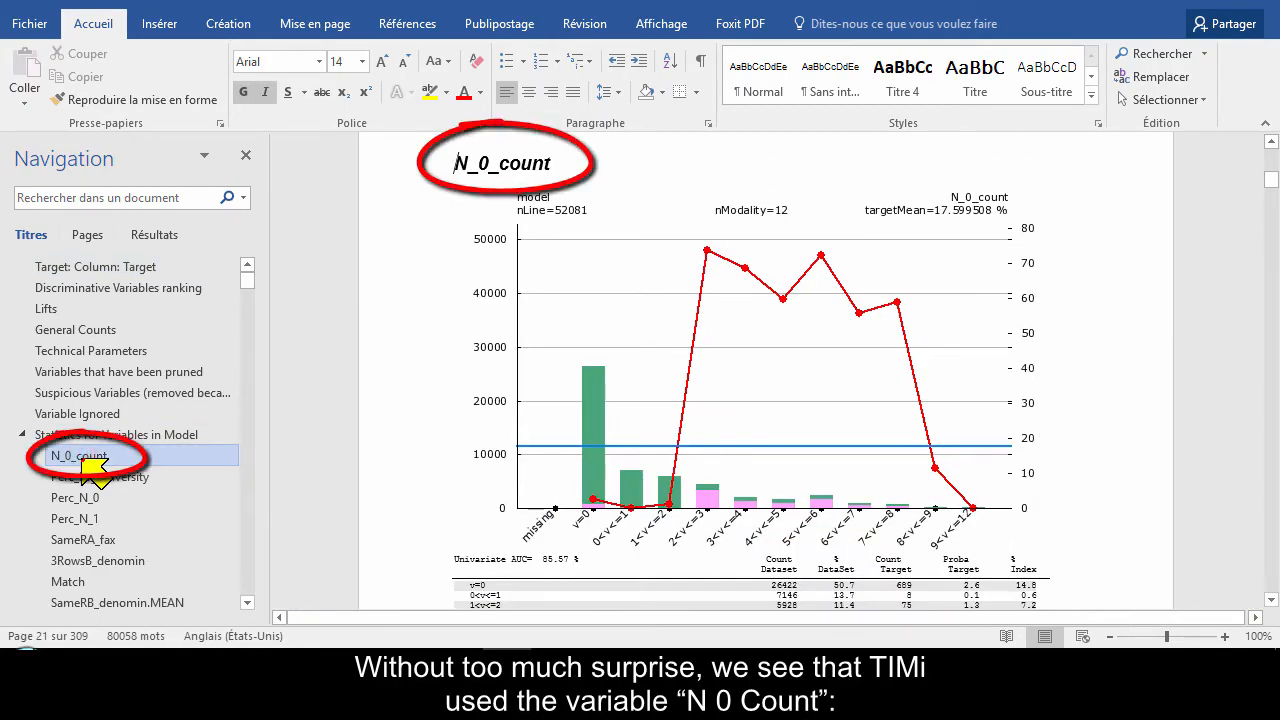
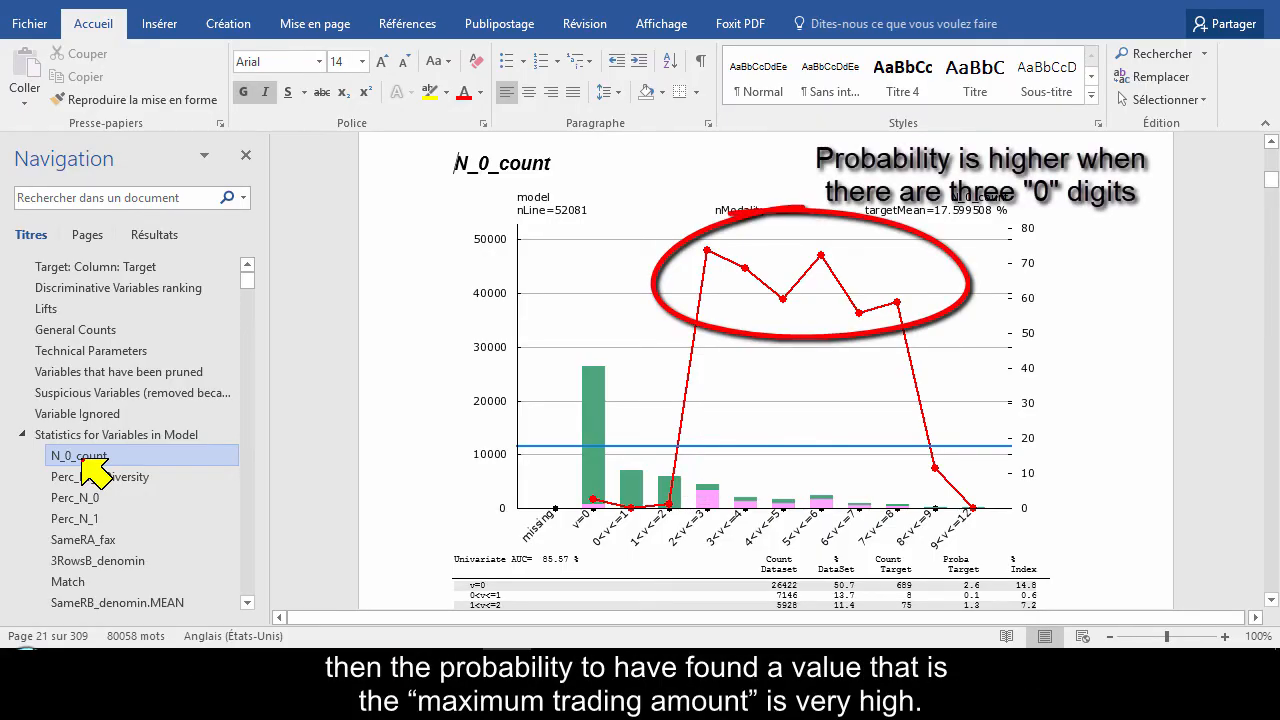
click(190, 472)
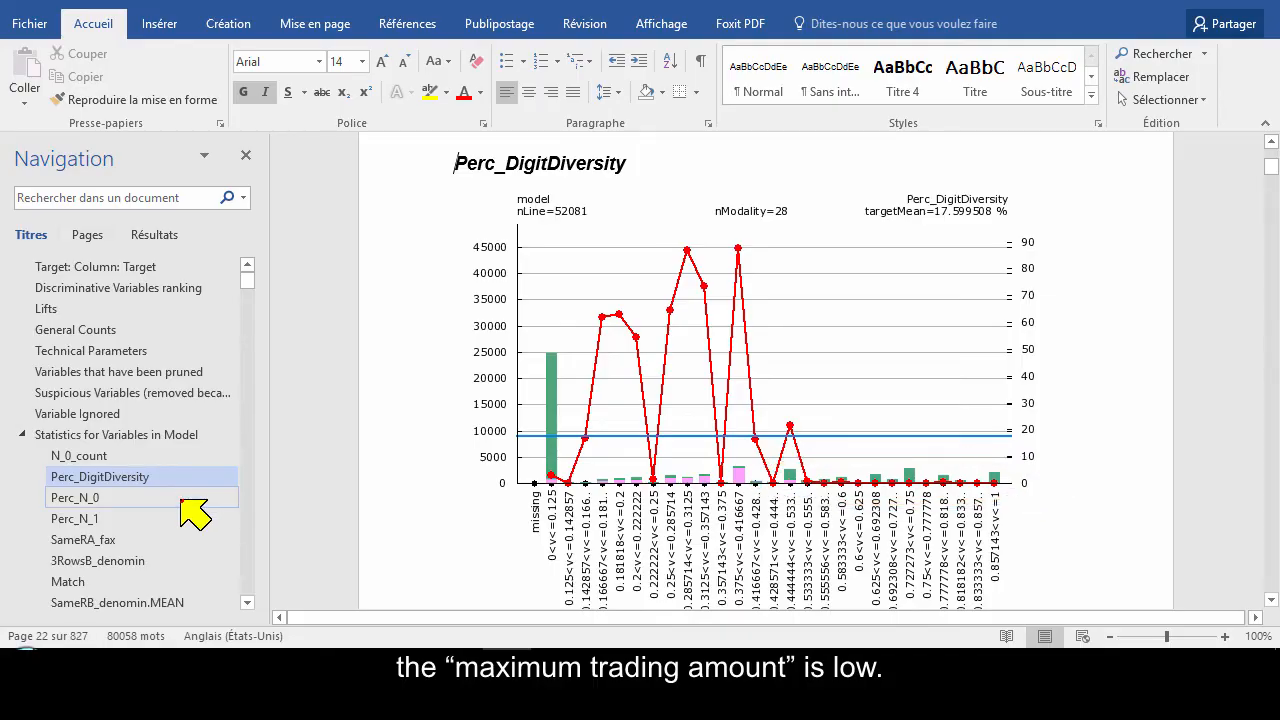
click(183, 500)
click(175, 516)
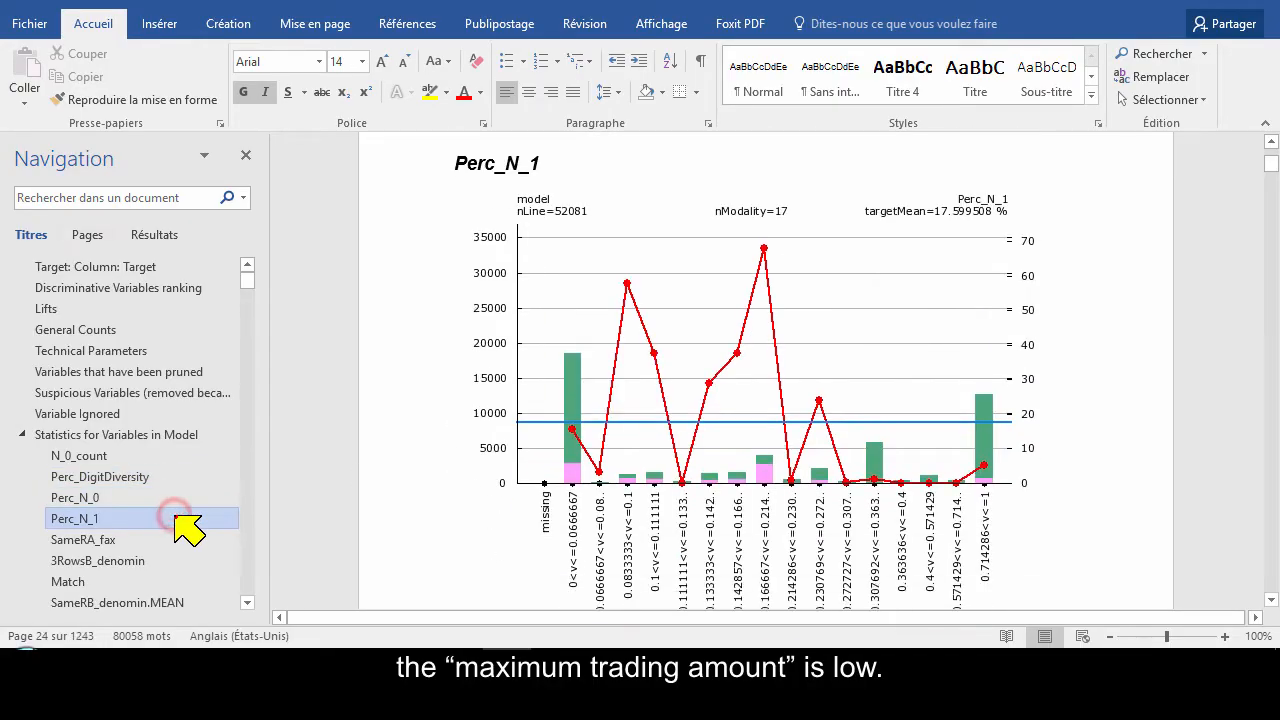
Step: Examine the report's charts for the context variables 3RowsB_denomin, SameRB_denomin and SameRA_%, then close the report
click(155, 562)
scroll(165, 572, down, 3)
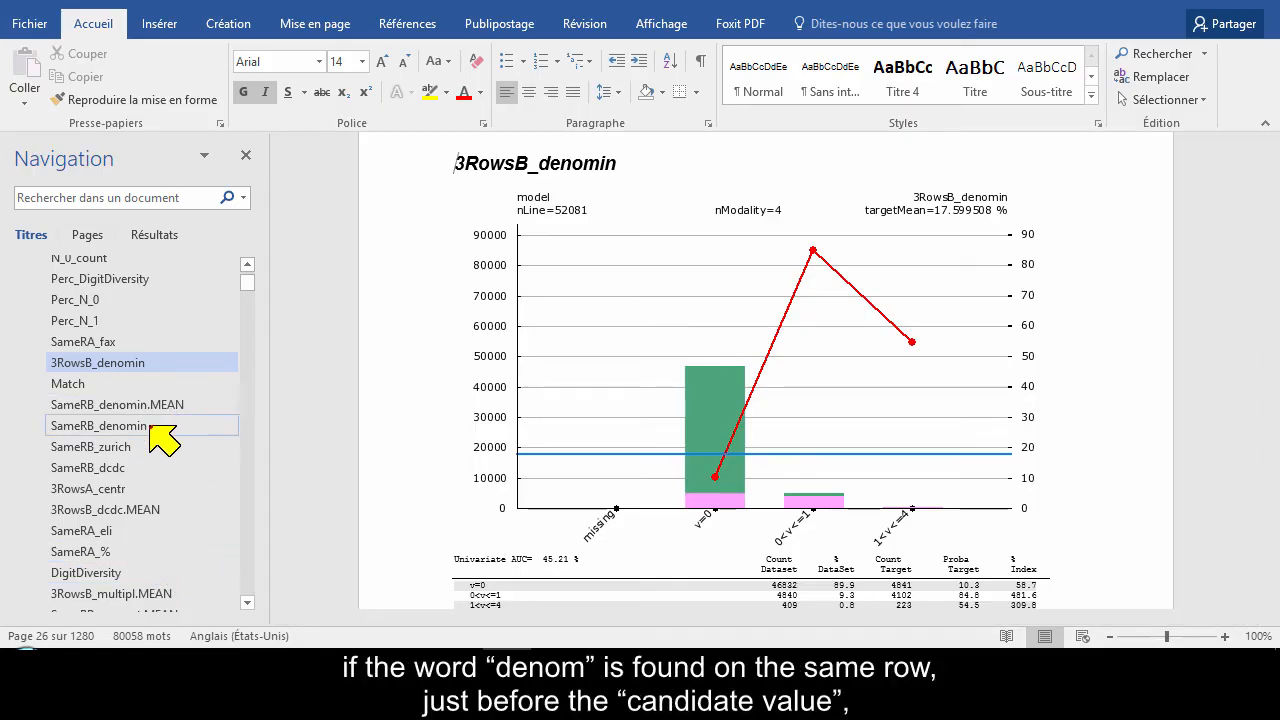
click(150, 426)
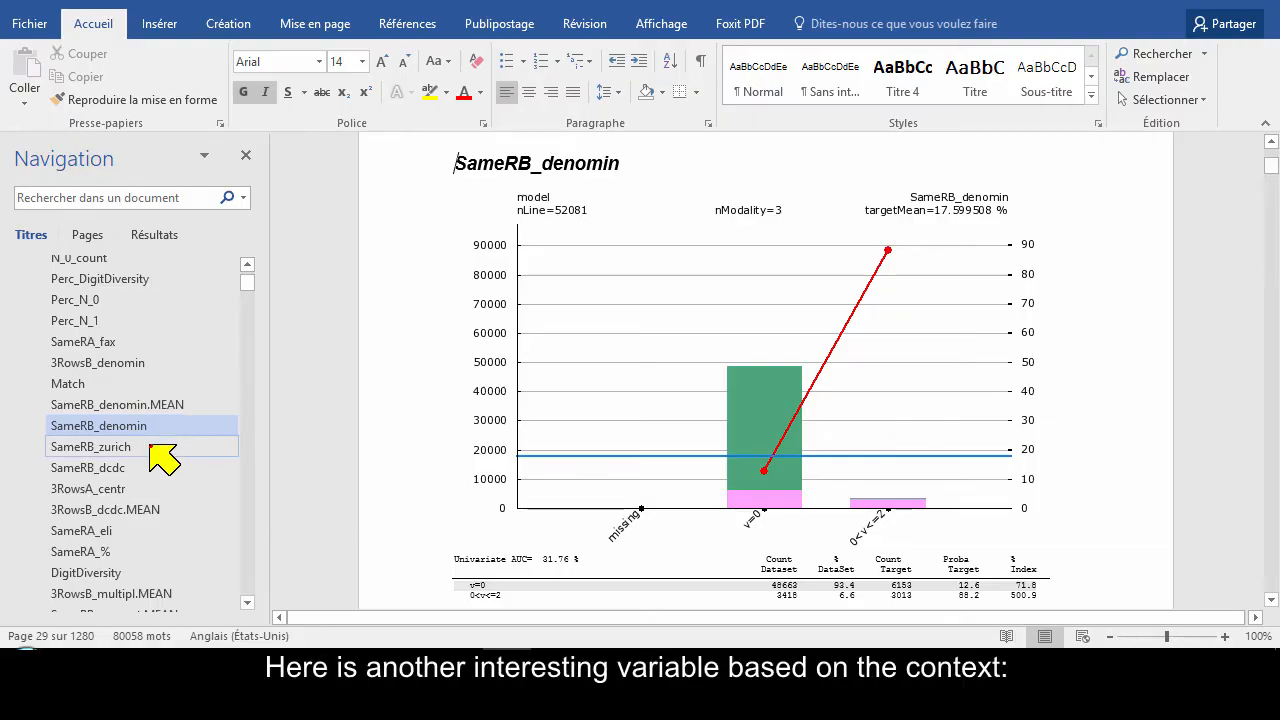
click(146, 551)
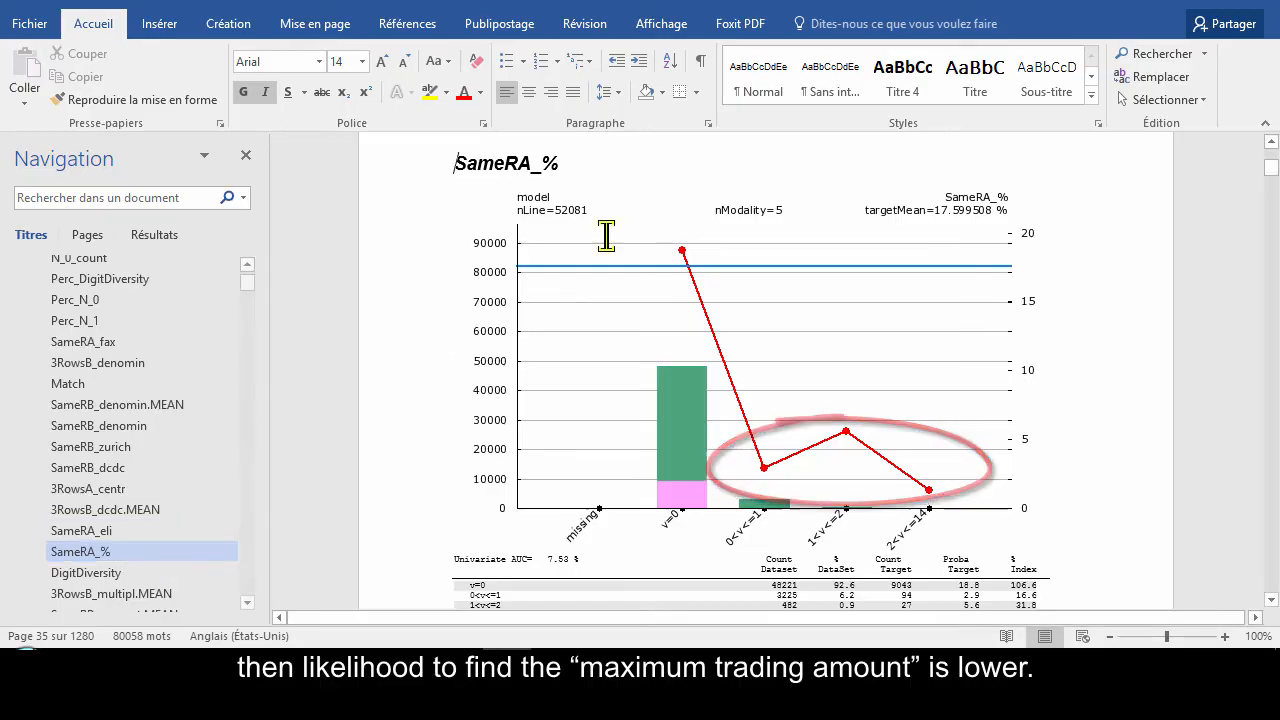
click(1254, 1)
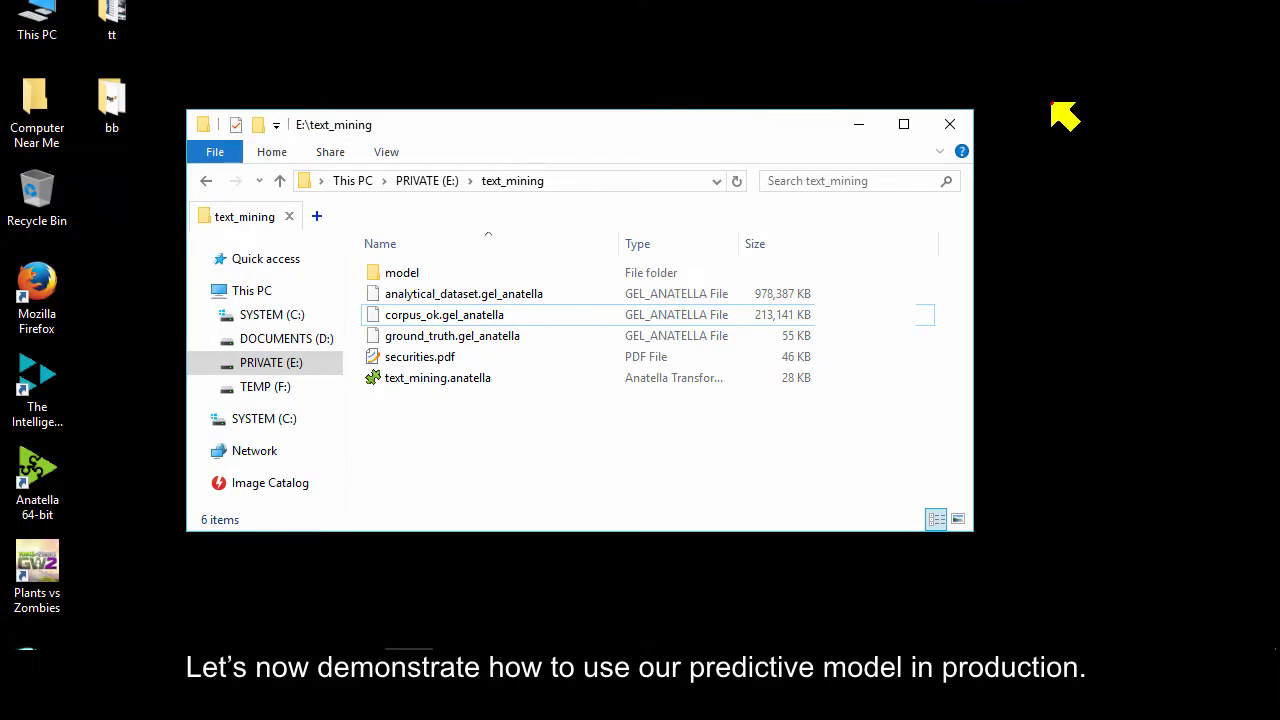
Step: Create a new Anatella transformation graph named apply_model.anatella in the text_mining folder and open it
right_click(455, 409)
mouse_move(512, 369)
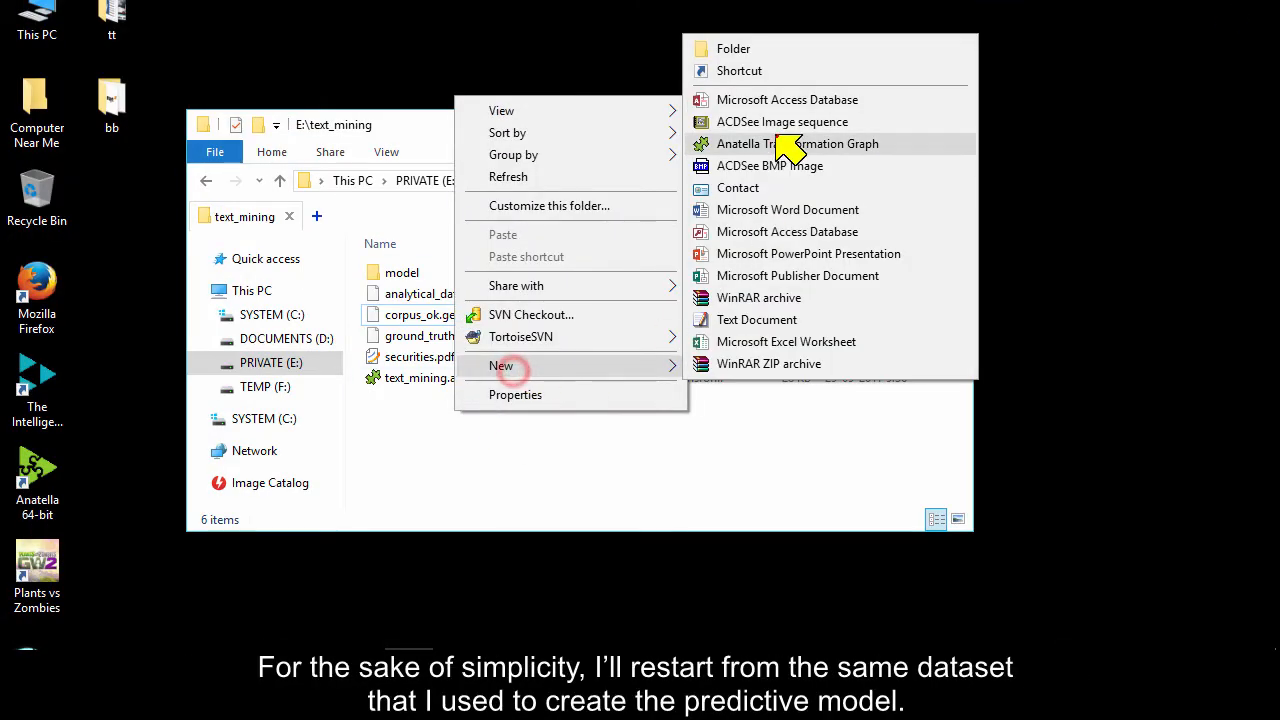
click(781, 143)
text(apply_model.anatella)
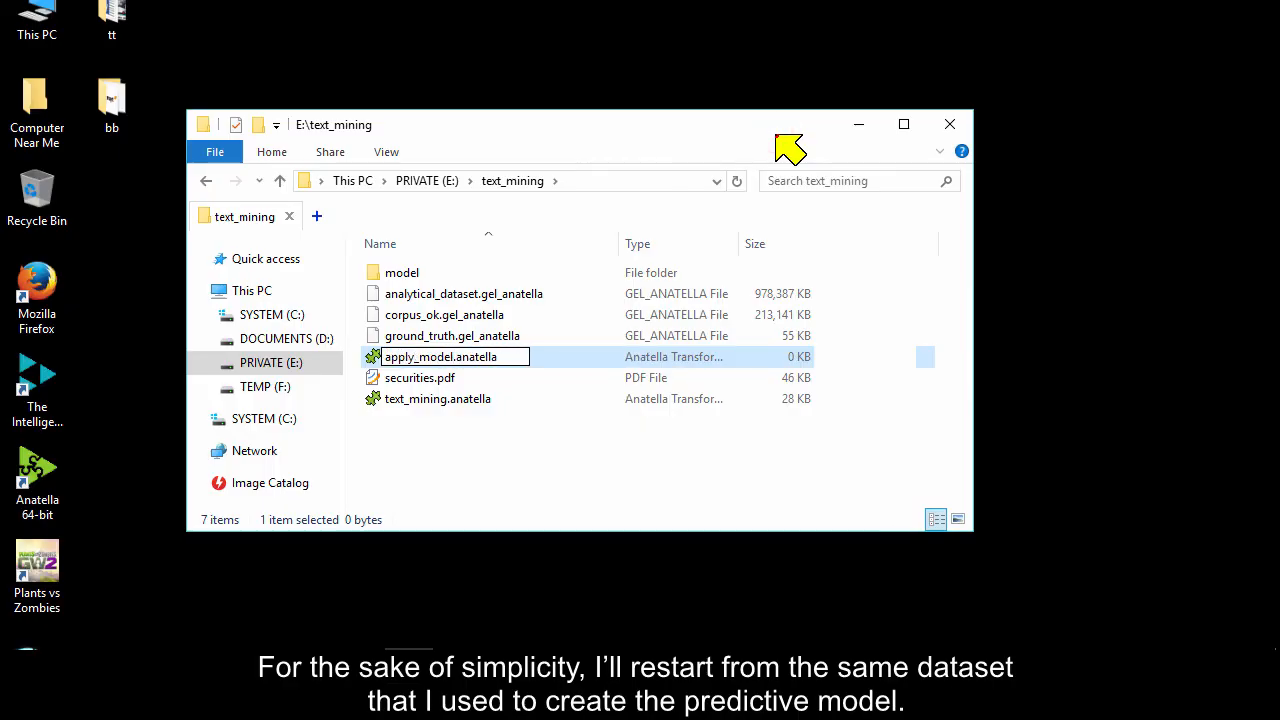
key(Return)
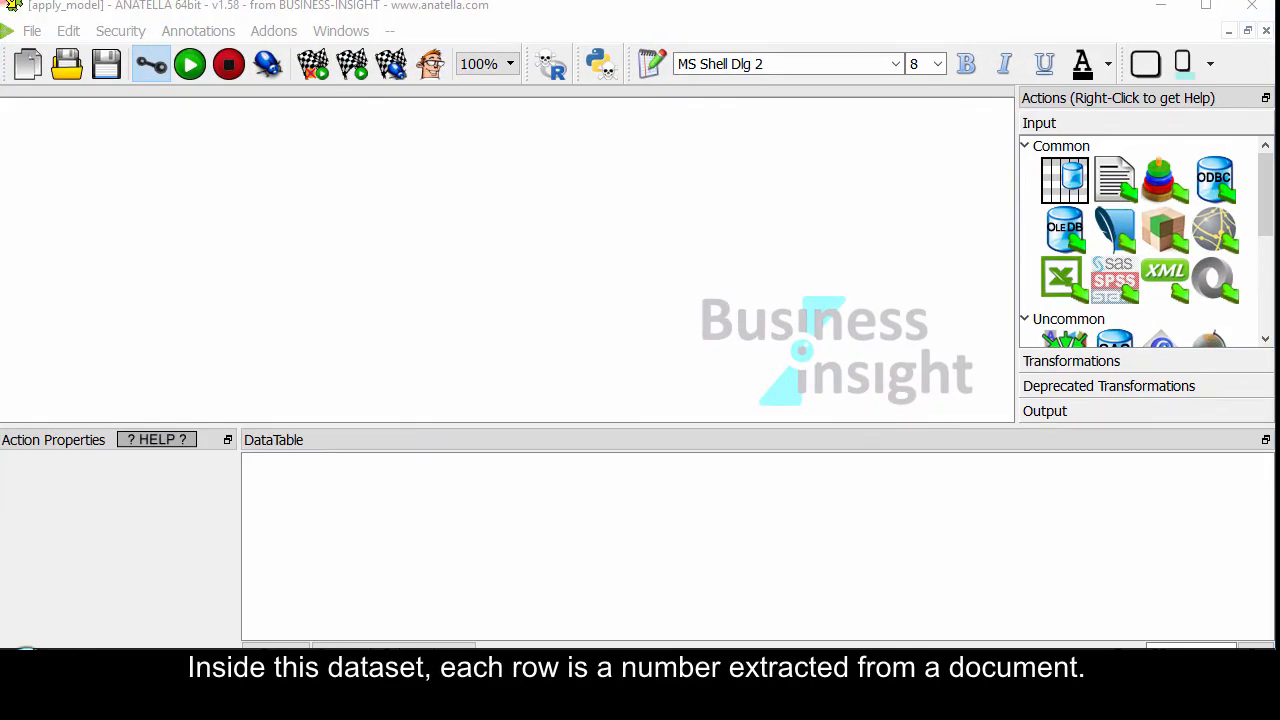
Step: Place analytical_dataset.gel_anatella and model.ModelXML from the model_000 folder in the apply_model graph, with the dataset feeding the model action
double_click(14, 6)
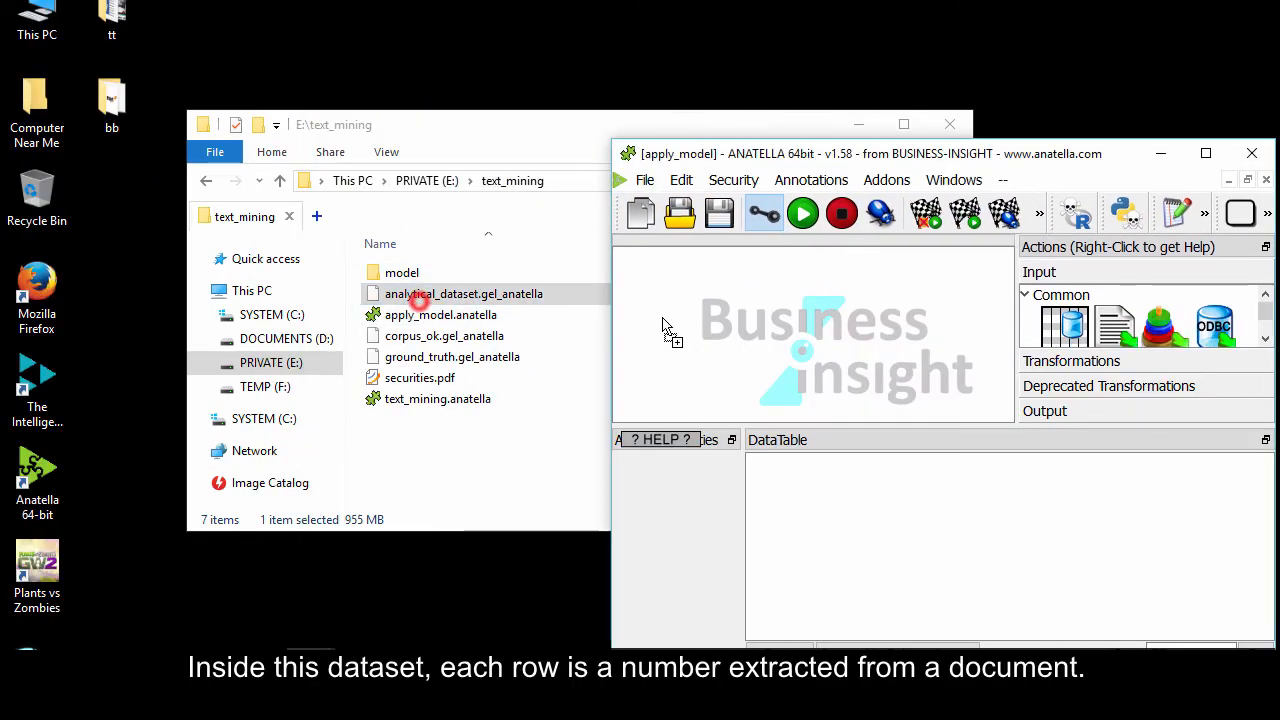
double_click(402, 274)
double_click(398, 273)
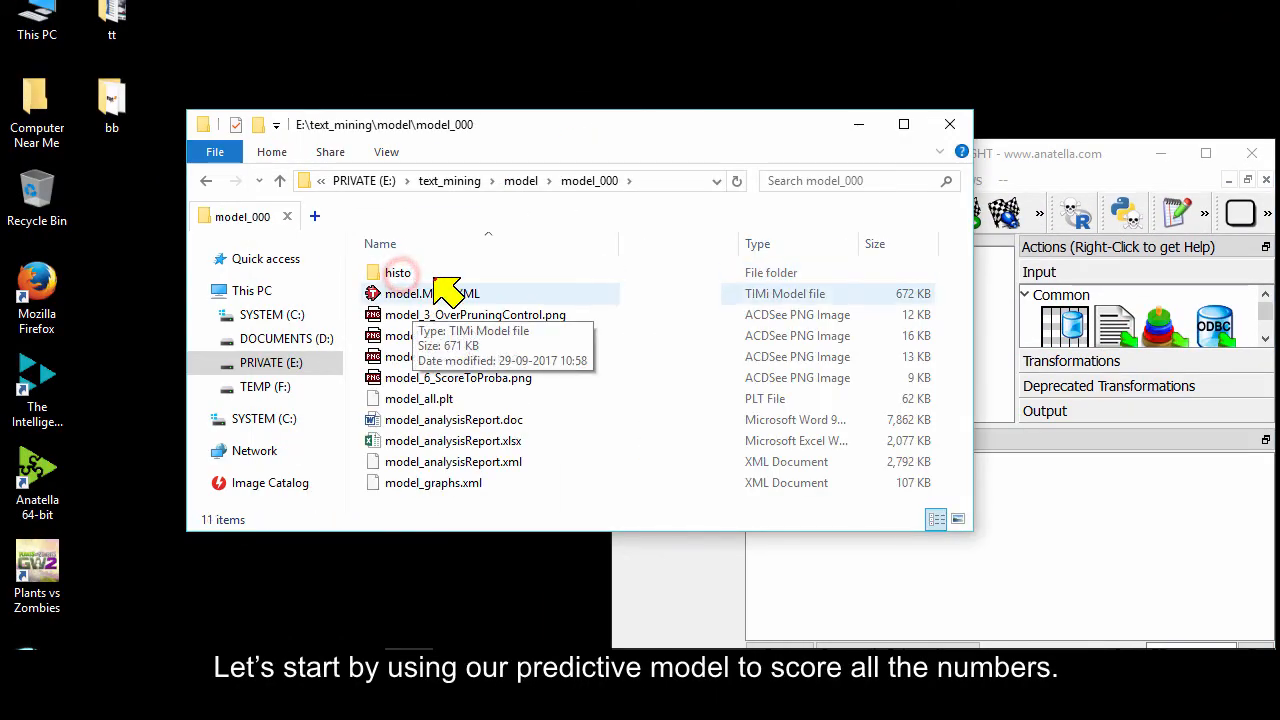
drag(536, 134, 343, 134)
drag(250, 293, 935, 340)
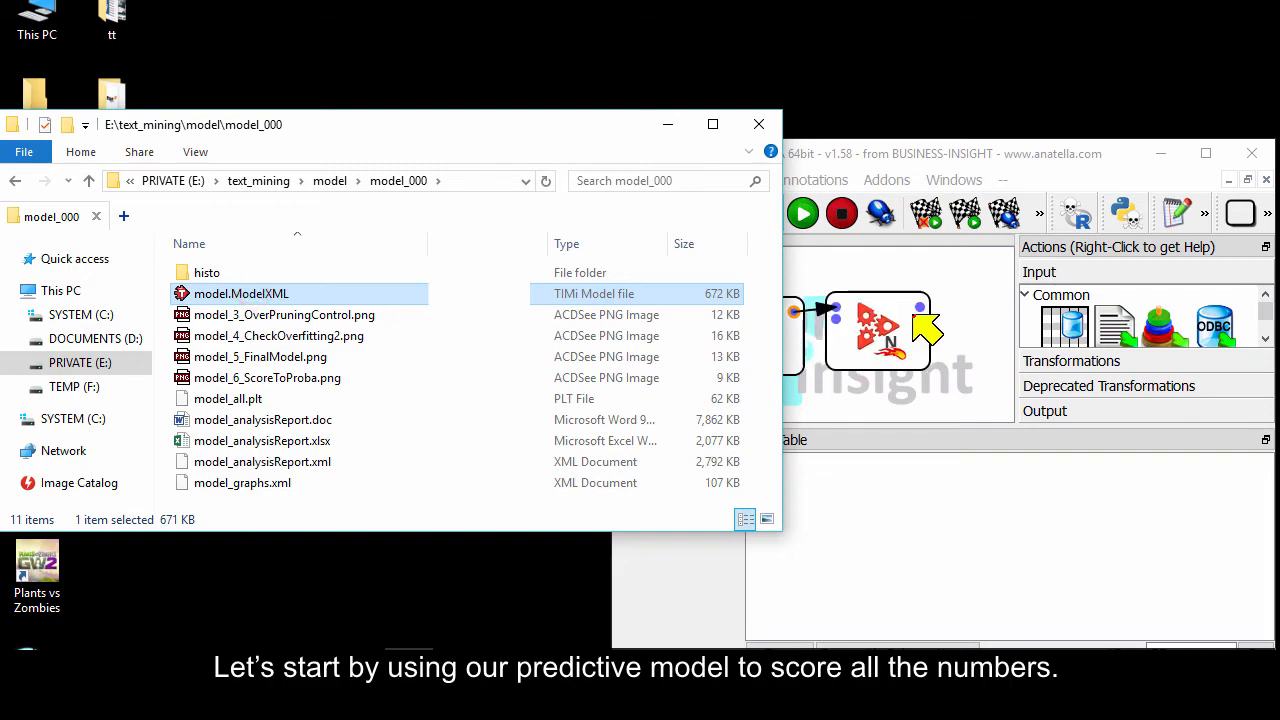
Step: Add a SelectColumns action after the model action in the apply_model graph and open its properties
double_click(900, 155)
click(1082, 297)
scroll(1082, 297, down, 4)
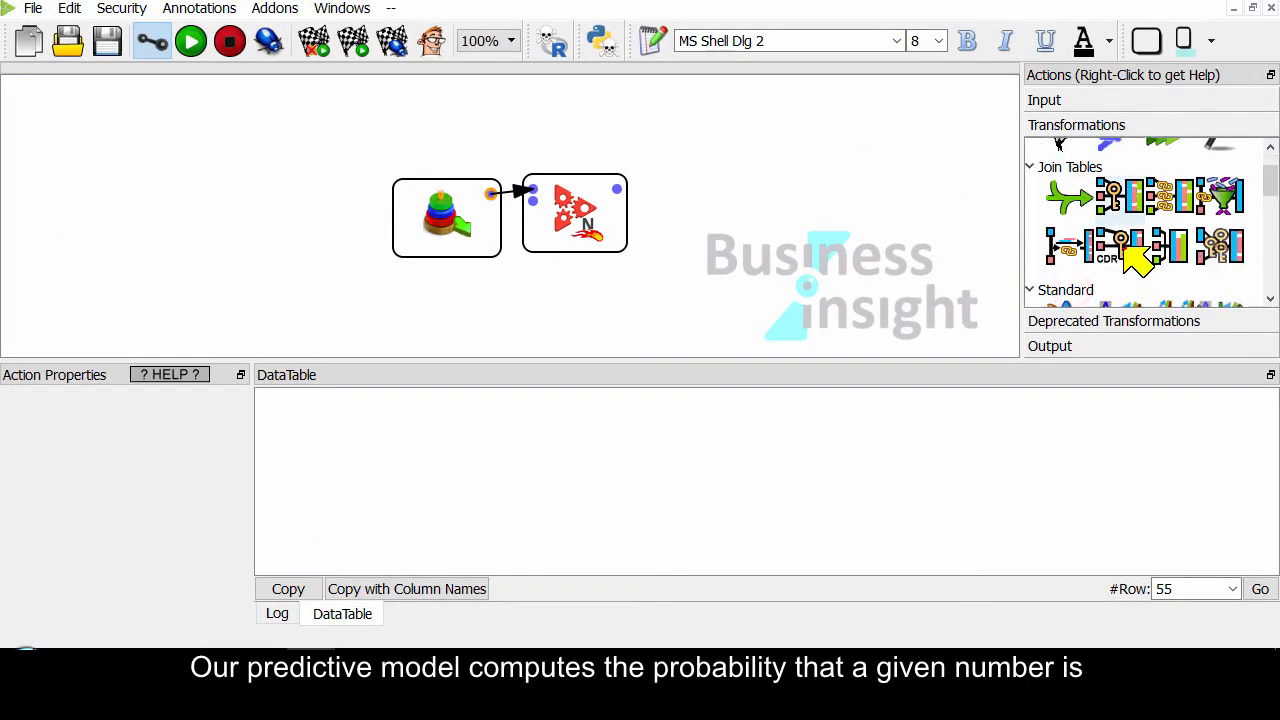
drag(1218, 265, 645, 208)
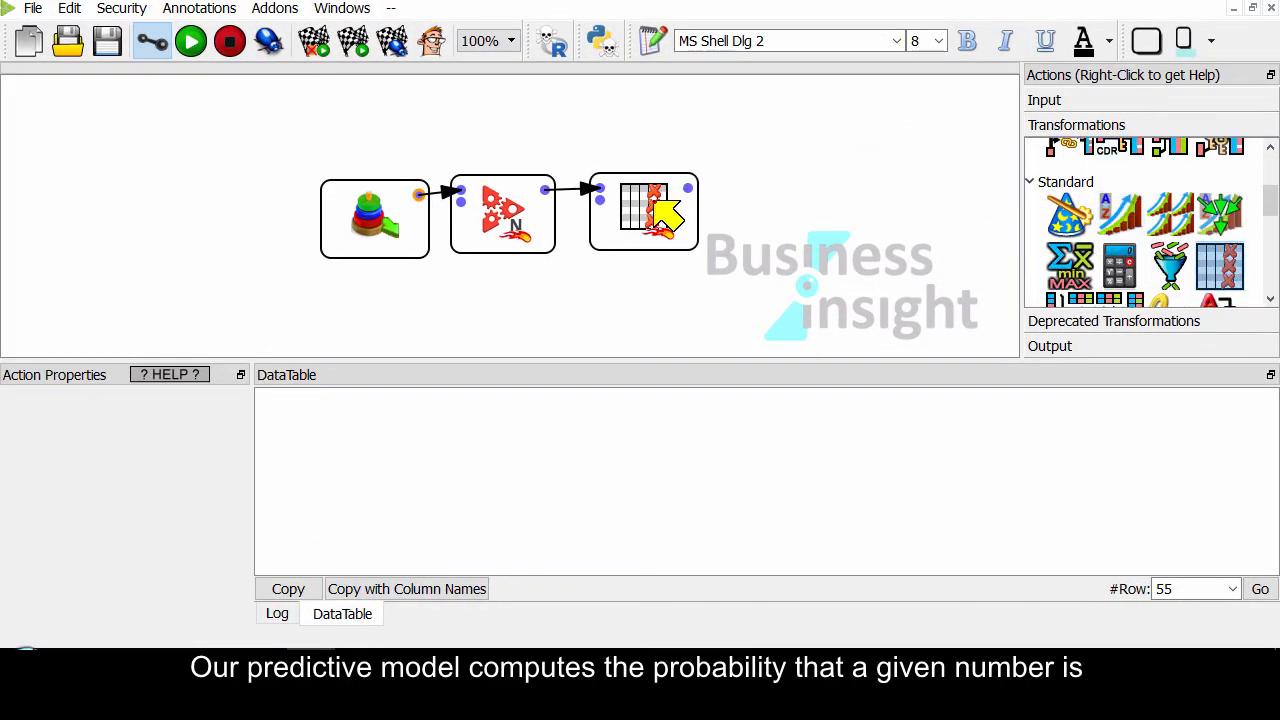
click(645, 210)
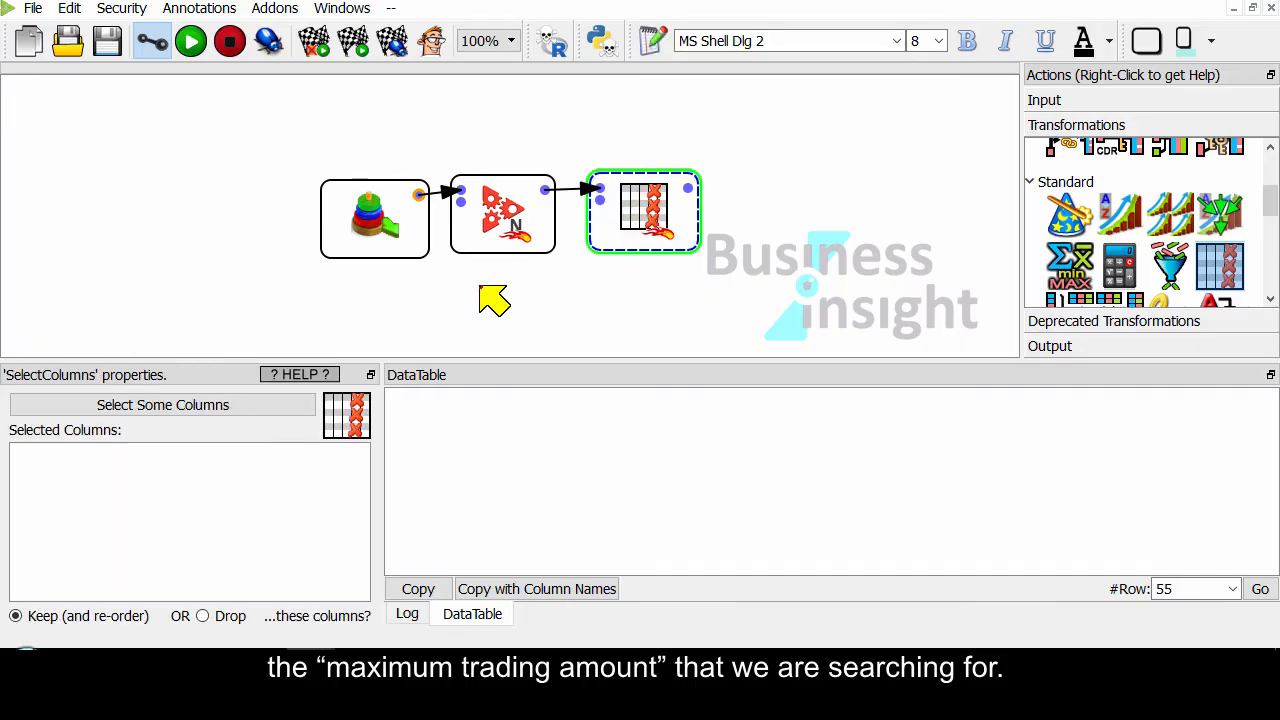
Step: Keep only the ID, Match, Target and Predictions columns in the SelectColumns action, and run the graph up to its output
click(271, 410)
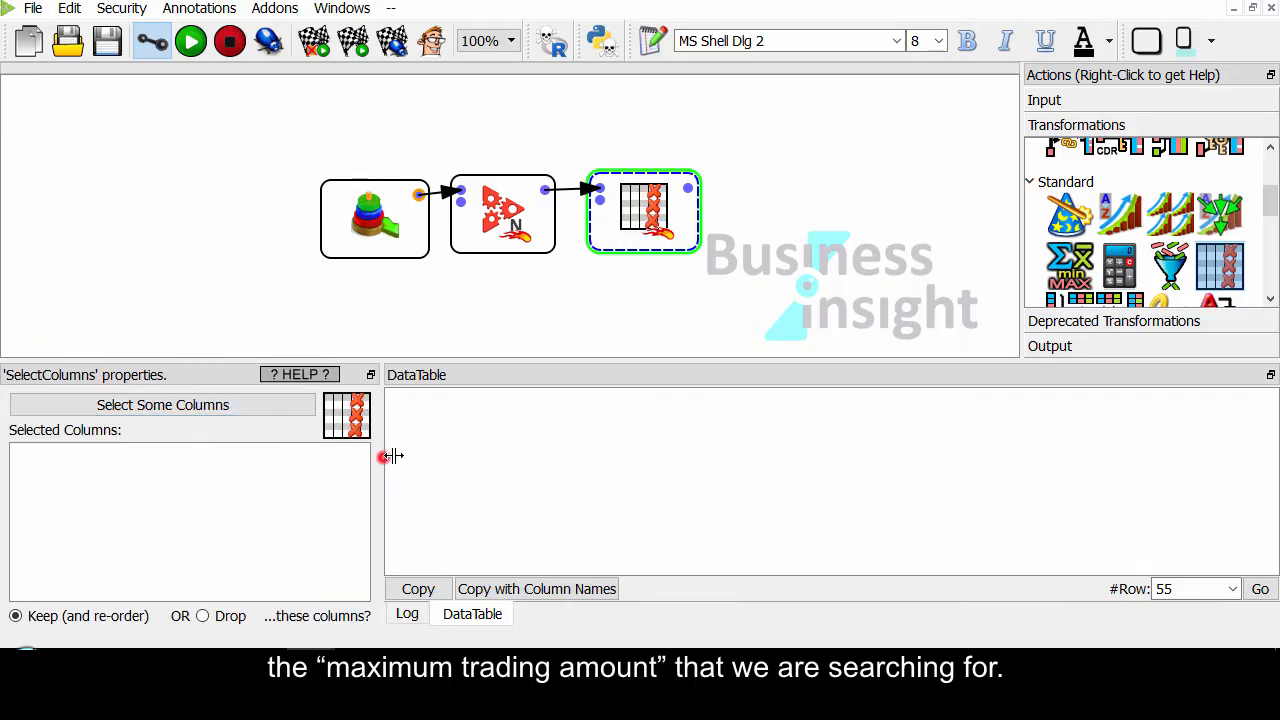
drag(390, 456, 612, 450)
click(368, 410)
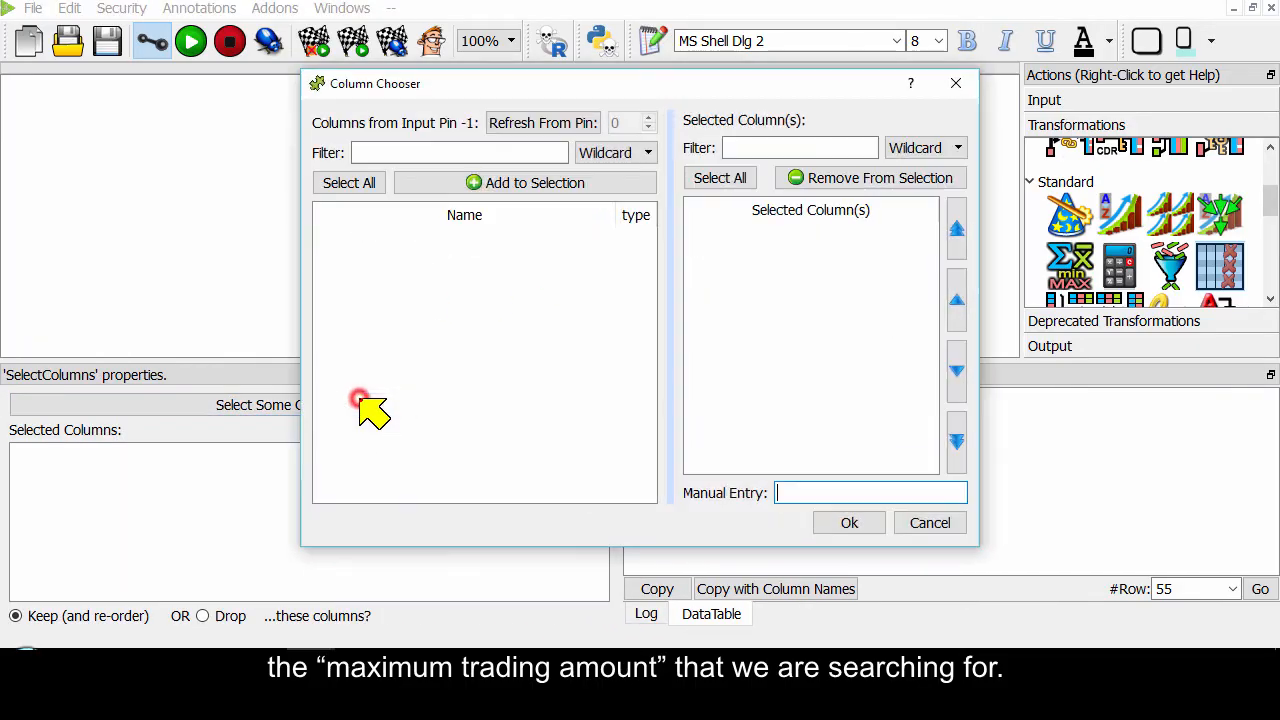
click(545, 123)
double_click(432, 244)
double_click(415, 272)
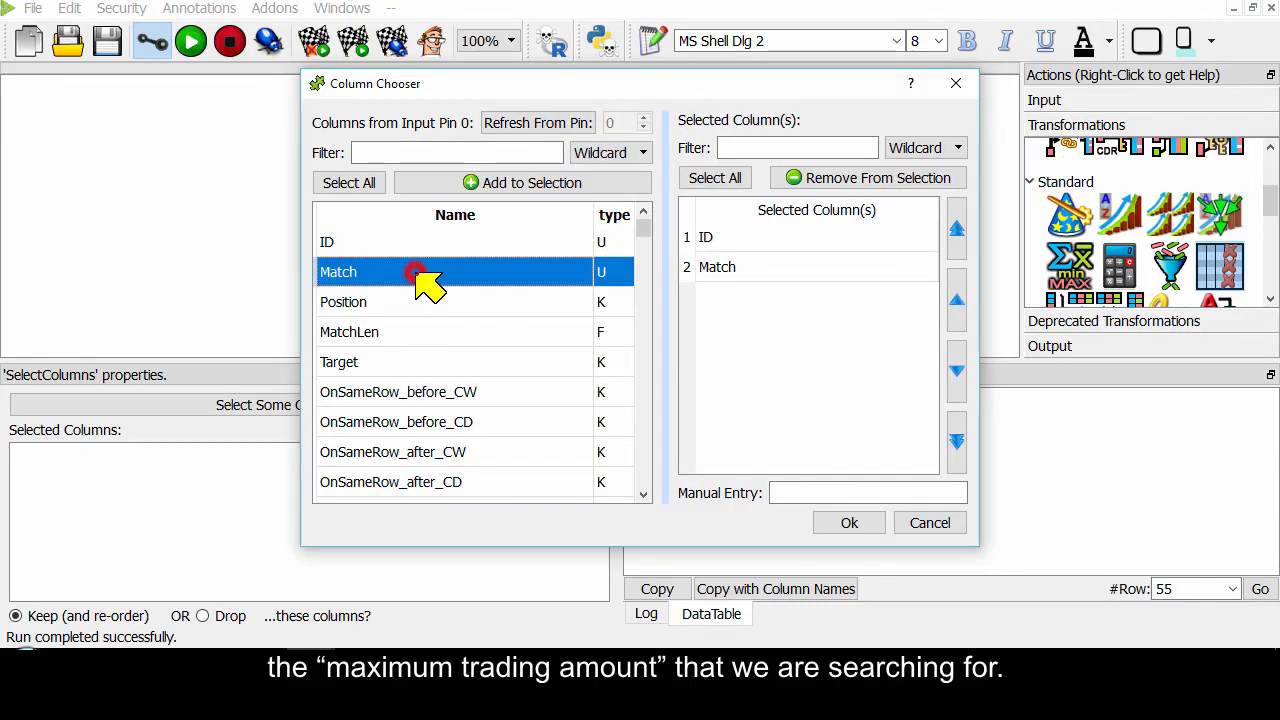
double_click(400, 362)
drag(646, 225, 646, 492)
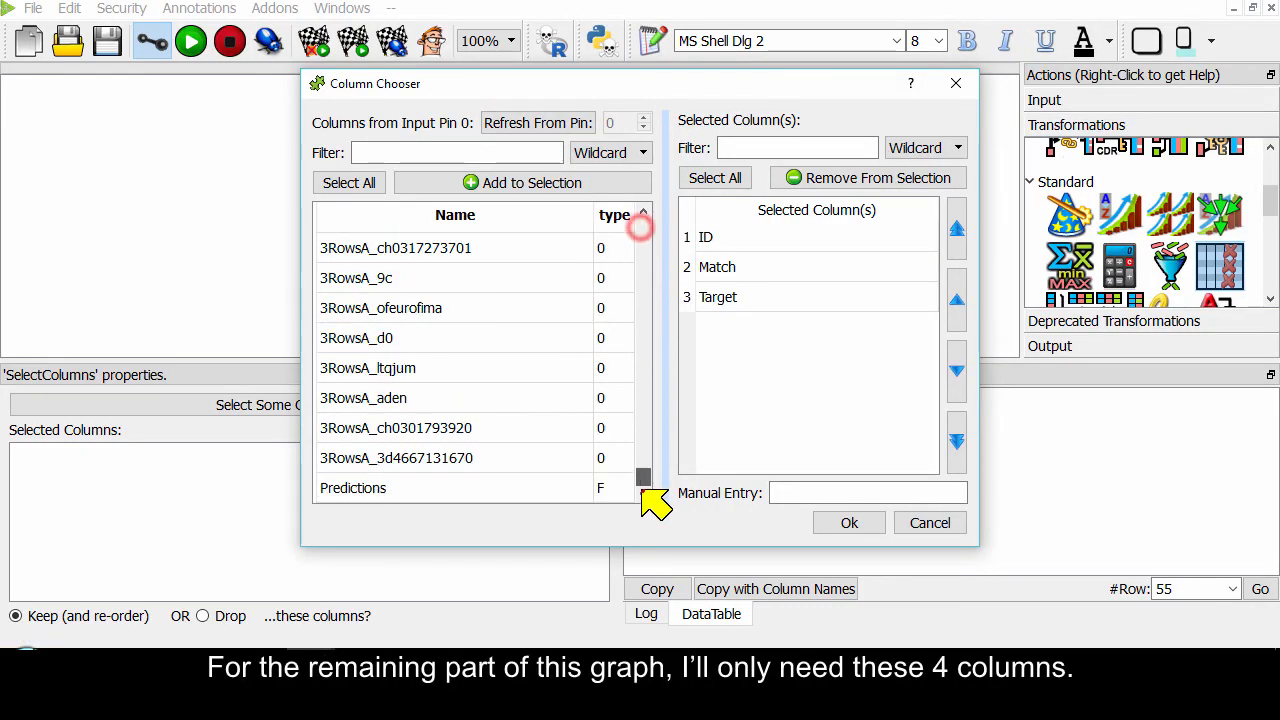
double_click(441, 488)
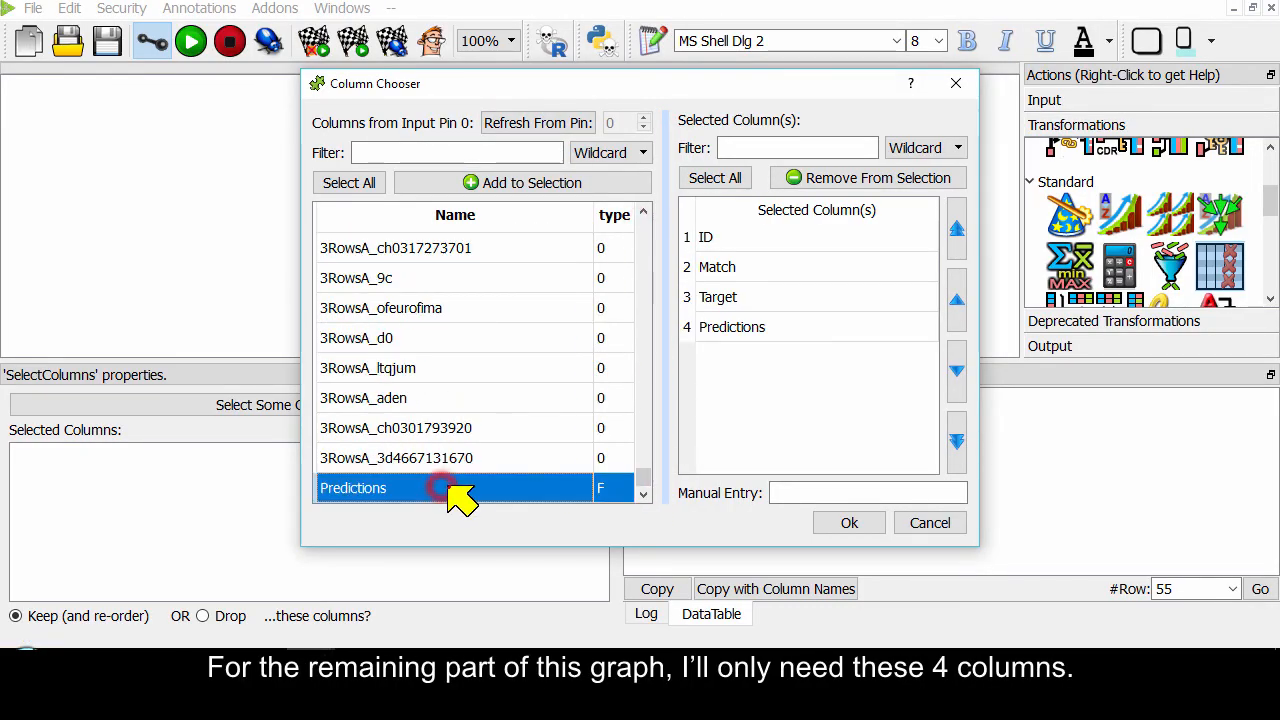
click(849, 522)
click(688, 188)
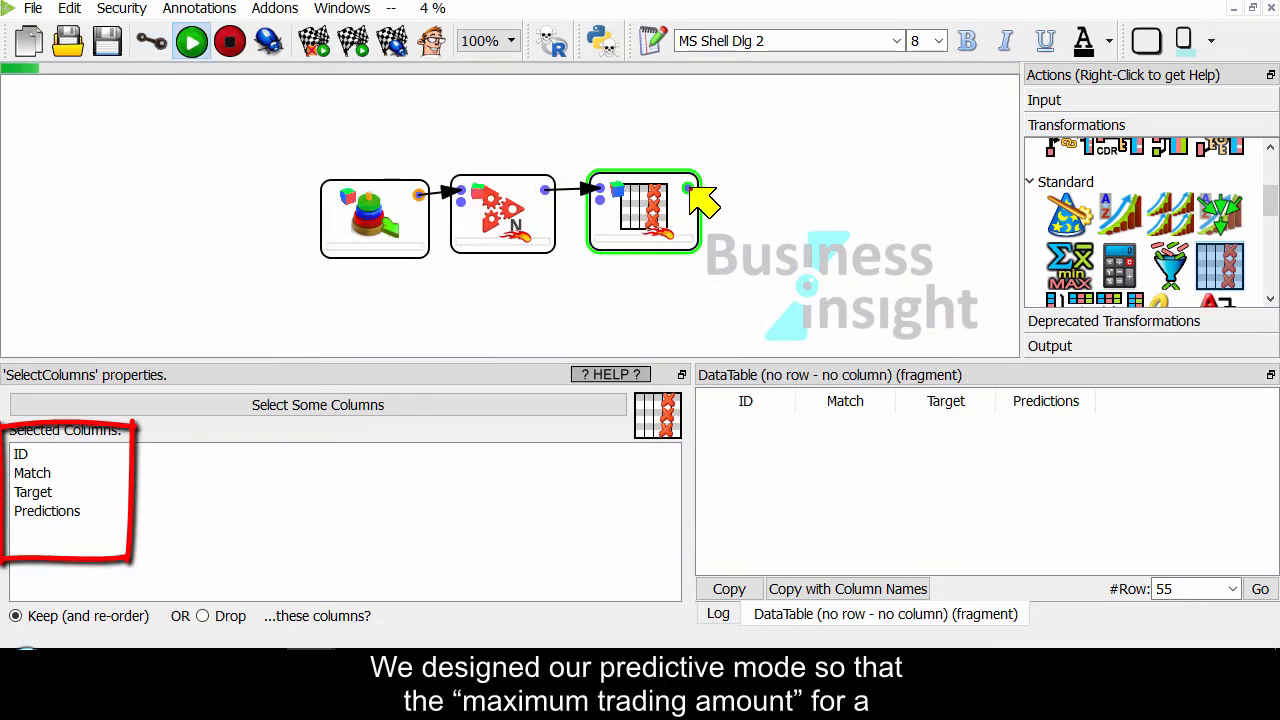
Step: Add a NaiveDeduplicate action after SelectColumns, using ID as its primary key
scroll(1140, 256, down, 5)
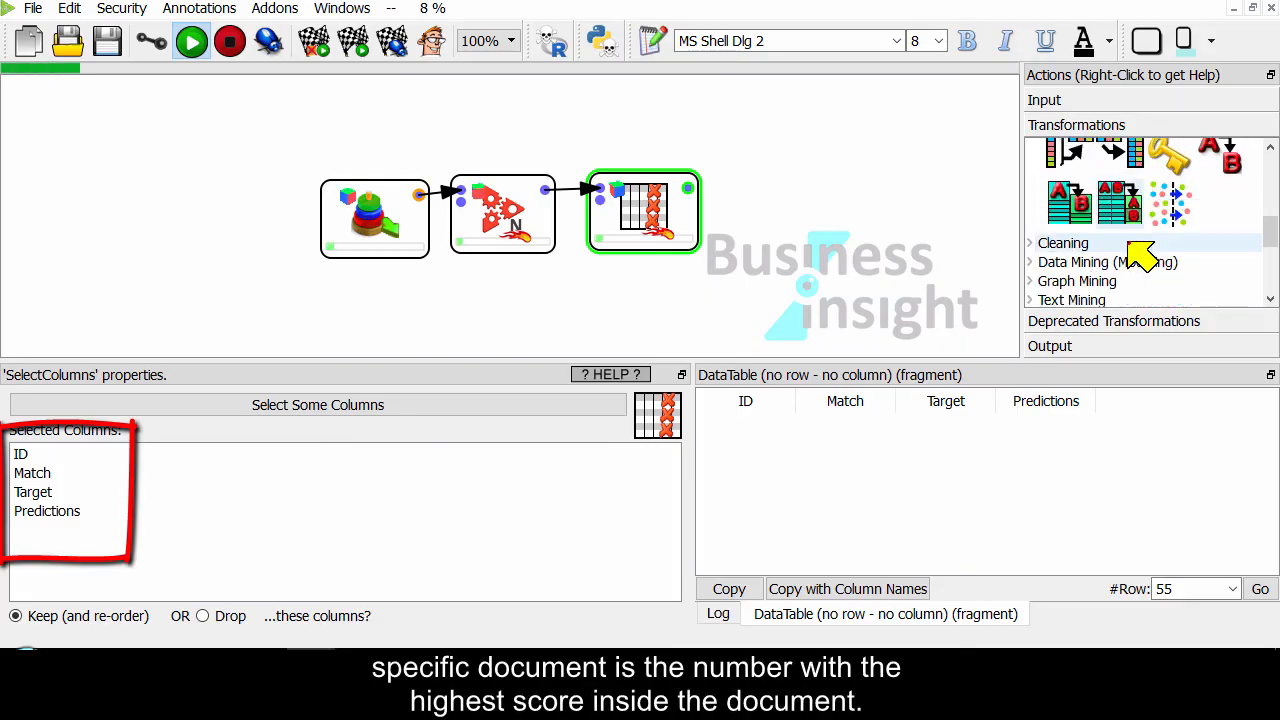
scroll(1140, 256, down, 2)
click(1032, 188)
drag(1220, 212, 772, 207)
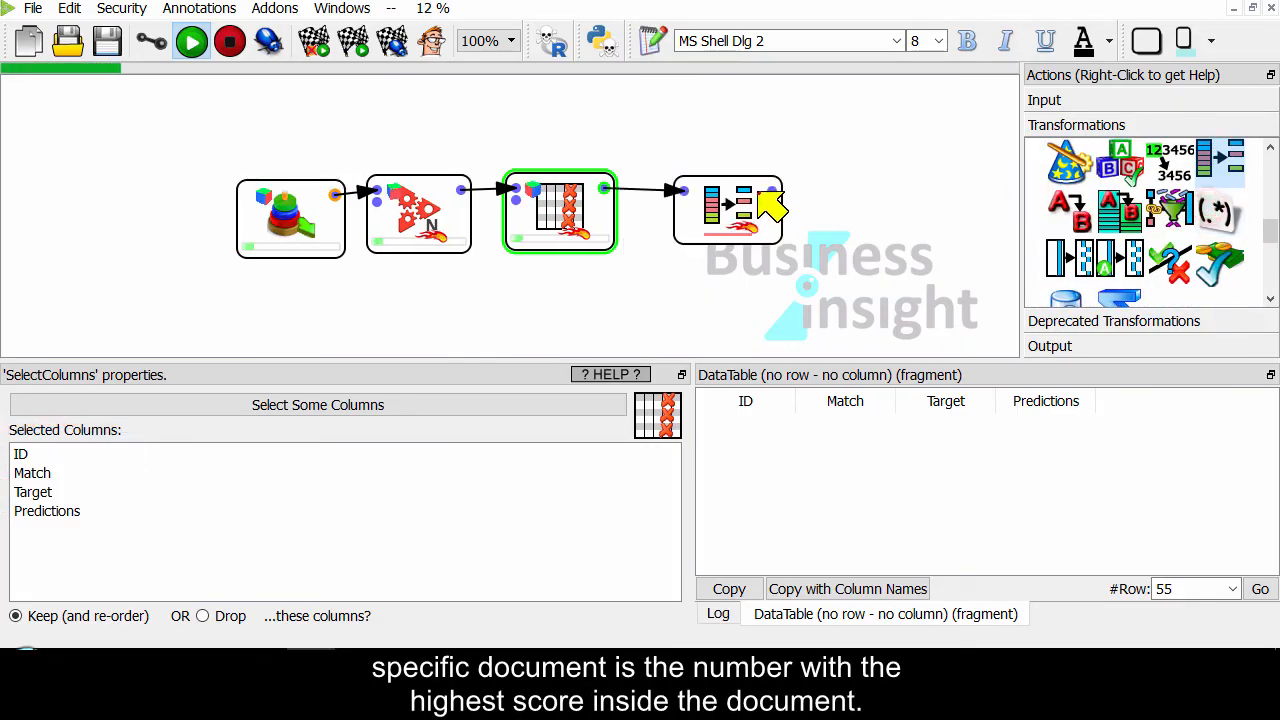
click(449, 404)
double_click(363, 241)
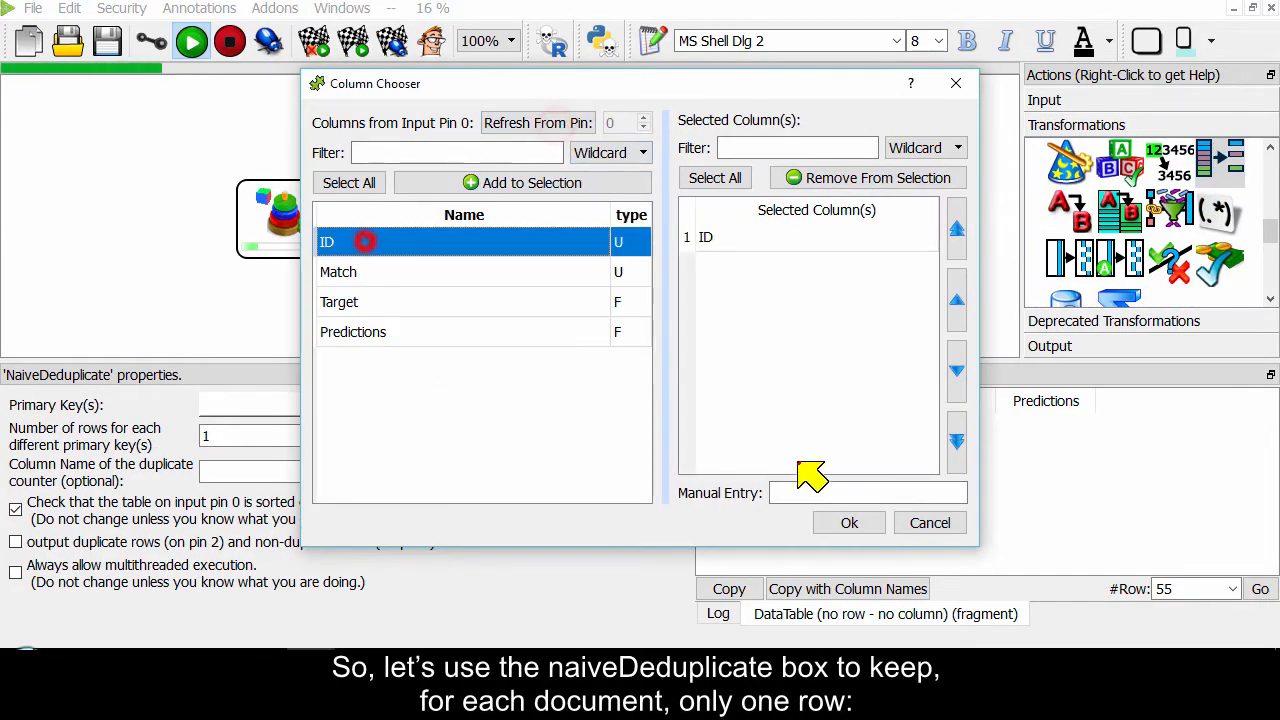
click(849, 522)
Step: Insert a sort action before NaiveDeduplicate, ordering by ID alphabetically and by Predictions in decreasing numerical order
scroll(1200, 251, down, 3)
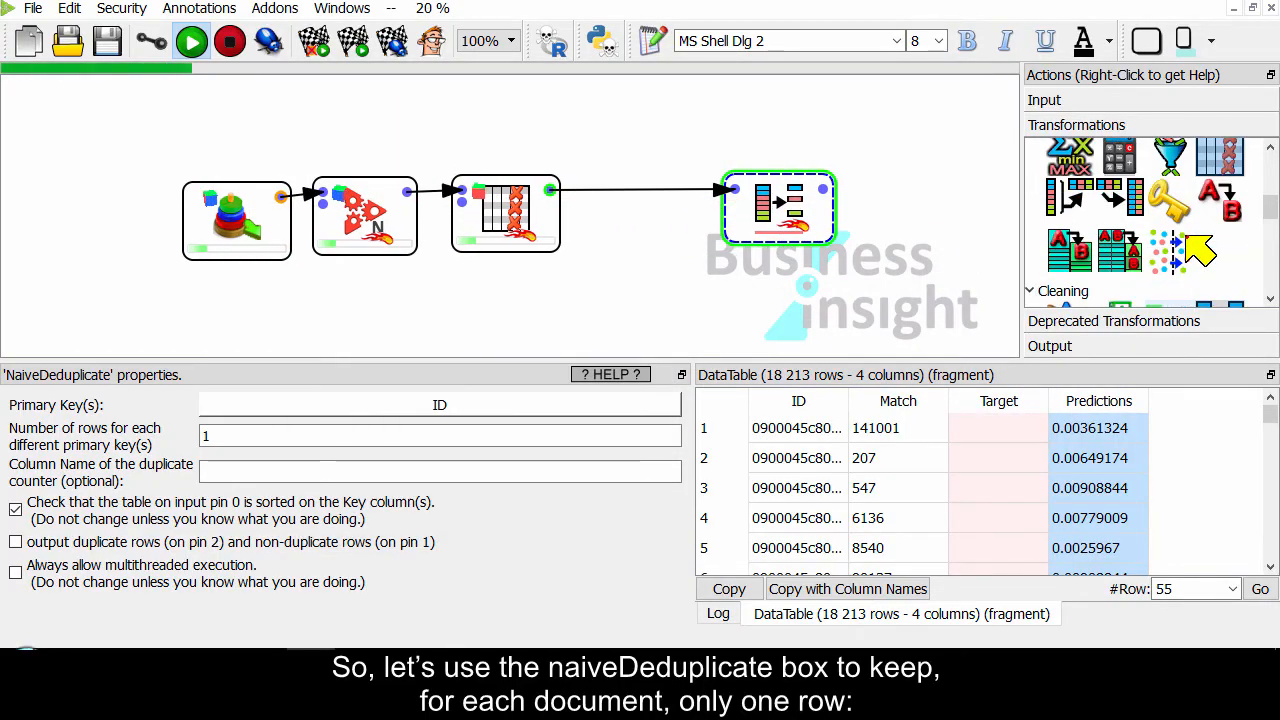
scroll(1200, 251, up, 3)
drag(1120, 213, 637, 213)
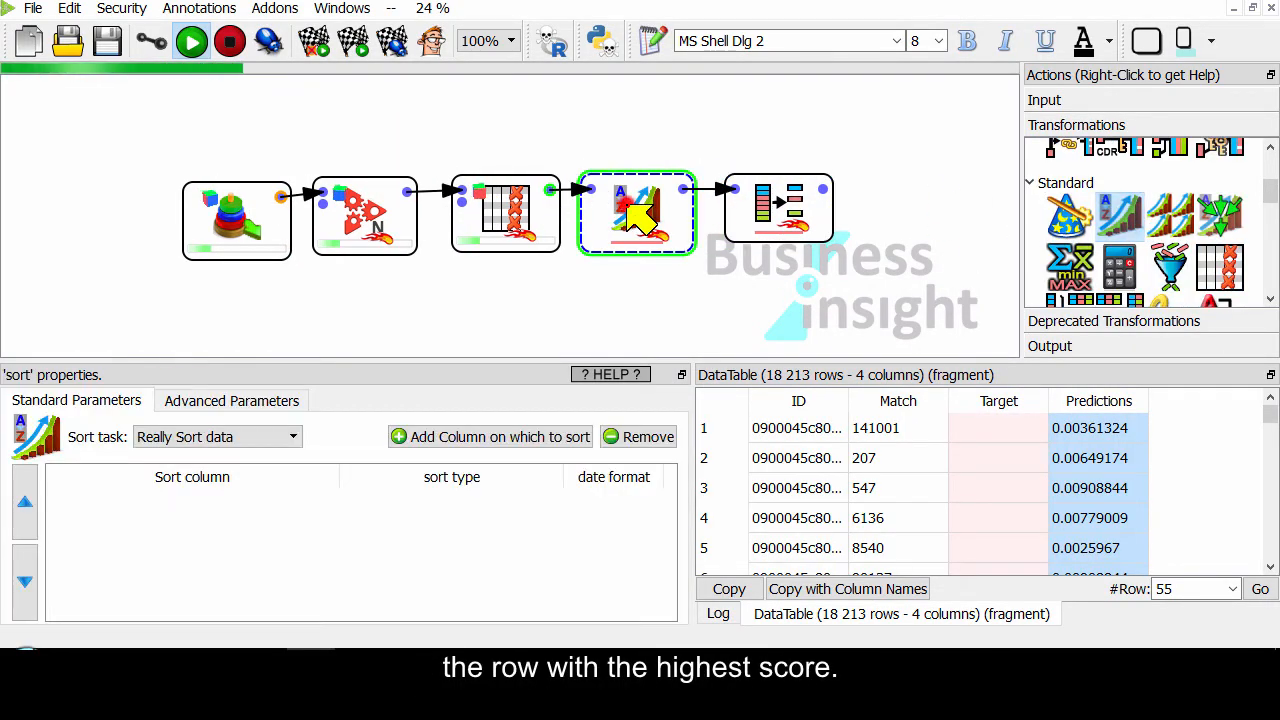
click(443, 436)
double_click(393, 242)
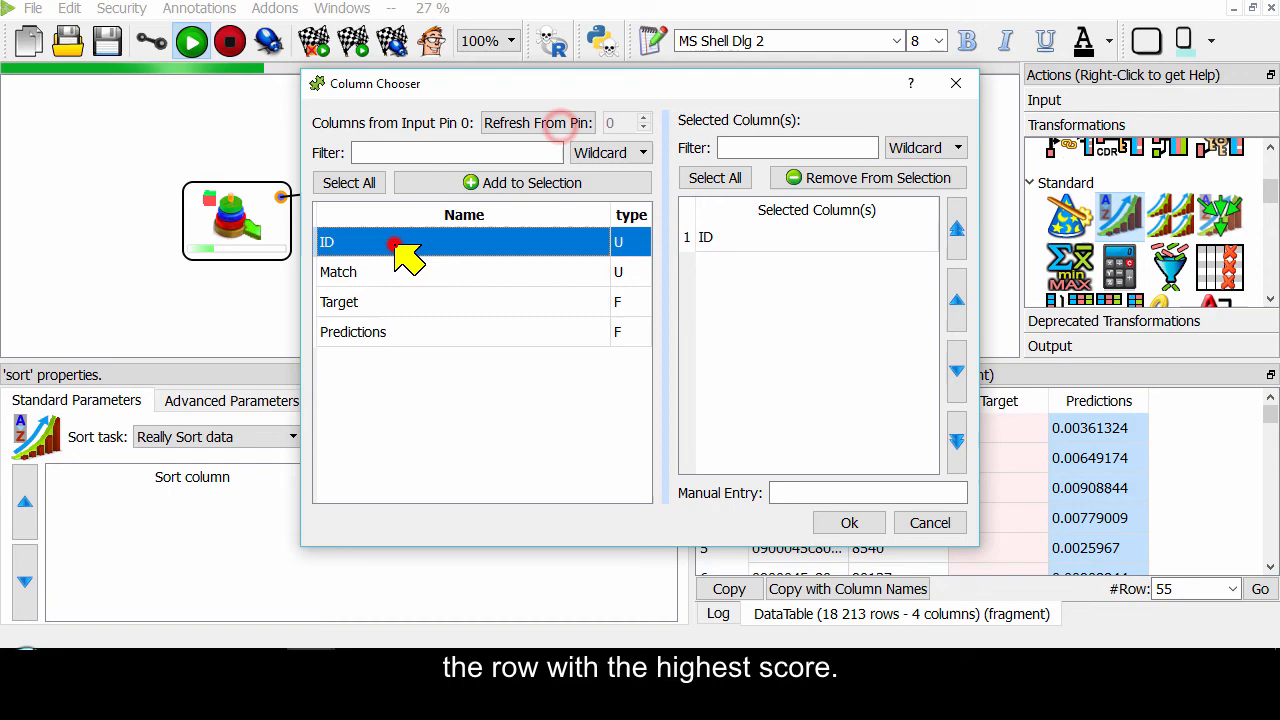
double_click(400, 331)
click(849, 522)
click(420, 534)
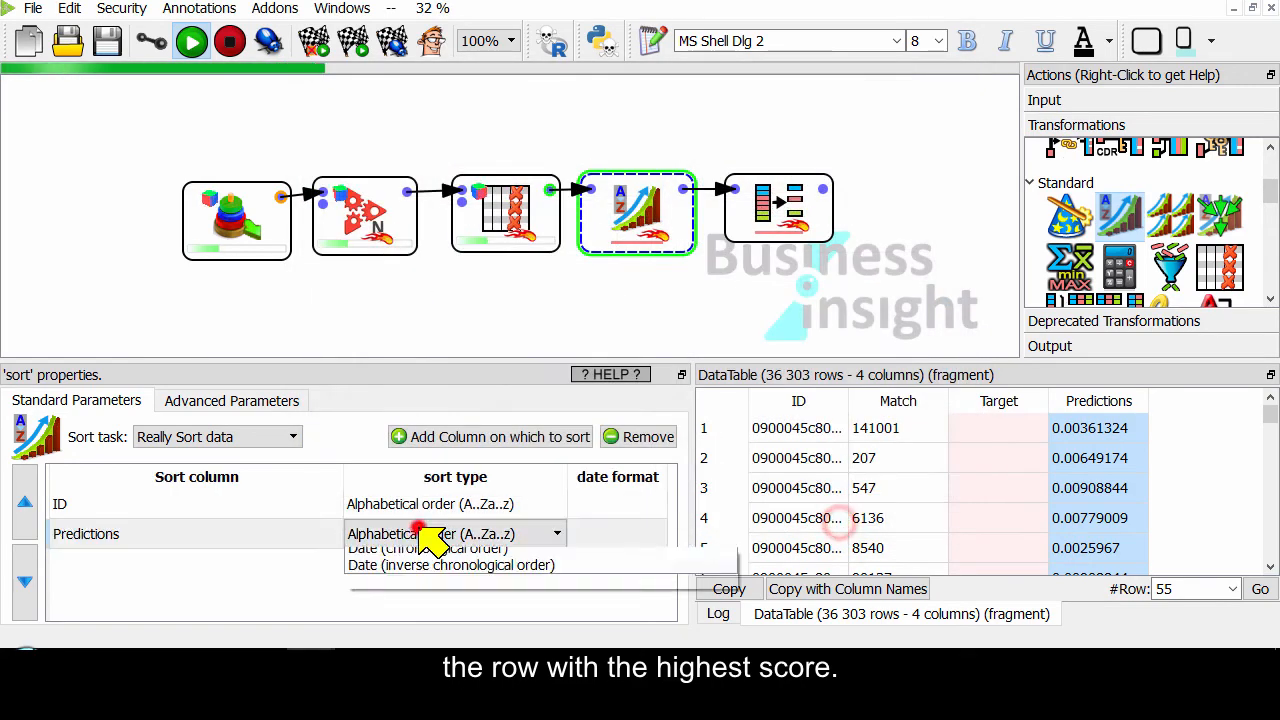
click(466, 642)
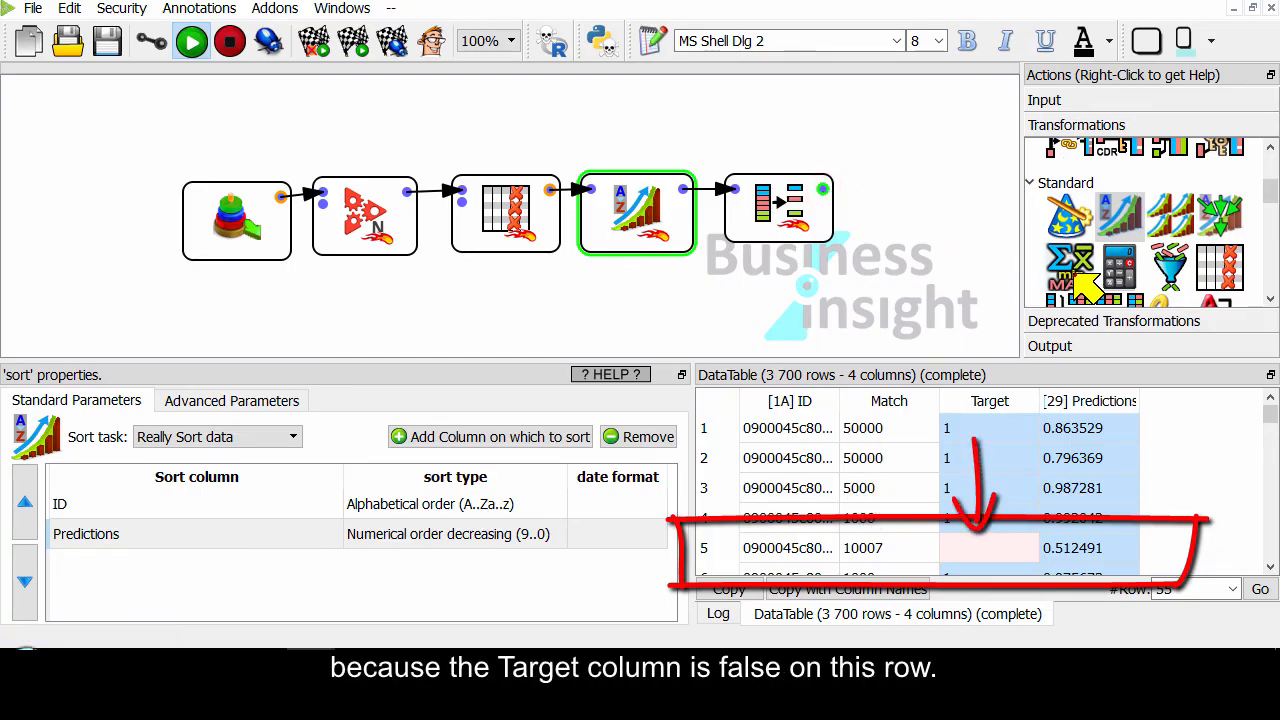
Step: Add an aggregate action after NaiveDeduplicate that outputs the row count plus the sum and mean of Target
mouse_move(1075, 272)
mouse_down()
mouse_move(882, 194)
mouse_move(915, 197)
mouse_move(920, 210)
mouse_move(892, 216)
mouse_up()
click(540, 551)
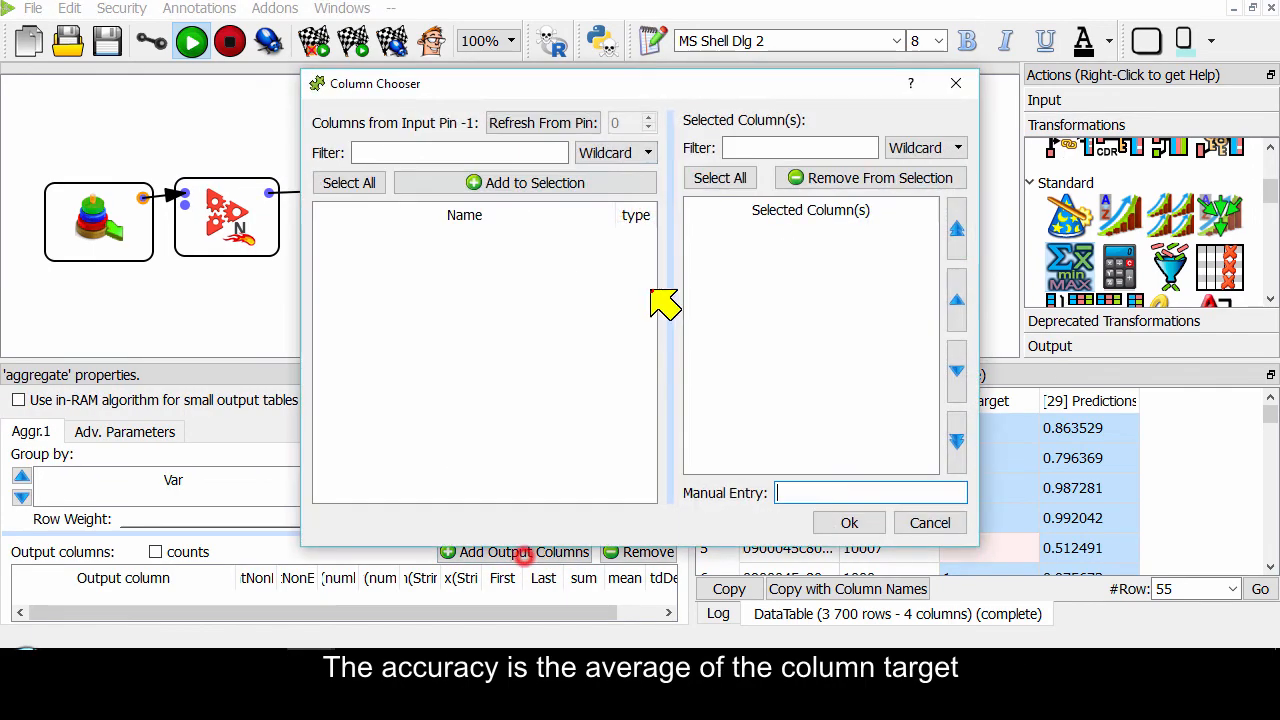
click(537, 122)
double_click(410, 305)
click(849, 522)
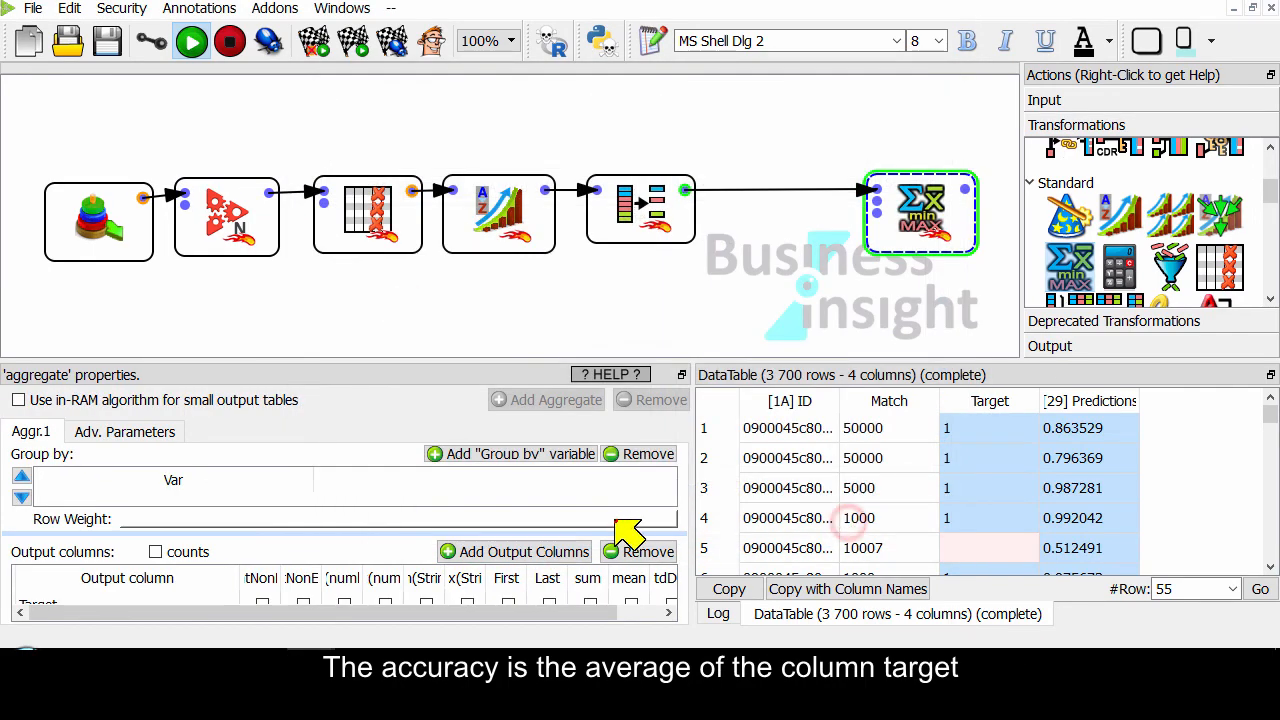
drag(489, 356, 489, 296)
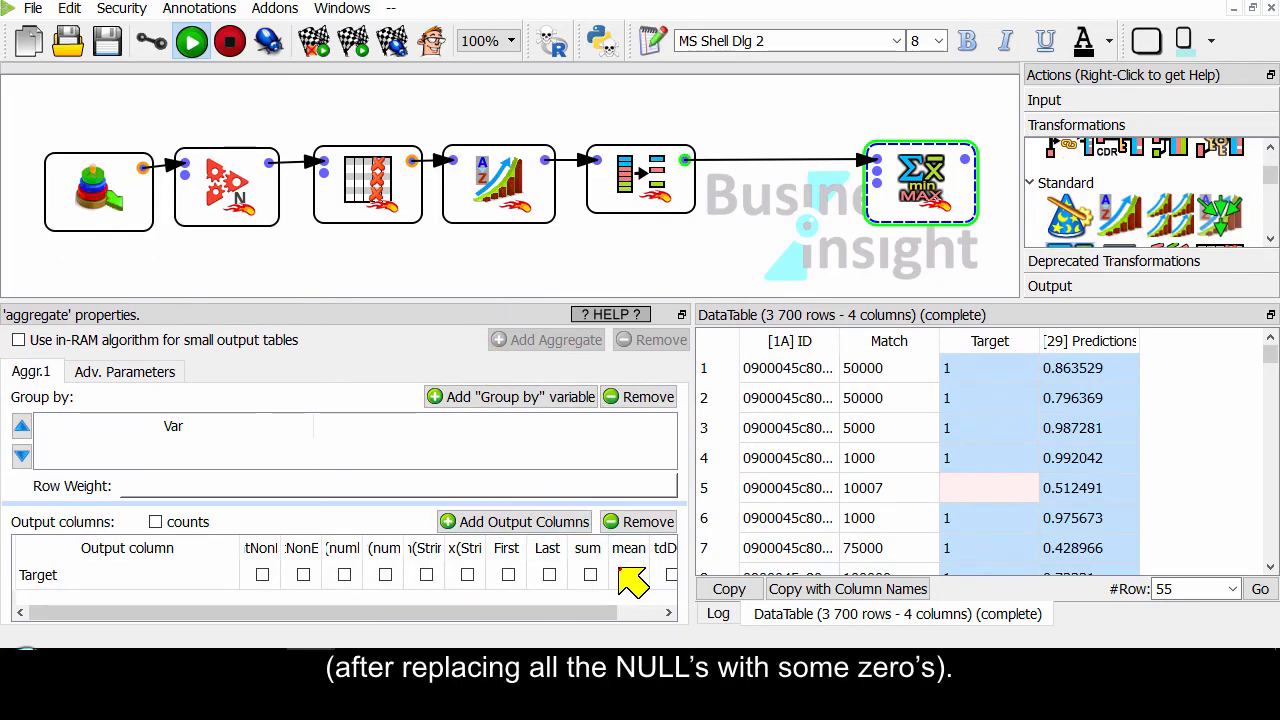
click(590, 574)
click(630, 574)
click(155, 521)
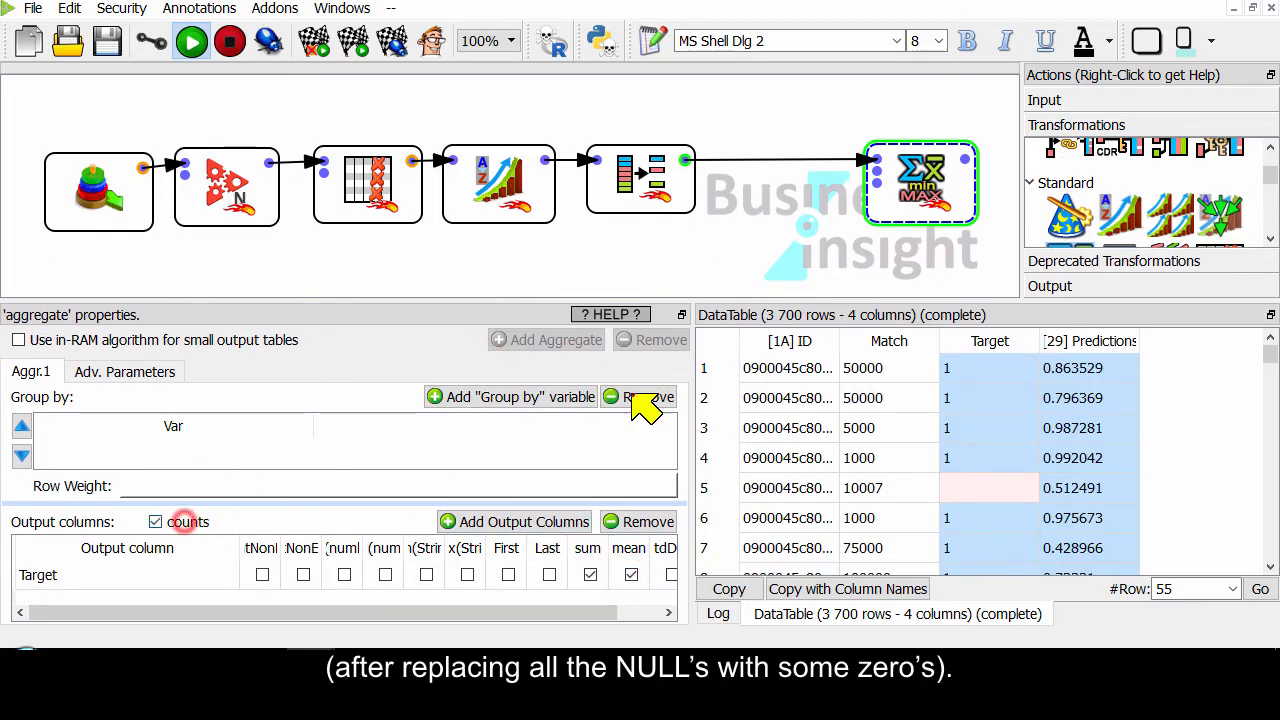
Step: Insert a ChangeDataType action before the aggregate that changes NULL to zero in Target, and run the graph to the aggregate's output
drag(1069, 213, 740, 172)
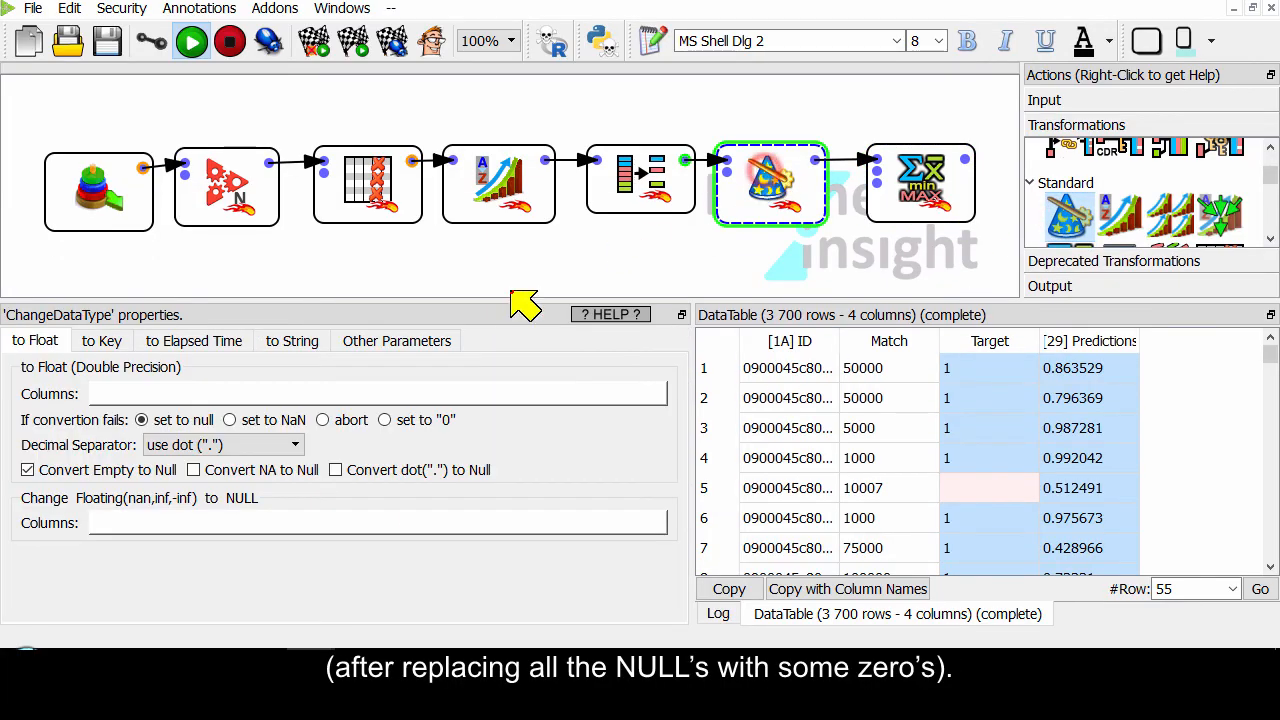
click(410, 340)
click(351, 389)
click(530, 123)
double_click(400, 297)
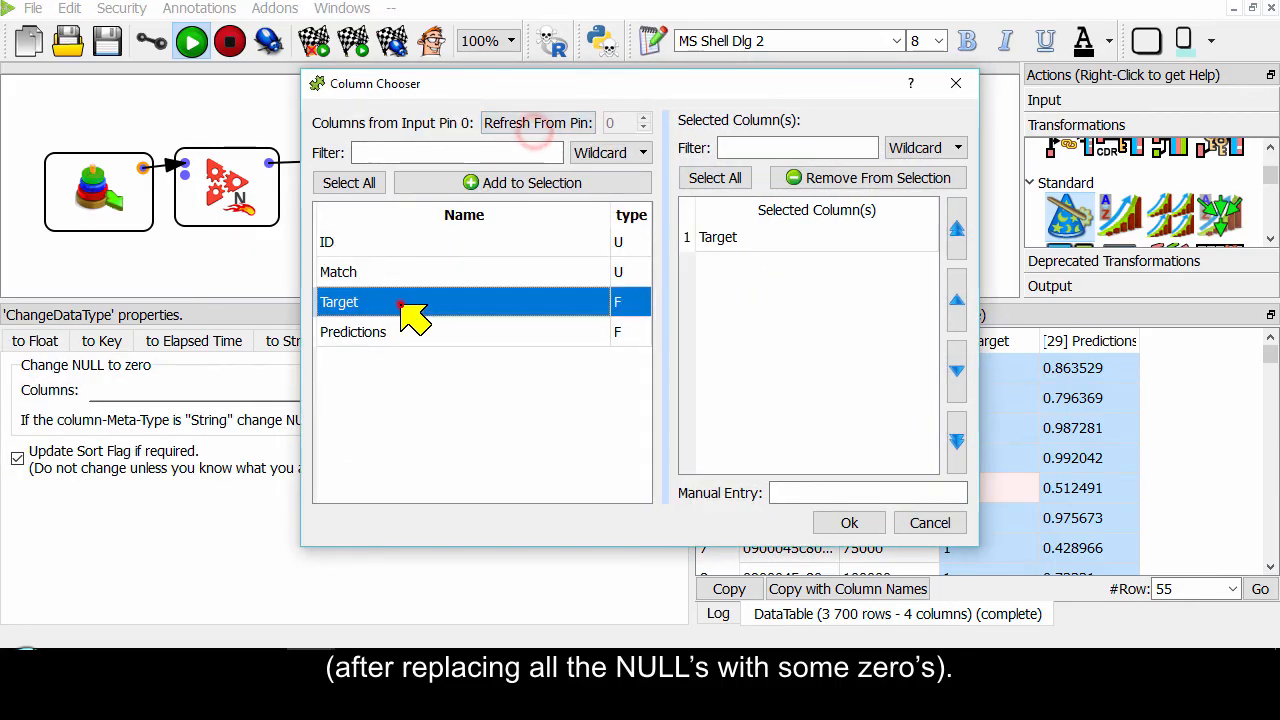
click(847, 522)
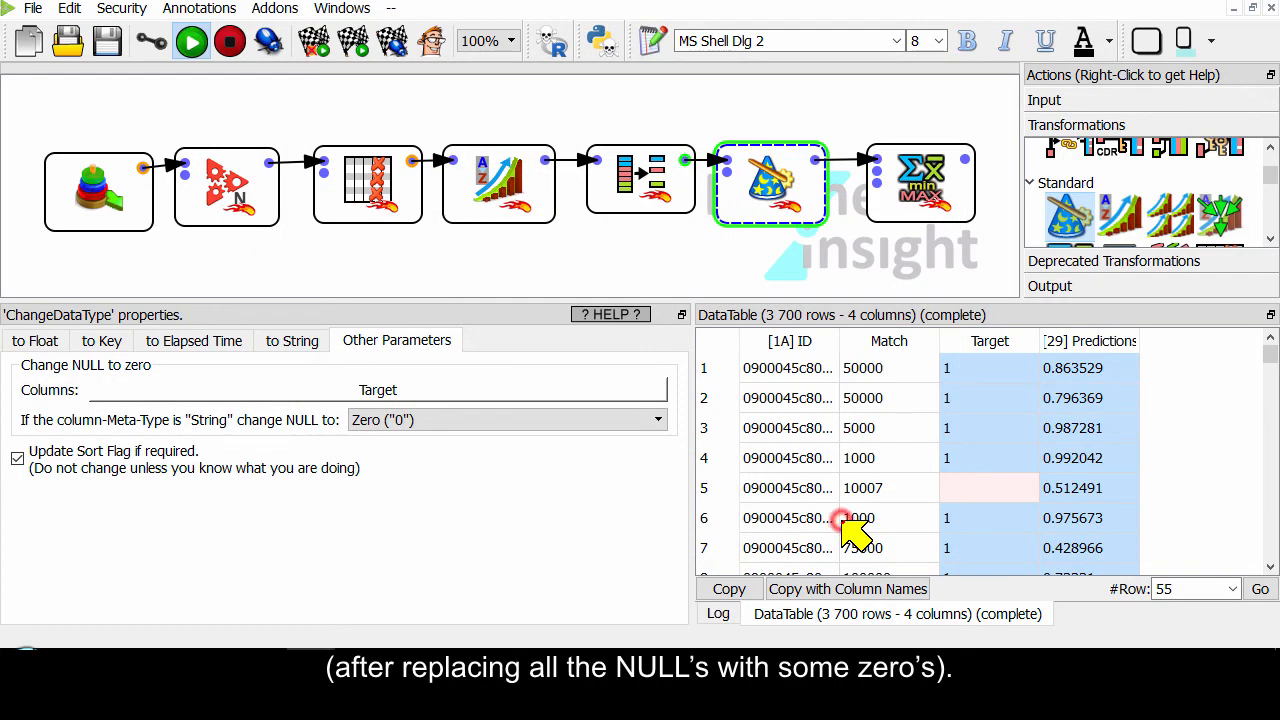
click(966, 160)
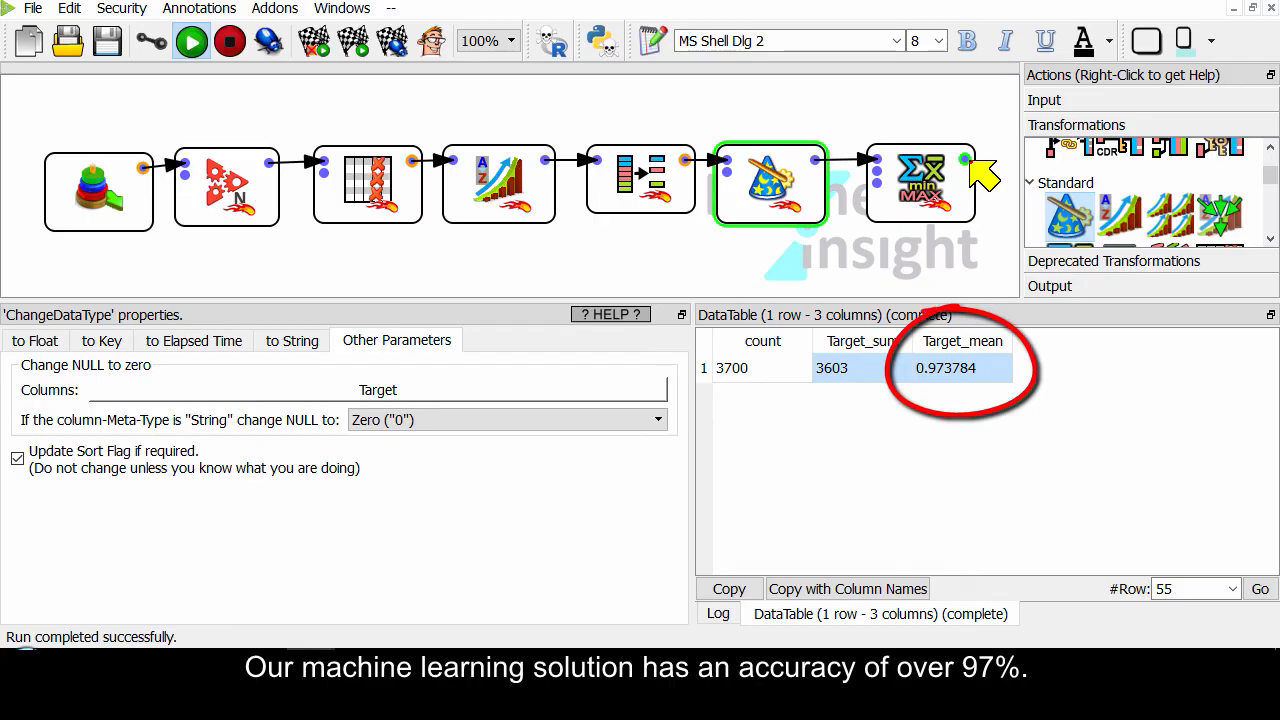